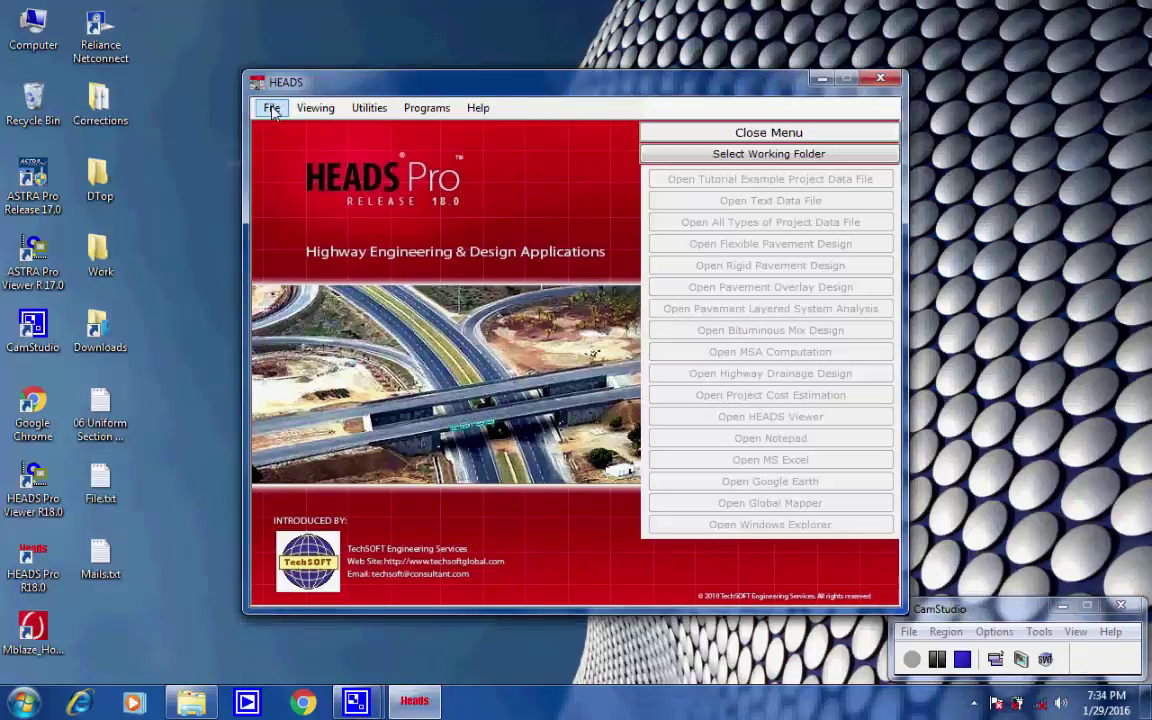
Set the Work folder on the desktop as the working folder.
left_click(273, 109)
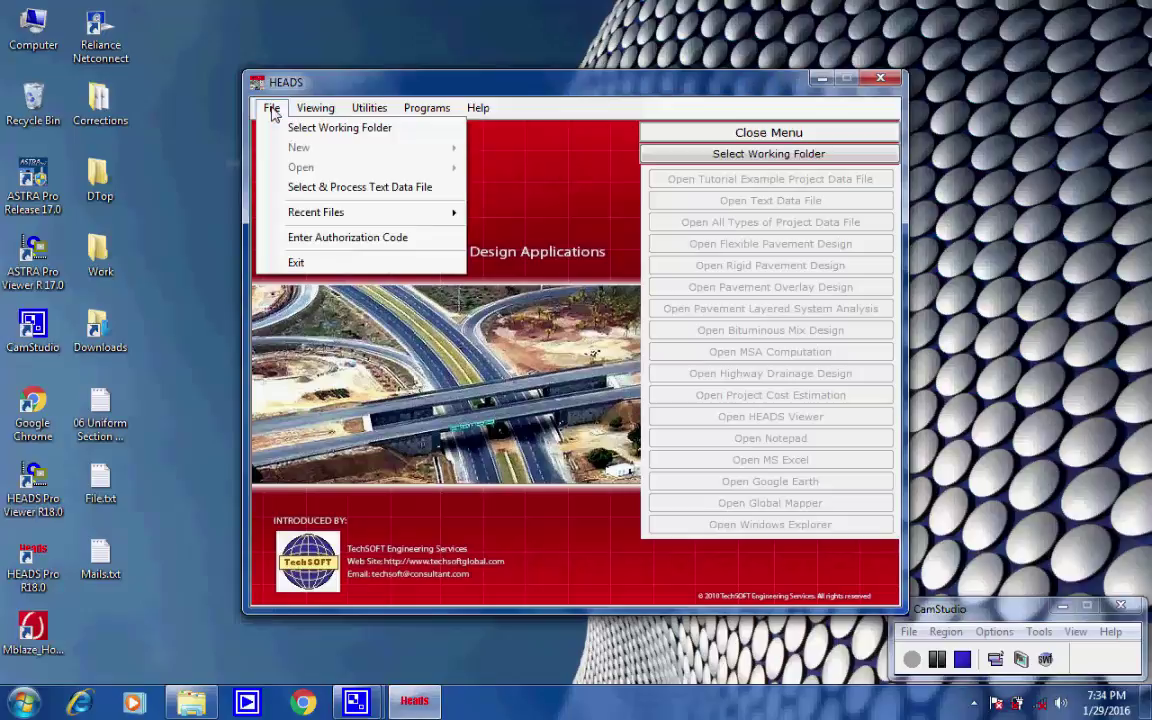
left_click(403, 131)
left_click(521, 305)
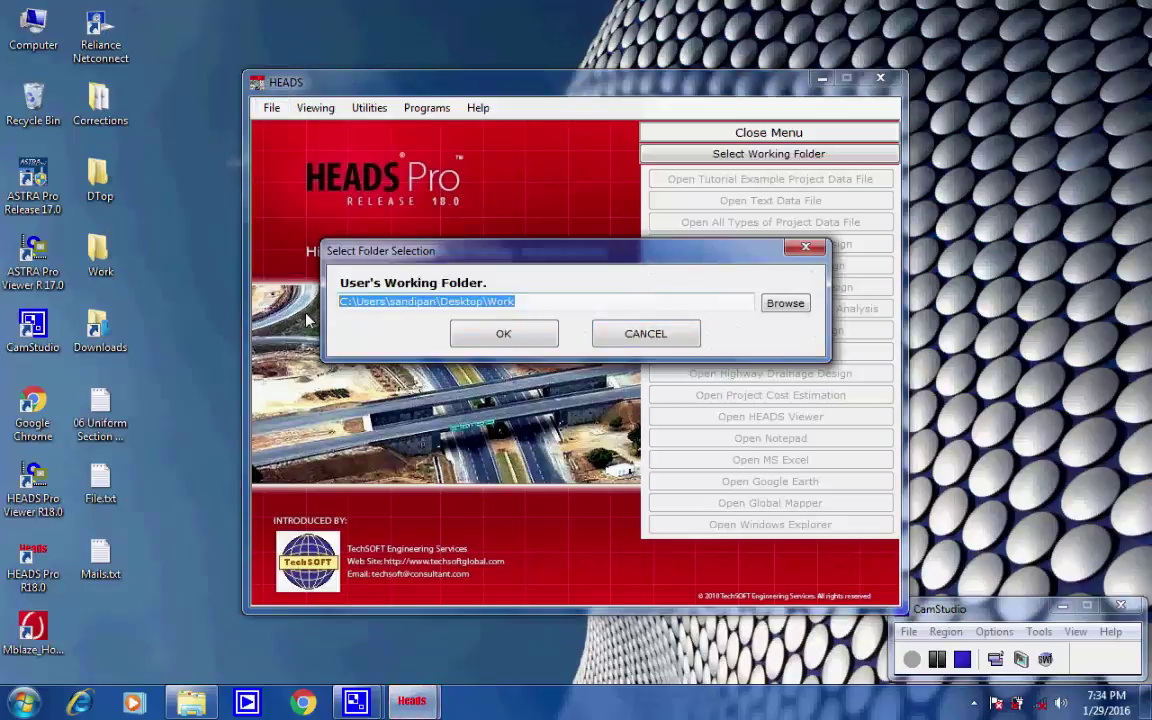
left_click(521, 305)
left_click(505, 334)
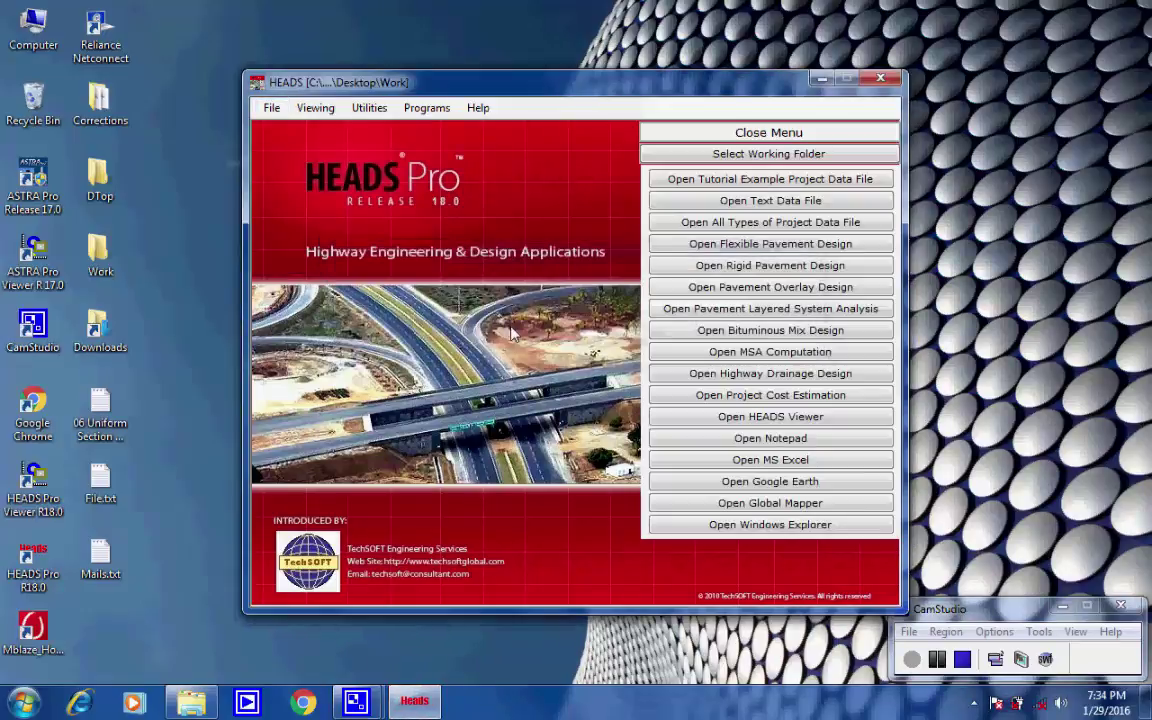
Start a new Uniform Section Hill Road Design project.
left_click(271, 110)
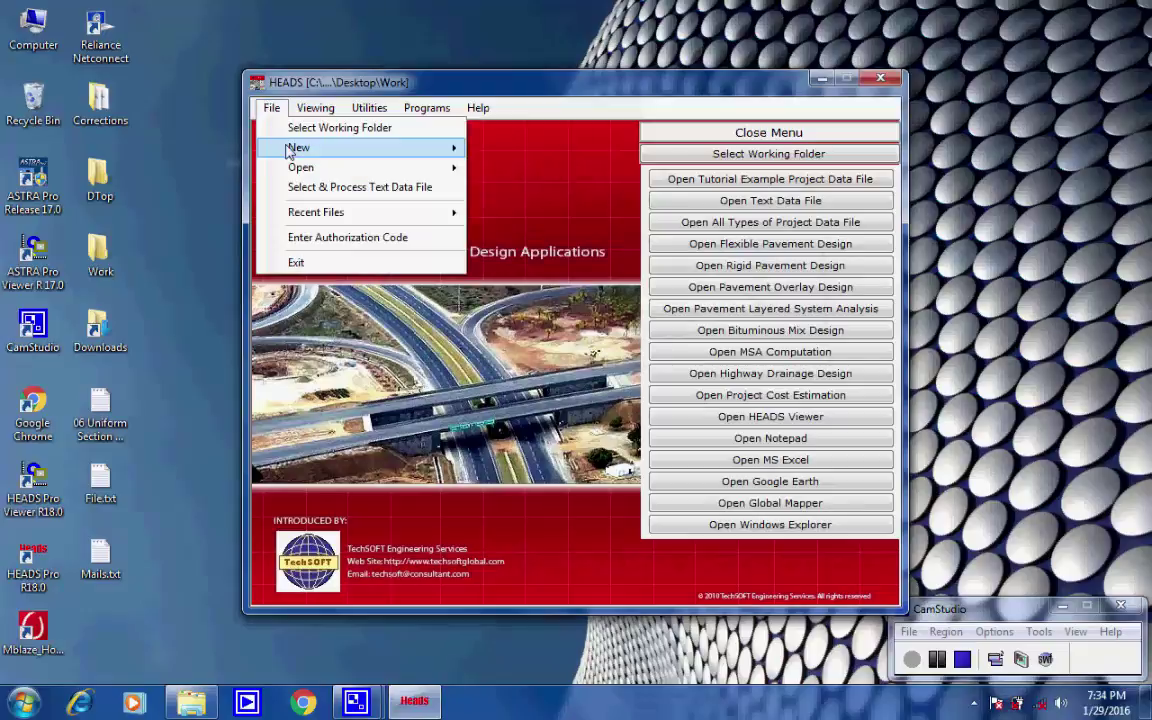
mouse_move(290, 147)
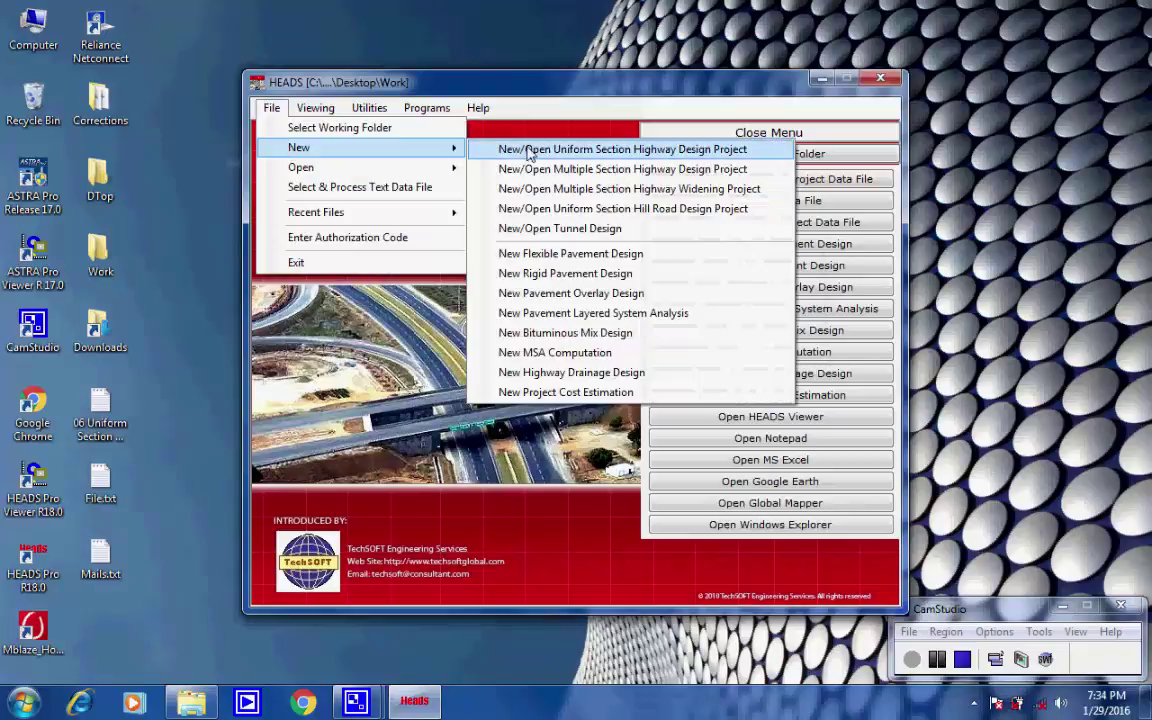
left_click(751, 209)
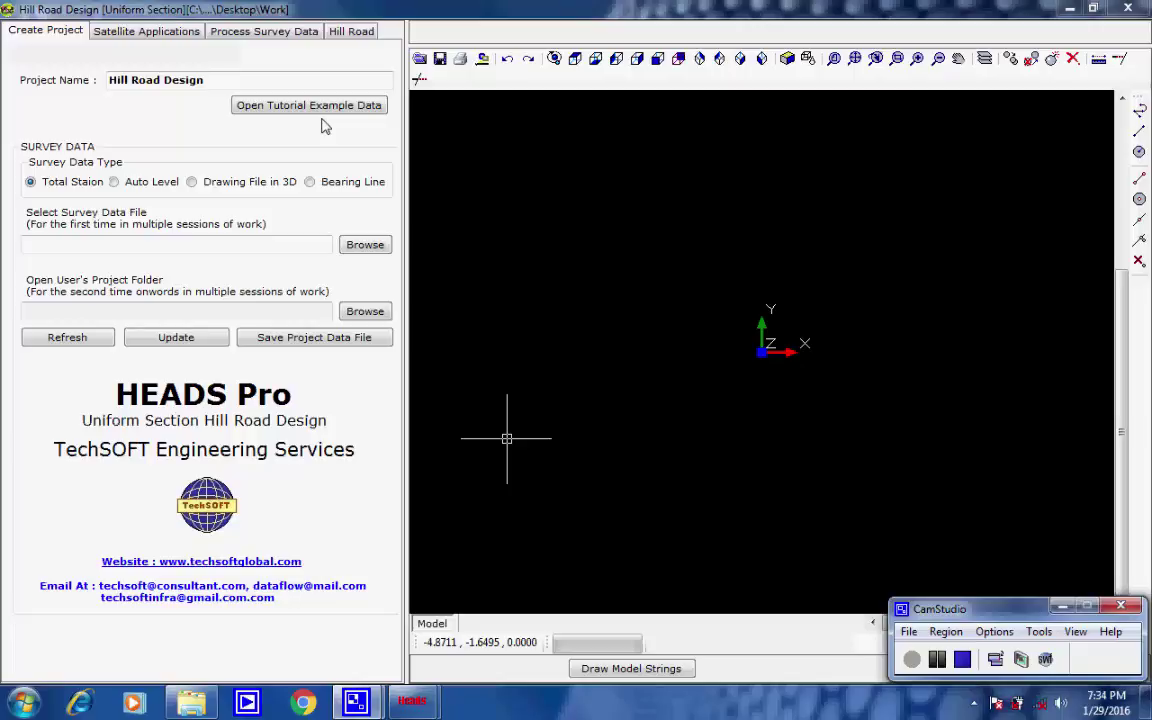
Load the tutorial example "Design with Total Station Data" into the hill road project.
left_click(271, 108)
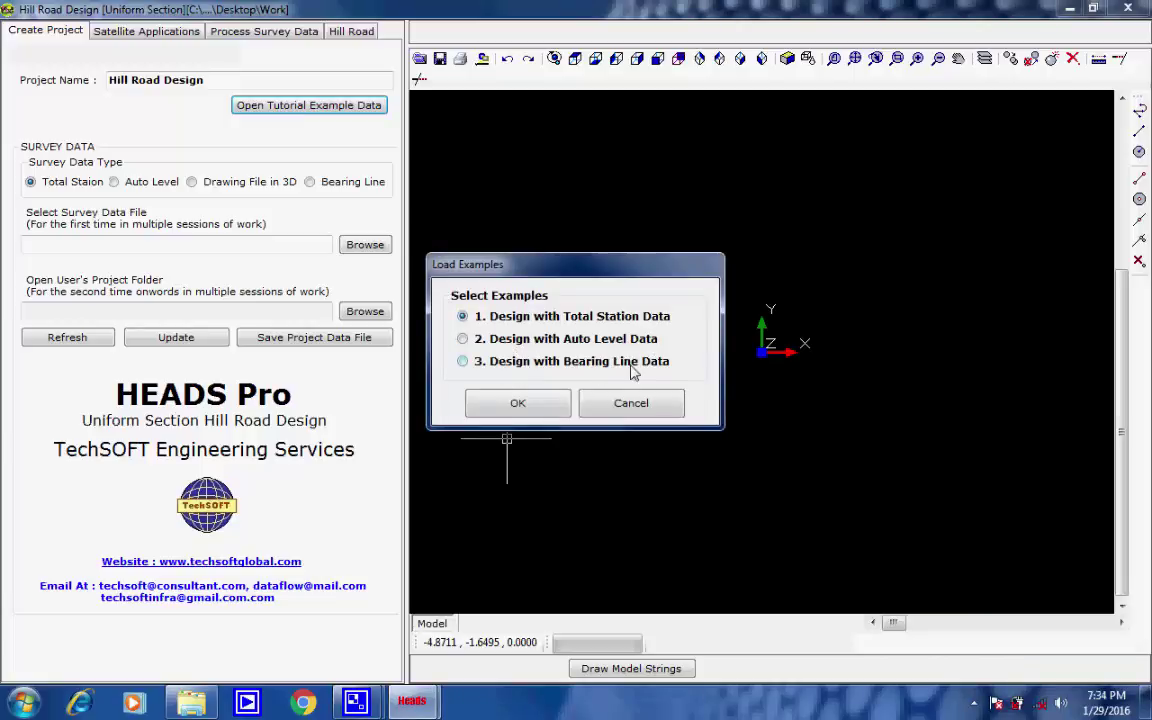
left_click(519, 404)
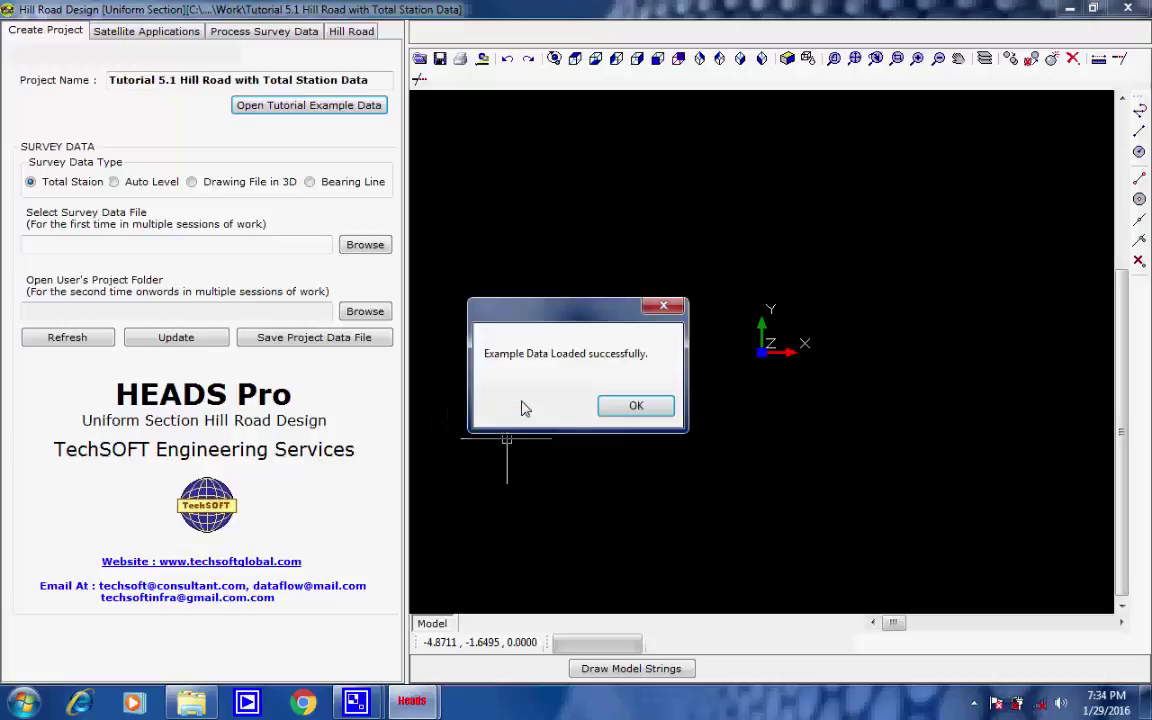
left_click(624, 406)
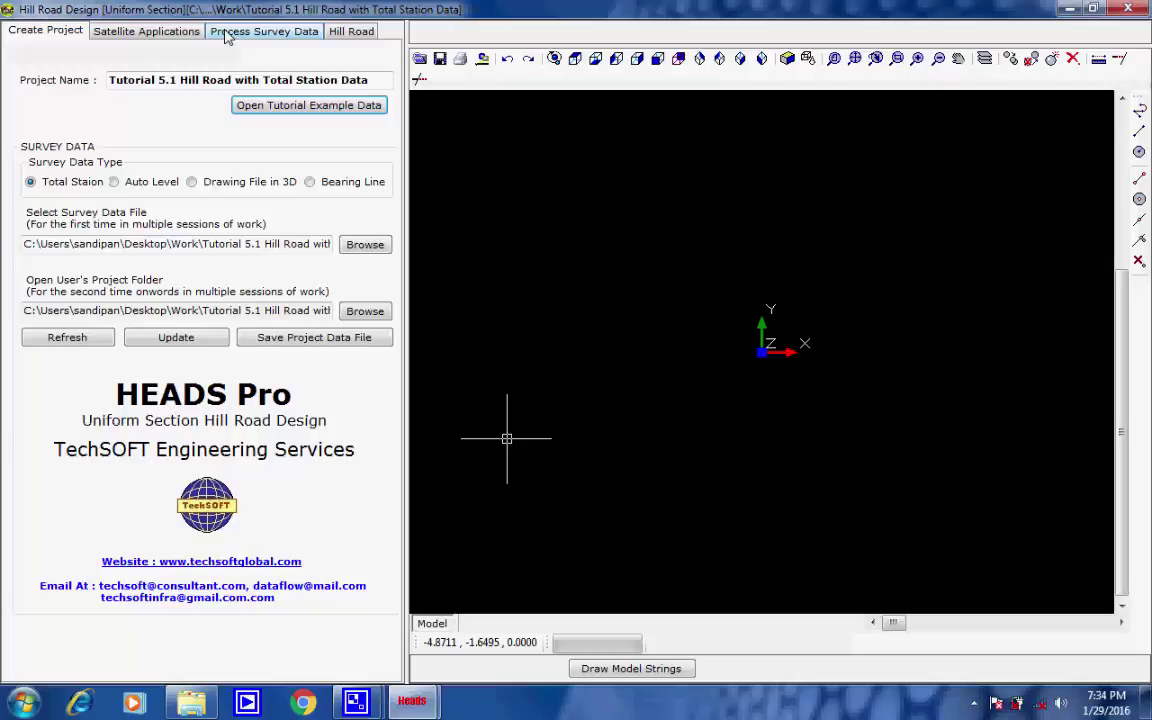
Create the ground model from the survey data without UTM data conversion.
left_click(228, 33)
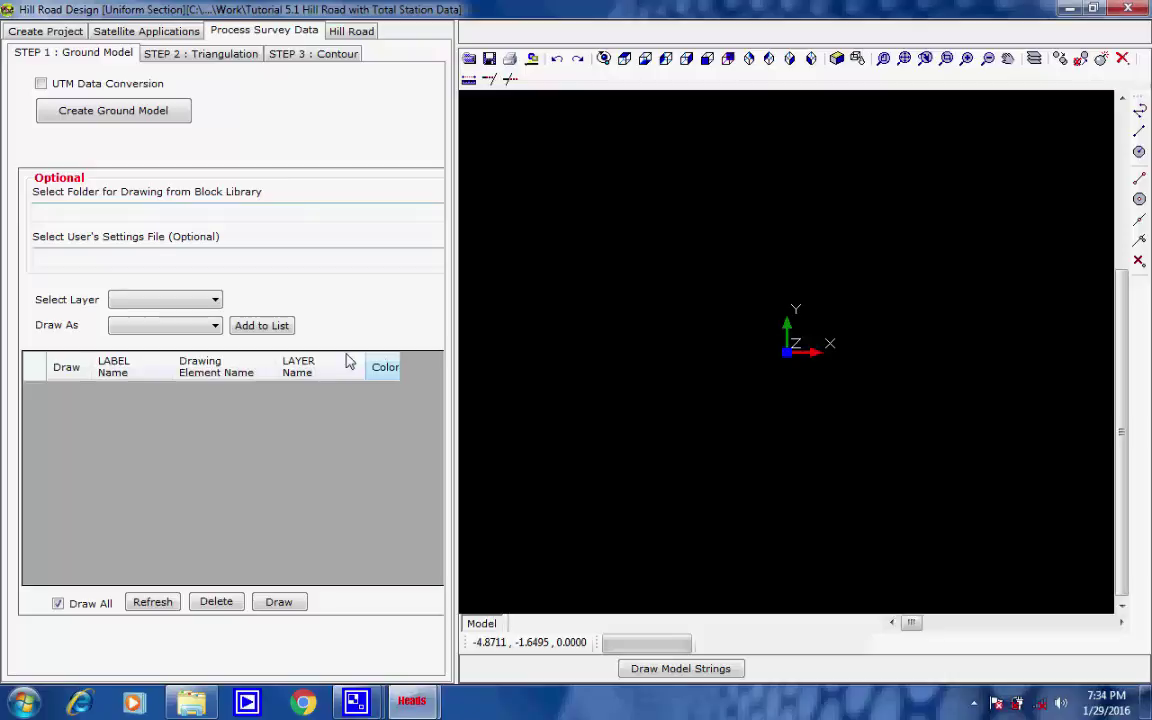
left_click(171, 116)
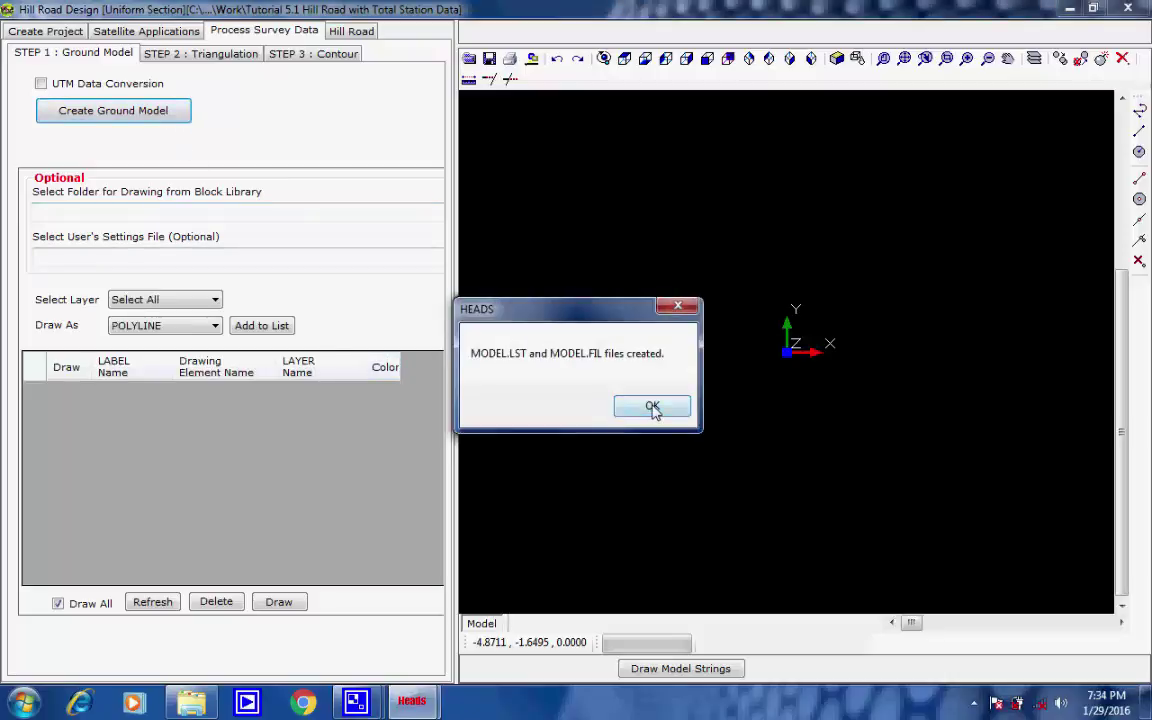
left_click(652, 409)
Apply dark green to all survey layers in the ground model list and draw them.
left_click(382, 391)
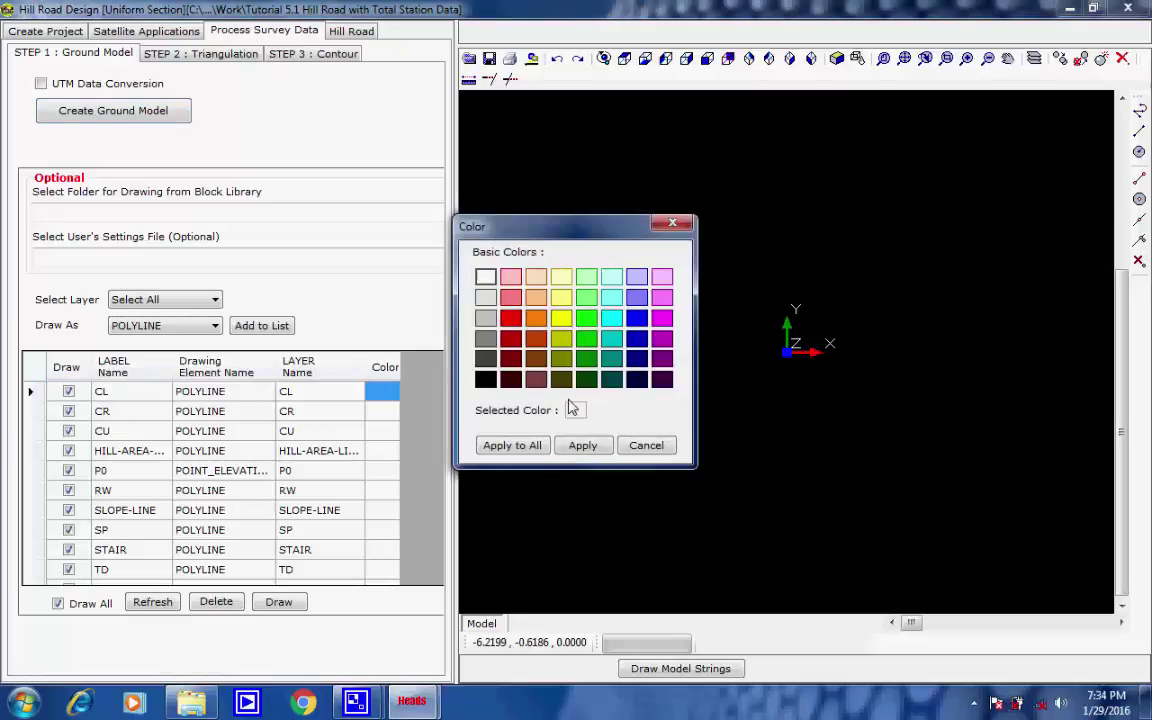
left_click(585, 359)
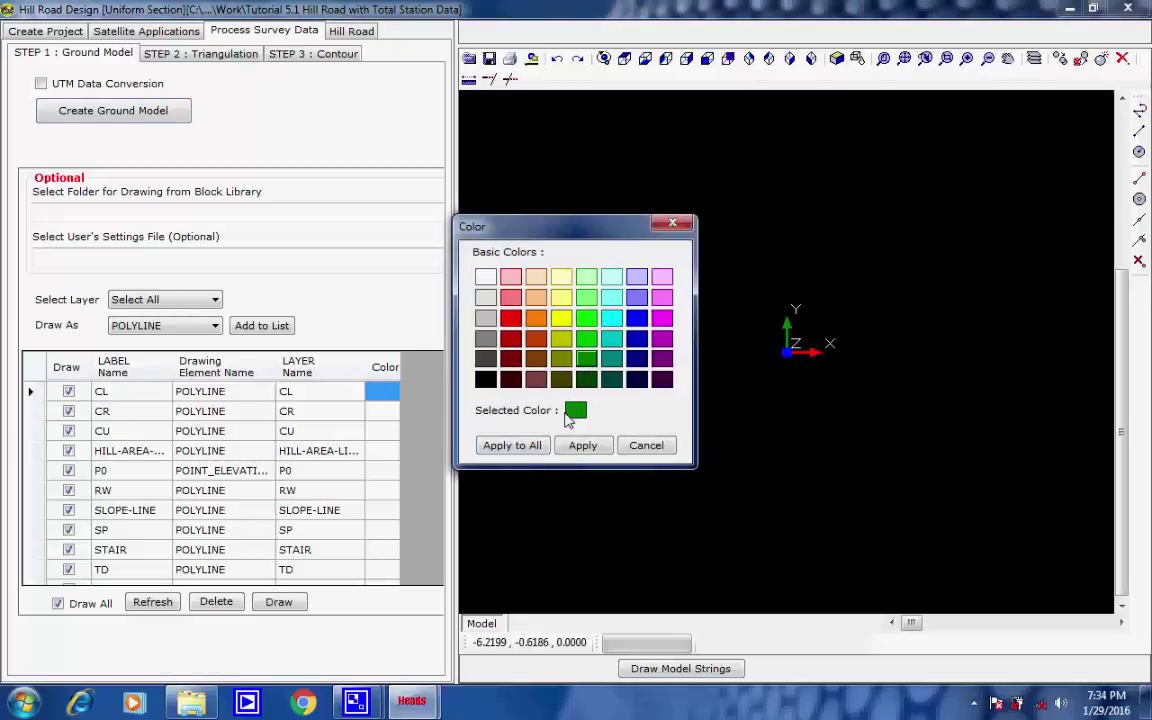
left_click(510, 445)
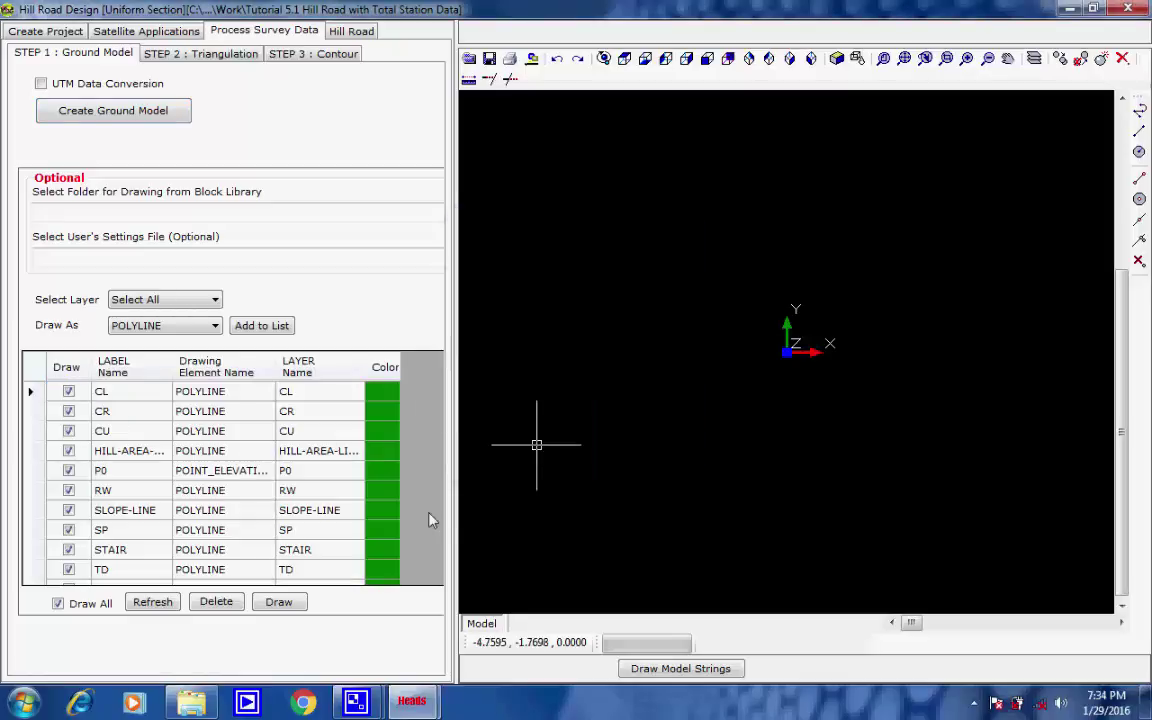
left_click(279, 603)
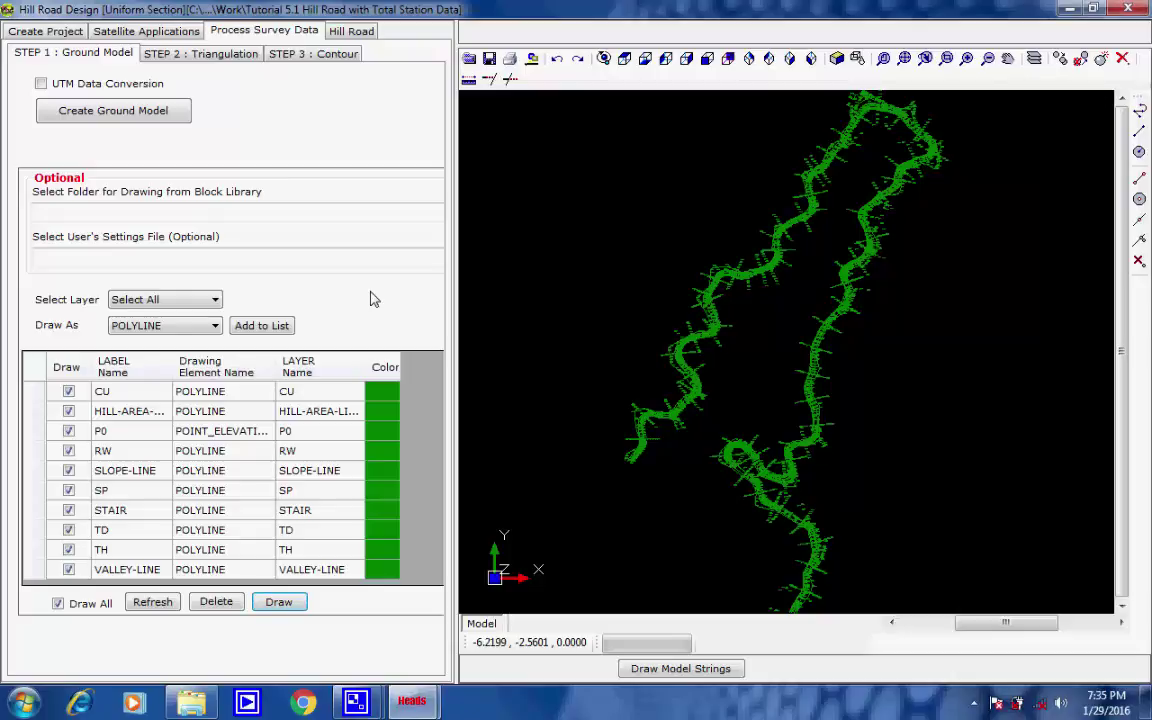
Create the triangulation model from all survey strings, using model BOUND and string BDRY for the boundary.
left_click(210, 53)
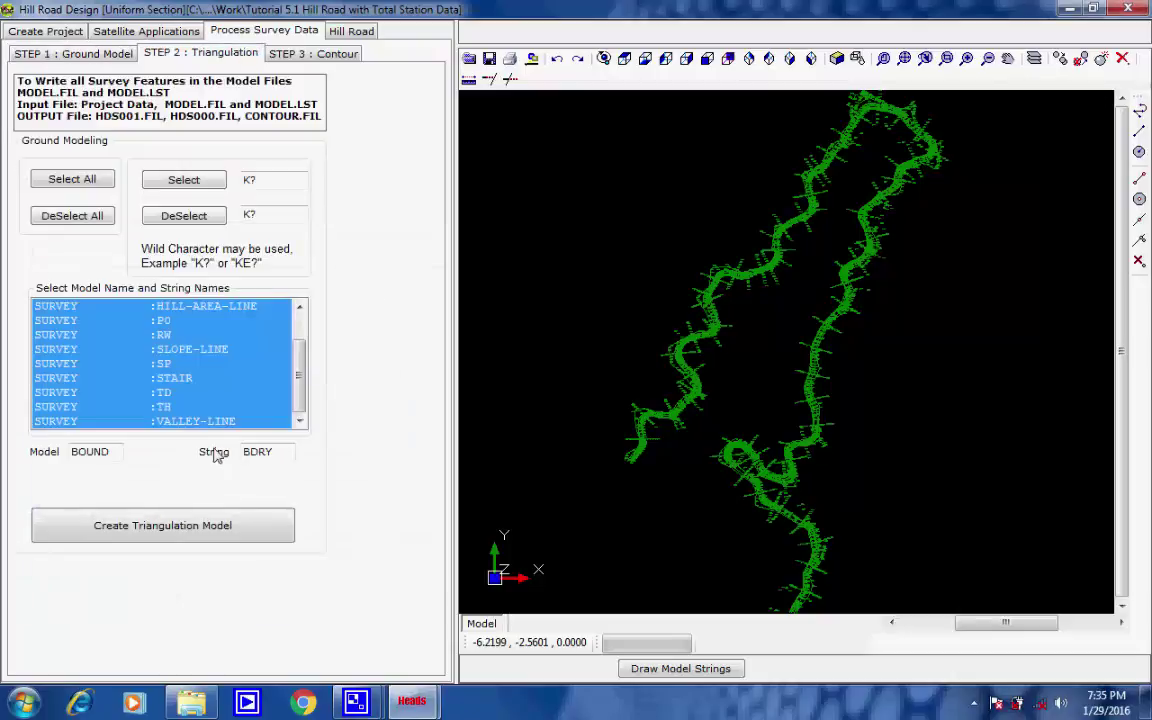
left_click(250, 524)
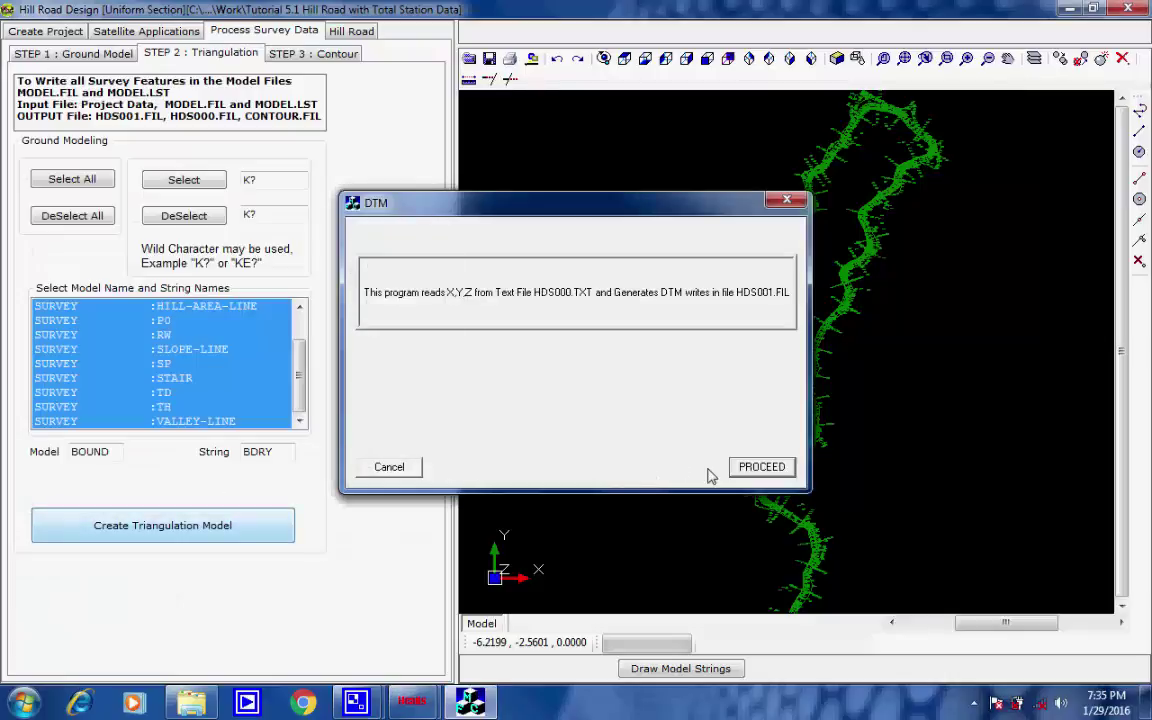
left_click(748, 467)
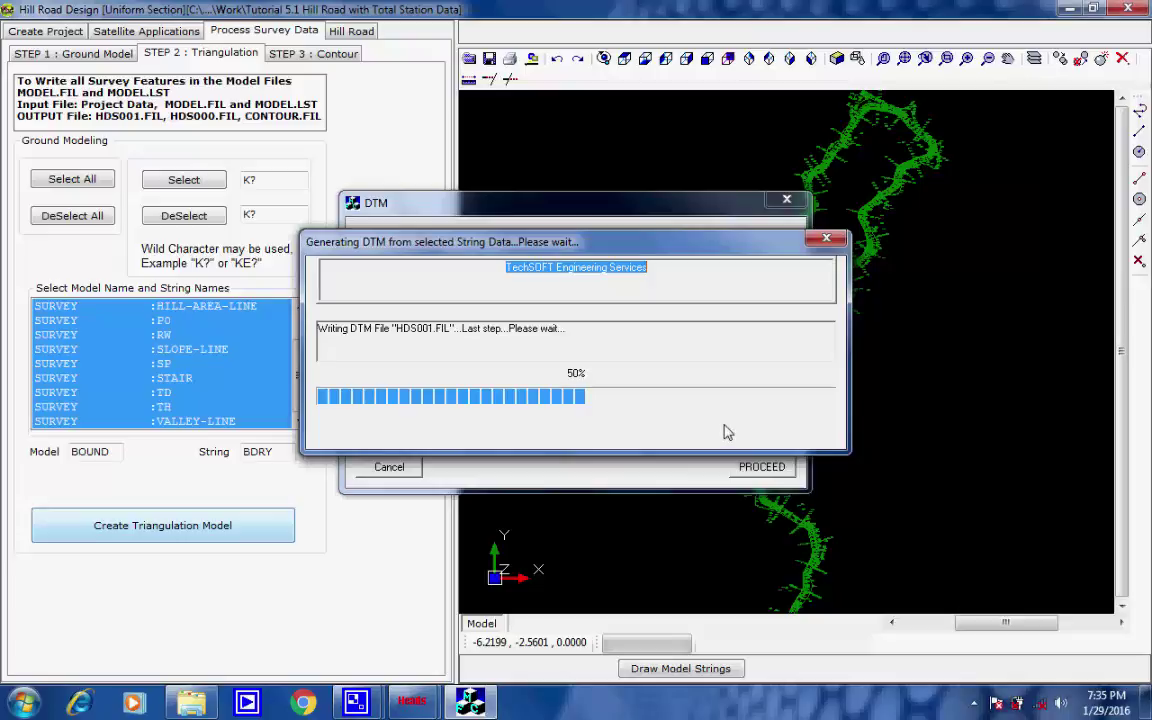
left_click(727, 393)
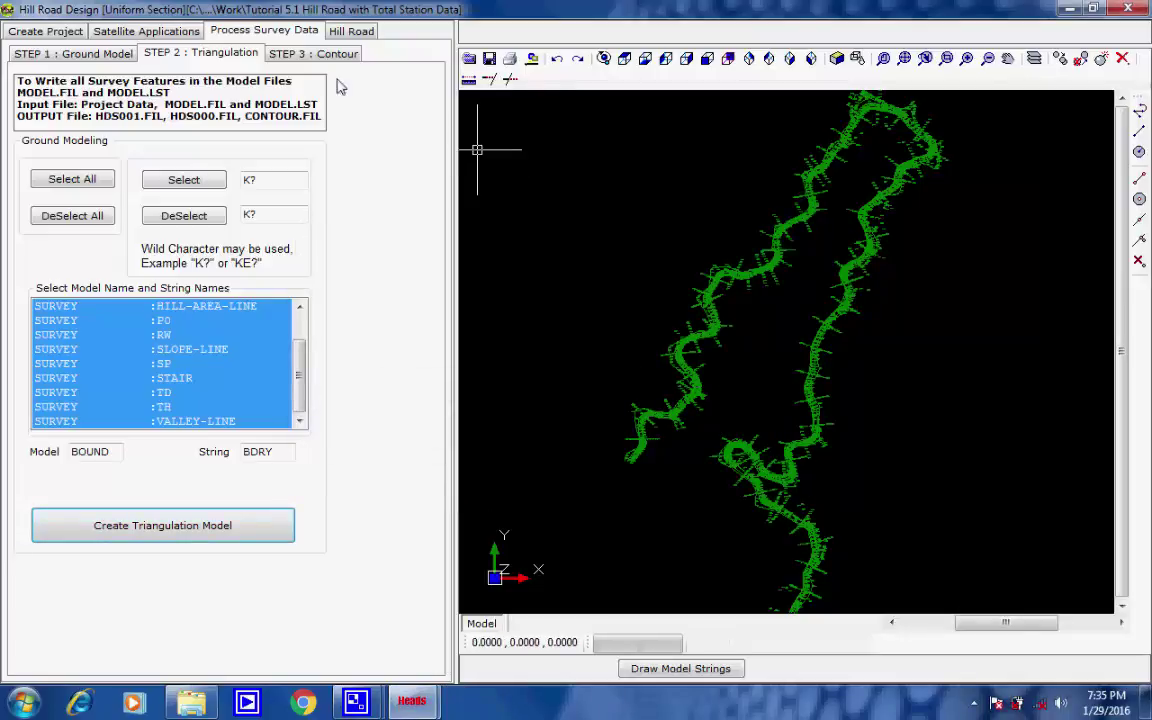
Generate and save the contour model with a primary increment of 1.0 and a secondary increment of 5.0, and quit the contour program.
left_click(303, 54)
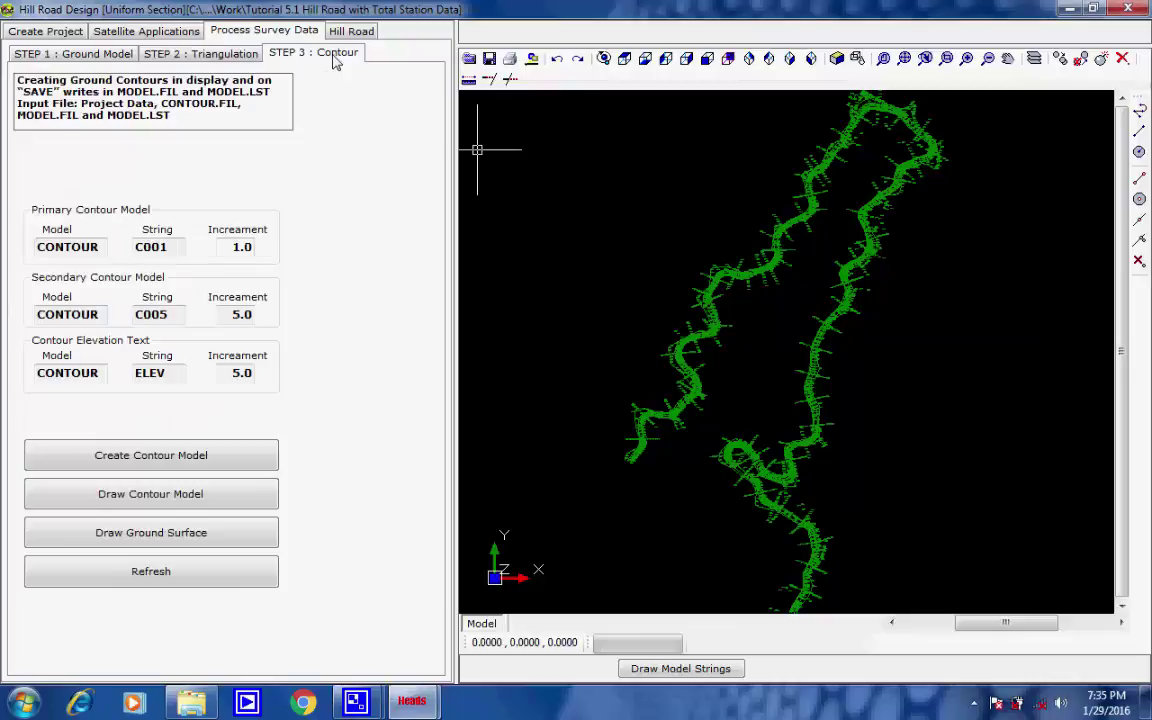
left_click(221, 460)
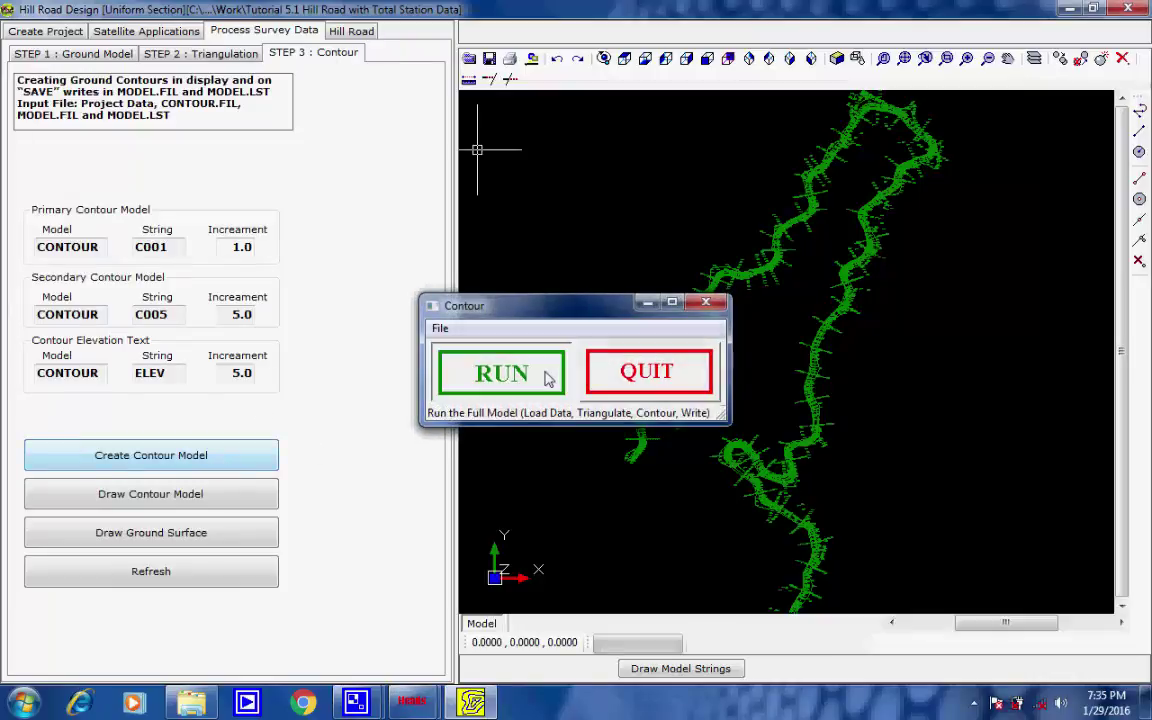
left_click(546, 376)
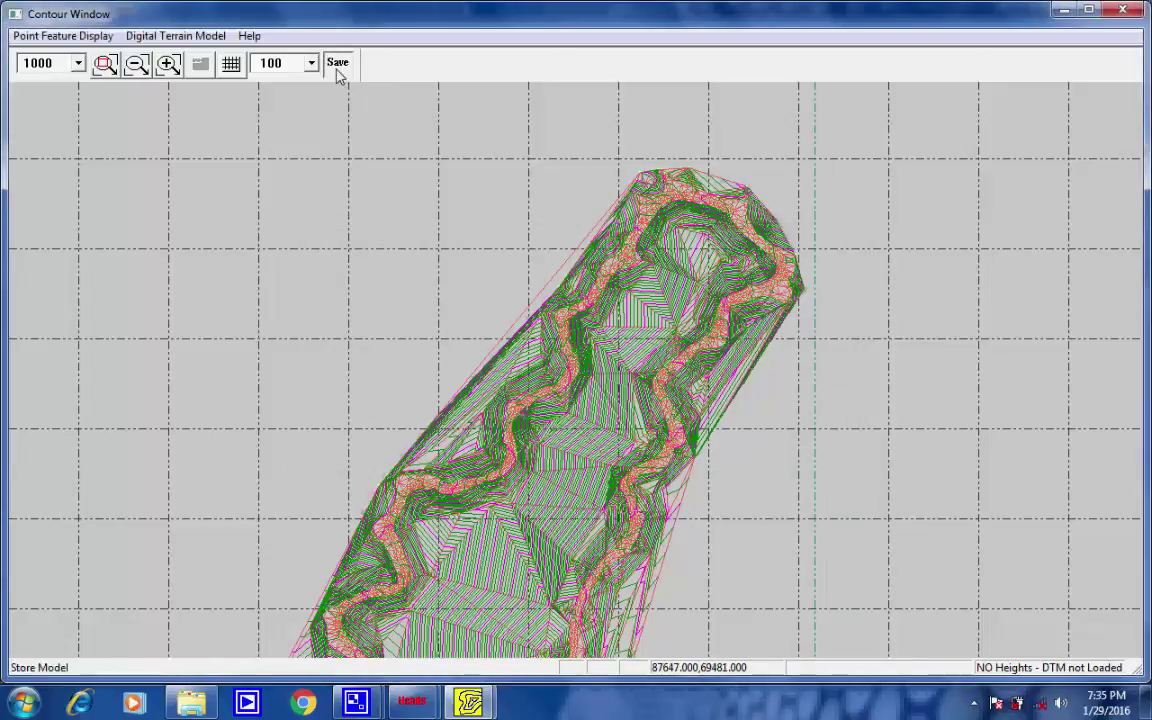
mouse_move(474, 703)
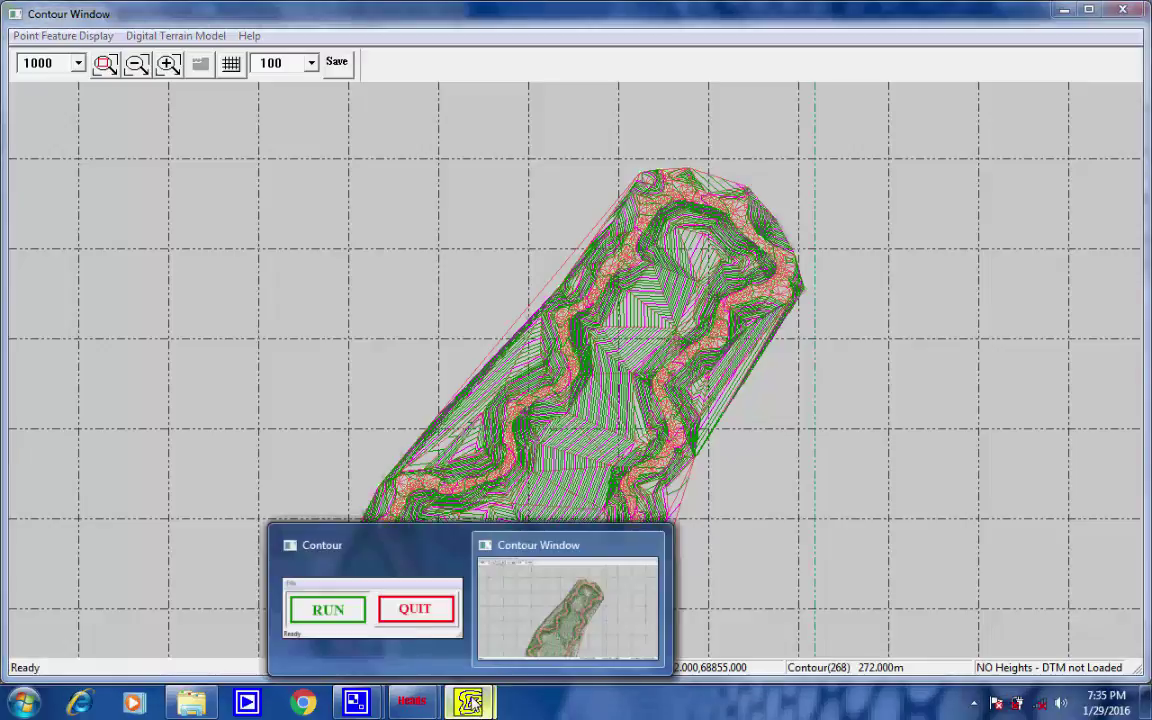
left_click(427, 620)
left_click(681, 381)
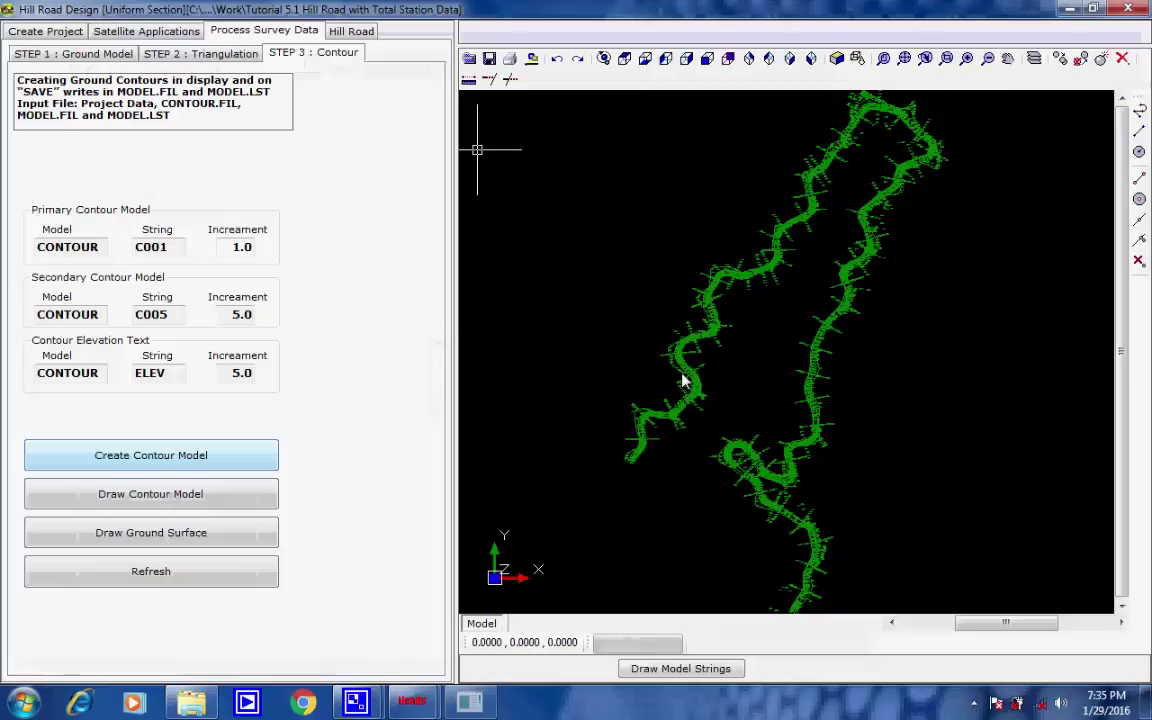
Draw the contour model over the survey drawing.
left_click(217, 500)
mouse_move(365, 705)
left_click(339, 615)
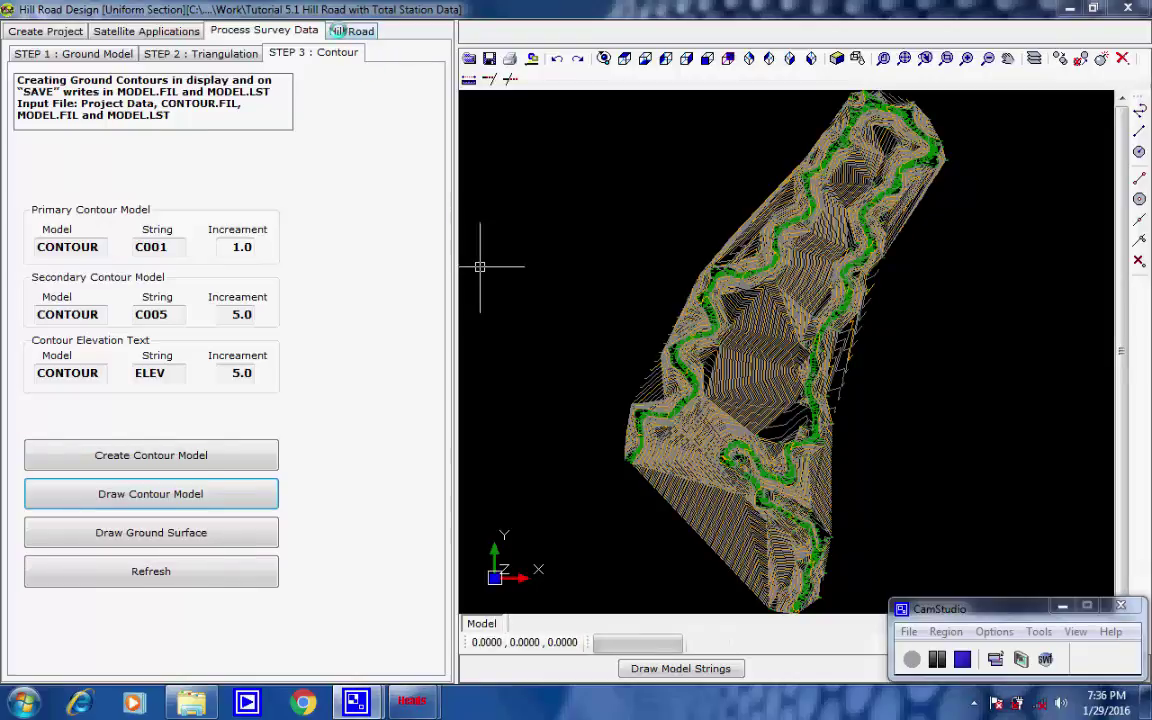
Open the hill road's horizontal alignment input data with the HALIGN Coordinate Inputs [Traverse IPs] method.
left_click(338, 31)
left_click(232, 110)
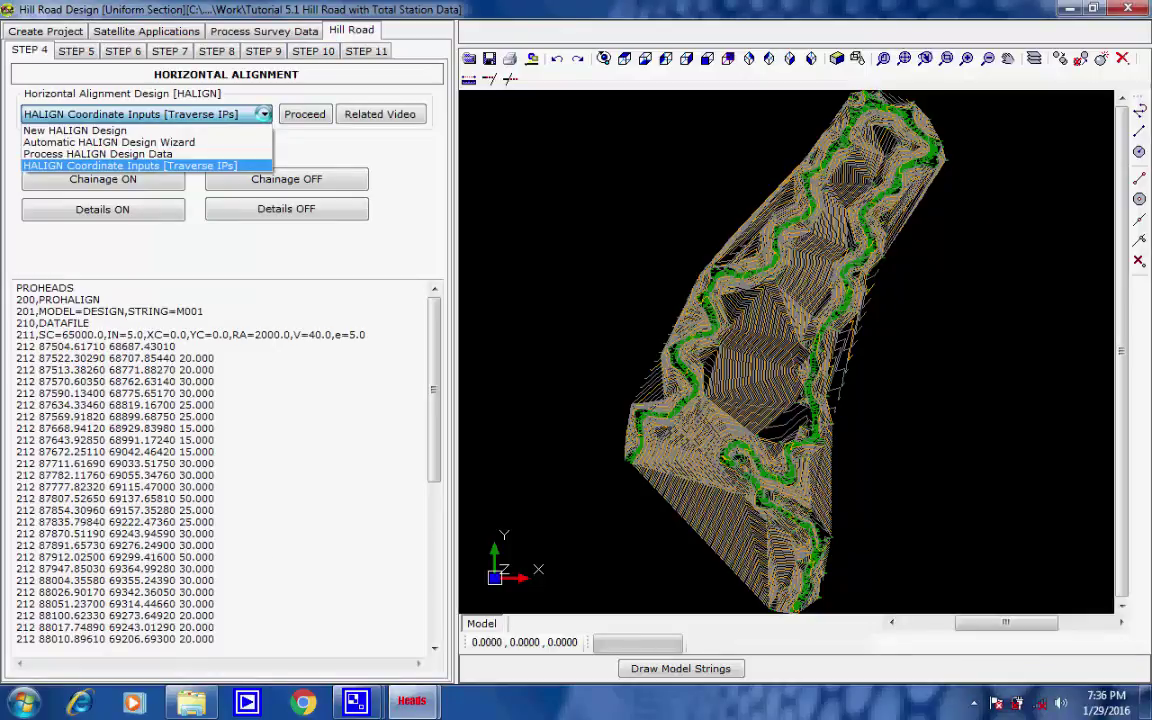
left_click(263, 114)
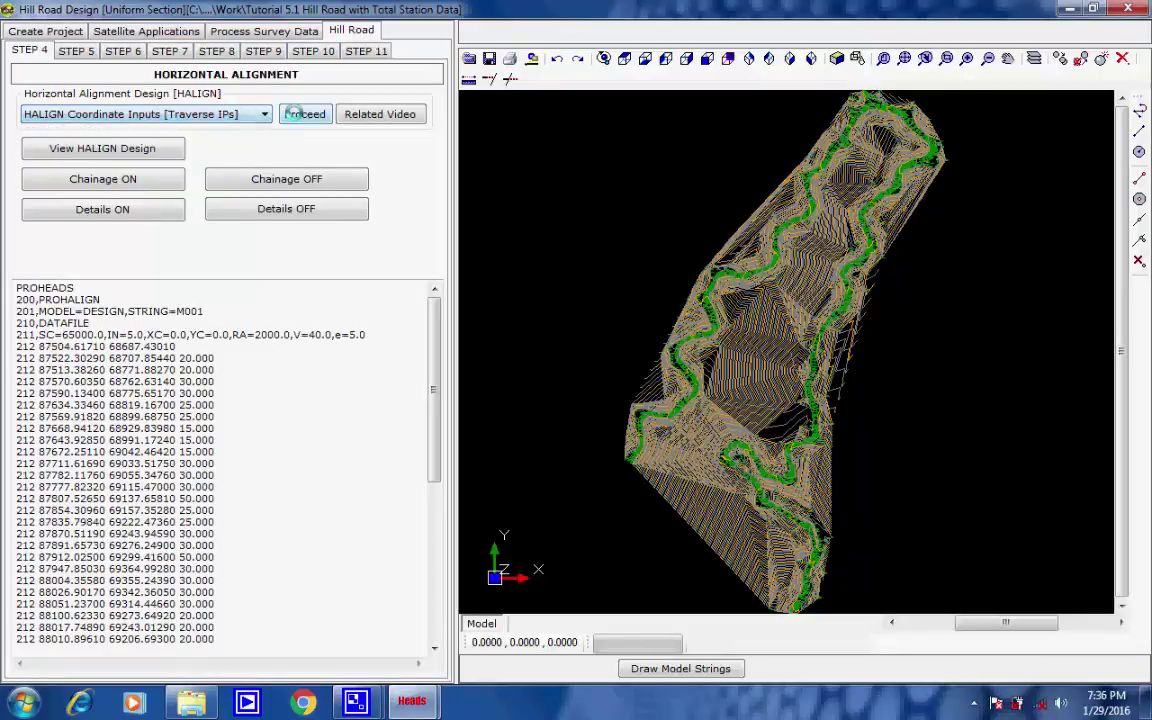
left_click(293, 115)
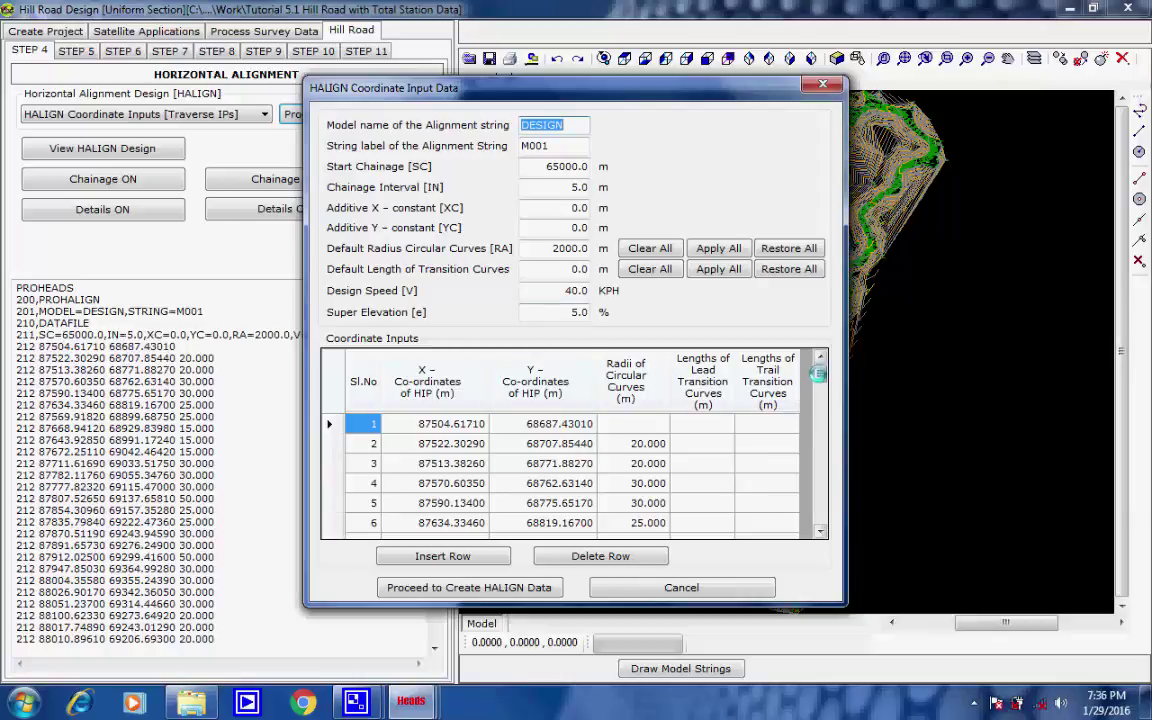
Create the HALIGN data from the traverse coordinate inputs and complete the ProHalign processing.
left_click_drag(819, 372, 816, 506)
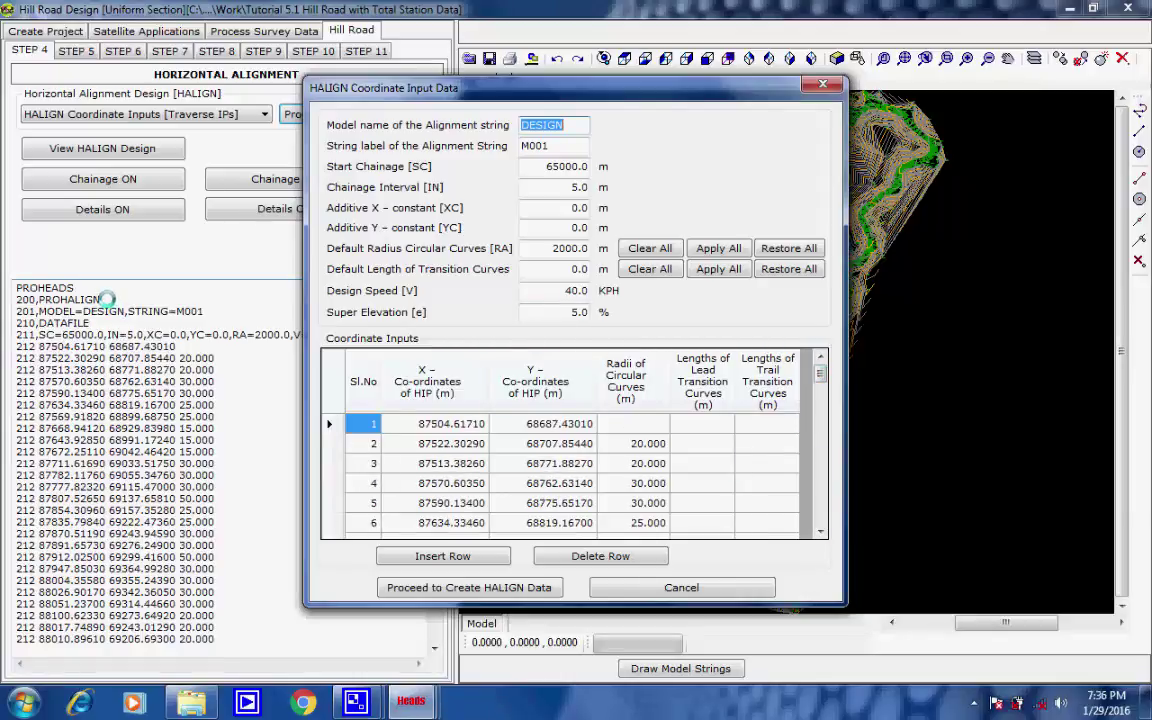
left_click_drag(104, 299, 52, 299)
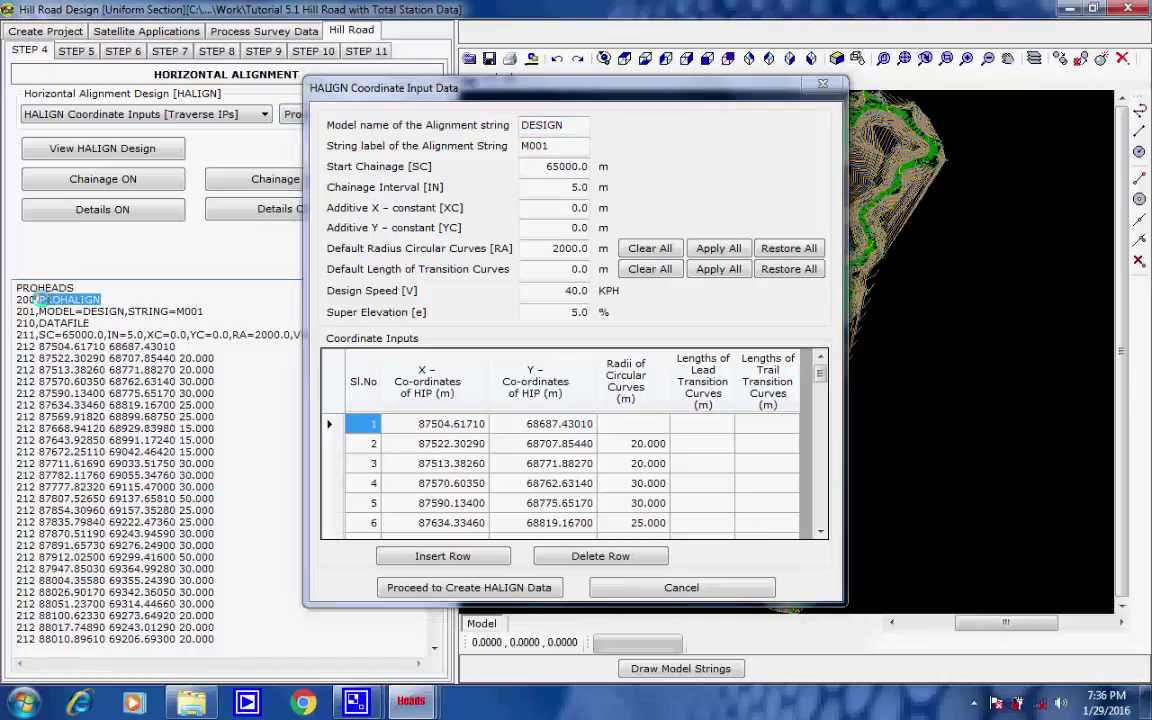
left_click(332, 426)
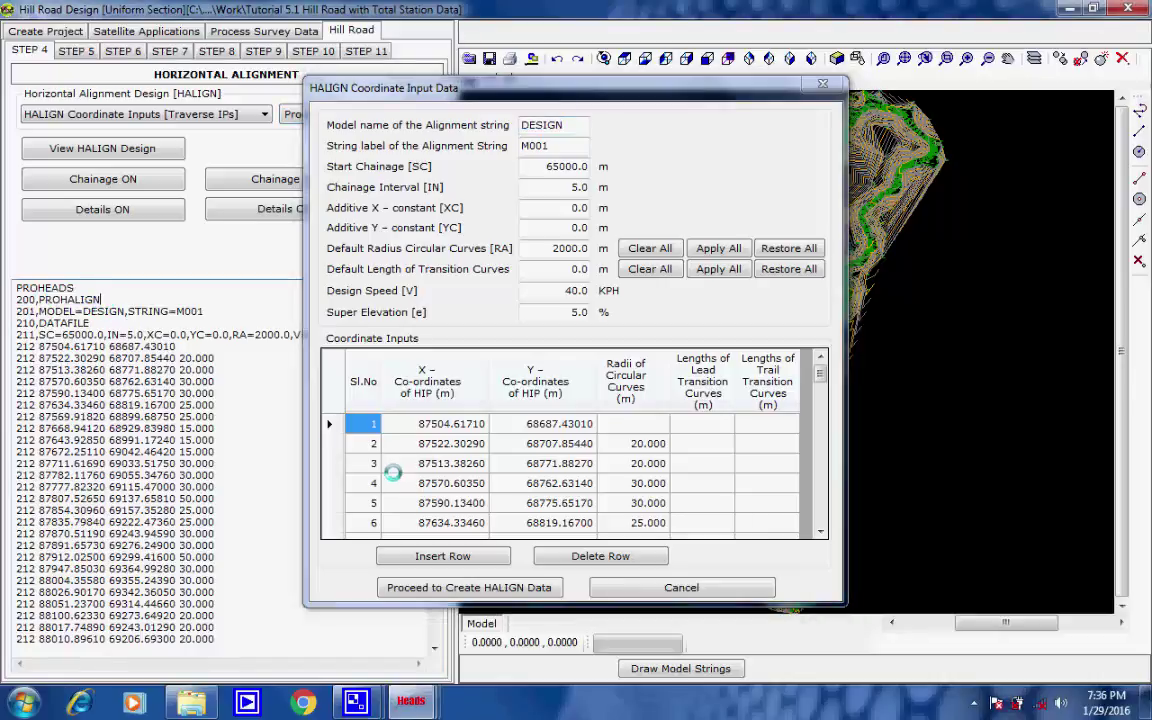
left_click(468, 588)
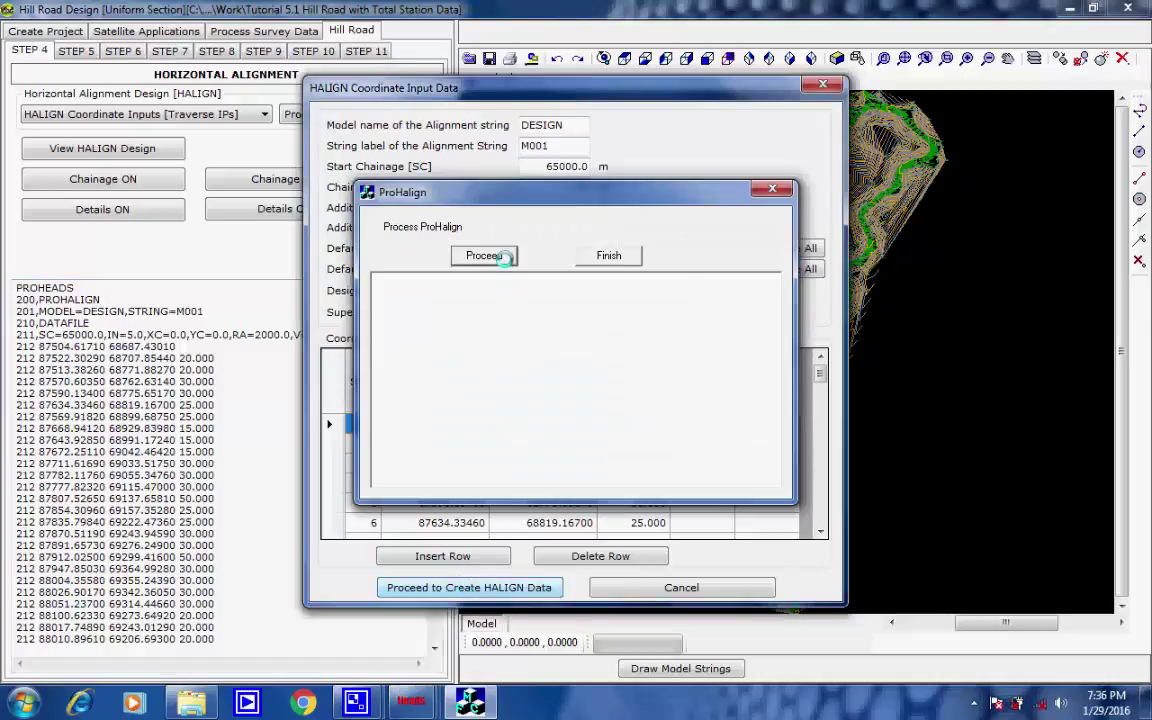
left_click(505, 256)
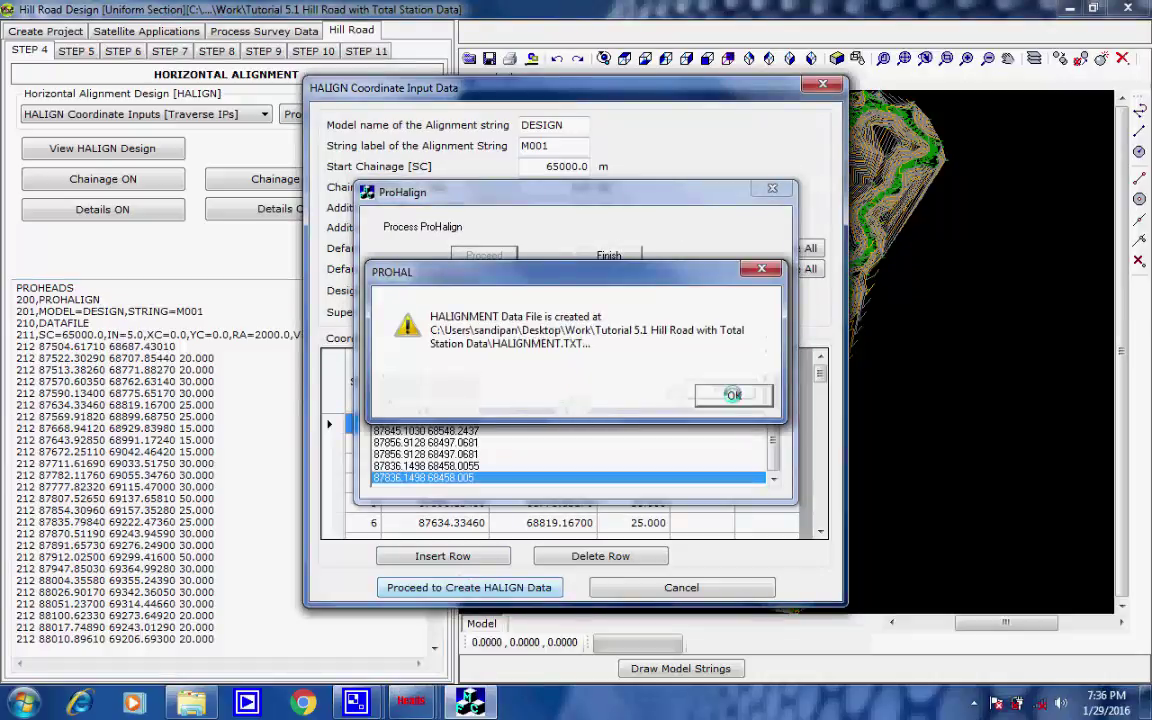
left_click(736, 393)
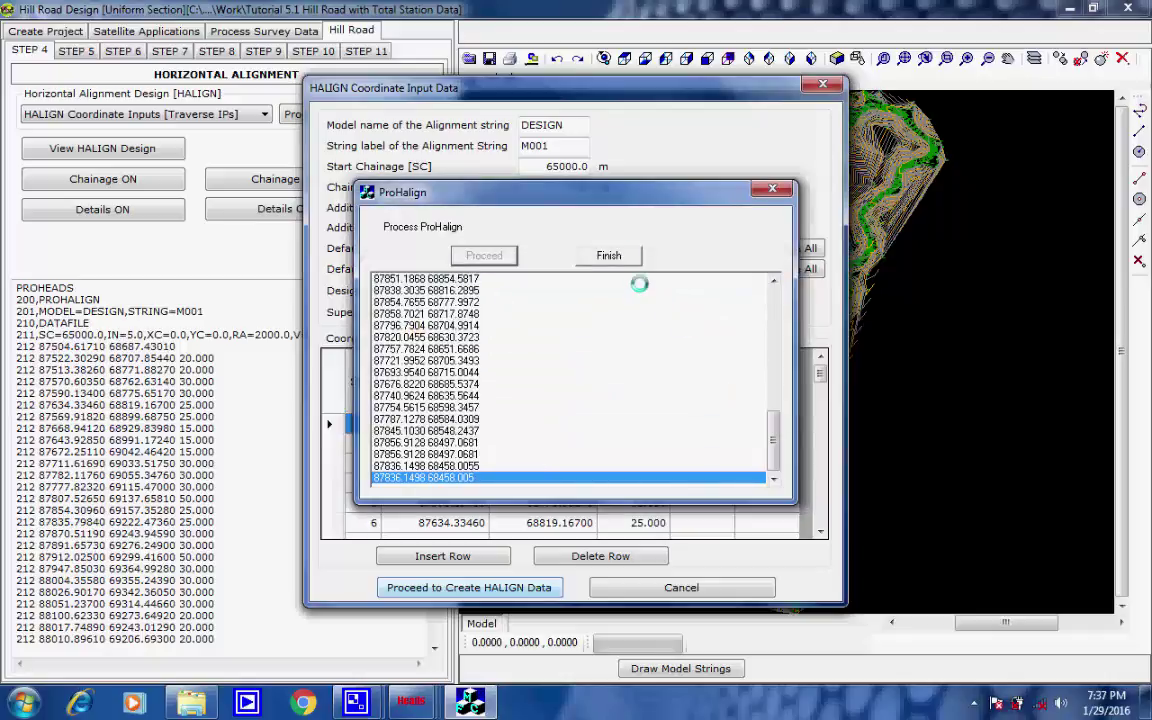
left_click(614, 256)
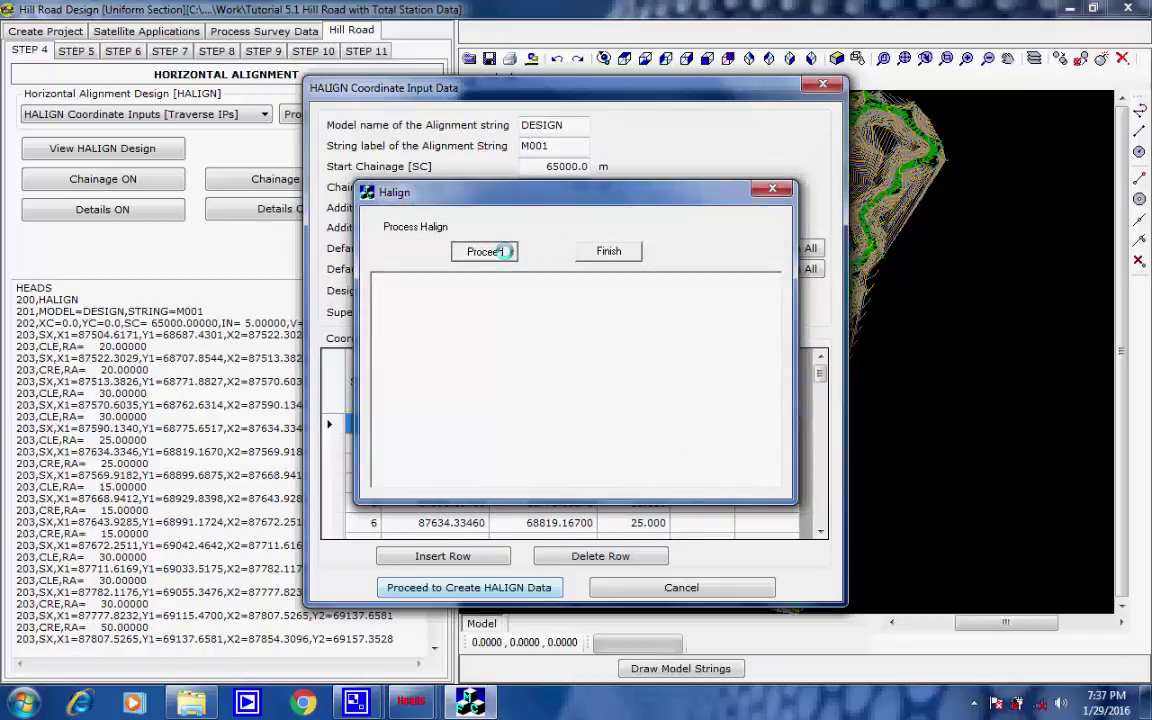
Run the Halign processing for the DESIGN alignment string M001 and finish it.
left_click(504, 251)
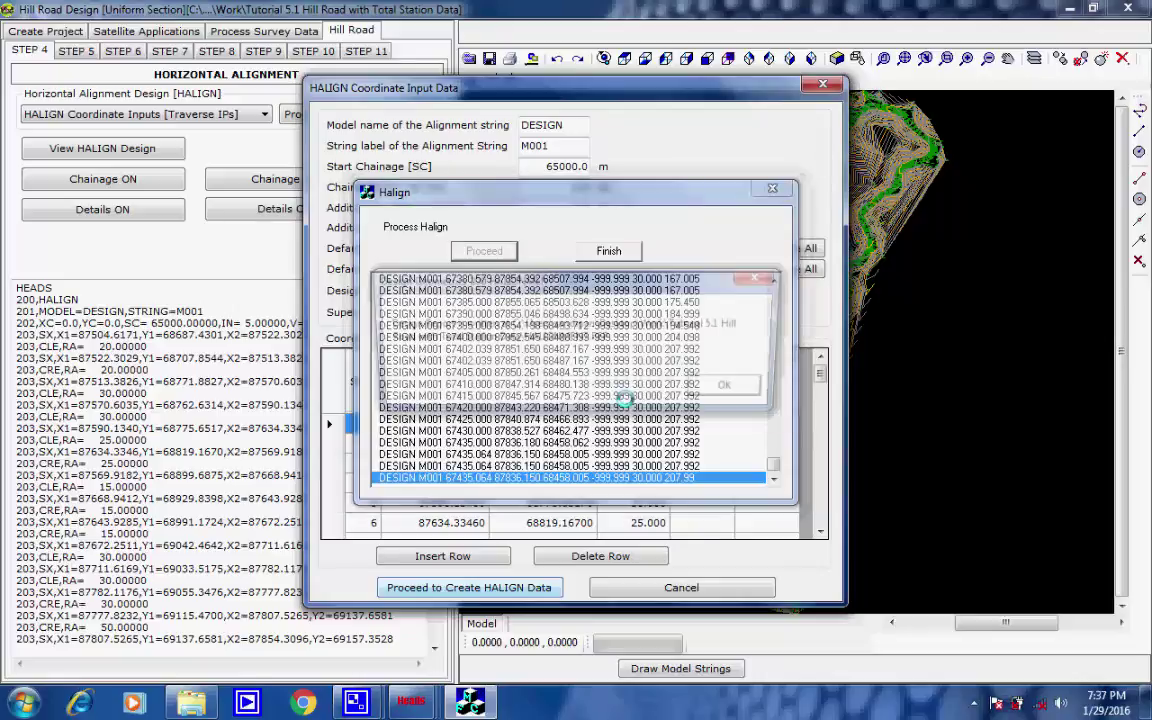
left_click(728, 389)
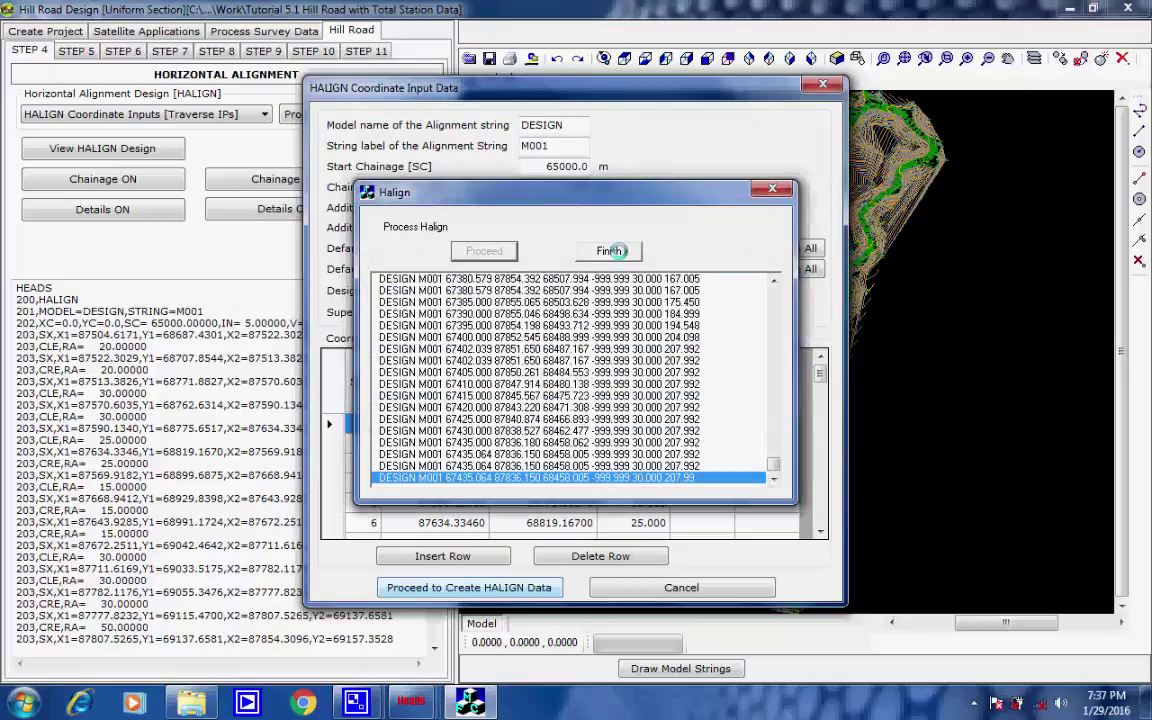
left_click(613, 251)
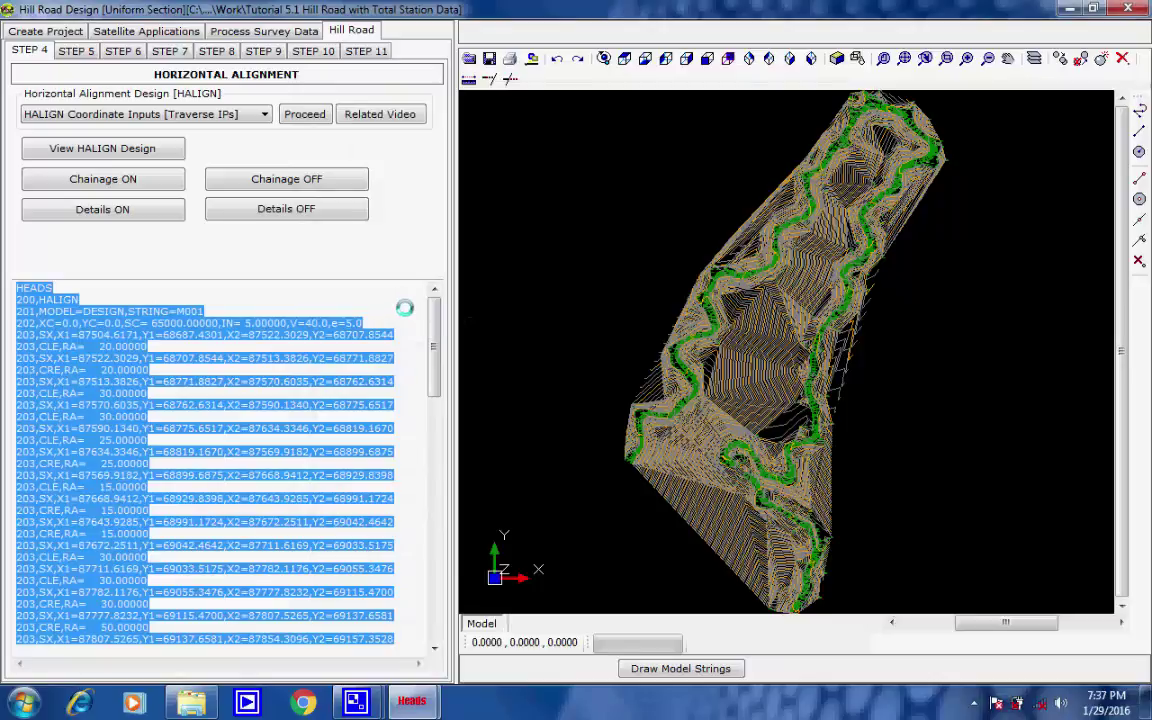
Draw the processed HALIGN design over the contour model.
left_click(210, 315)
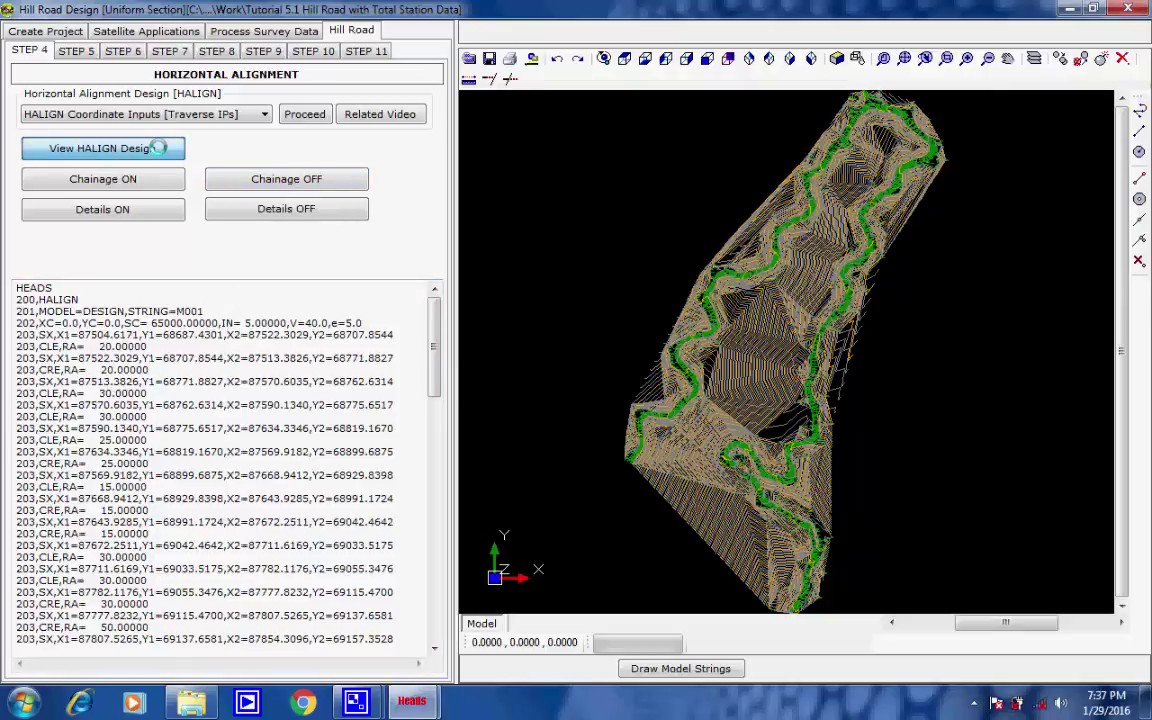
mouse_move(355, 700)
left_click(334, 609)
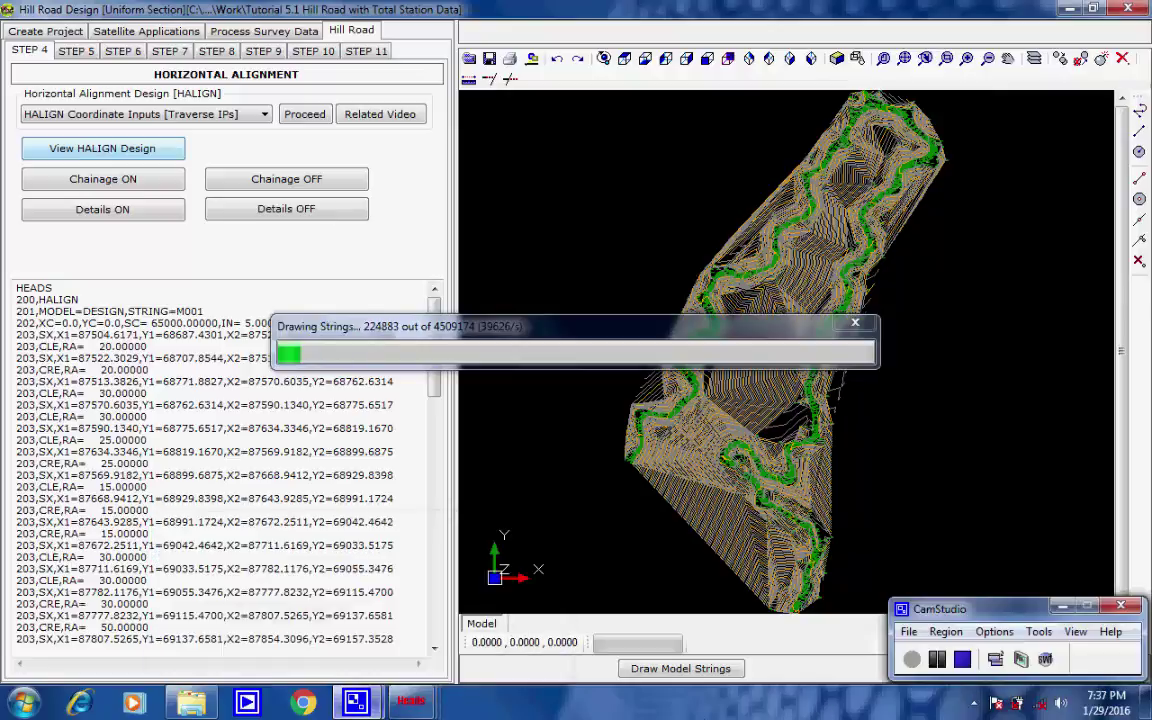
left_click(938, 659)
left_click(912, 659)
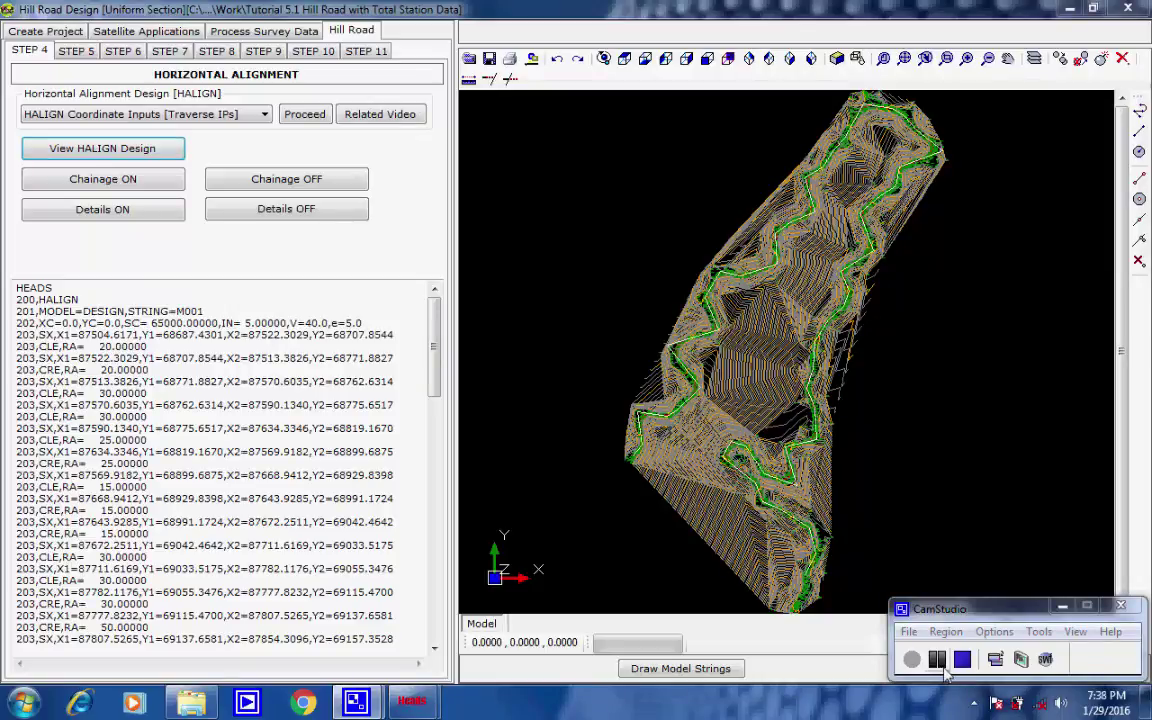
Turn on chainages at an interval of 25 and all alignment details for string M001 with a 1 mm text size.
left_click(139, 181)
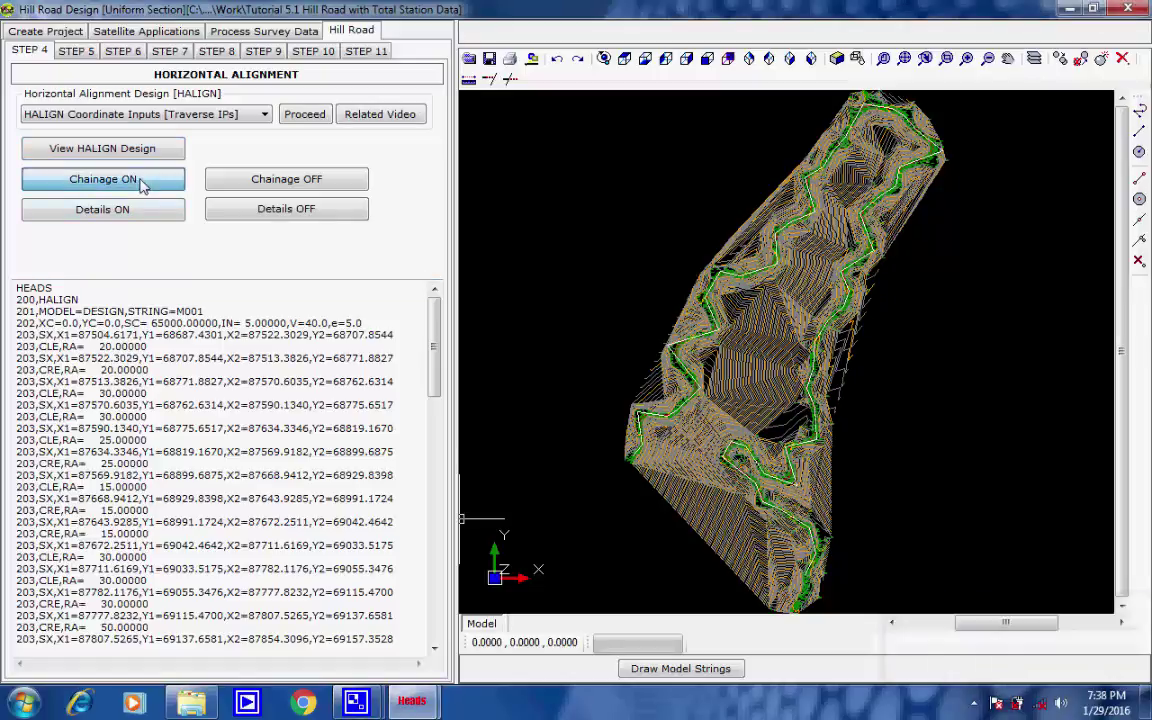
left_click(503, 424)
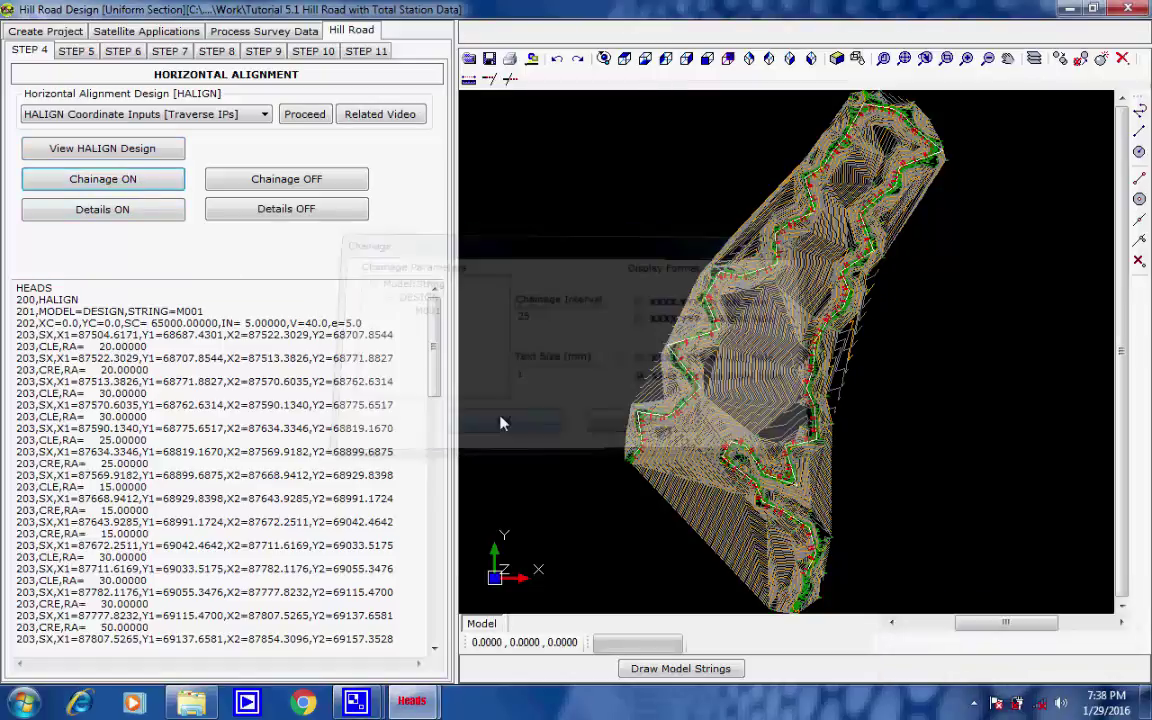
left_click(135, 211)
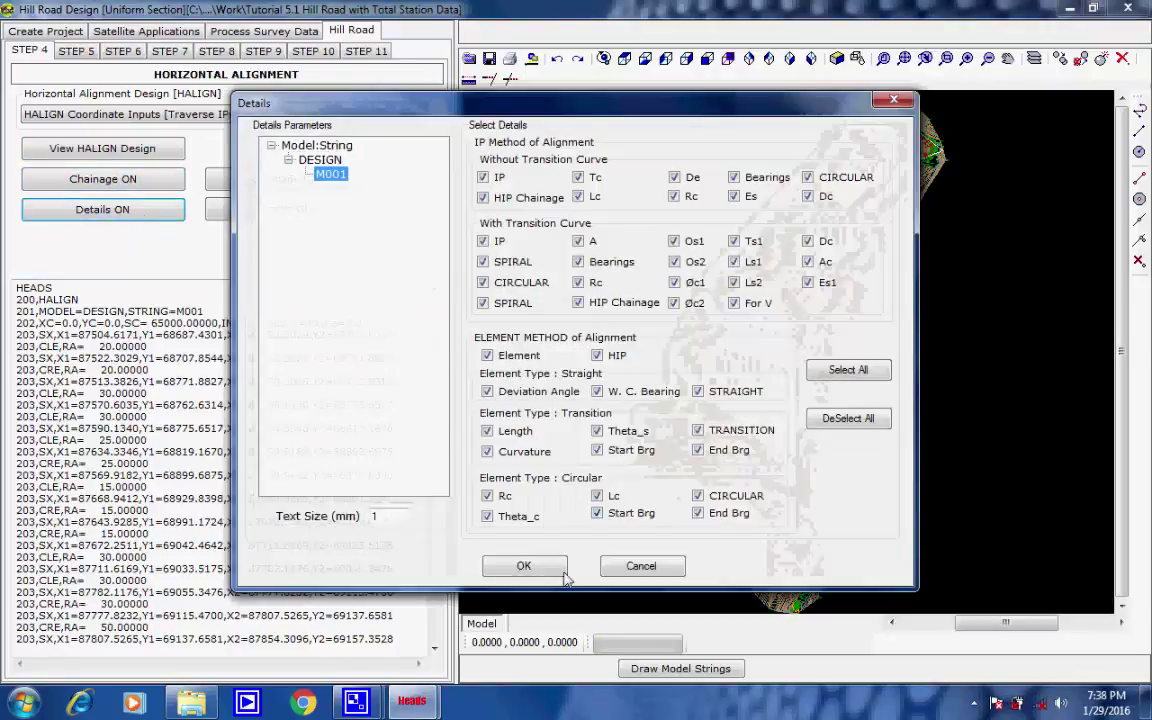
left_click(526, 566)
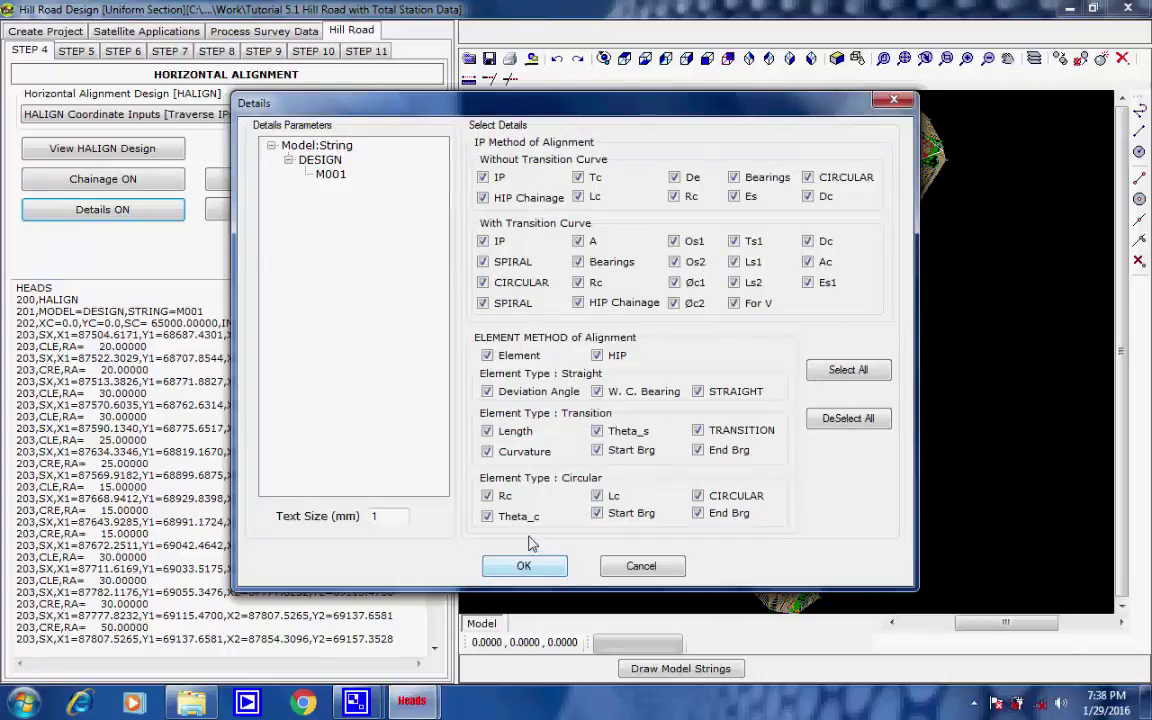
left_click(524, 566)
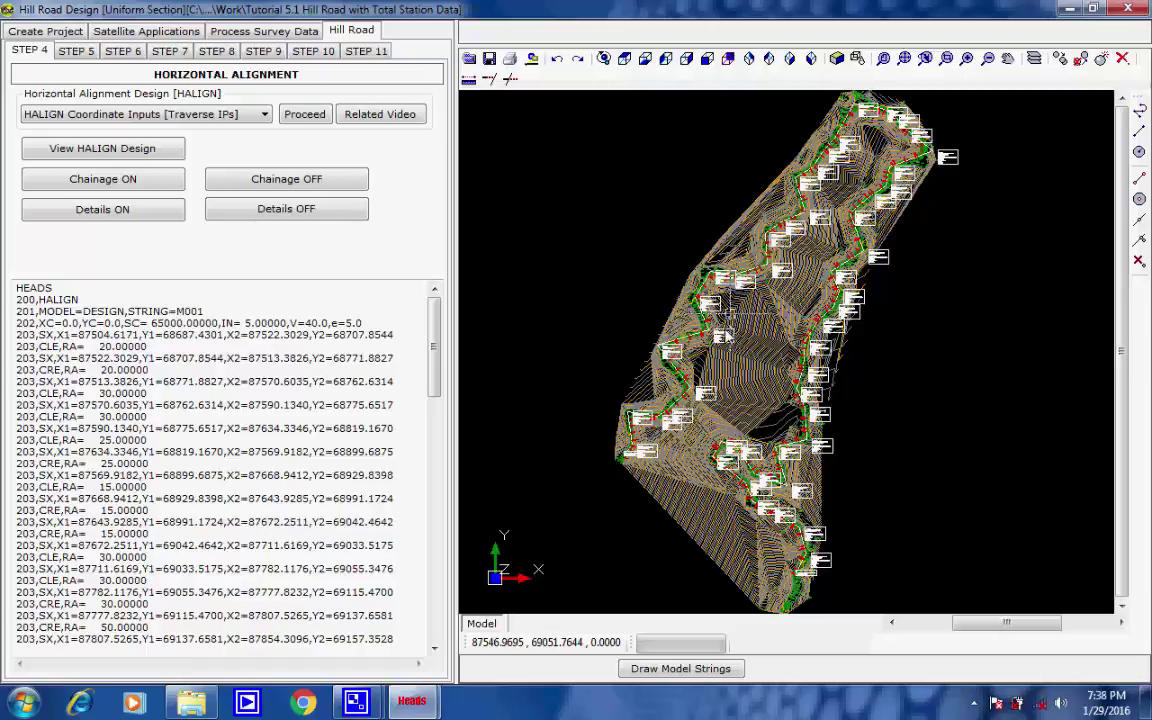
Examine the chainage marks and curve detail boxes along the alignment around IP 7 and IP 8, and return to the full extent.
scroll(714, 340, "up", 3)
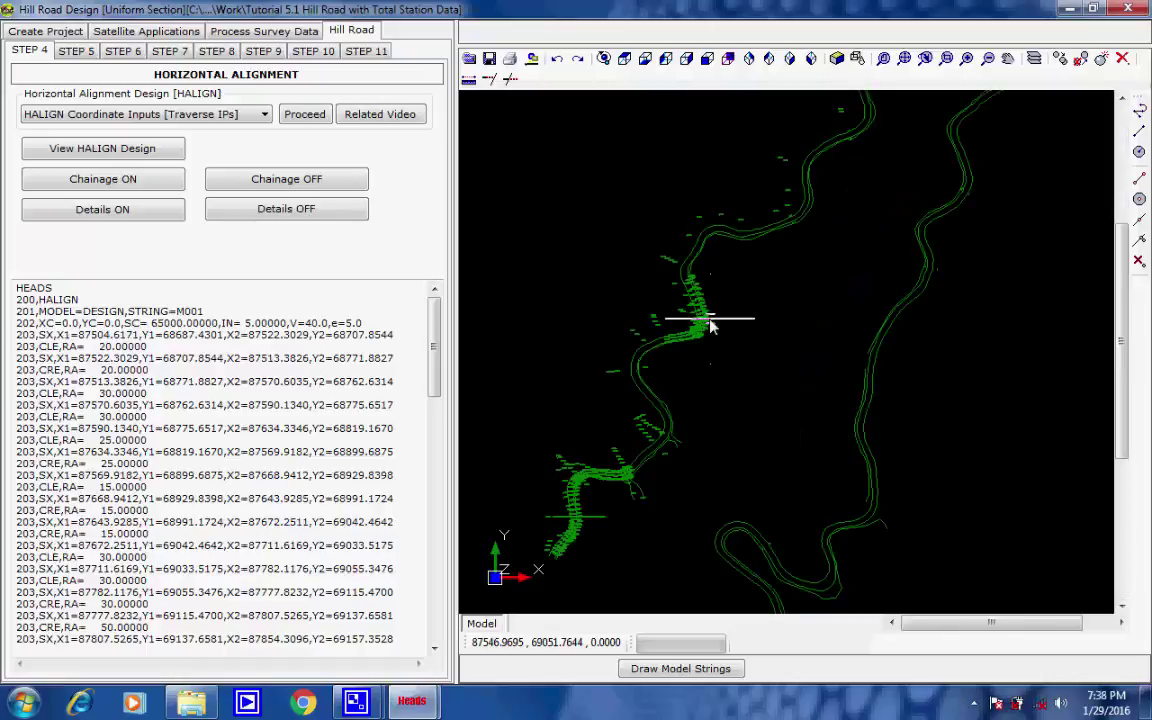
scroll(679, 283, "up", 2)
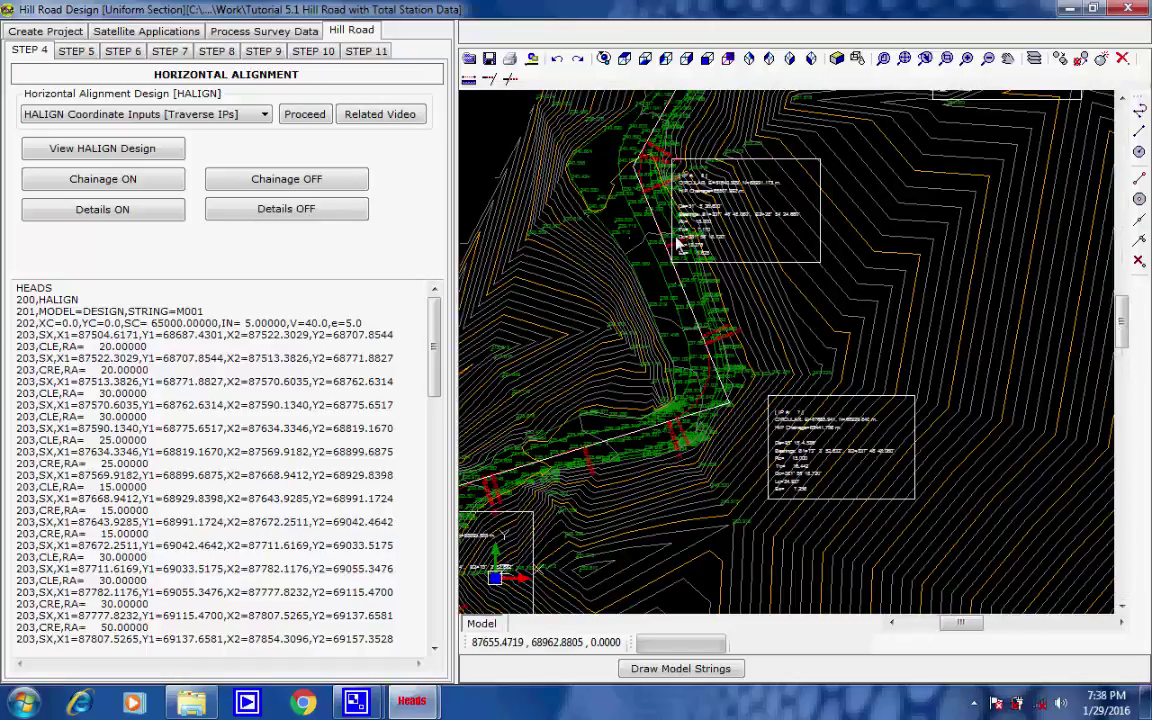
scroll(612, 240, "up", 2)
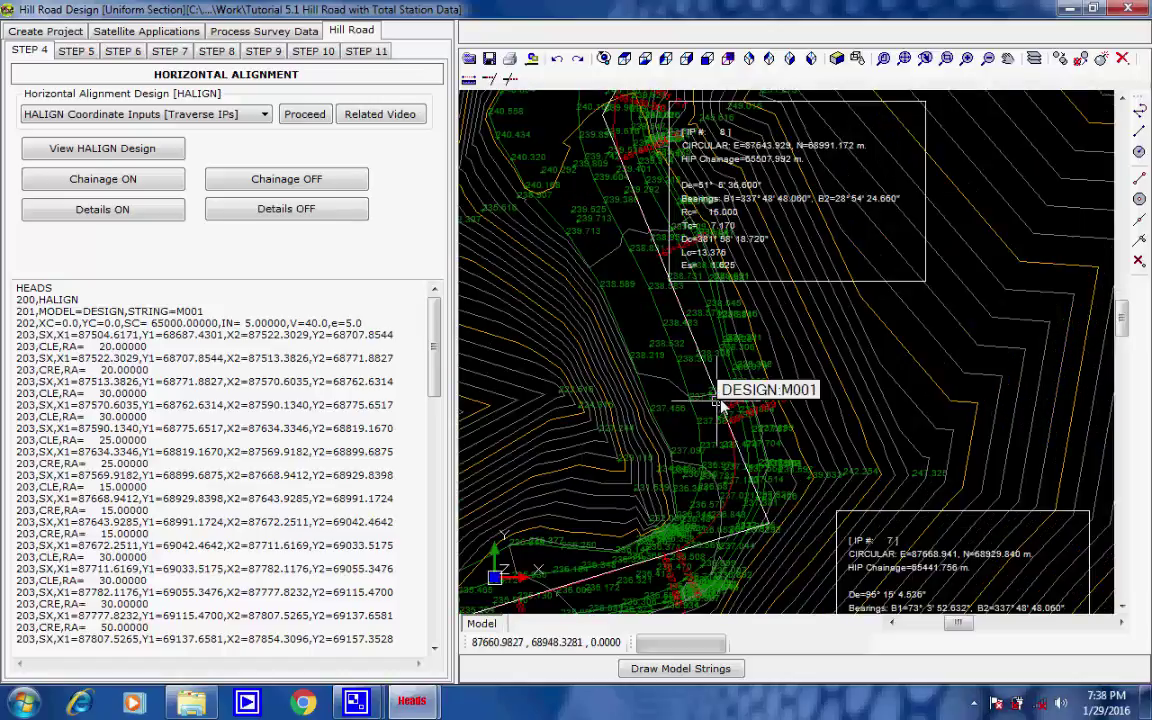
middle_click_drag(727, 391, 760, 234)
scroll(768, 410, "up", 1)
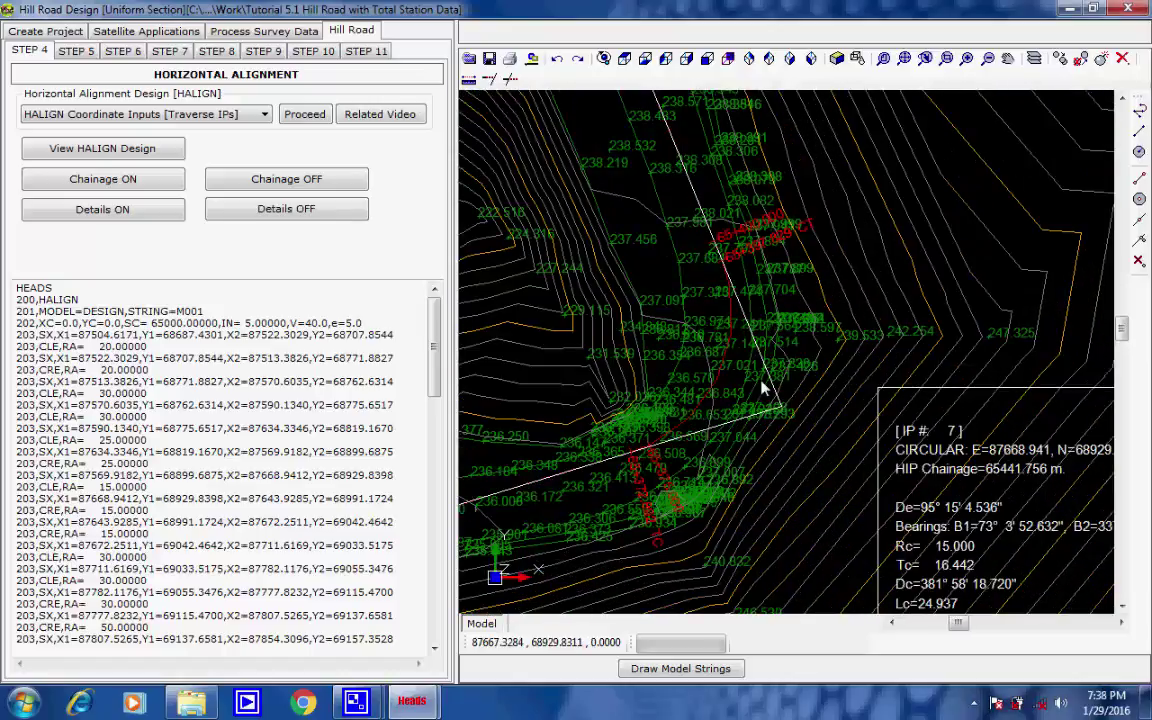
scroll(763, 391, "up", 1)
scroll(760, 388, "down", 1)
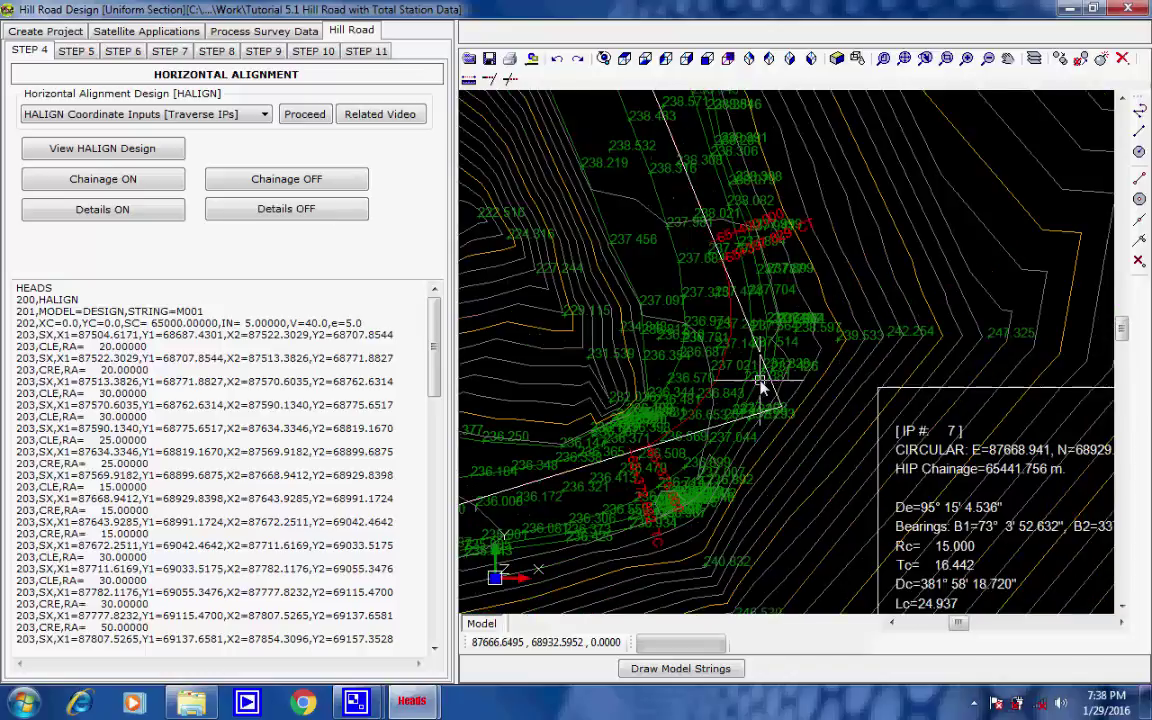
scroll(760, 388, "down", 2)
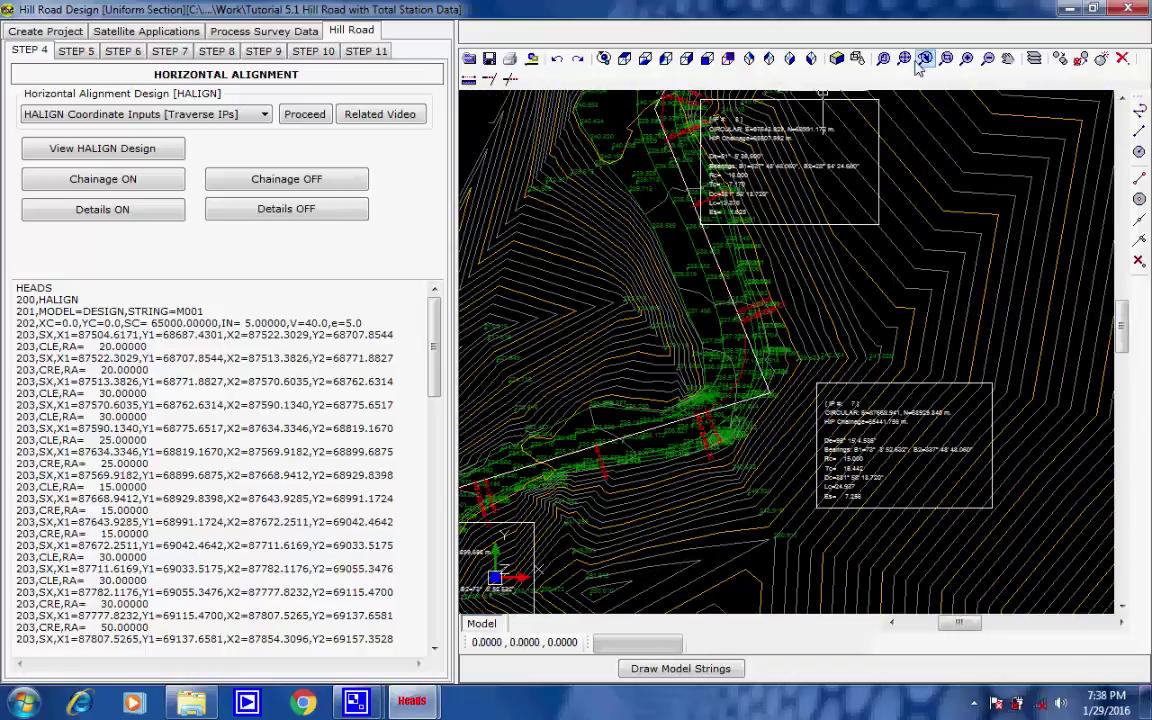
left_click(905, 60)
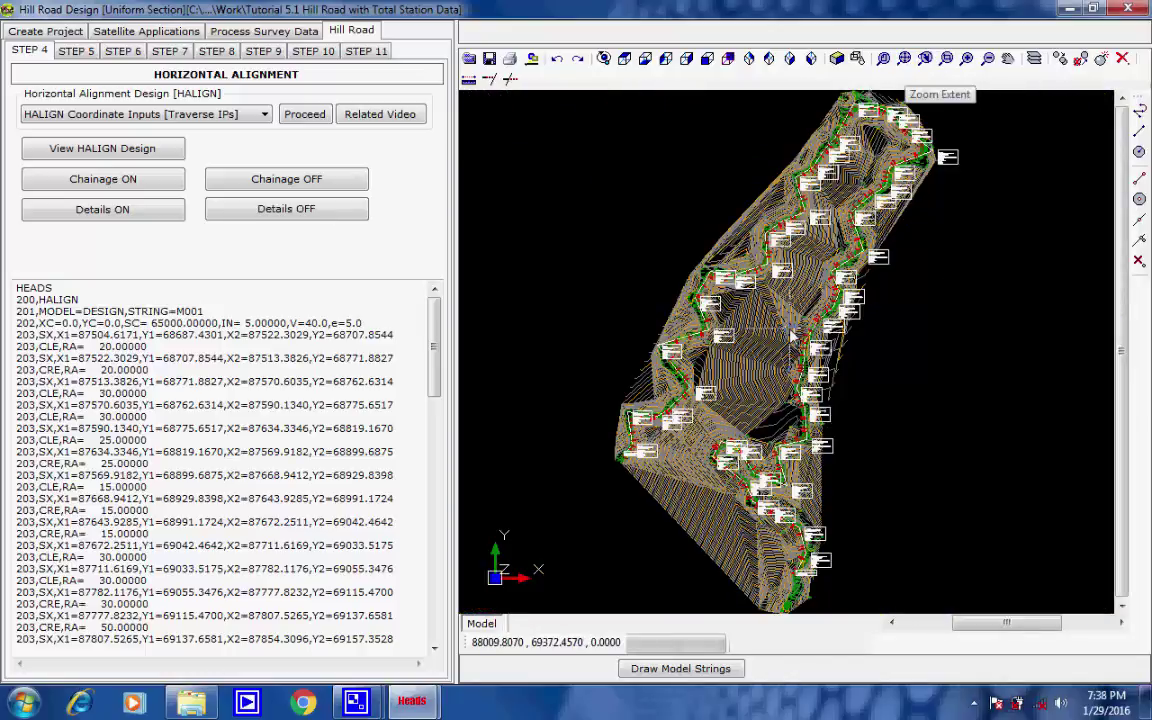
Turn off the alignment details and open the Step 5 typical cross section schedule.
left_click(323, 212)
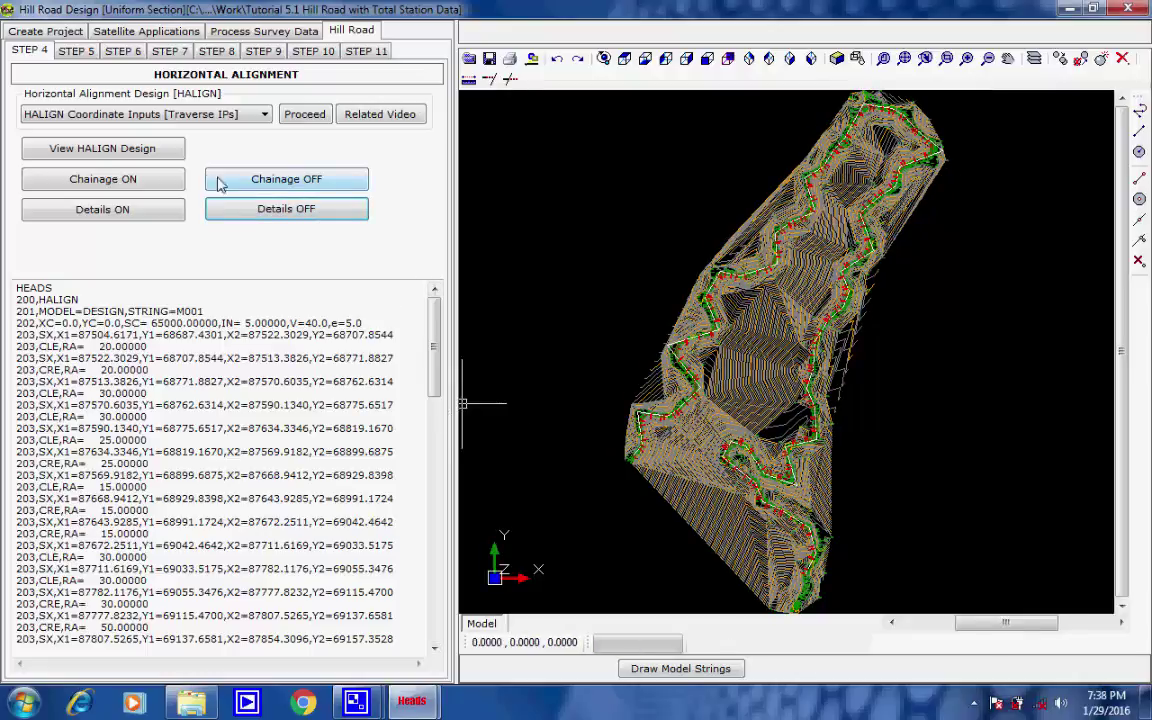
left_click(86, 56)
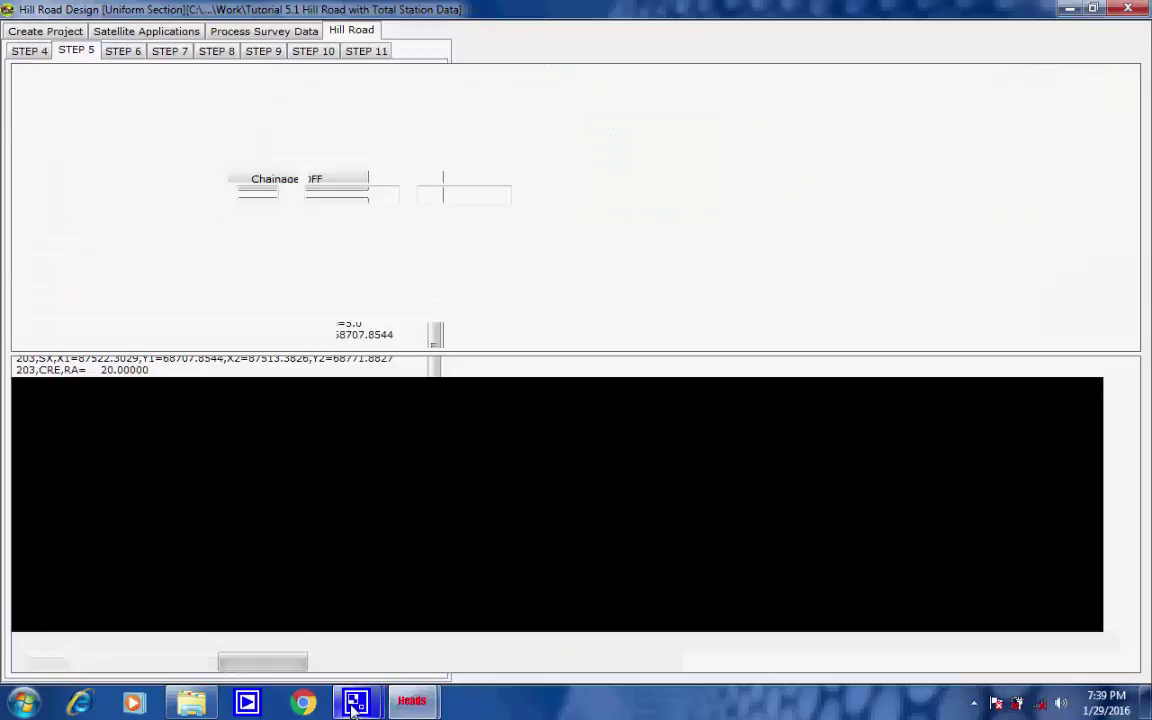
mouse_move(355, 700)
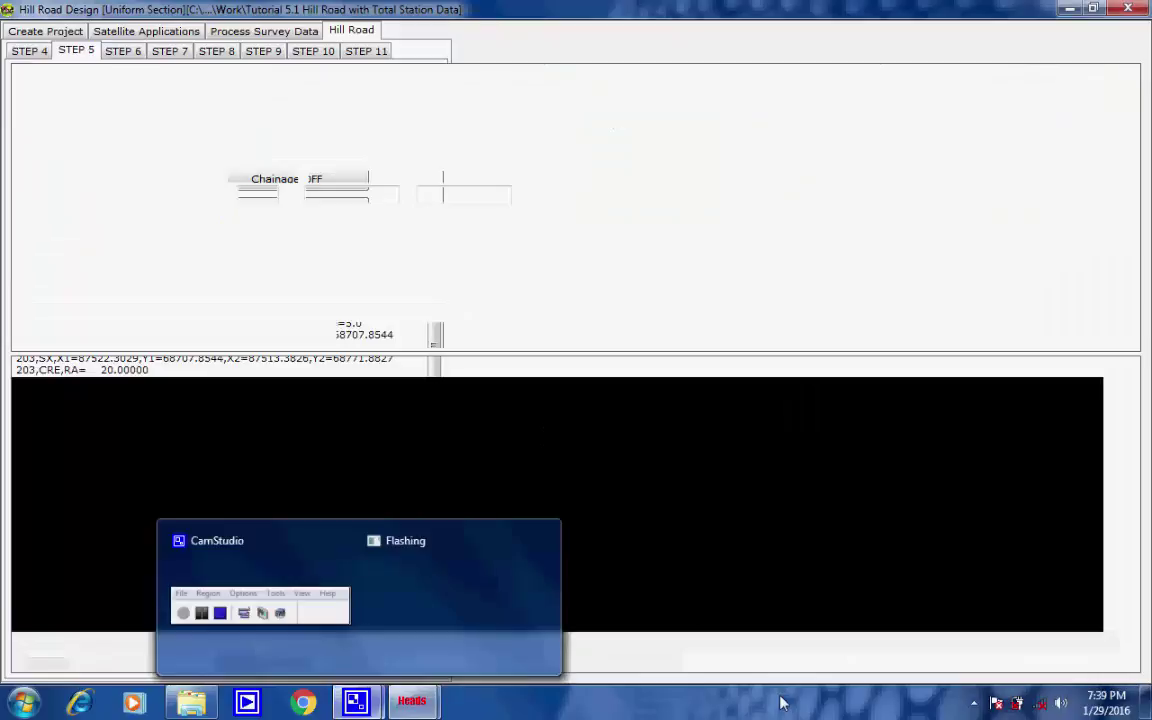
left_click(255, 571)
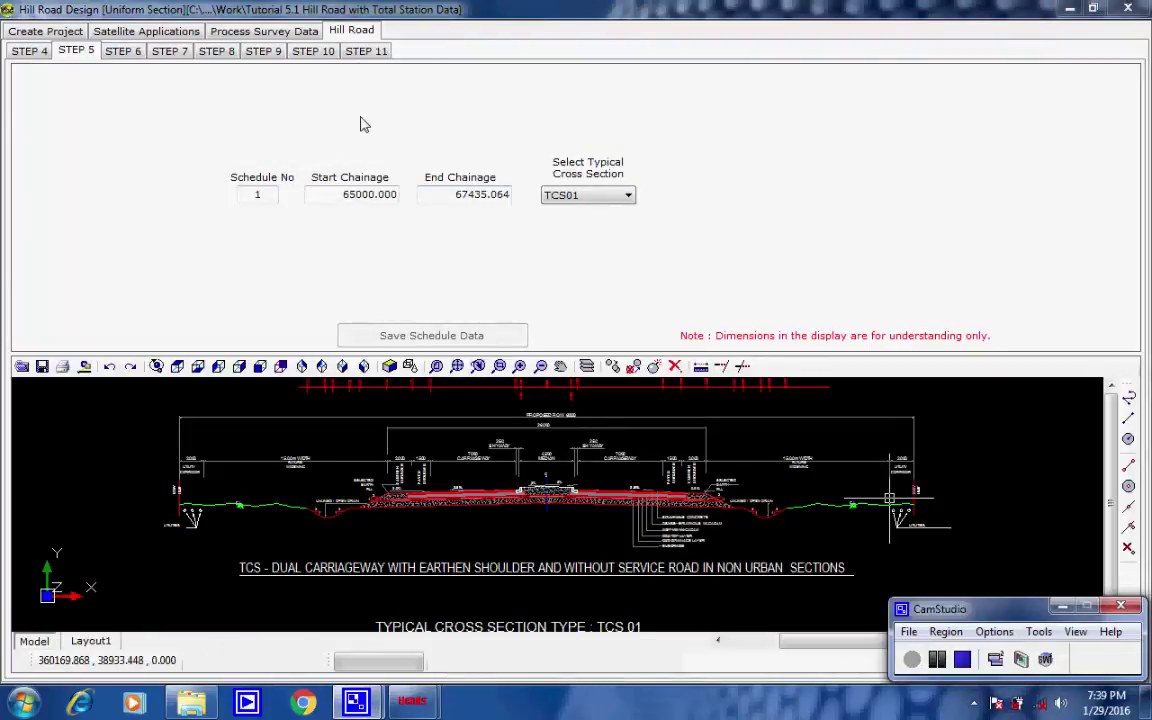
Review the schedule's start and end chainages, preview typical cross section TCS07, and select TCS01 again.
left_click(342, 195)
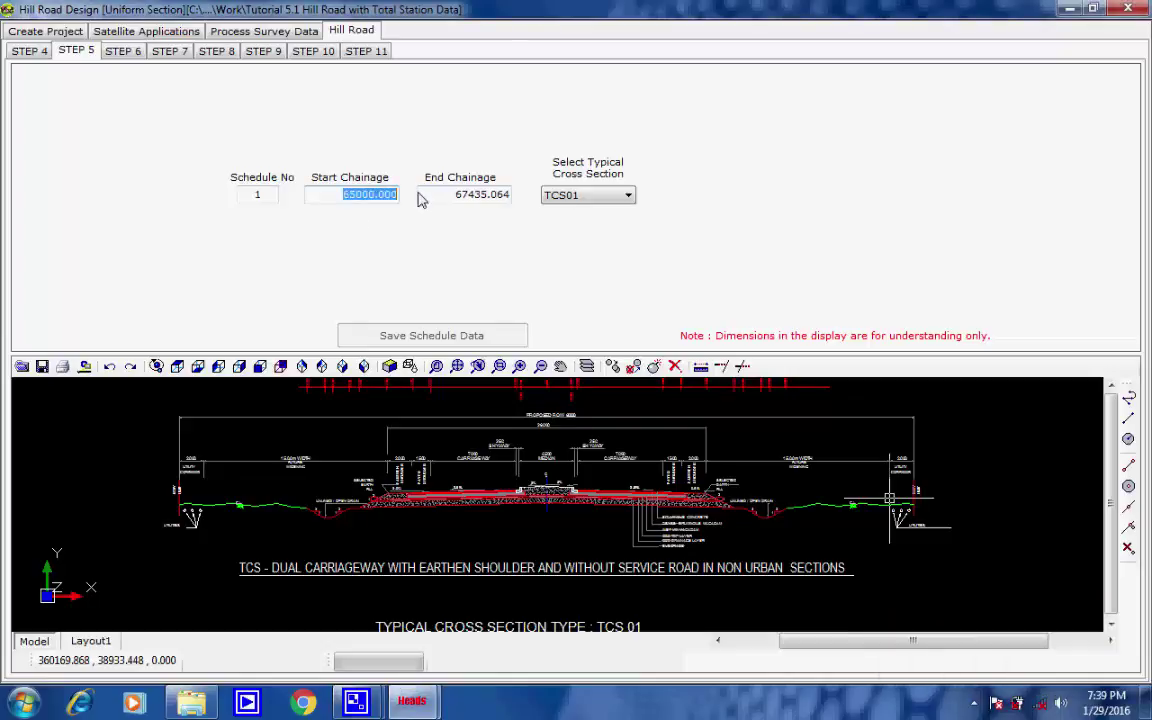
left_click(462, 194)
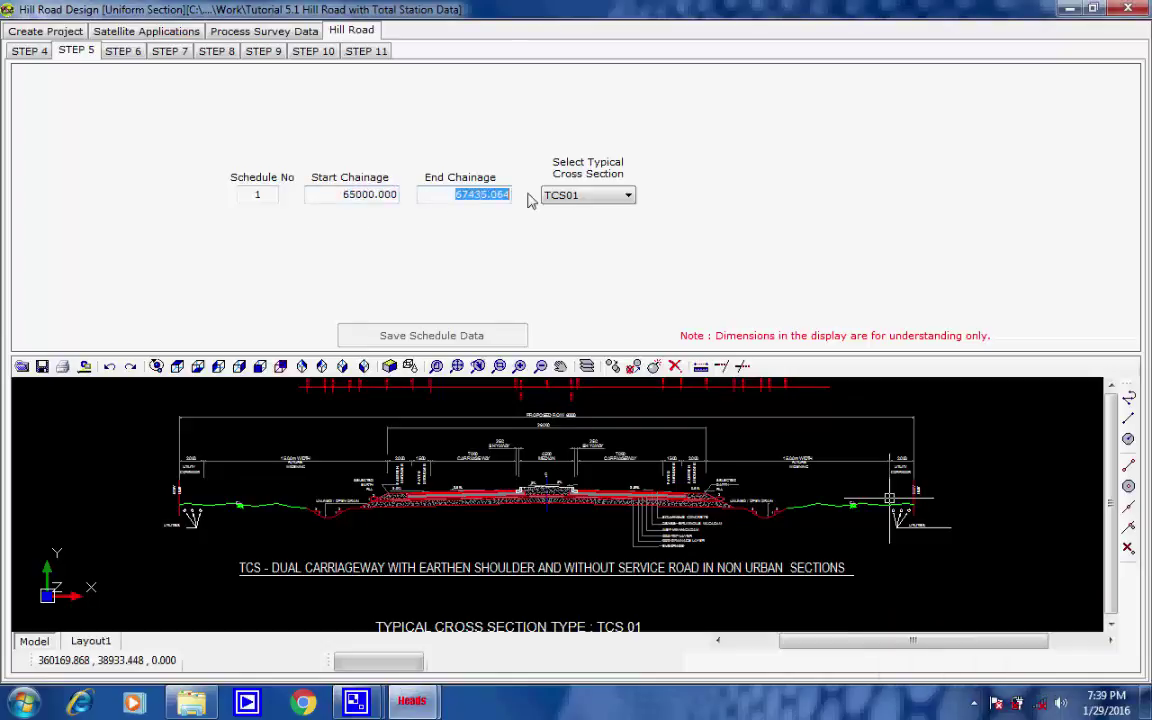
left_click(628, 196)
left_click(628, 198)
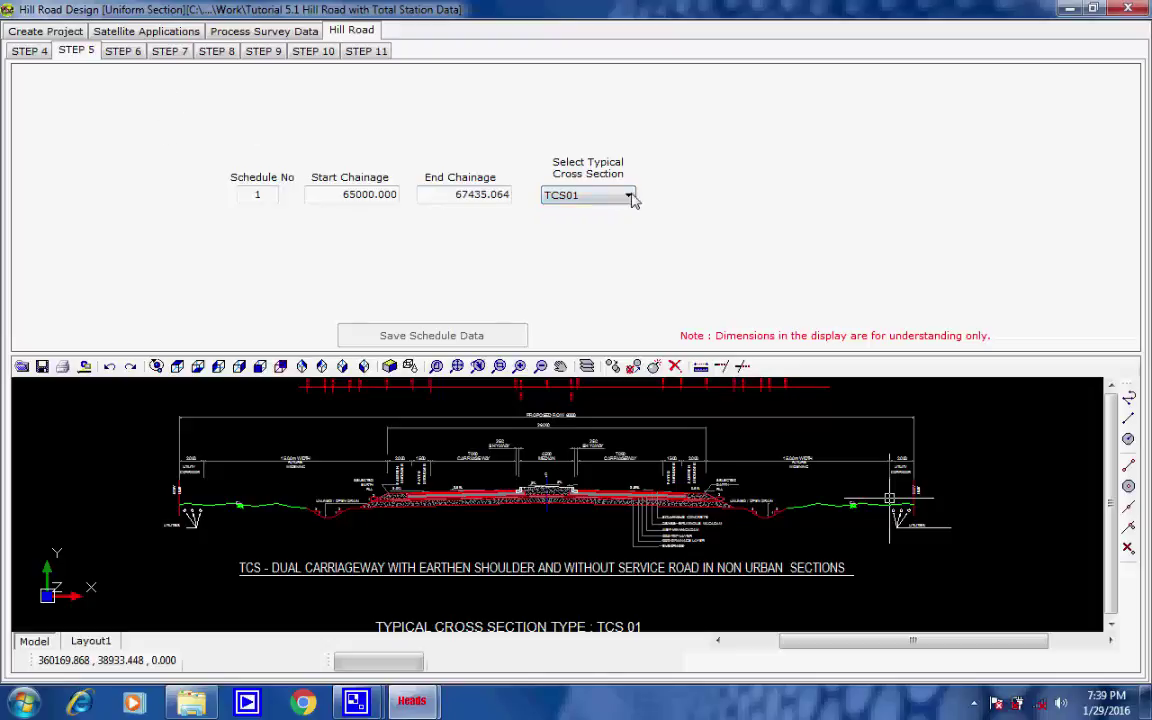
left_click(628, 198)
left_click(621, 227)
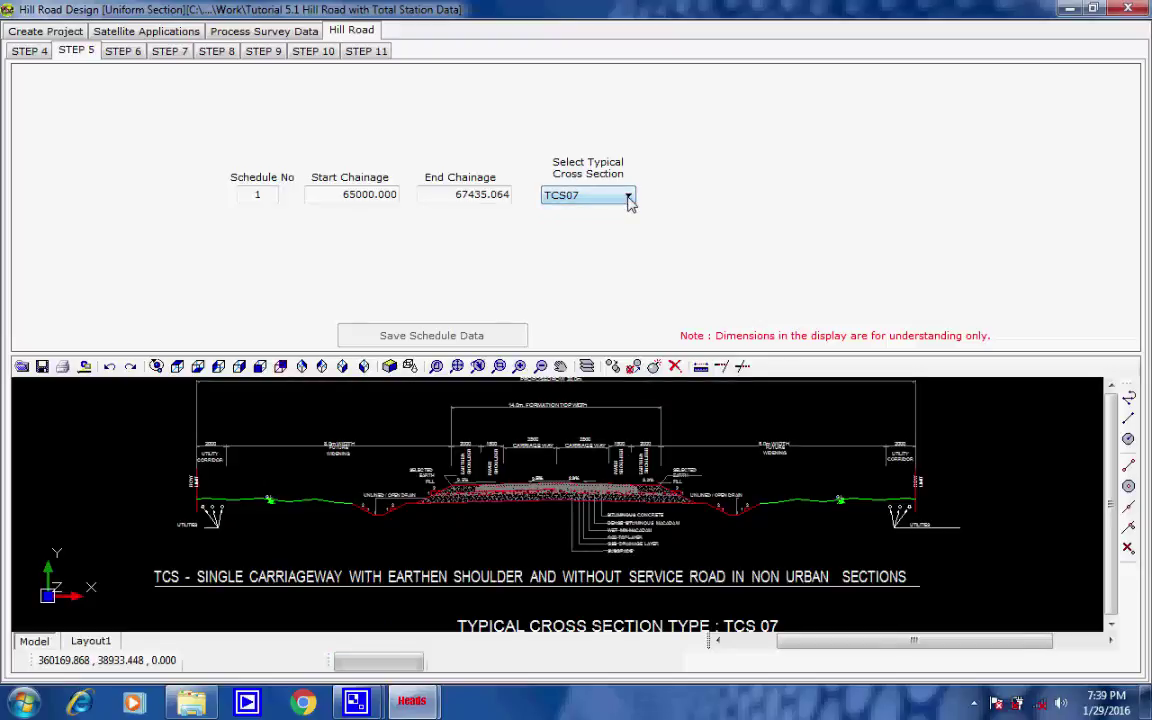
left_click(629, 199)
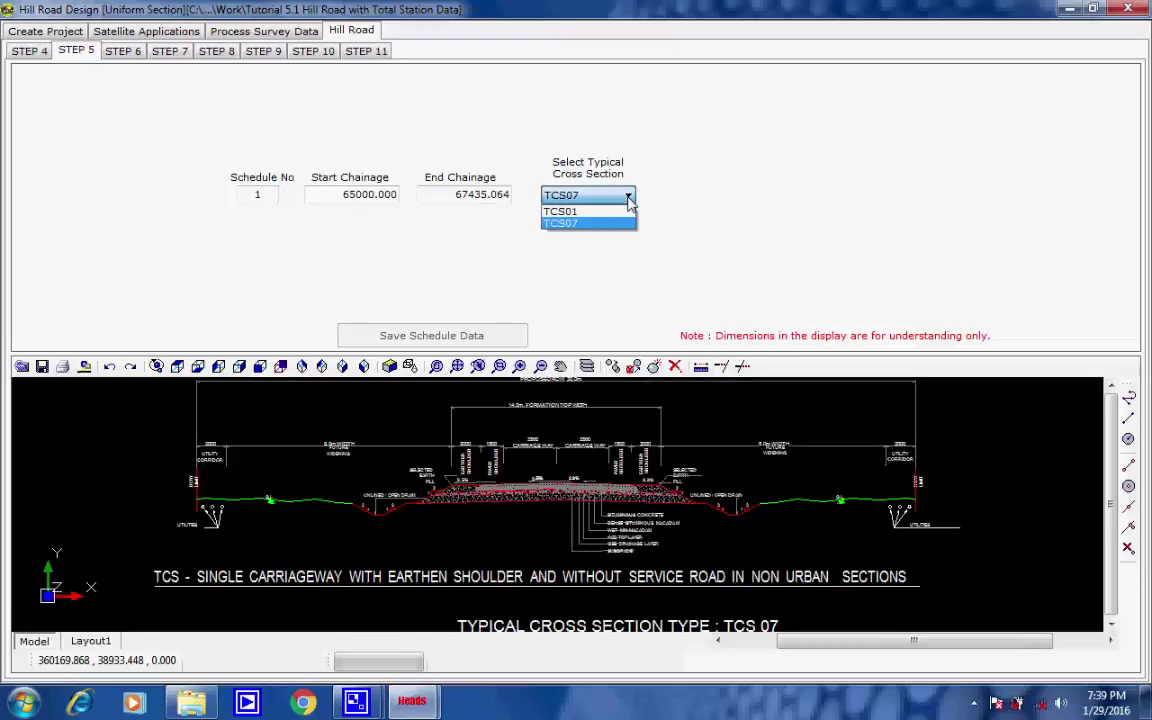
left_click(627, 212)
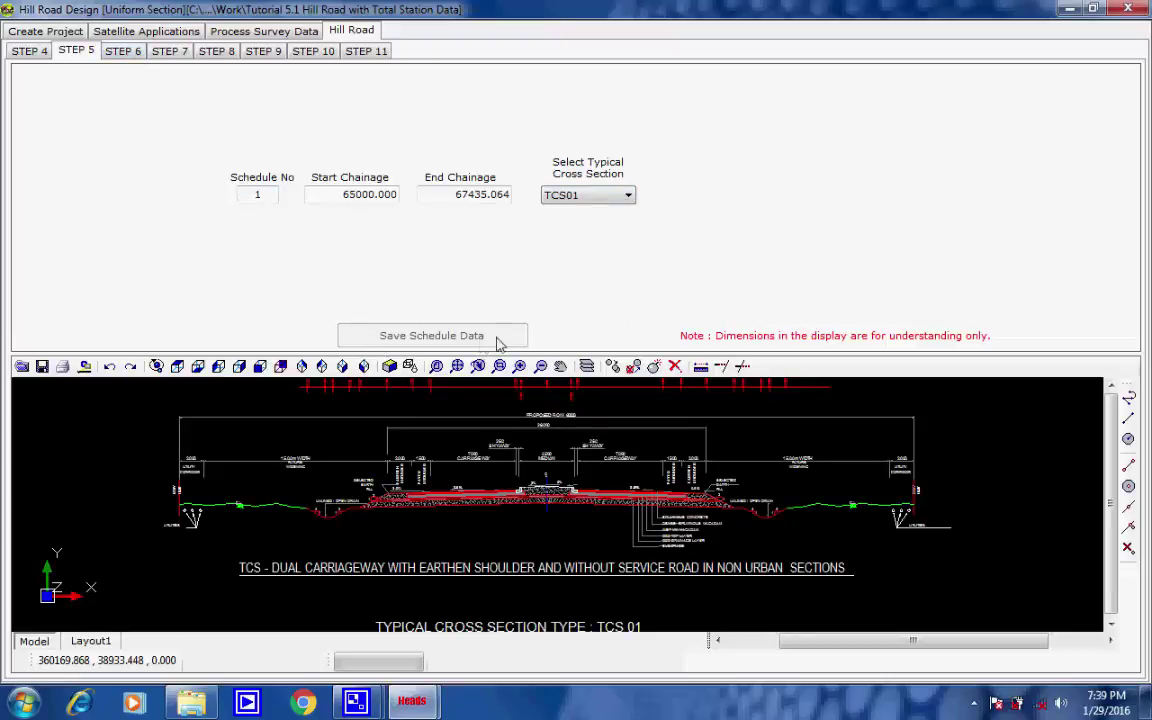
Create the ground long section for the Step 6 vertical profile as model DESIGN, string E001.
left_click(123, 51)
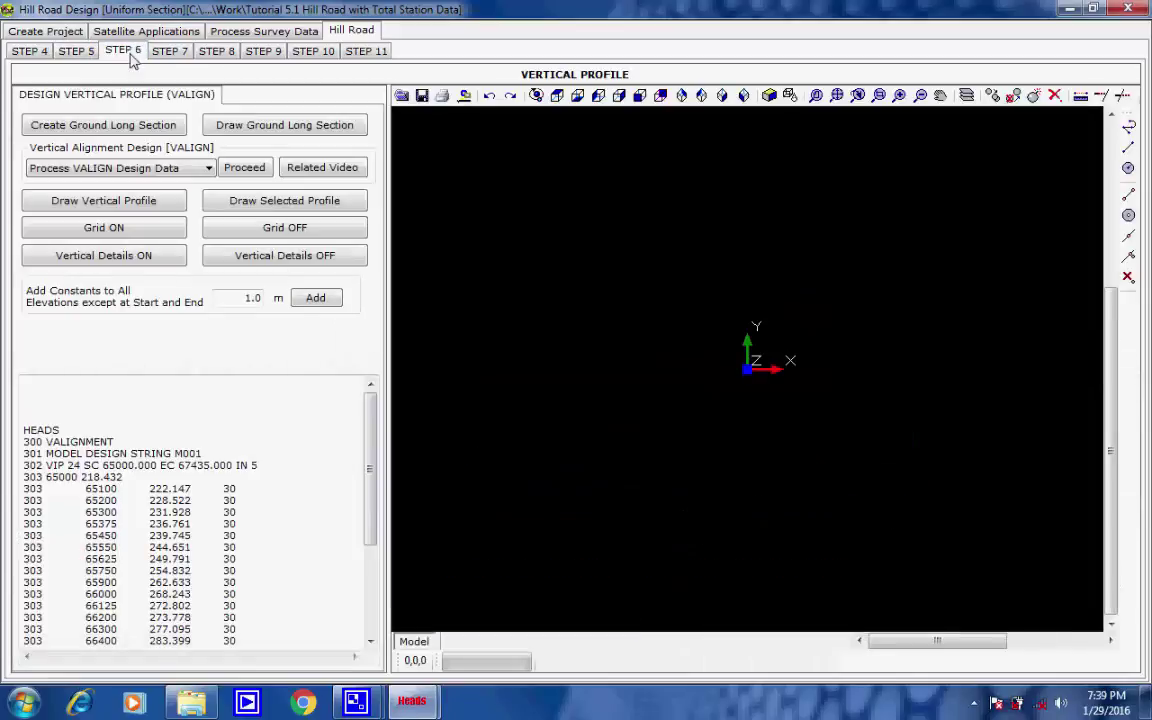
left_click(118, 131)
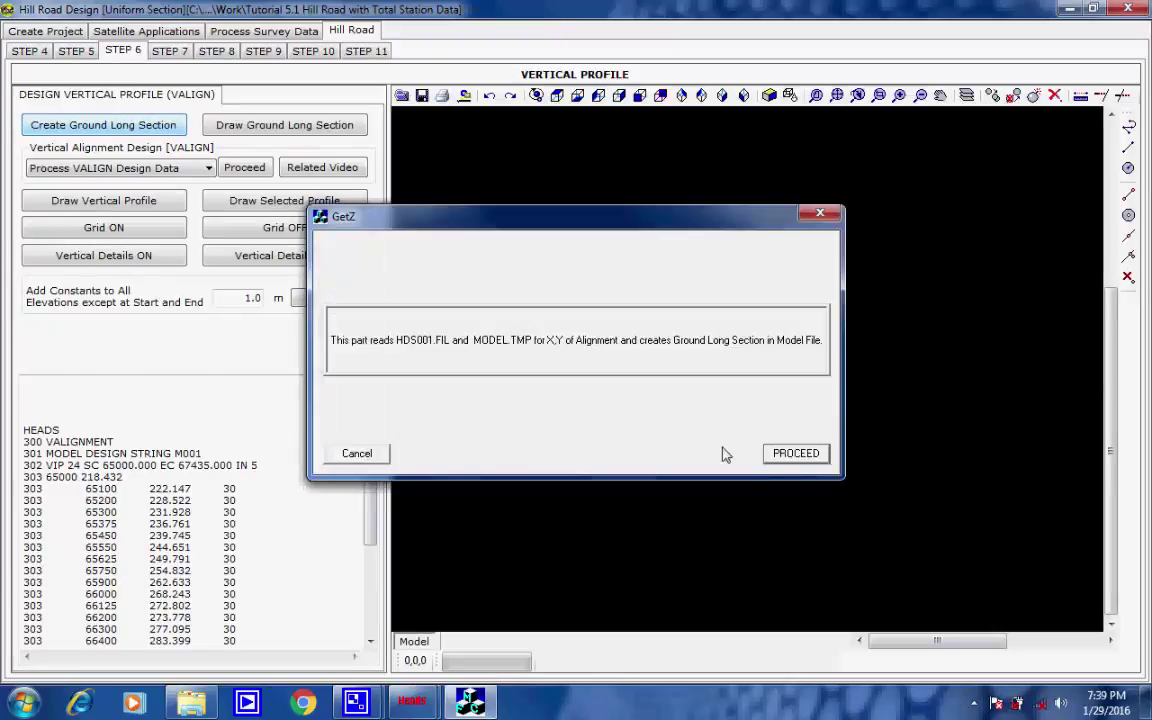
left_click(796, 454)
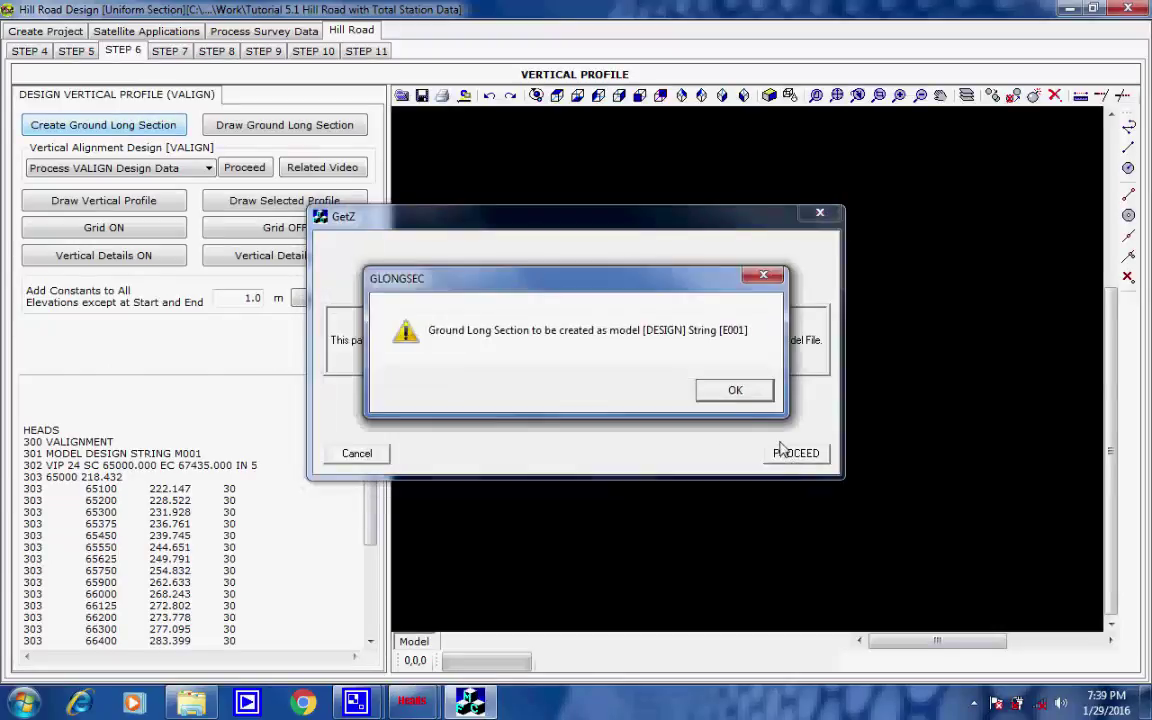
left_click(738, 393)
left_click(730, 392)
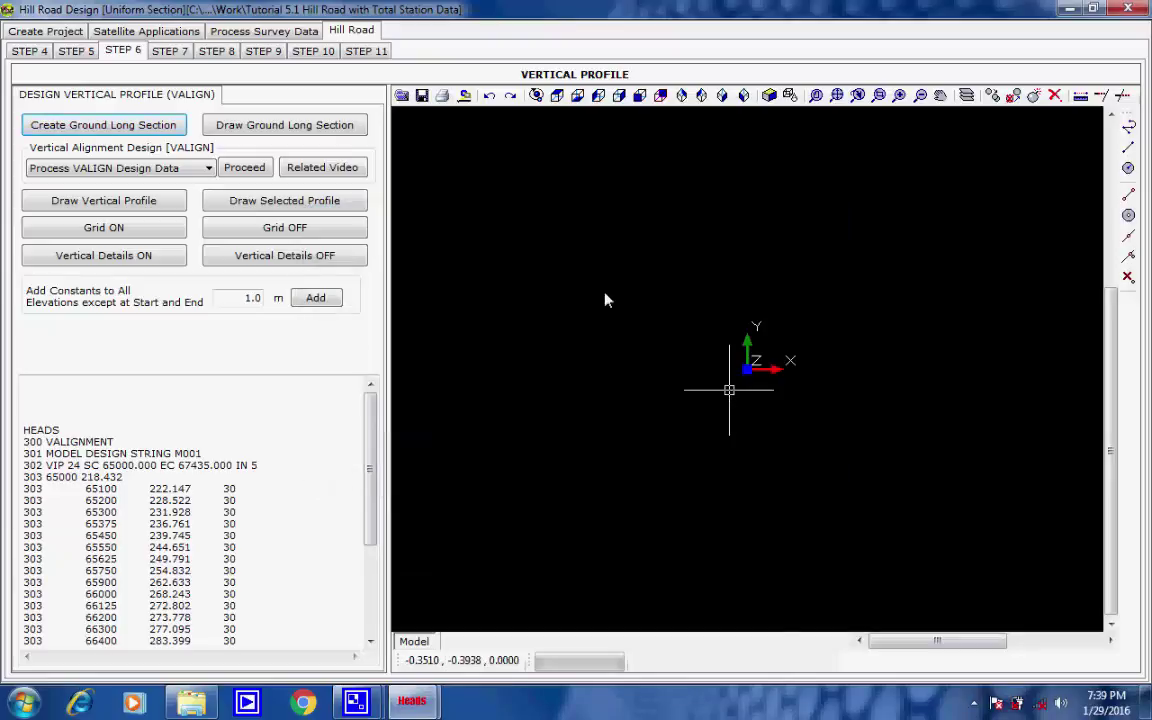
Draw the ground long section with an X scale of 1 and a Y scale of 10.
left_click(296, 131)
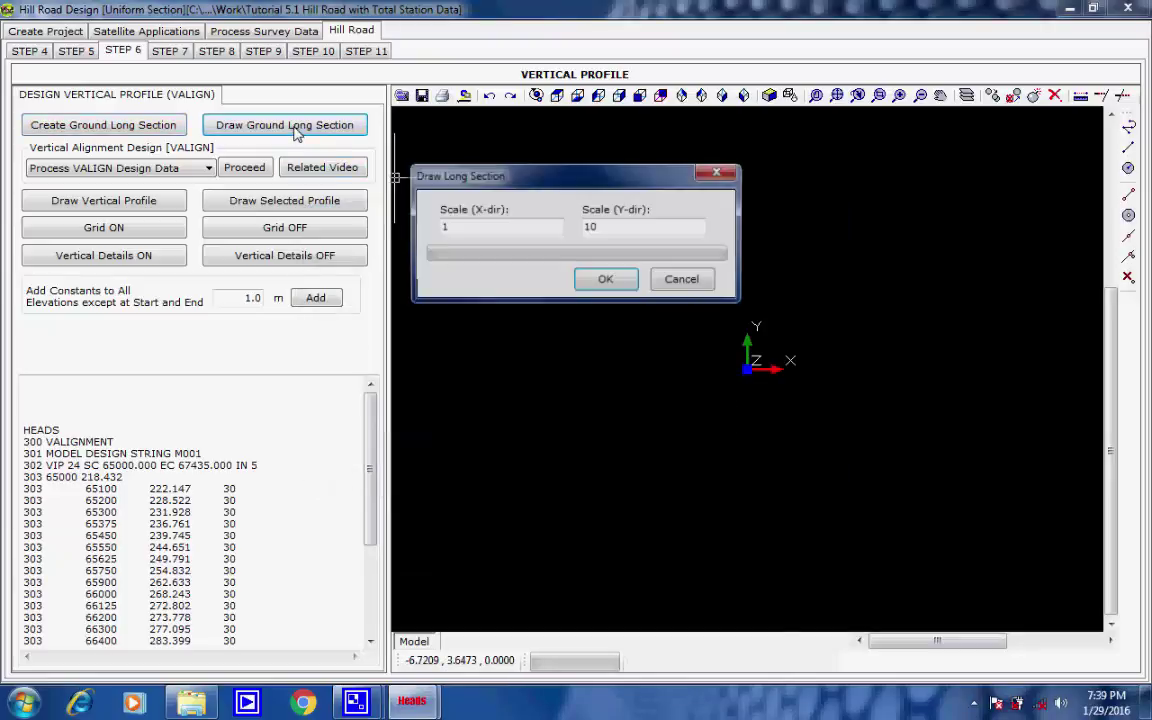
left_click(605, 280)
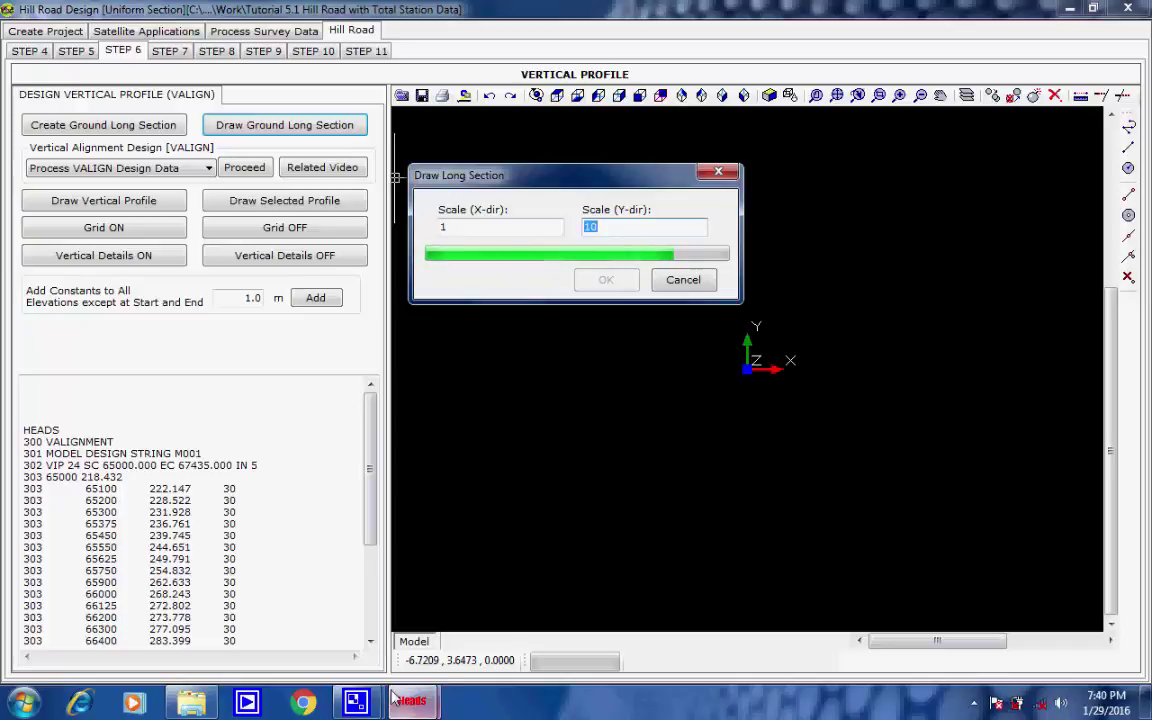
mouse_move(356, 700)
left_click(350, 620)
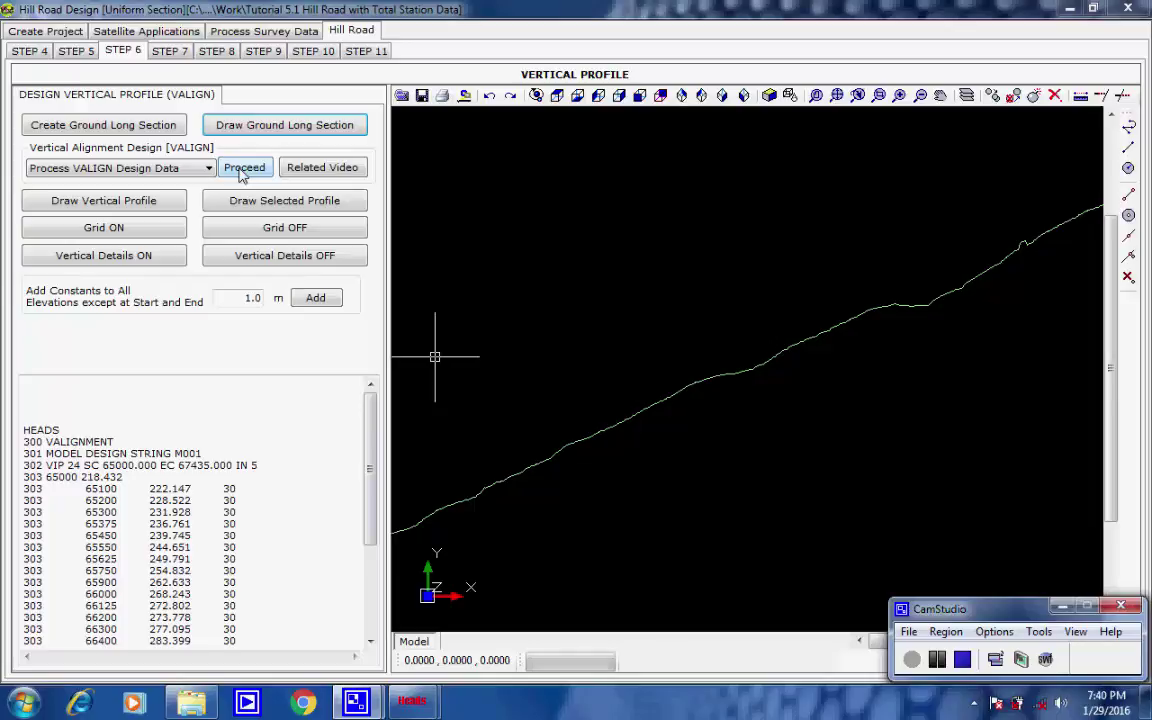
Process the VALIGN design data for model DESIGN, string M001, and finish the vertical alignment run.
left_click(209, 170)
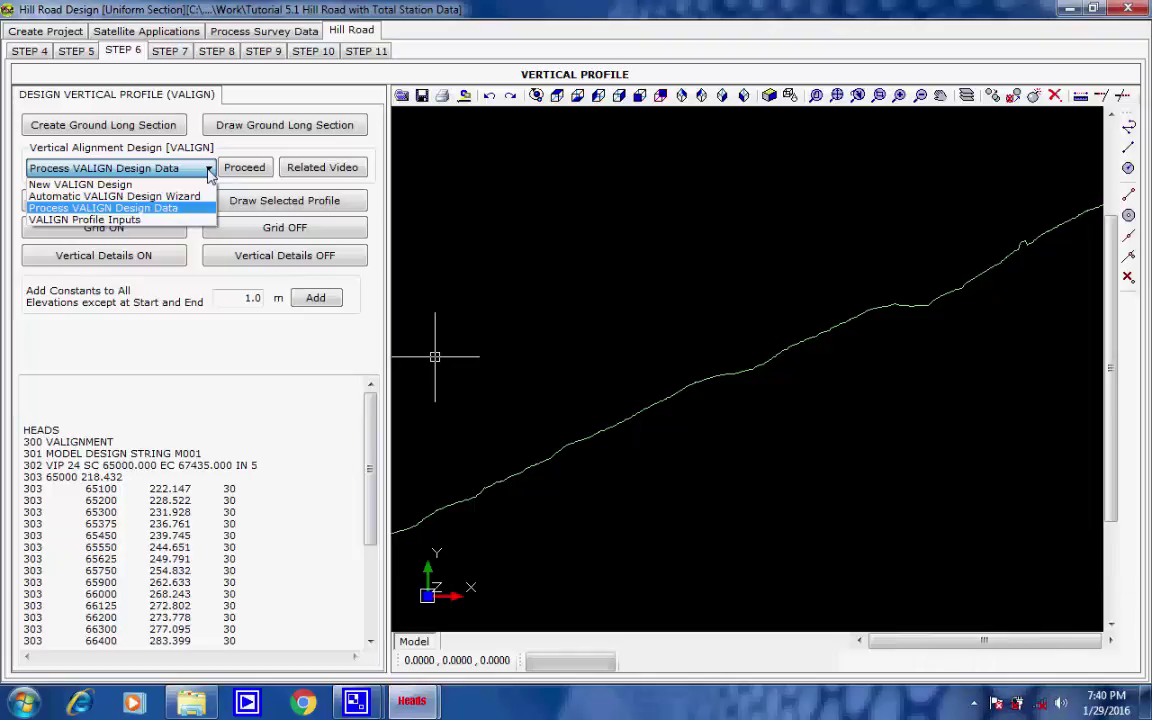
left_click(209, 172)
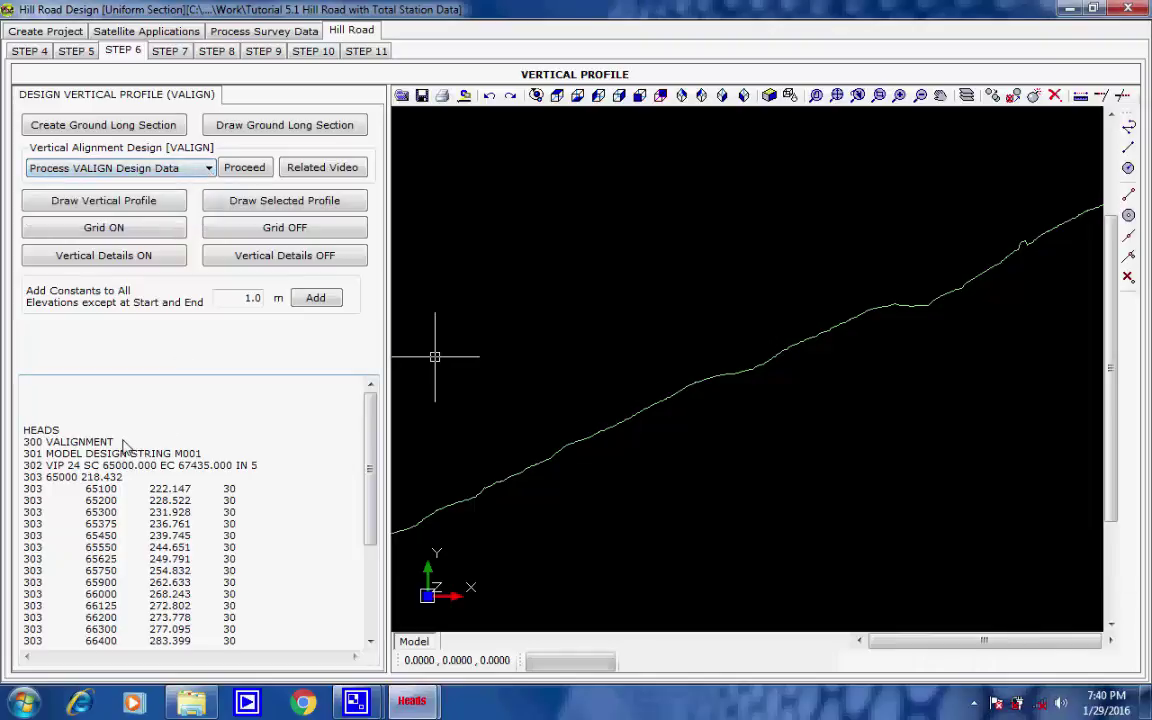
left_click_drag(116, 441, 55, 445)
left_click(170, 442)
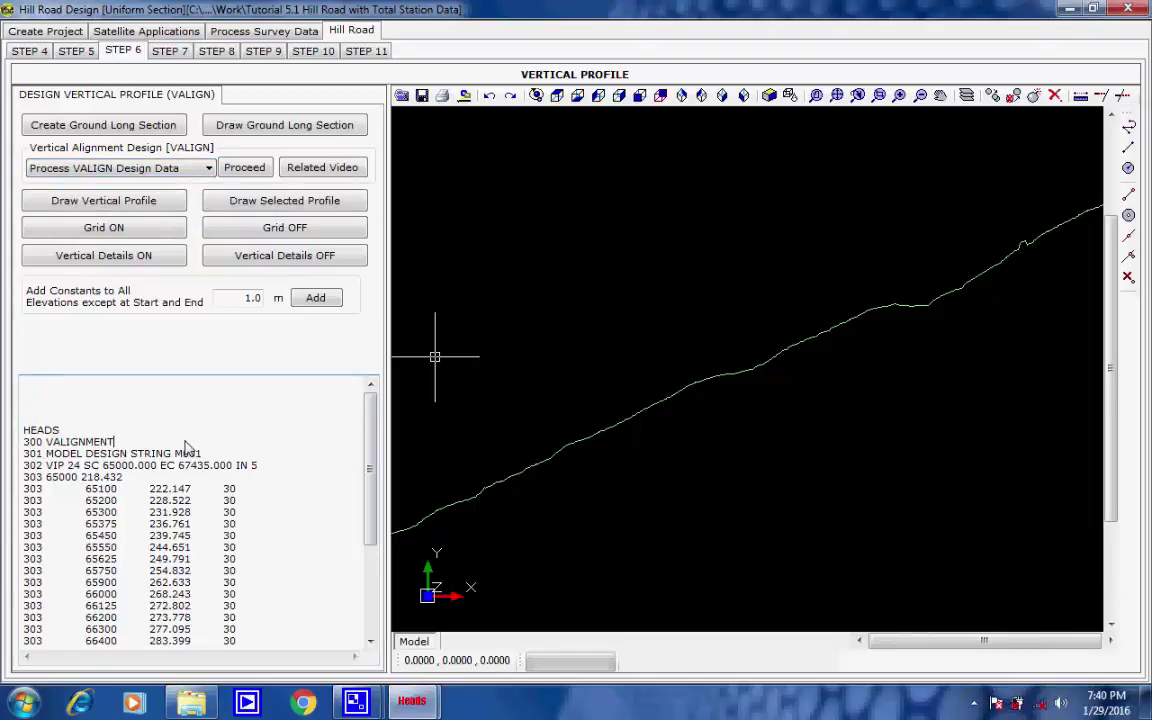
left_click_drag(367, 450, 367, 358)
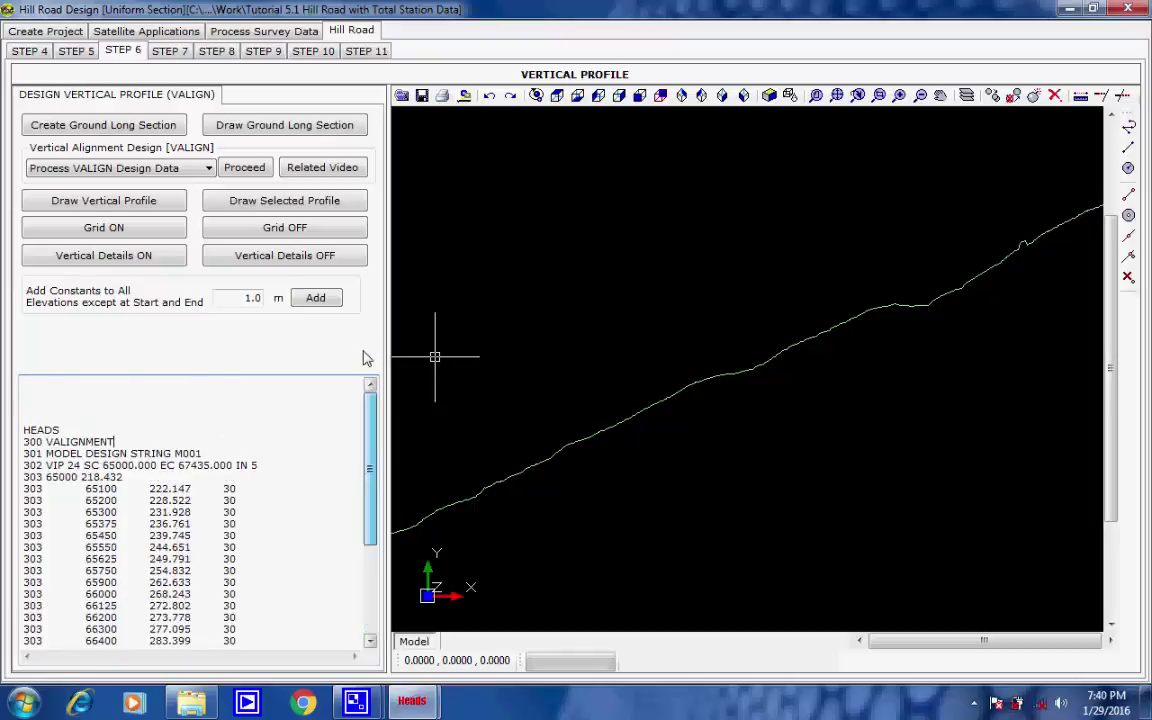
left_click(150, 192)
left_click(232, 170)
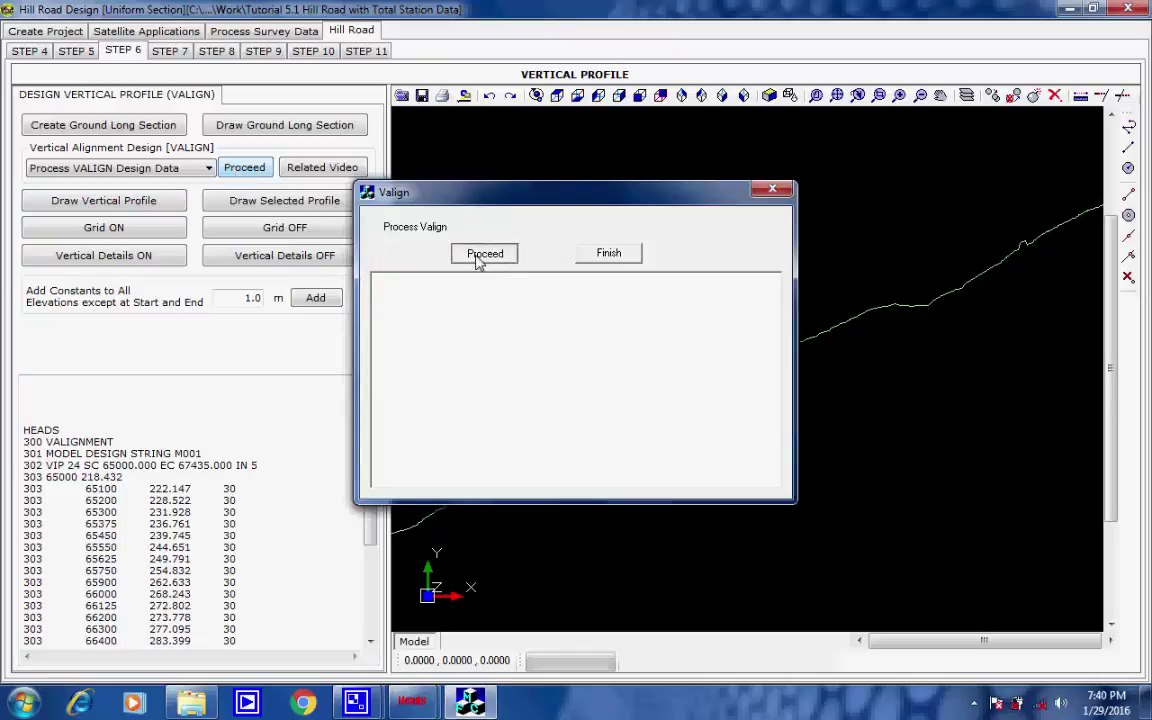
left_click(482, 254)
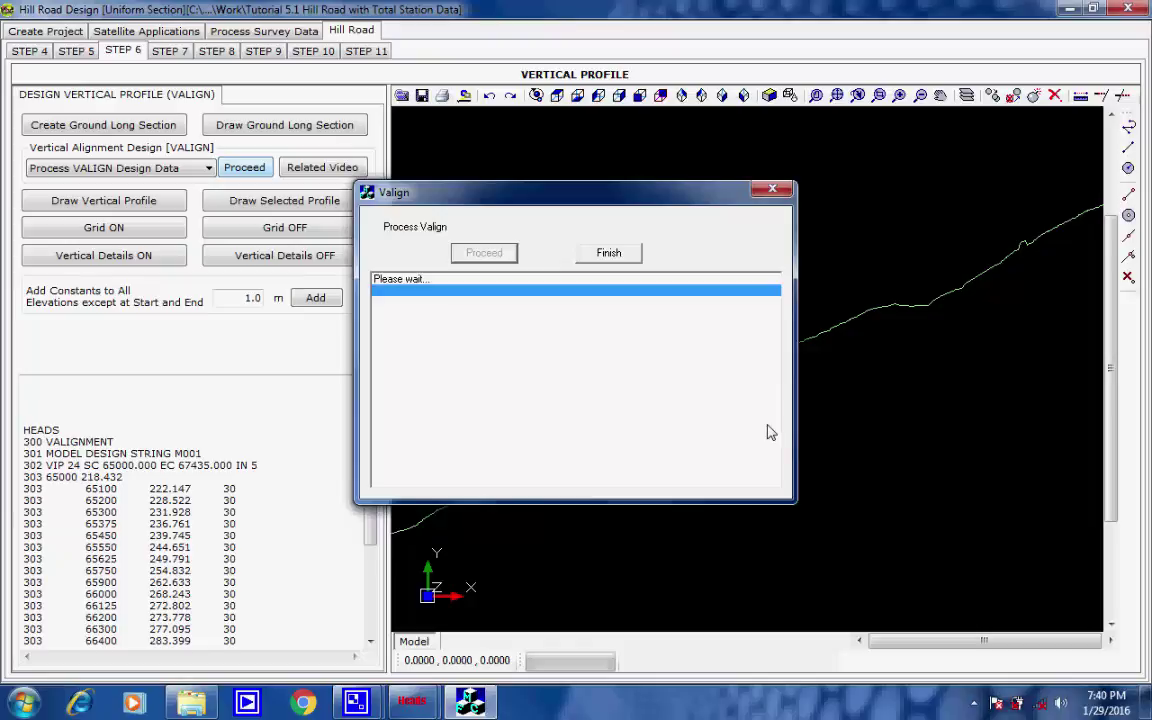
left_click(357, 705)
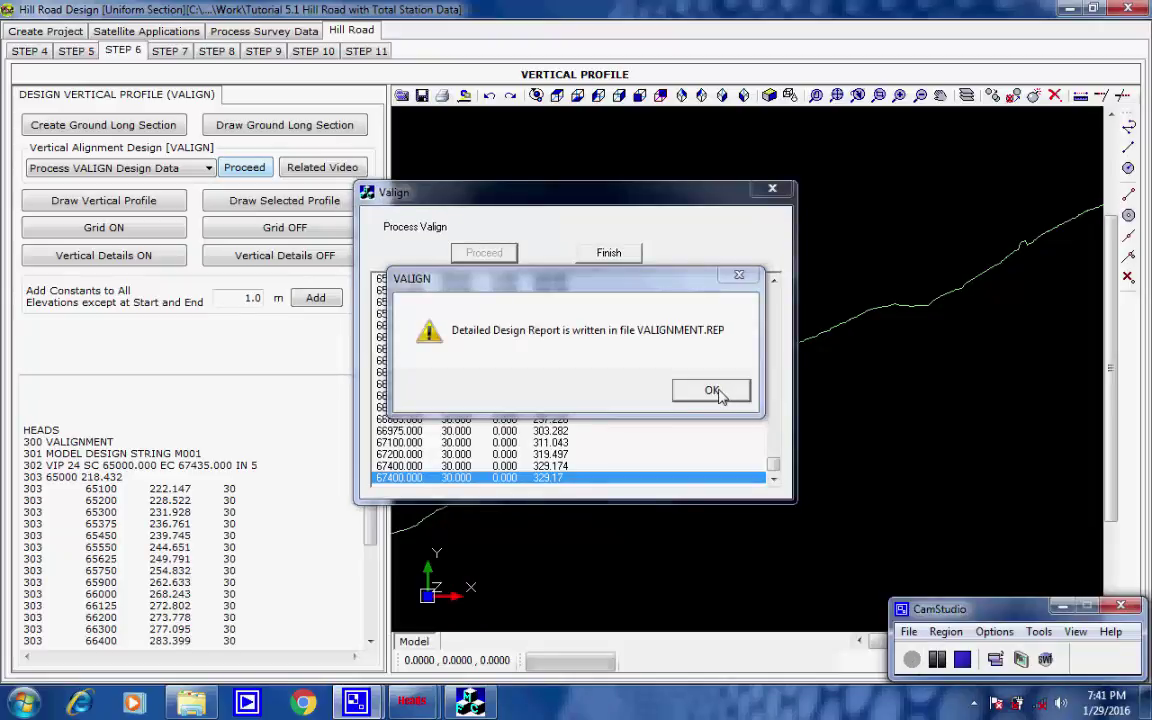
left_click(712, 391)
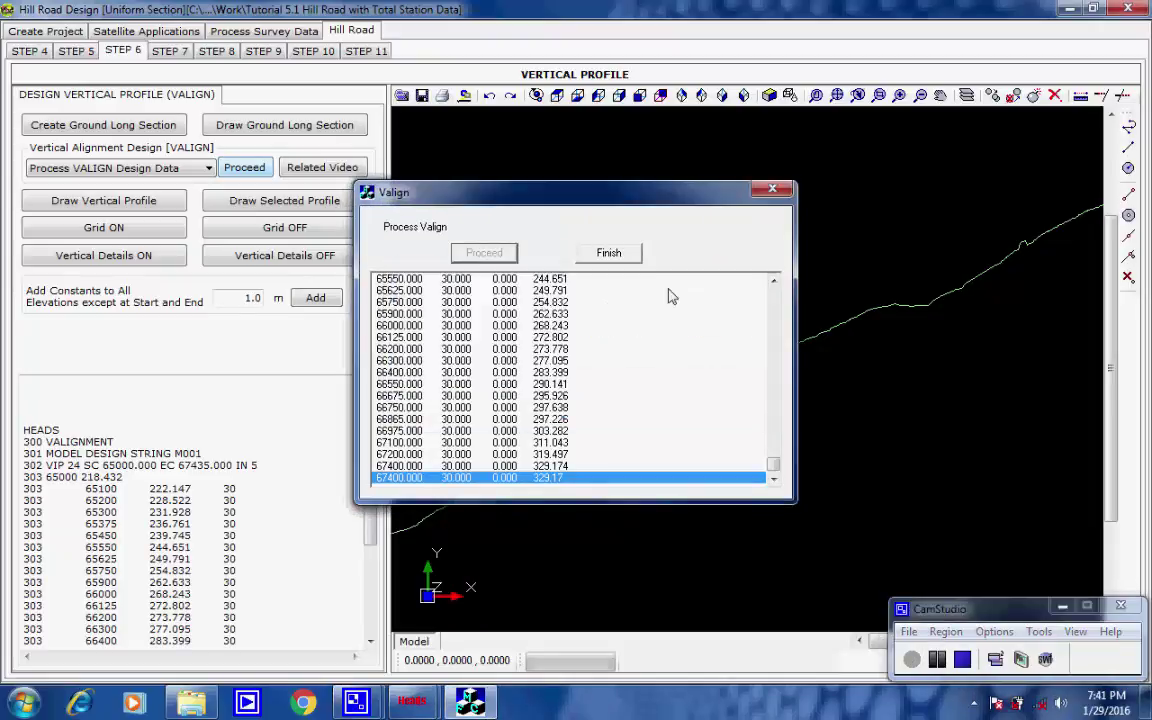
left_click(610, 253)
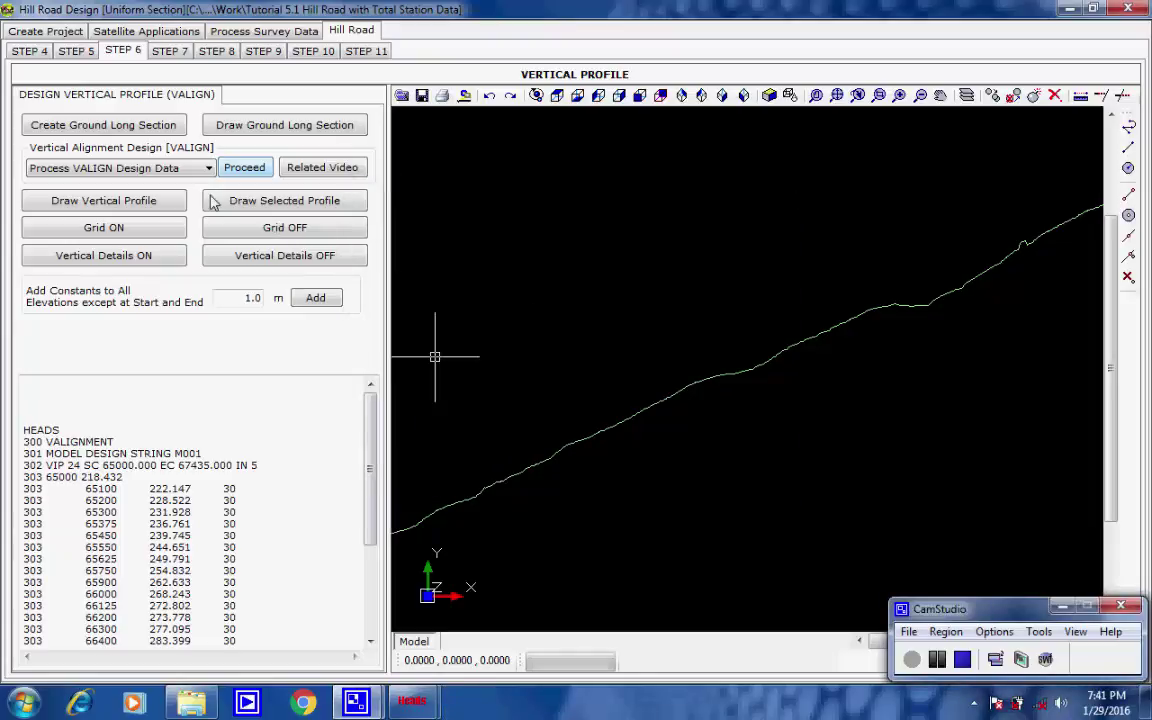
Draw the designed vertical profile with an X scale of 1 and a Y scale of 10.
left_click(168, 204)
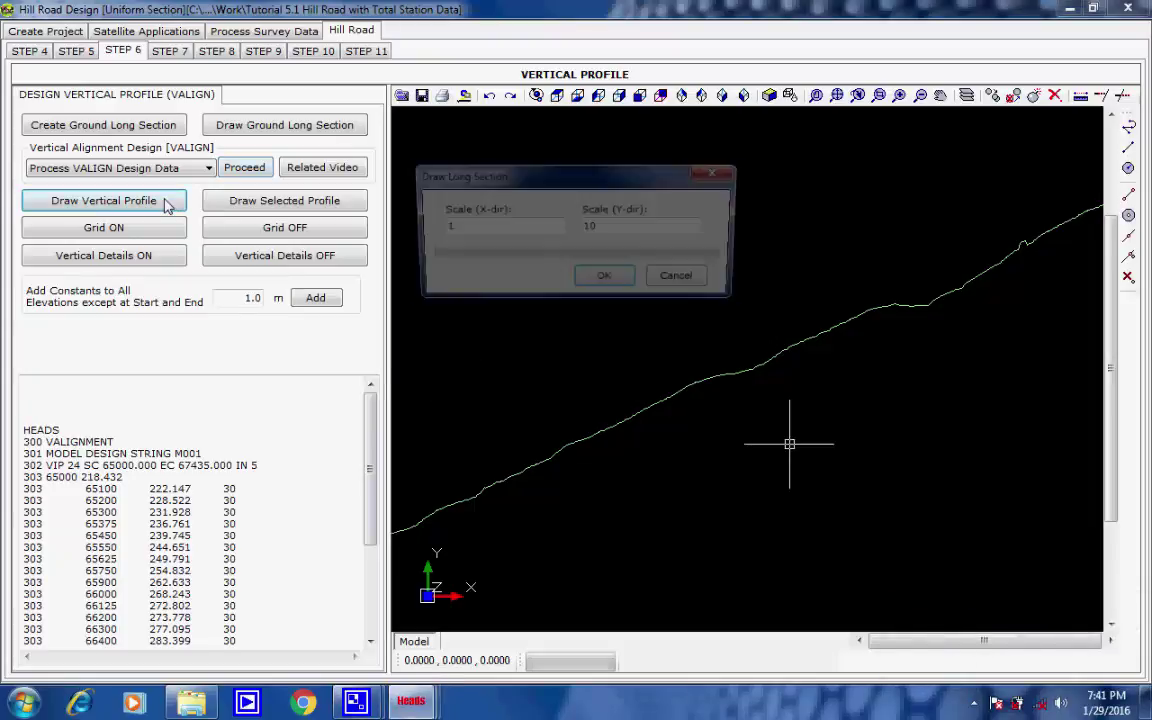
left_click(607, 287)
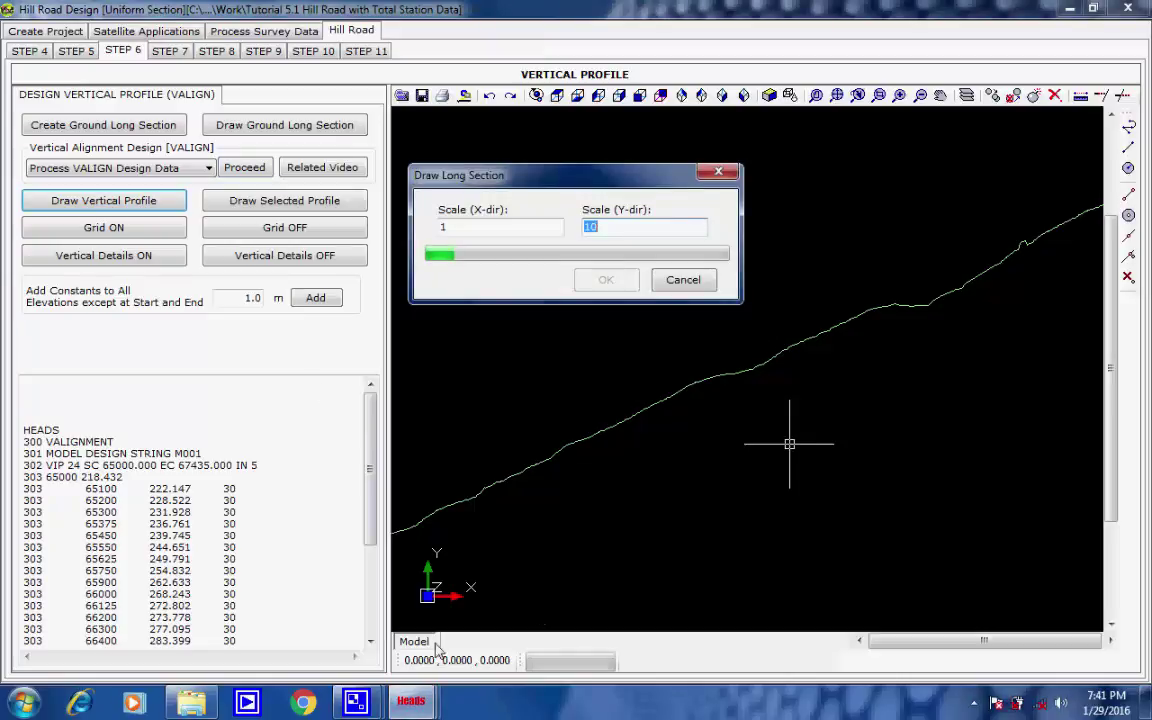
mouse_move(357, 702)
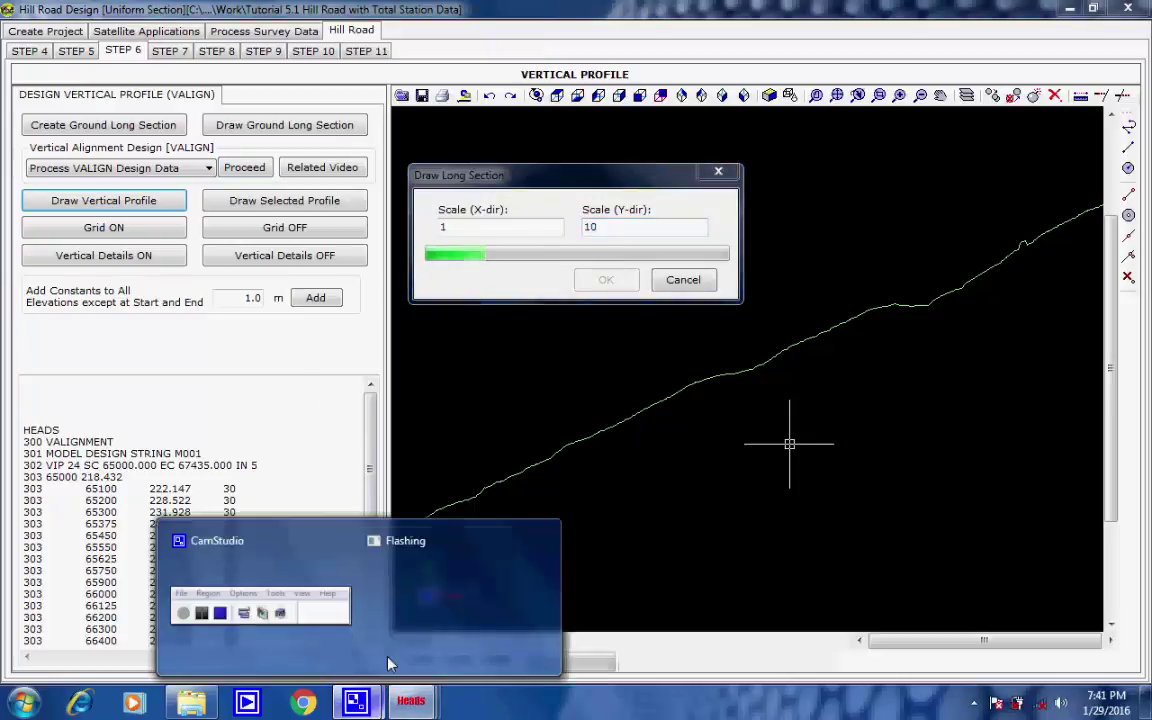
left_click(348, 590)
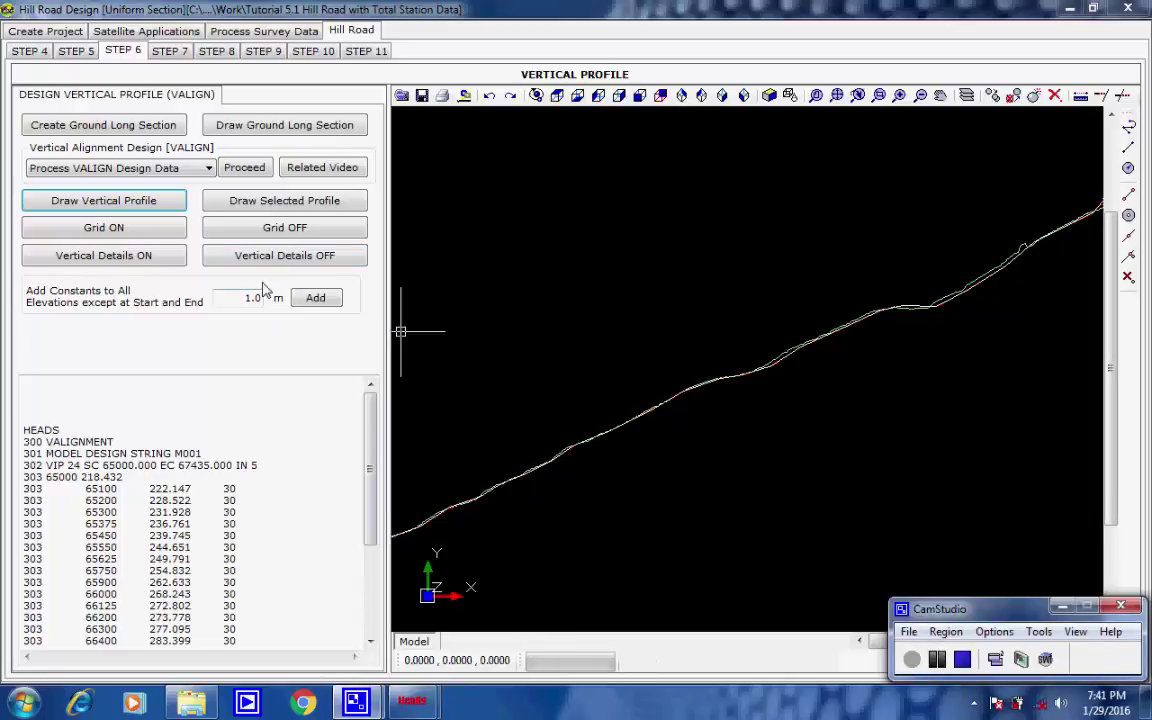
Turn on the profile grid at chainage interval 50, level interval 5 and 10 mm DarkGray text, plus string M001's vertical details with 1 mm text.
left_click(138, 229)
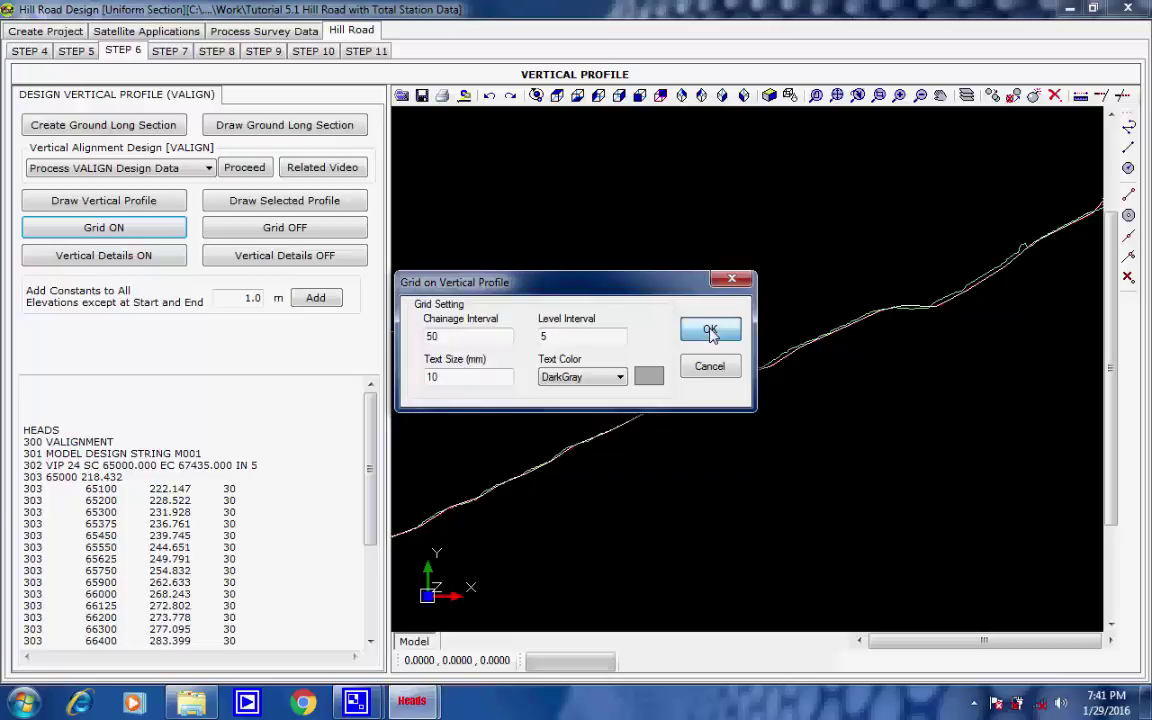
left_click(710, 331)
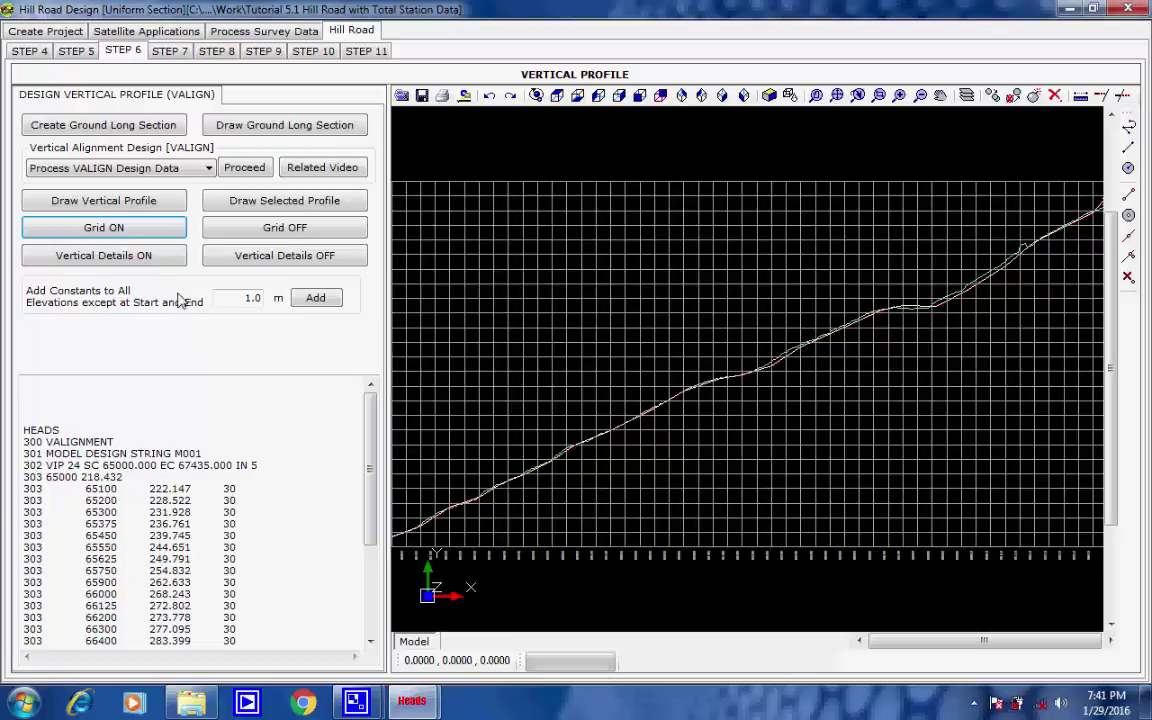
left_click(155, 257)
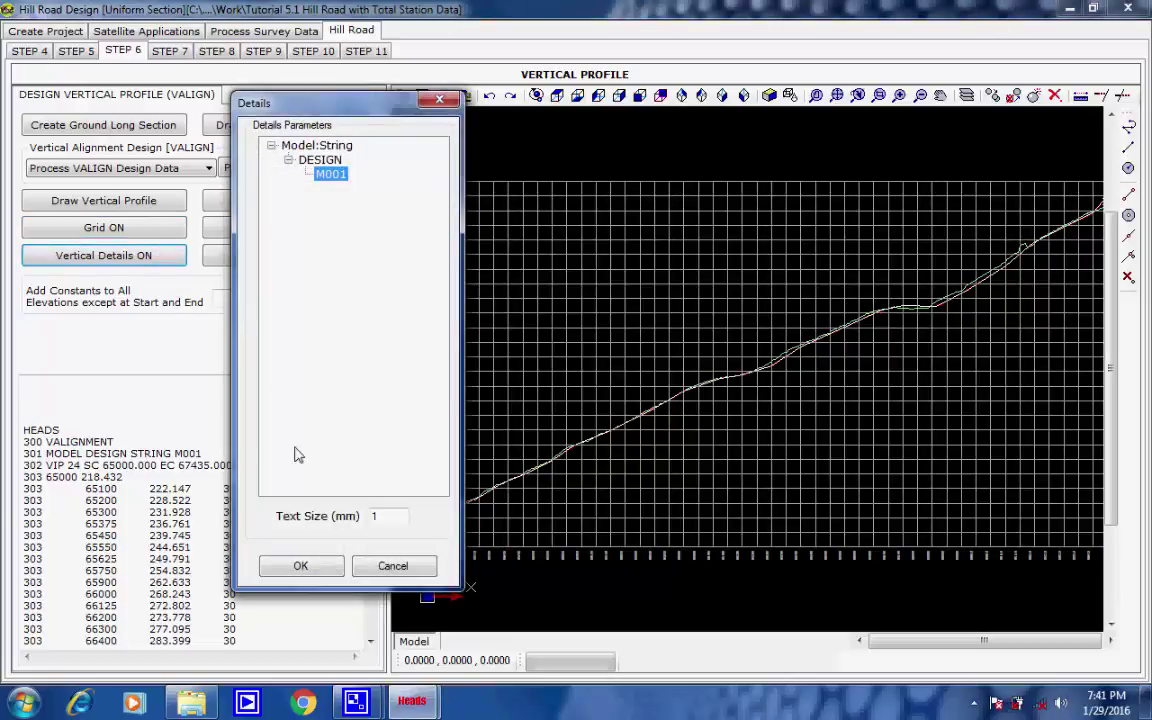
left_click(300, 566)
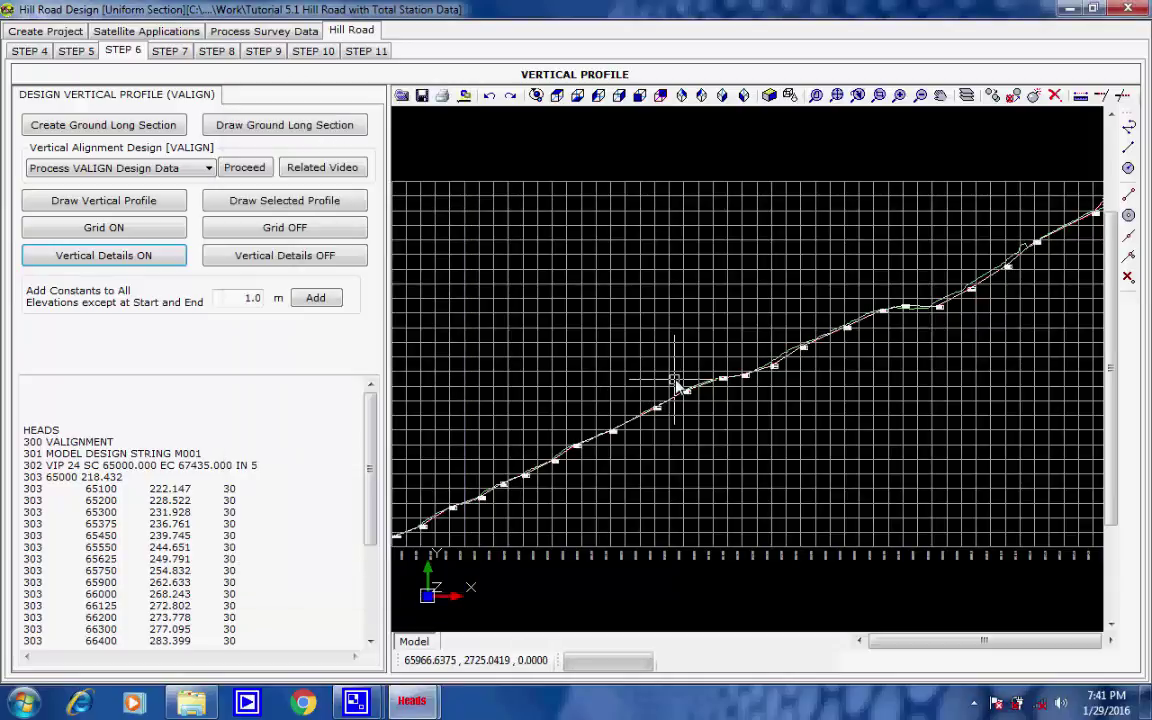
Examine the vertical curve details along the profile against the ground line, including the VIPs at chainages 66200 and 66750.
left_click(676, 385)
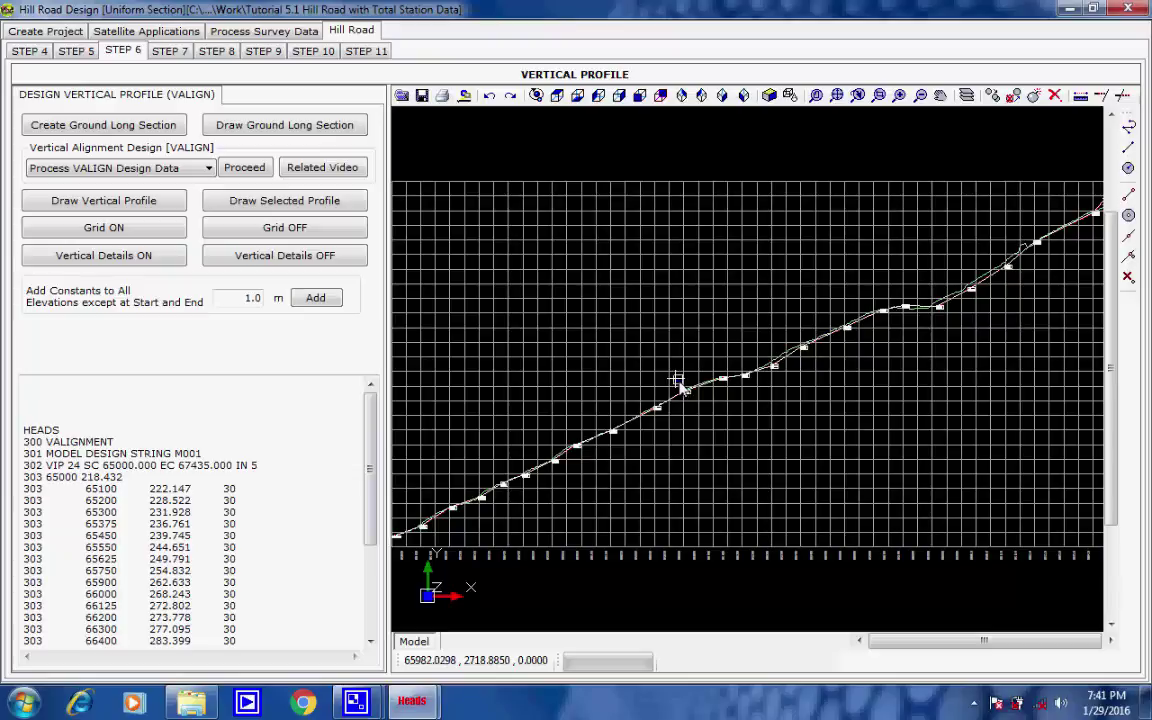
scroll(725, 380, "up", 4)
scroll(718, 368, "up", 3)
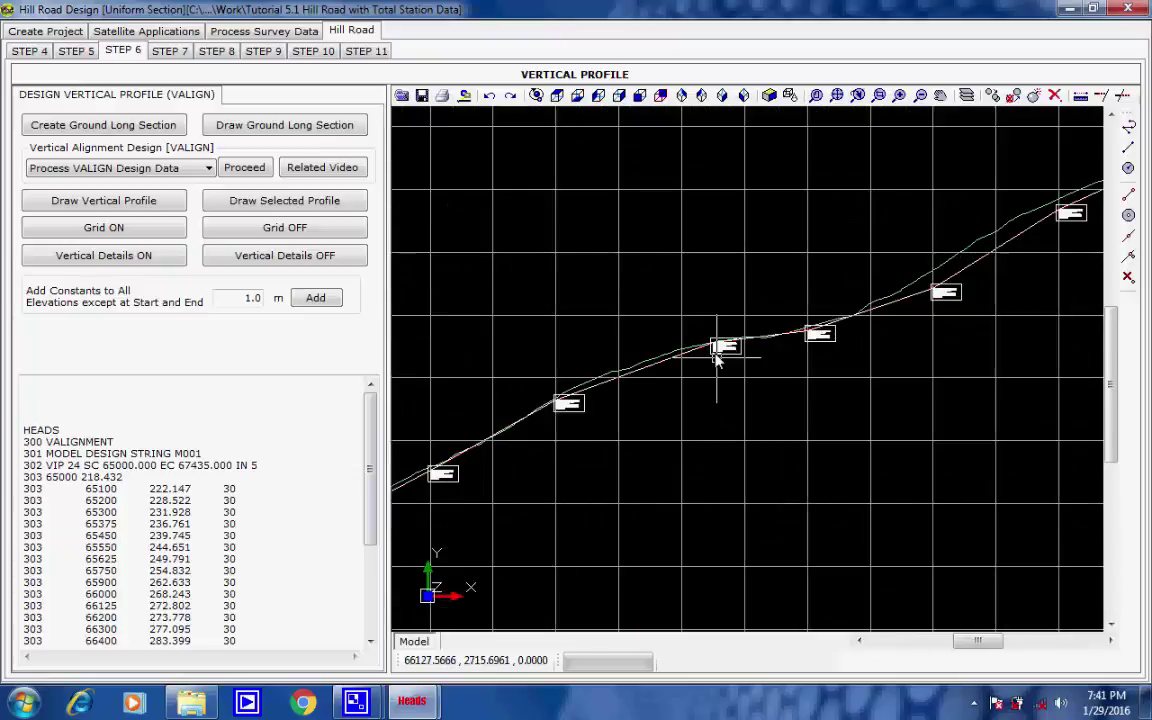
scroll(752, 342, "up", 3)
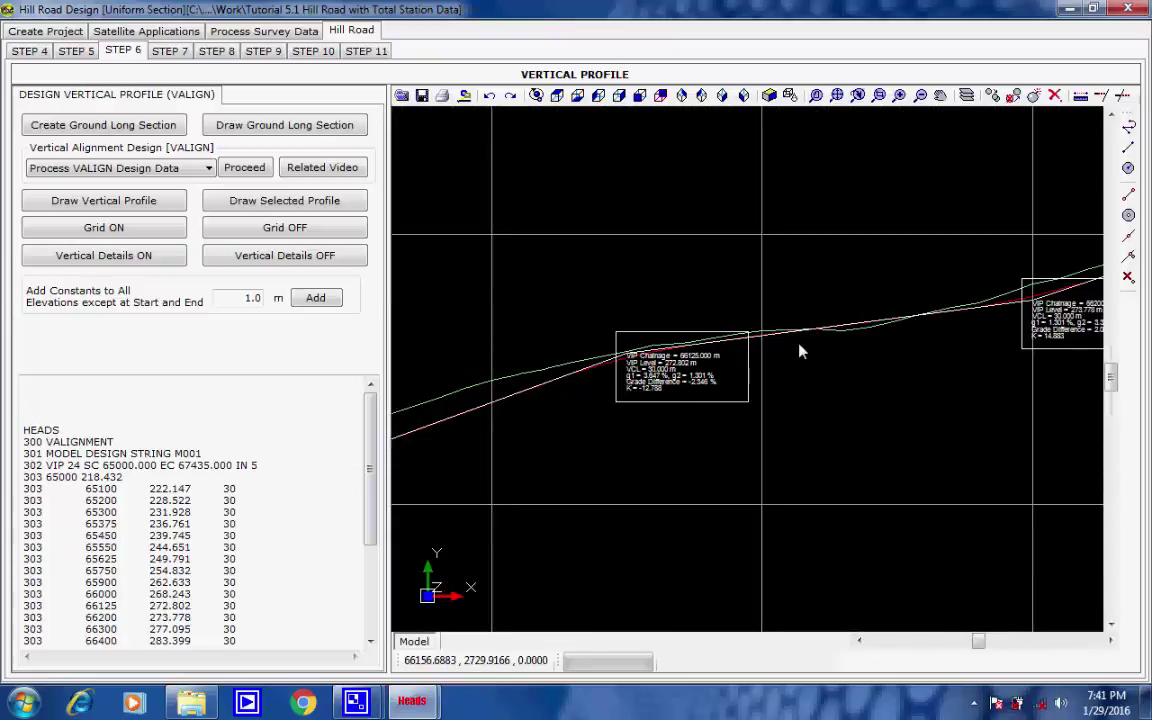
middle_click_drag(1025, 385, 643, 481)
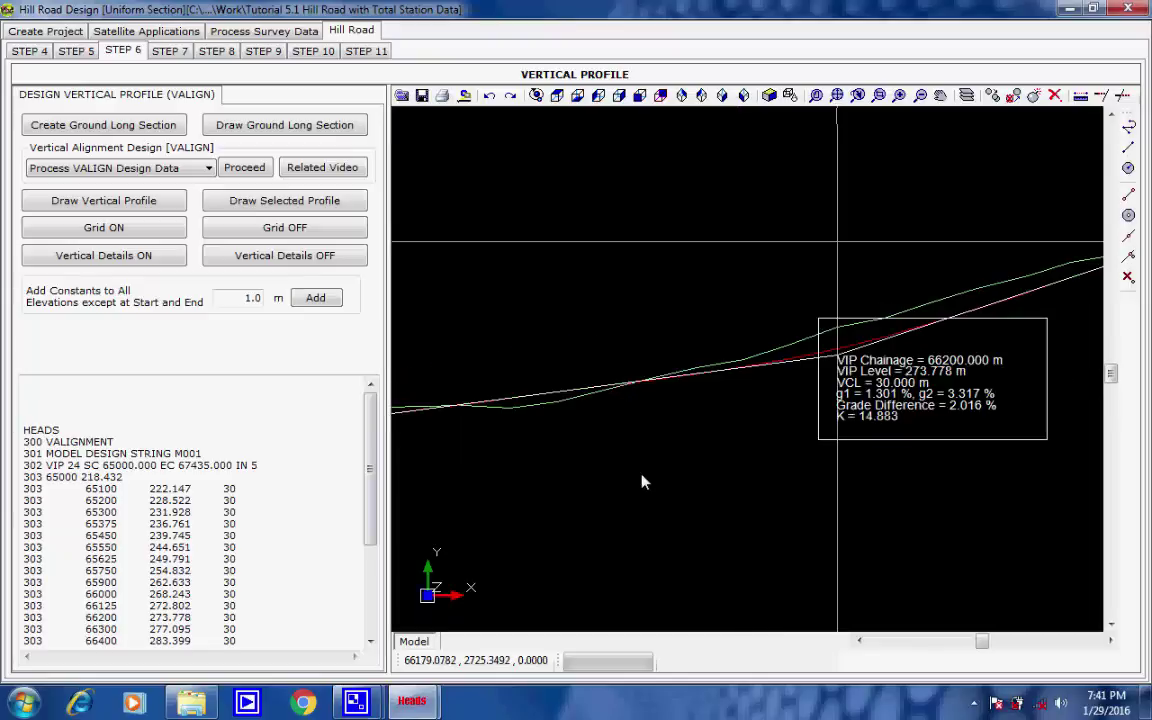
scroll(522, 496, "down", 1)
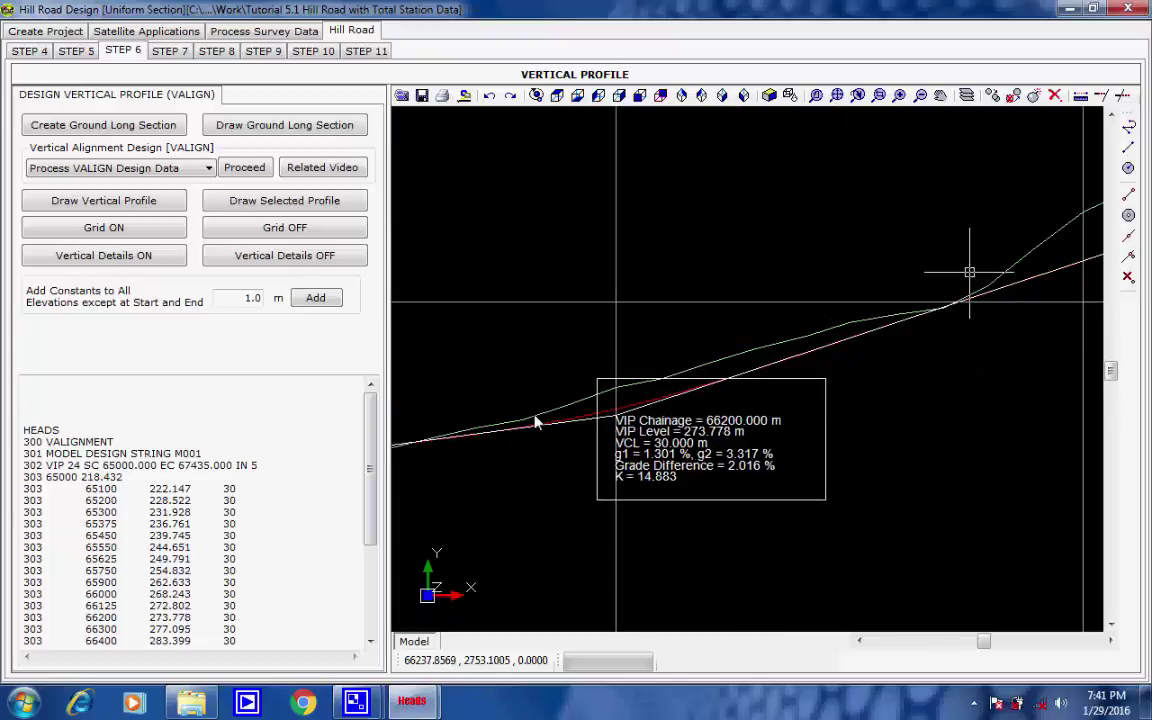
scroll(815, 330, "down", 1)
scroll(815, 330, "down", 2)
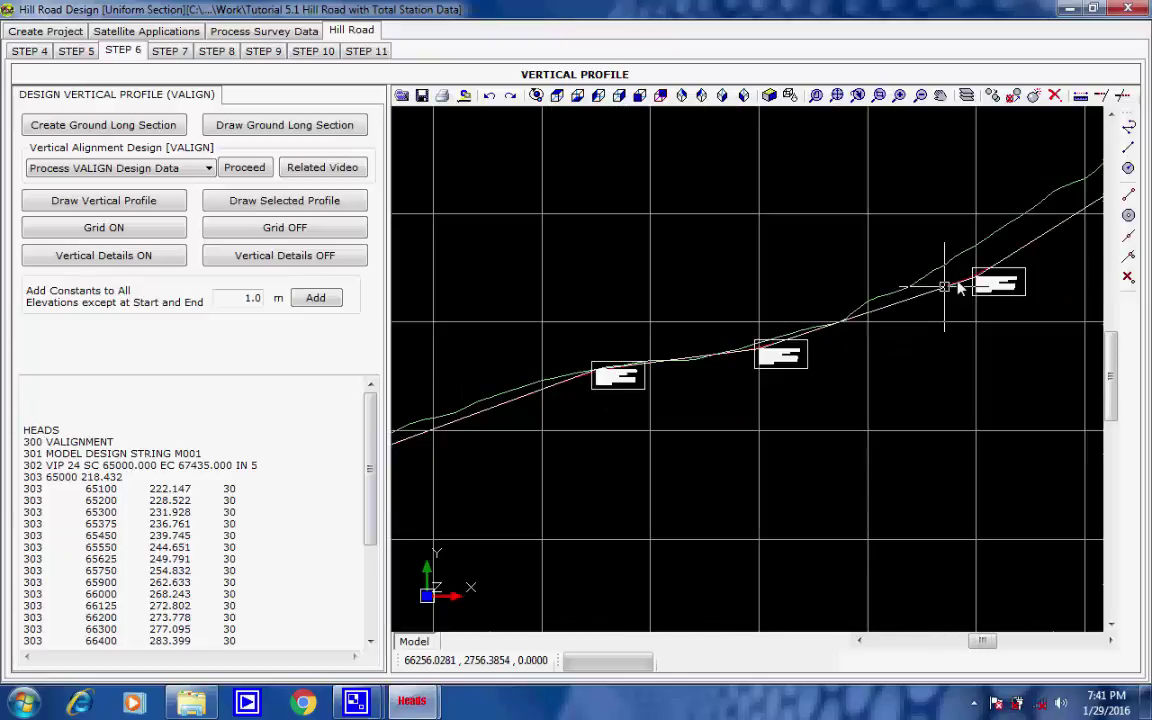
scroll(958, 288, "down", 2)
scroll(675, 412, "down", 2)
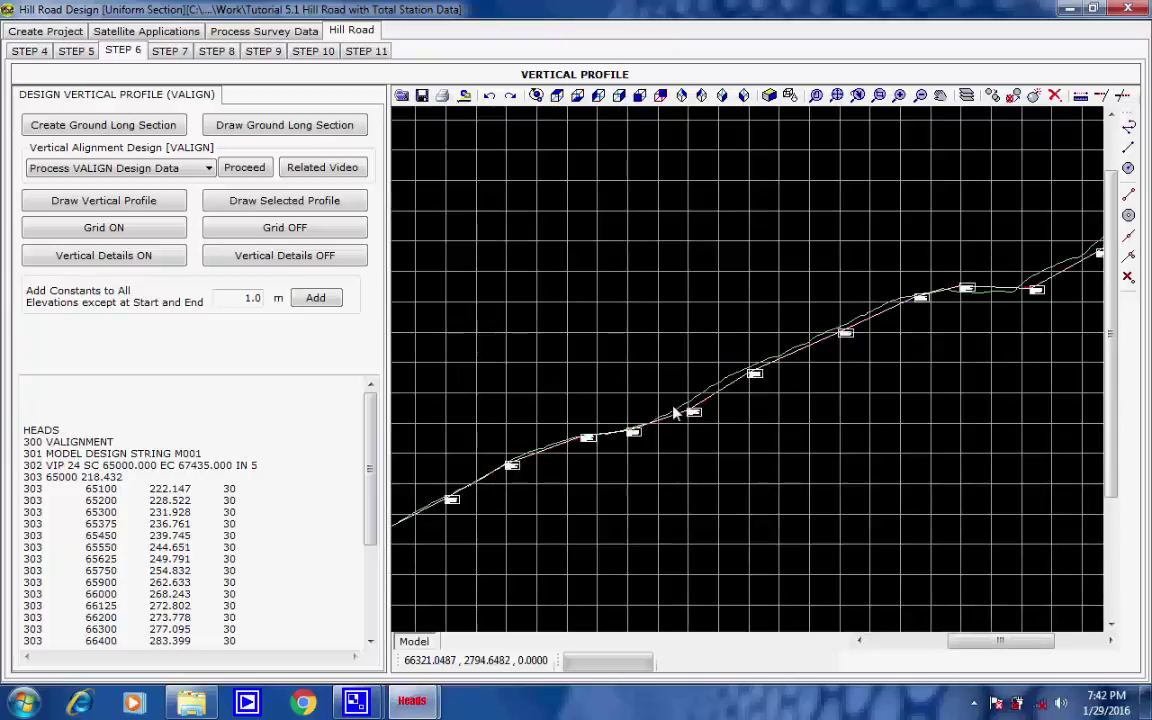
scroll(675, 412, "up", 1)
scroll(874, 386, "up", 1)
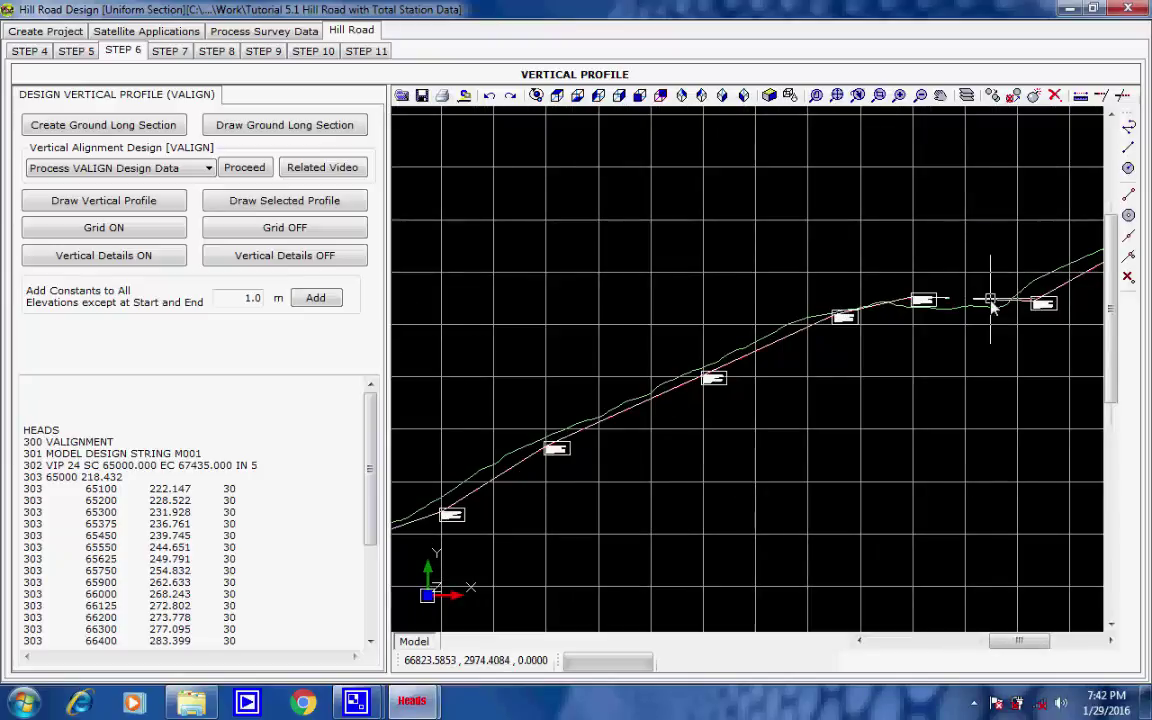
scroll(689, 352, "up", 1)
scroll(690, 343, "up", 1)
scroll(596, 343, "up", 1)
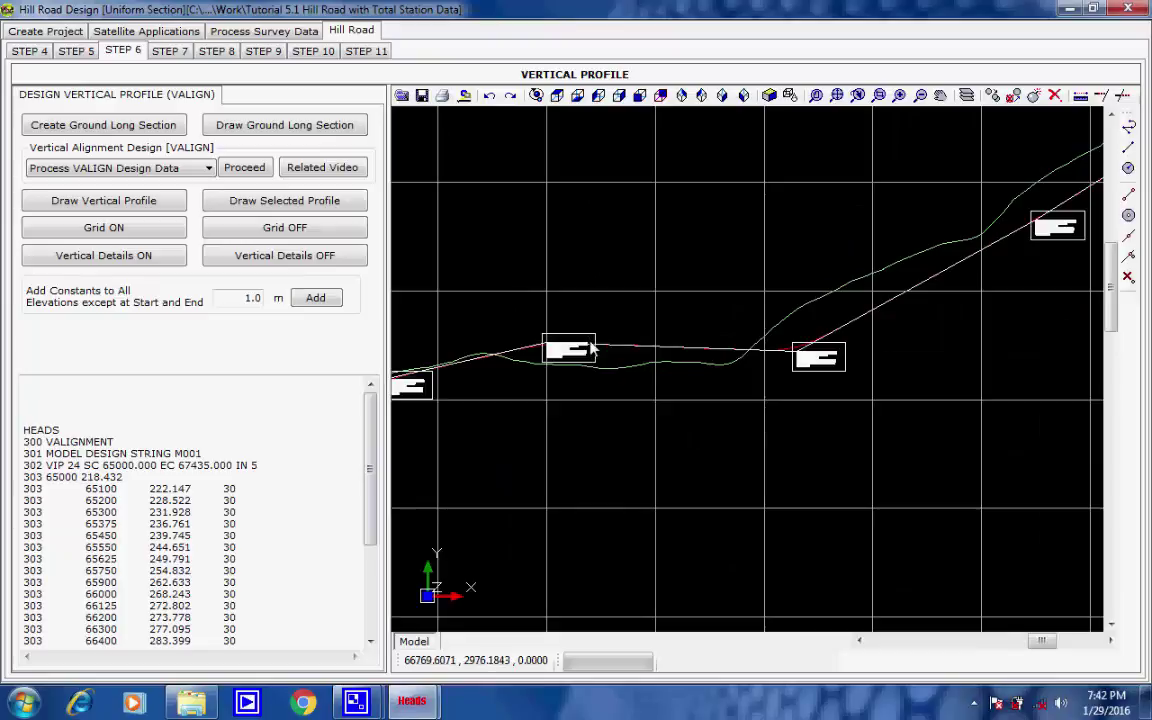
scroll(593, 344, "up", 1)
scroll(596, 343, "down", 1)
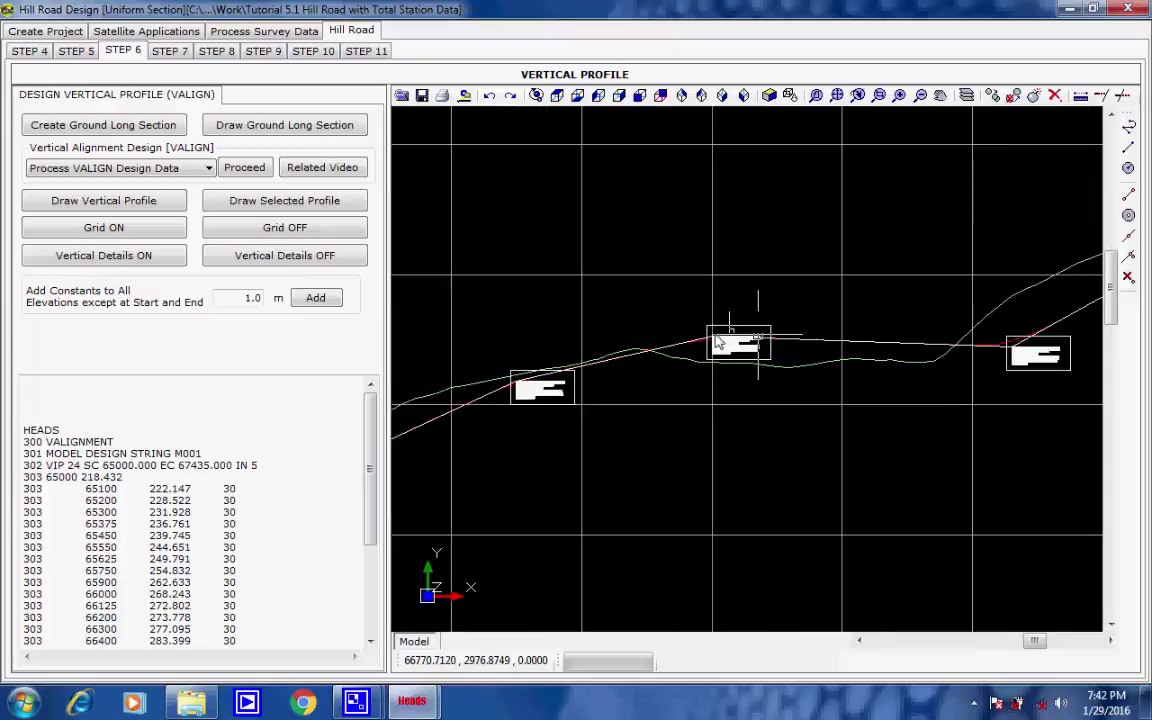
scroll(740, 342, "up", 1)
scroll(735, 328, "up", 1)
scroll(735, 328, "up", 1)
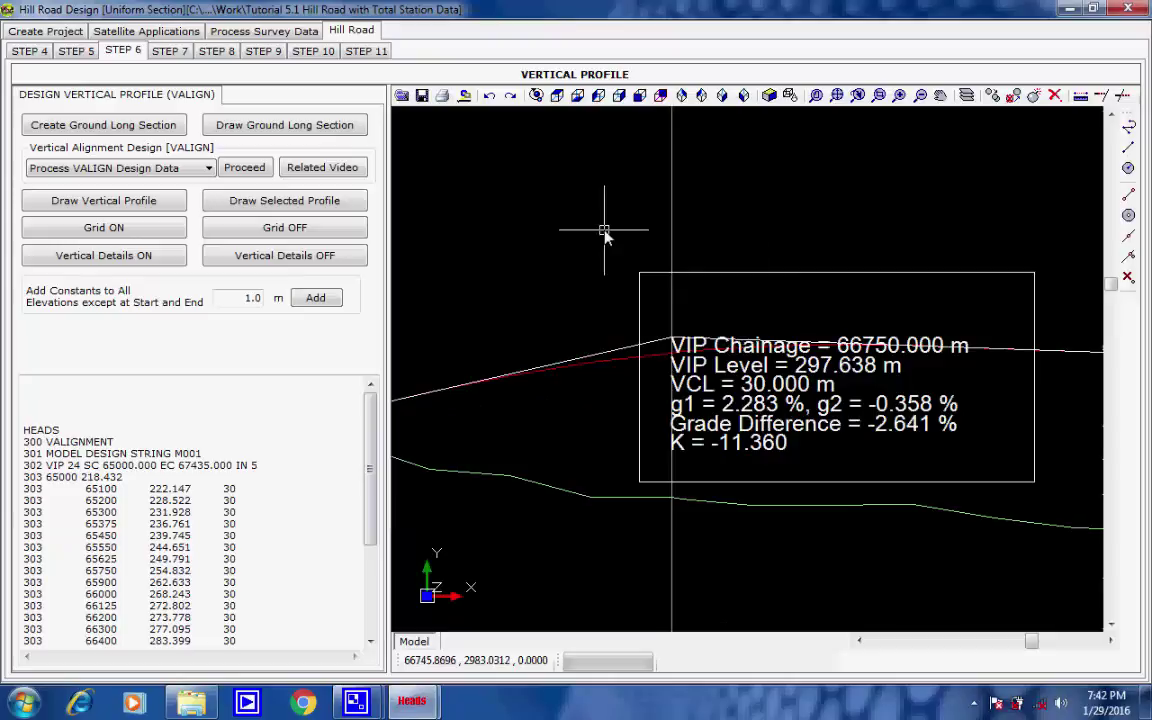
left_click(816, 95)
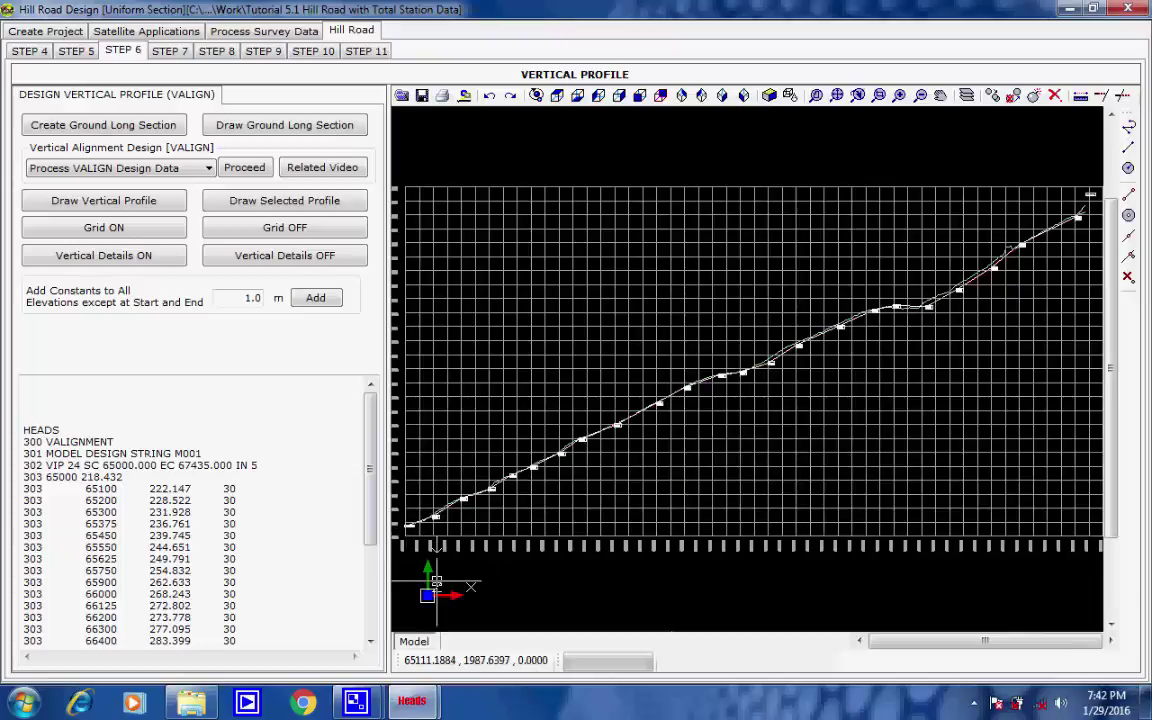
mouse_move(357, 706)
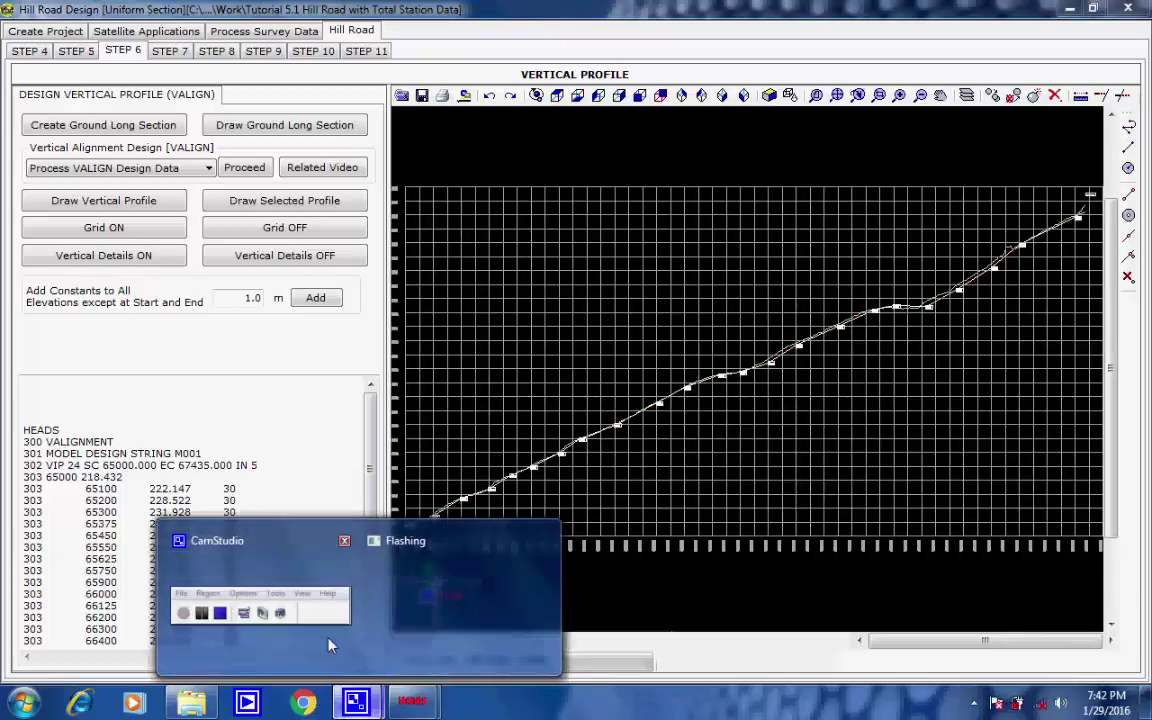
left_click(295, 573)
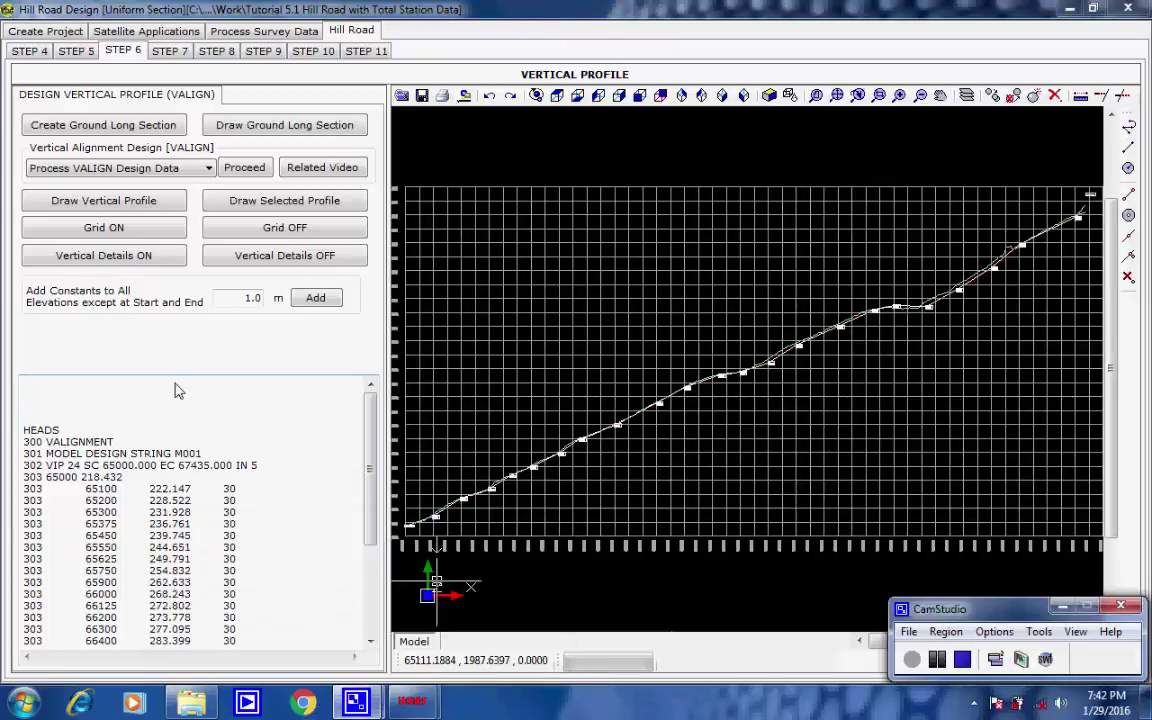
Review the cross section definition for schedule 1, from median and main carriageway to service roads, plus the cut and fill interface data.
left_click(186, 58)
left_click(172, 52)
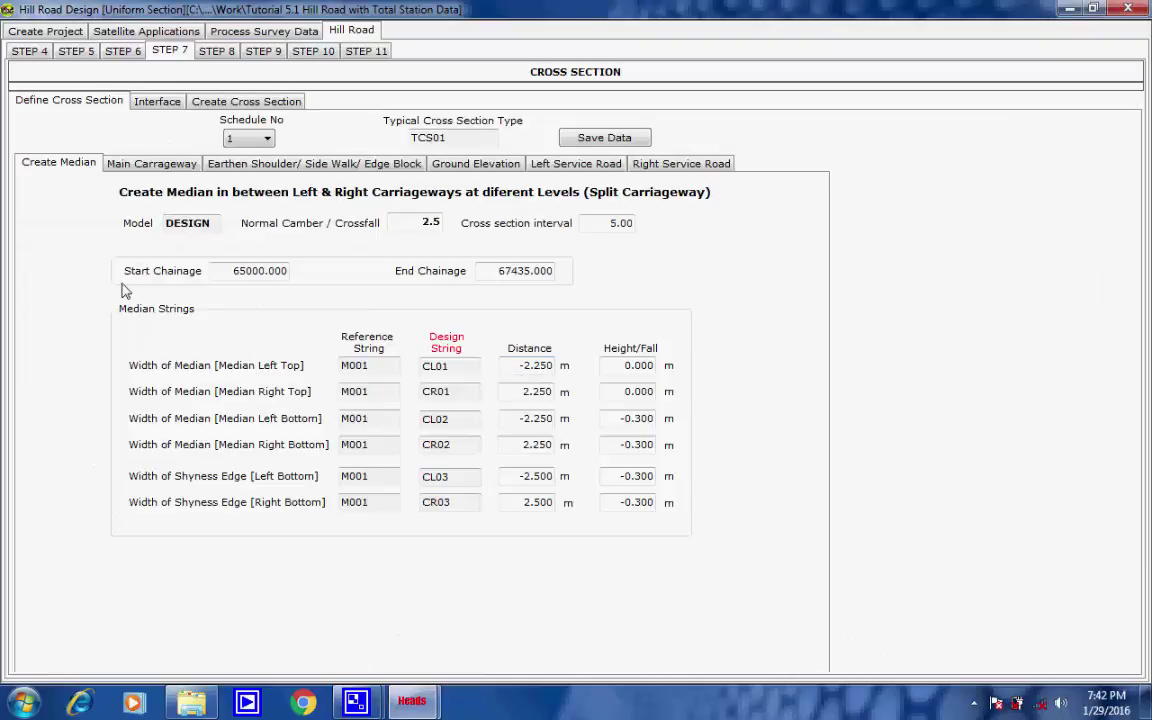
left_click(152, 164)
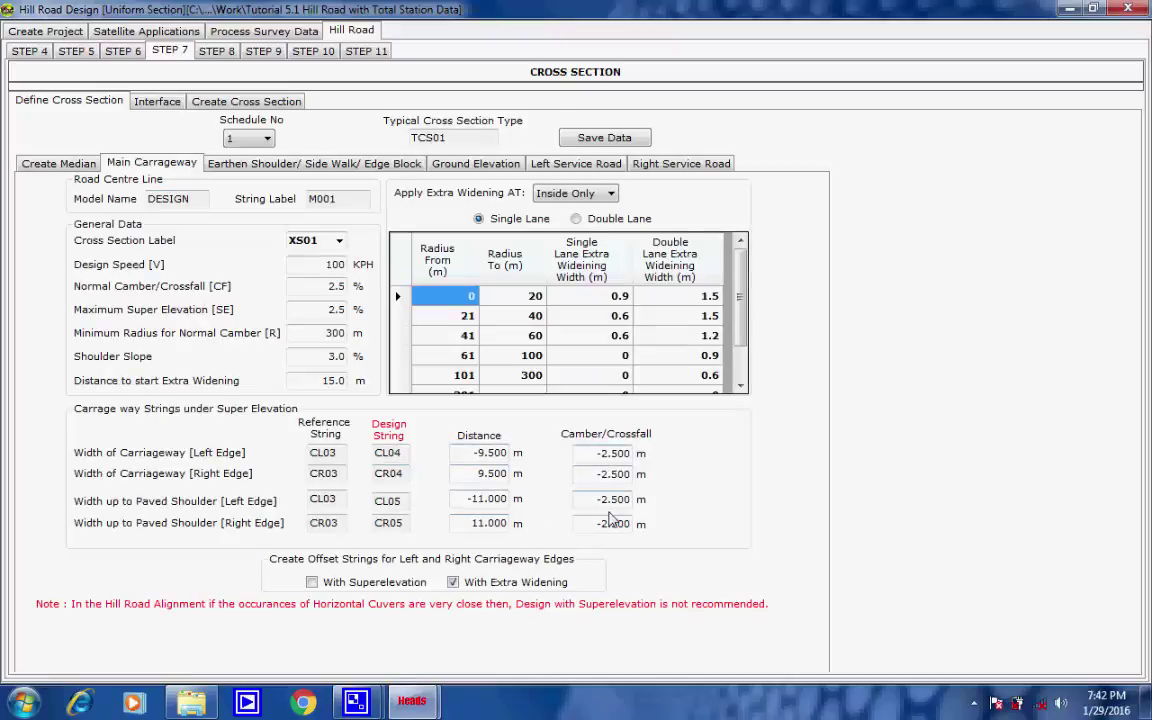
left_click(281, 166)
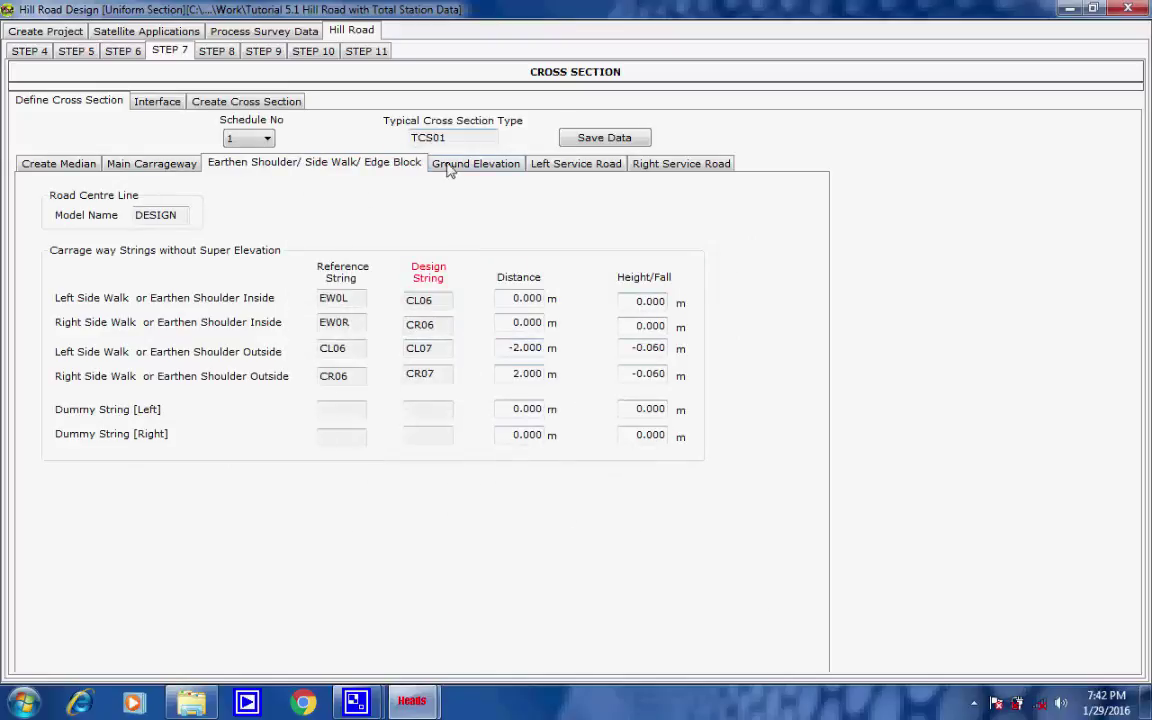
left_click(480, 168)
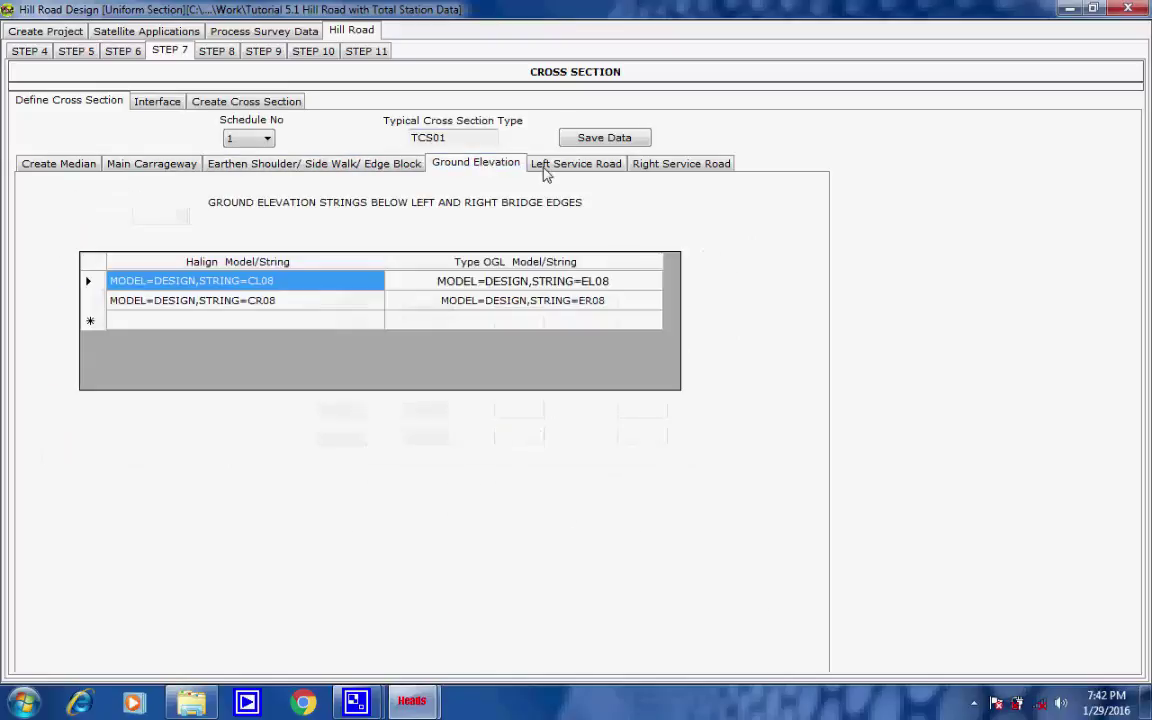
left_click(575, 170)
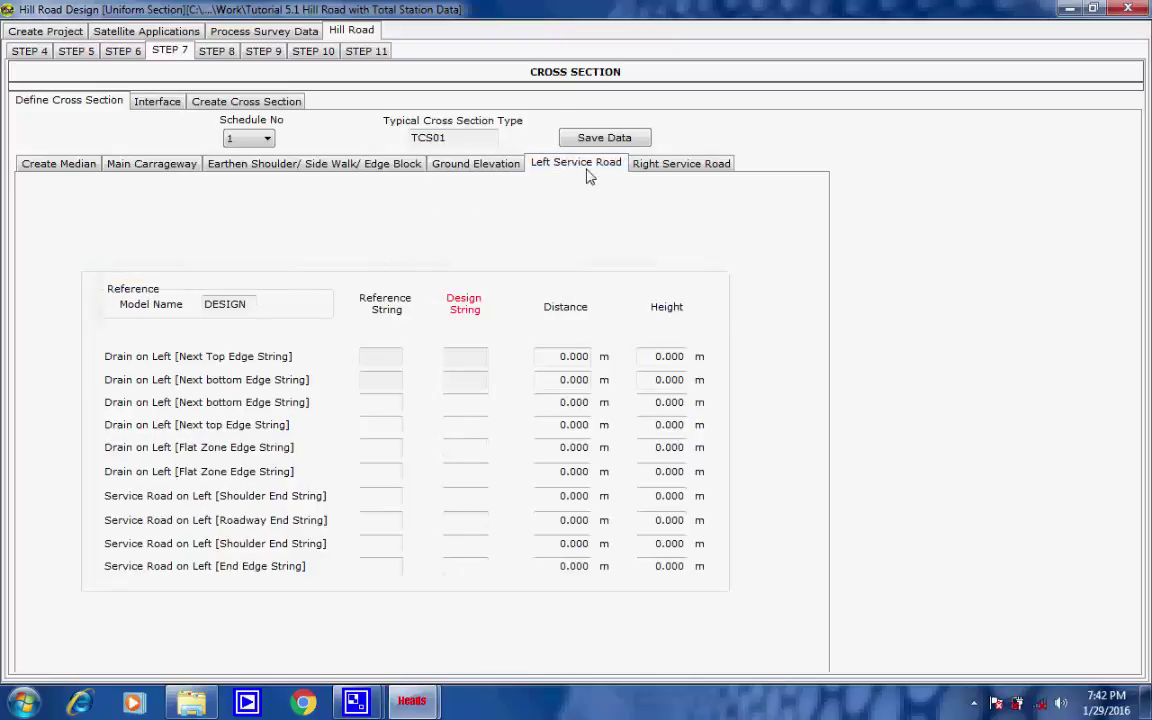
left_click(652, 168)
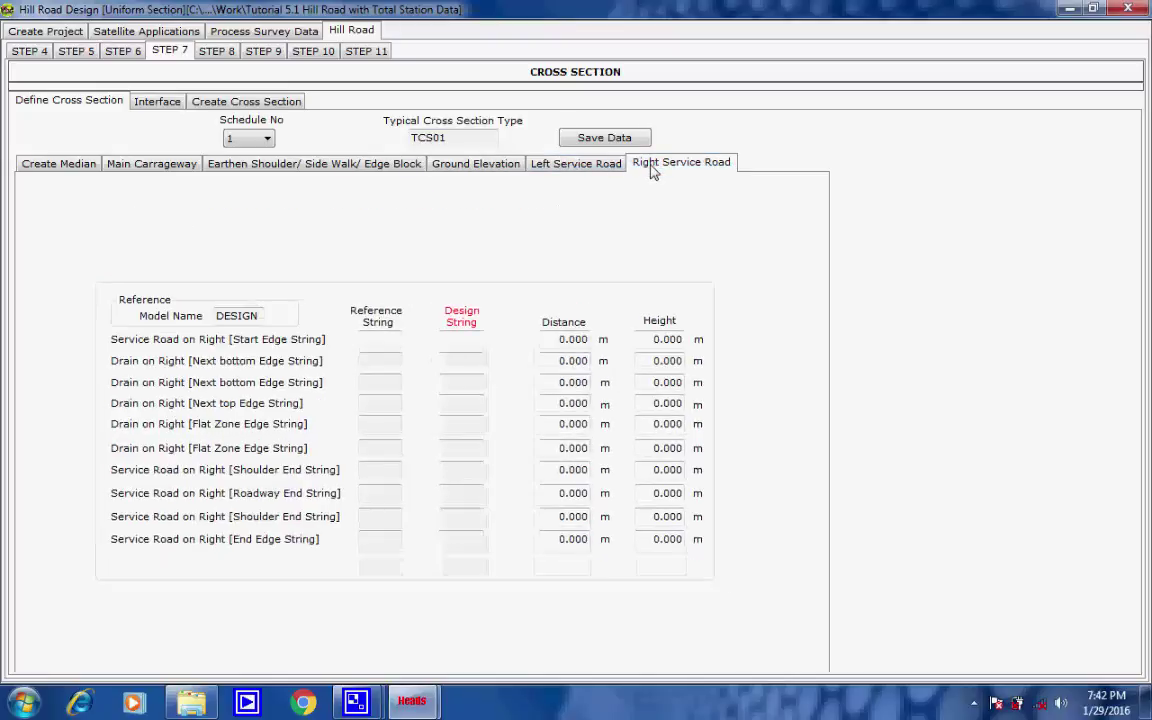
left_click(160, 103)
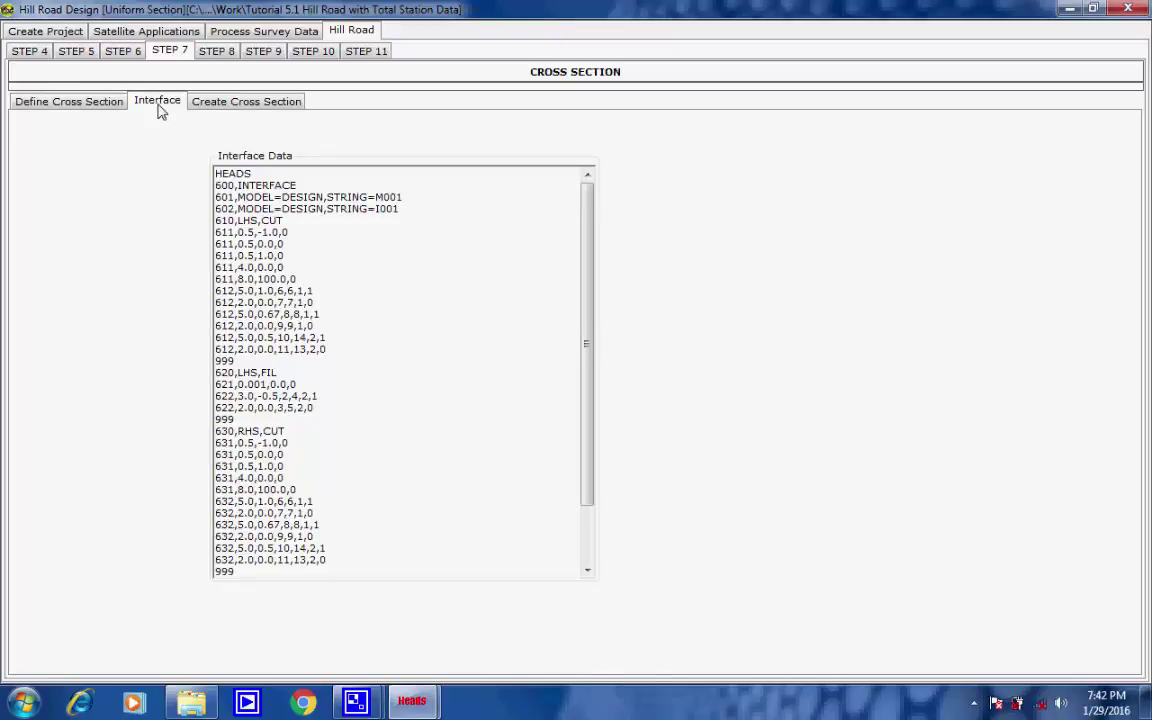
left_click_drag(586, 280, 594, 234)
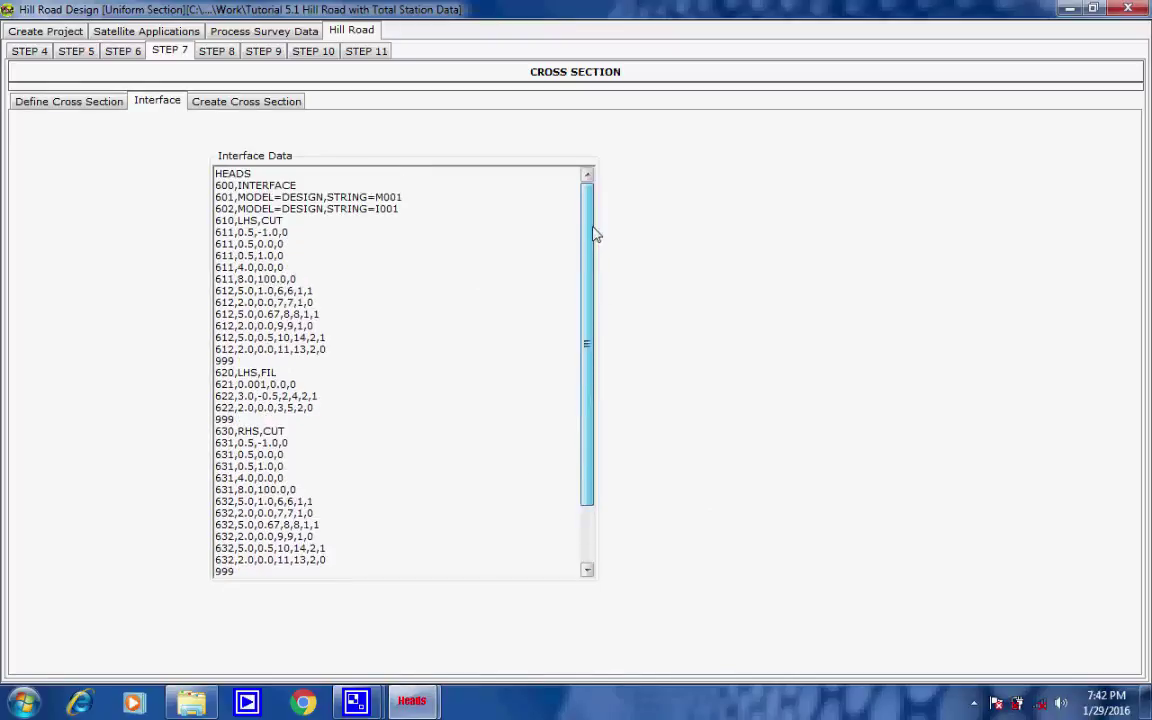
double_click(390, 209)
left_click(409, 212)
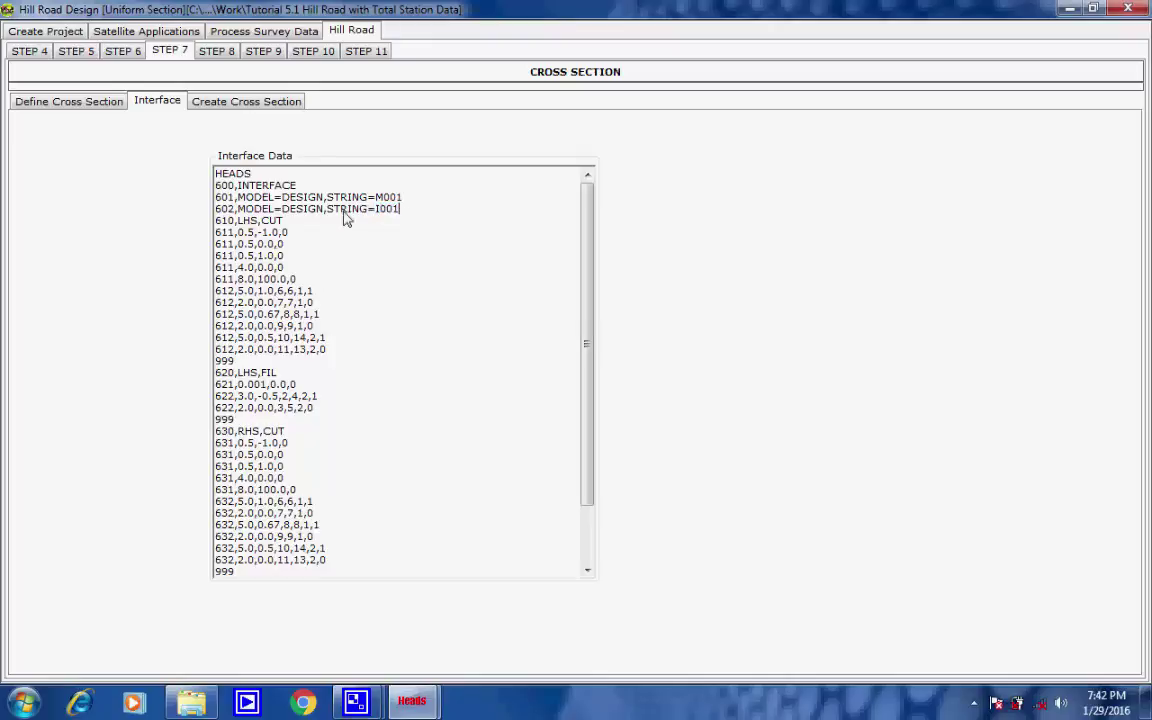
Start processing the cross section data with all items included, run the first OFFSET item, and draw its strings in the CAD viewer.
left_click(247, 103)
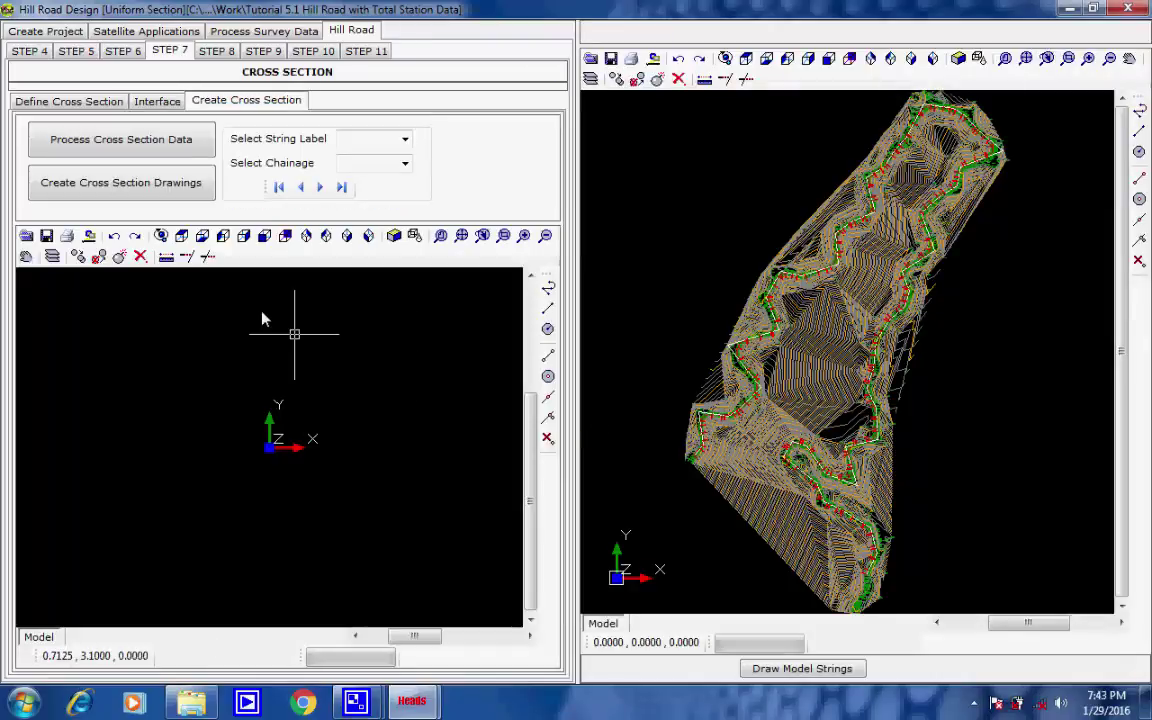
left_click(148, 146)
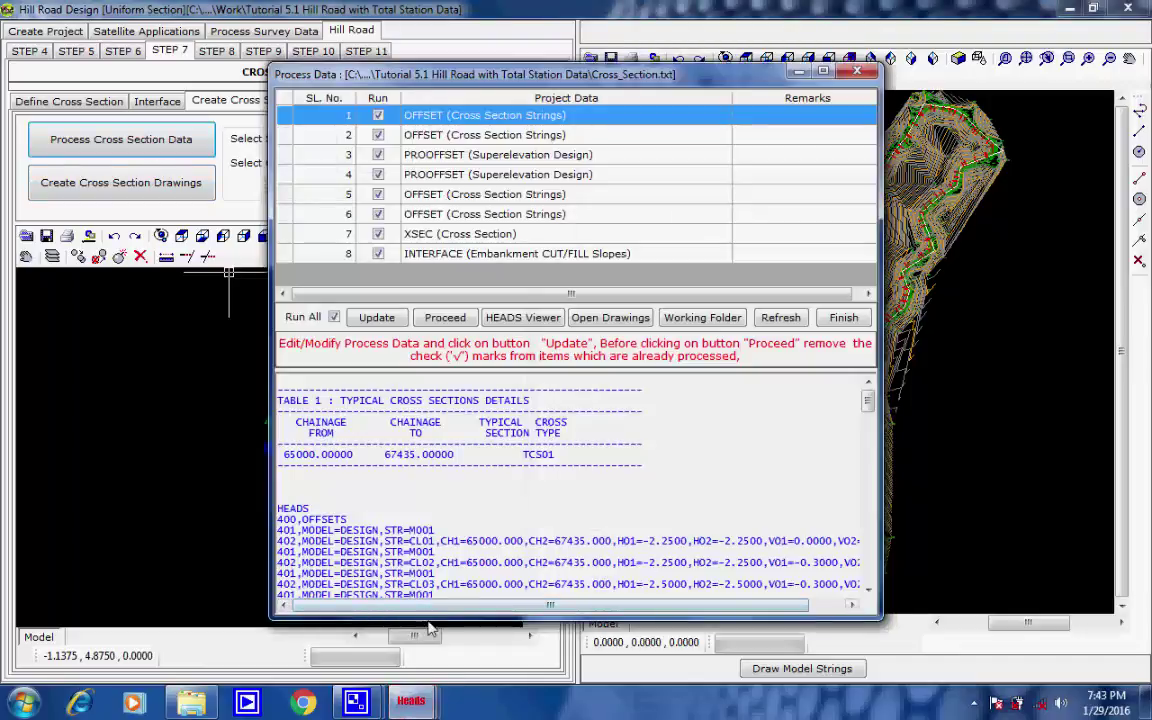
mouse_move(355, 700)
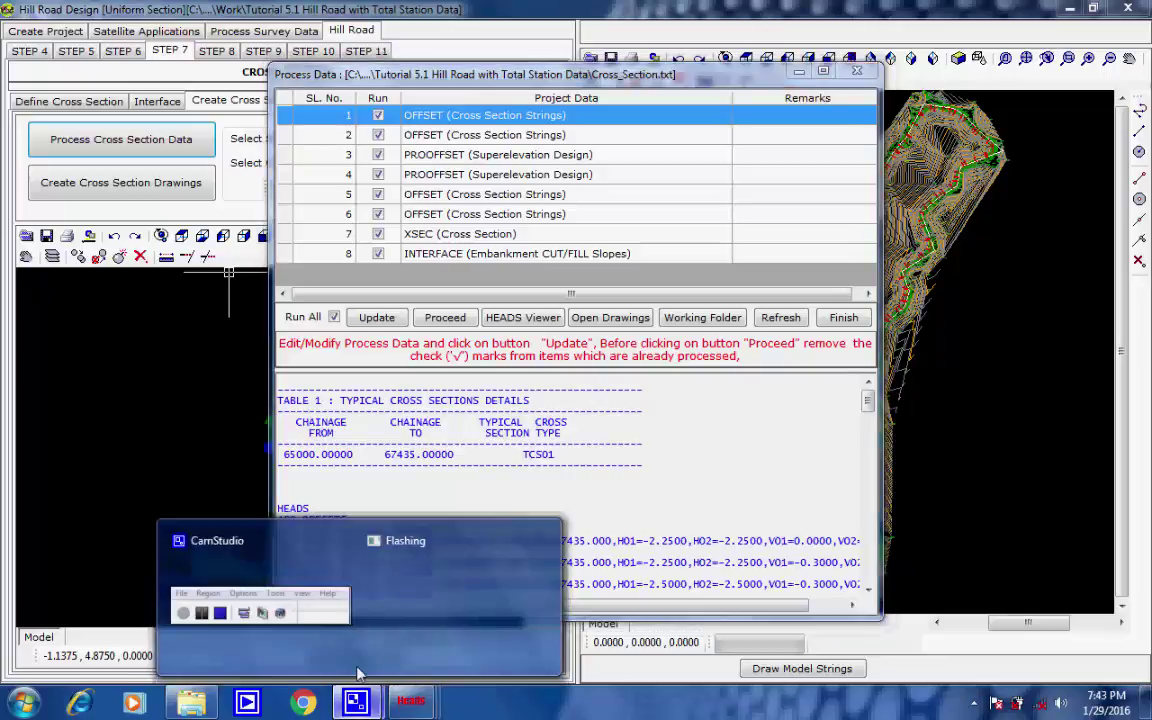
left_click(318, 614)
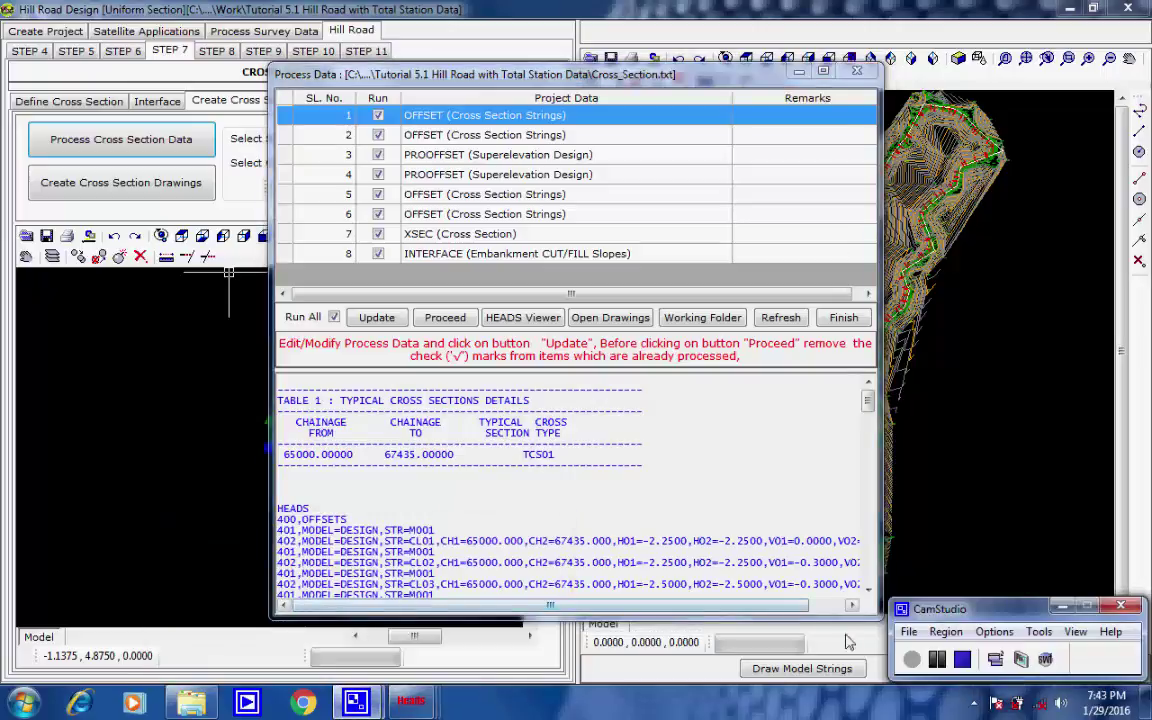
left_click(443, 320)
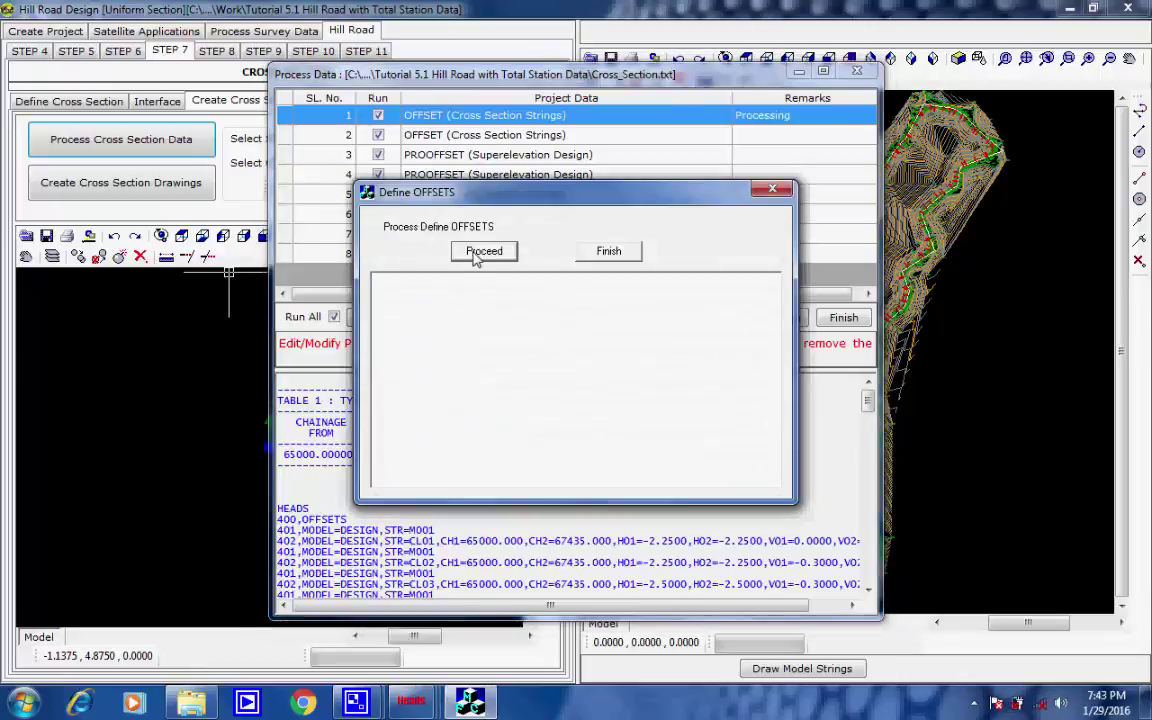
left_click(476, 256)
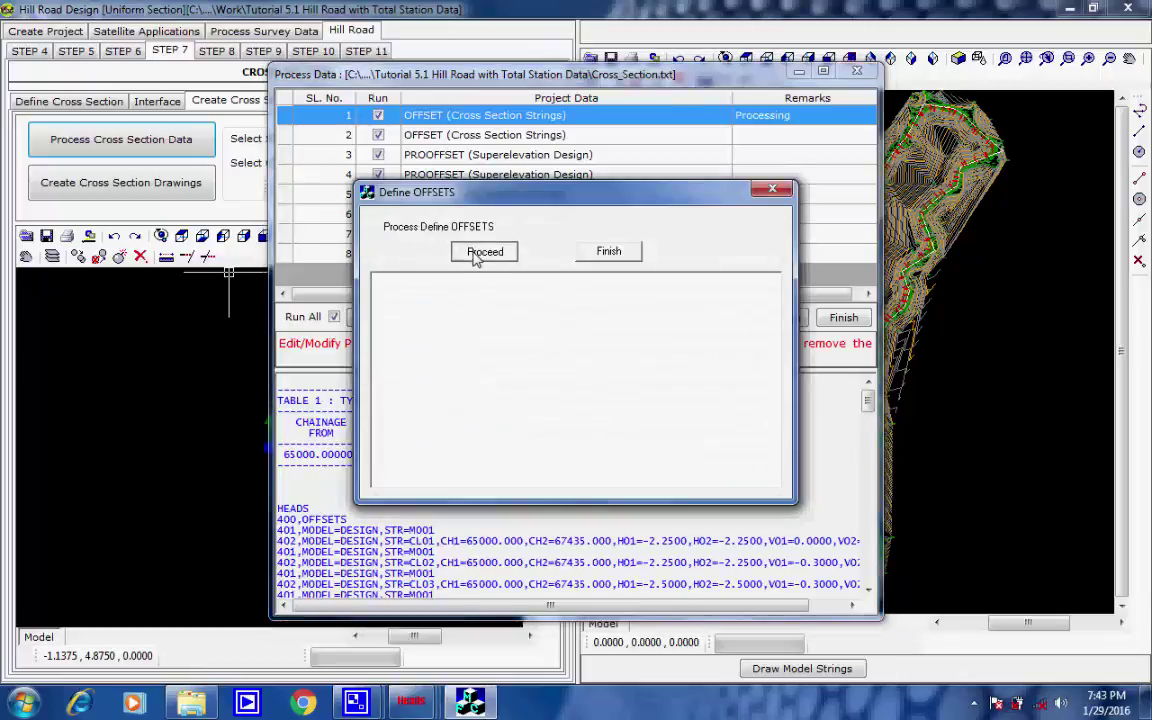
left_click(368, 694)
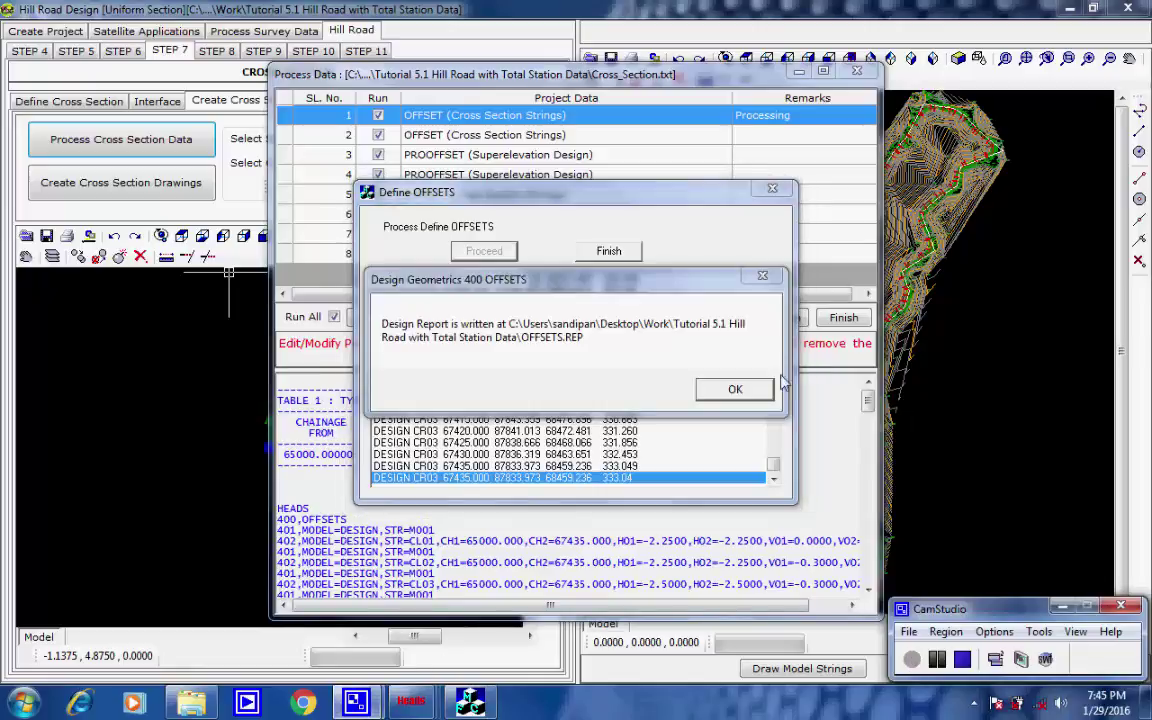
key("Return")
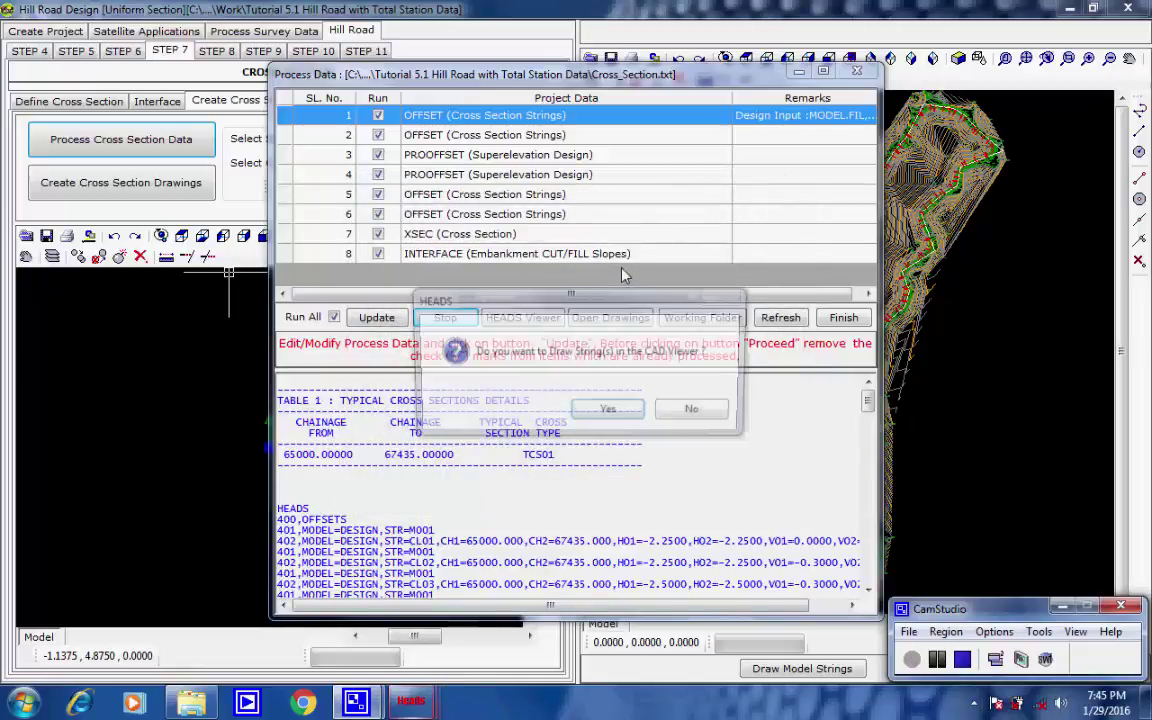
left_click(627, 420)
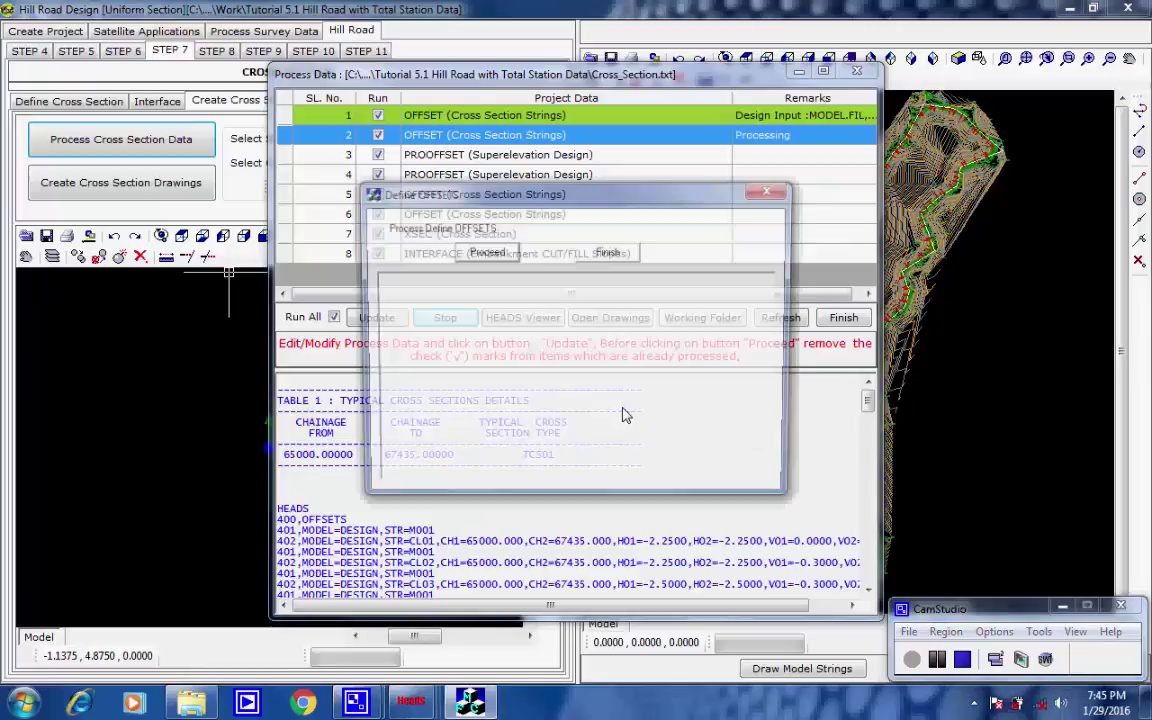
Process the second OFFSET item of the cross section data and draw its strings in the CAD viewer.
left_click(508, 253)
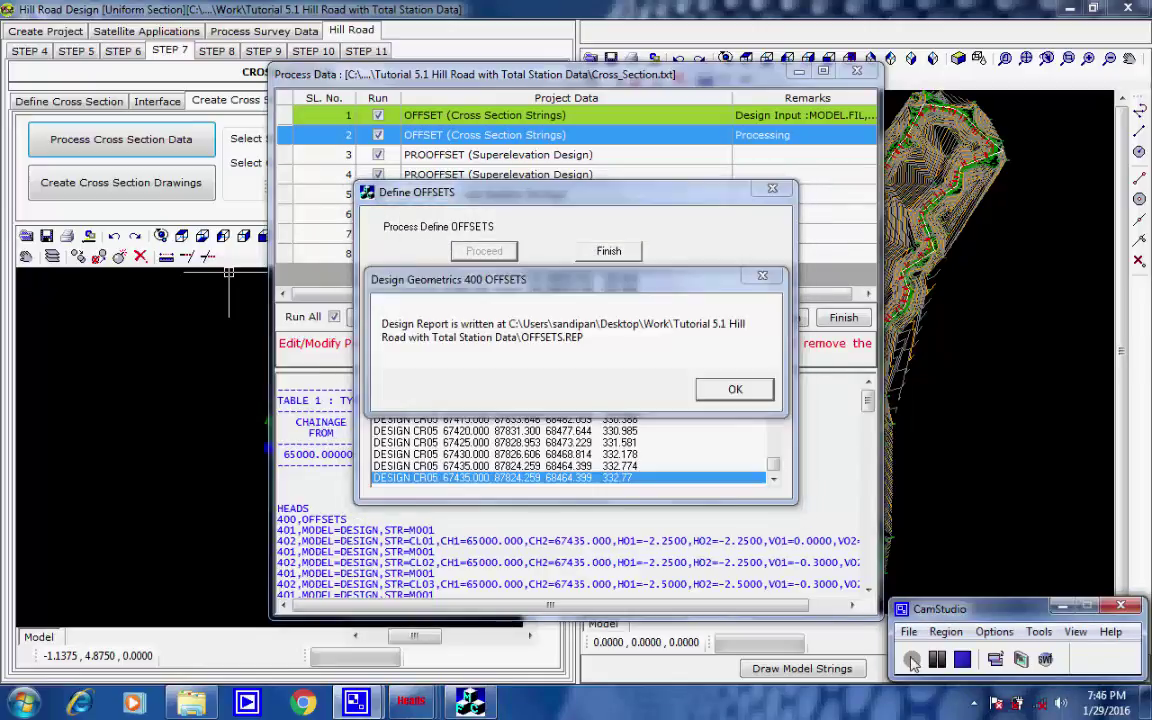
left_click(736, 392)
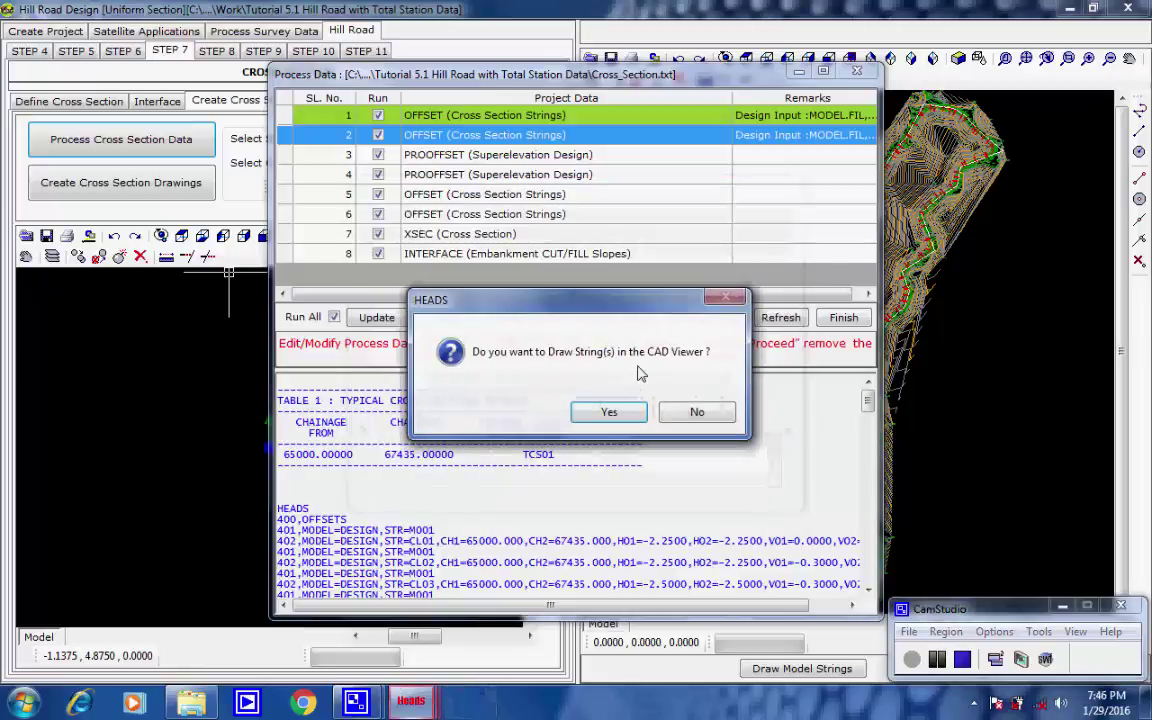
left_click(610, 408)
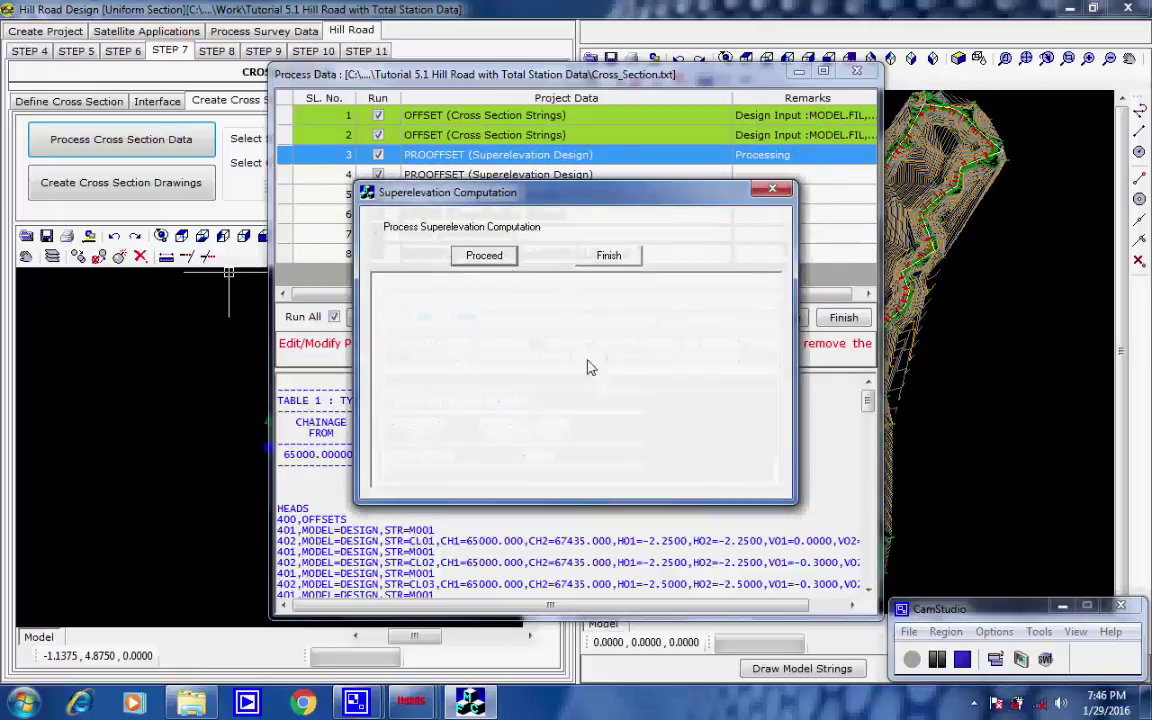
Run both PROOFFSET superelevation computations, for strings CL05 and CR05, drawing the resulting strings in the CAD viewer after each.
left_click(500, 257)
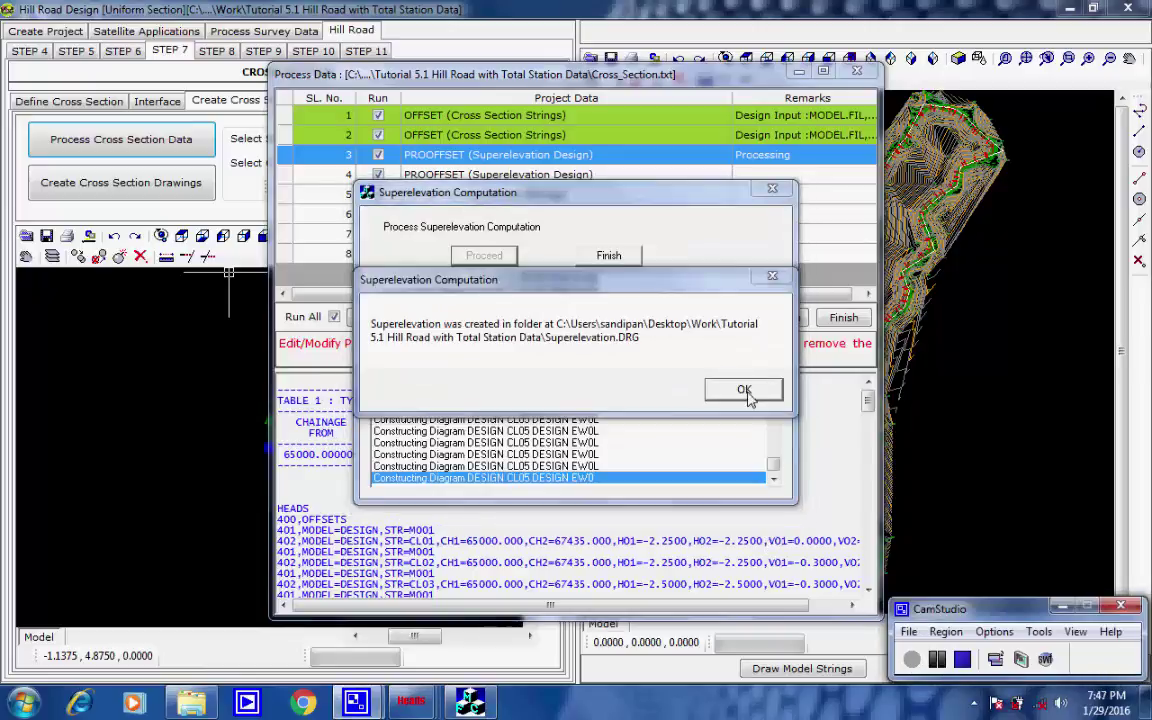
left_click(745, 391)
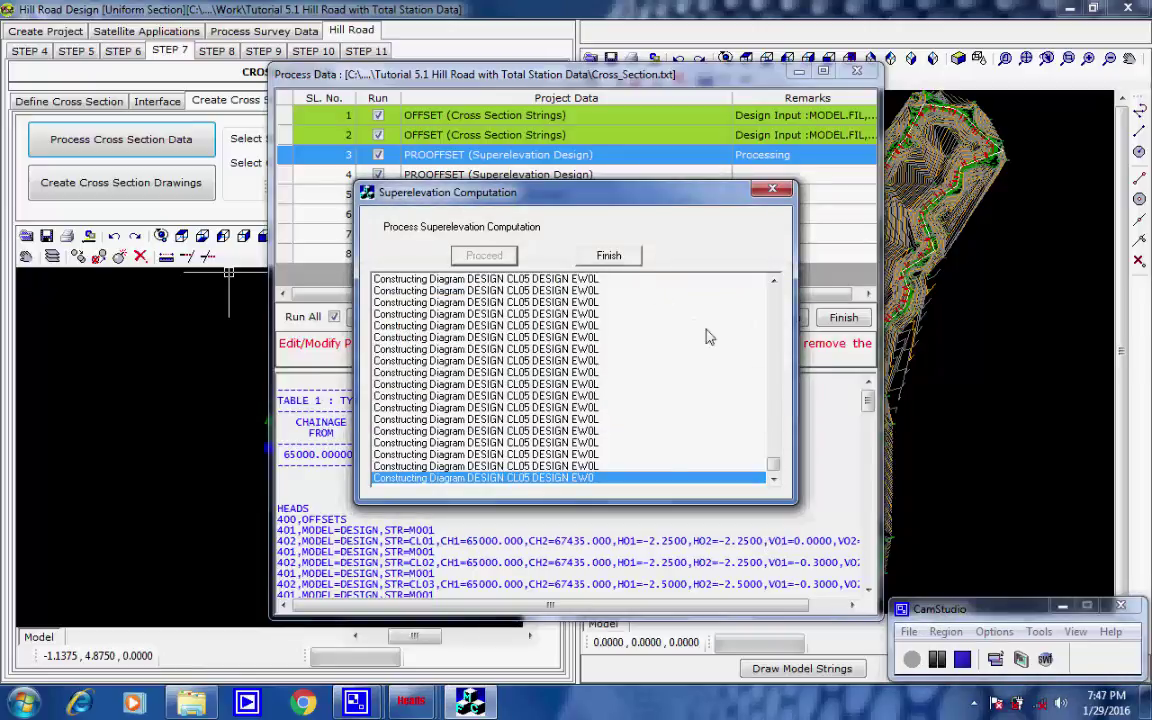
left_click(622, 257)
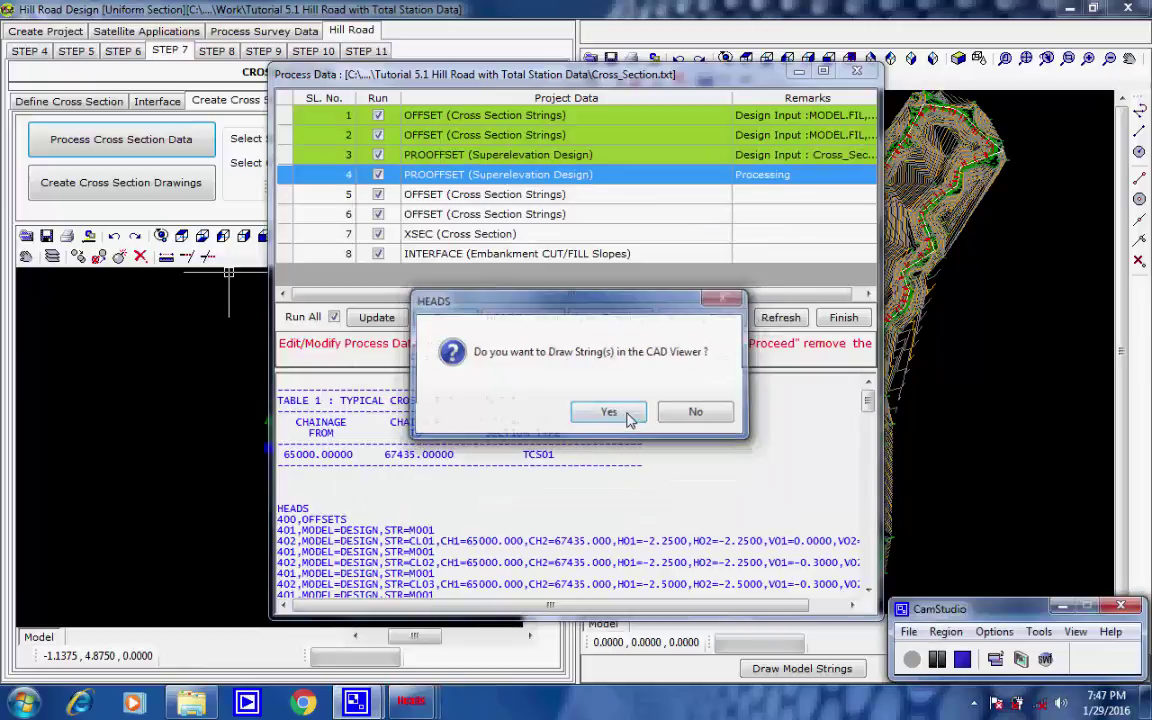
left_click(628, 416)
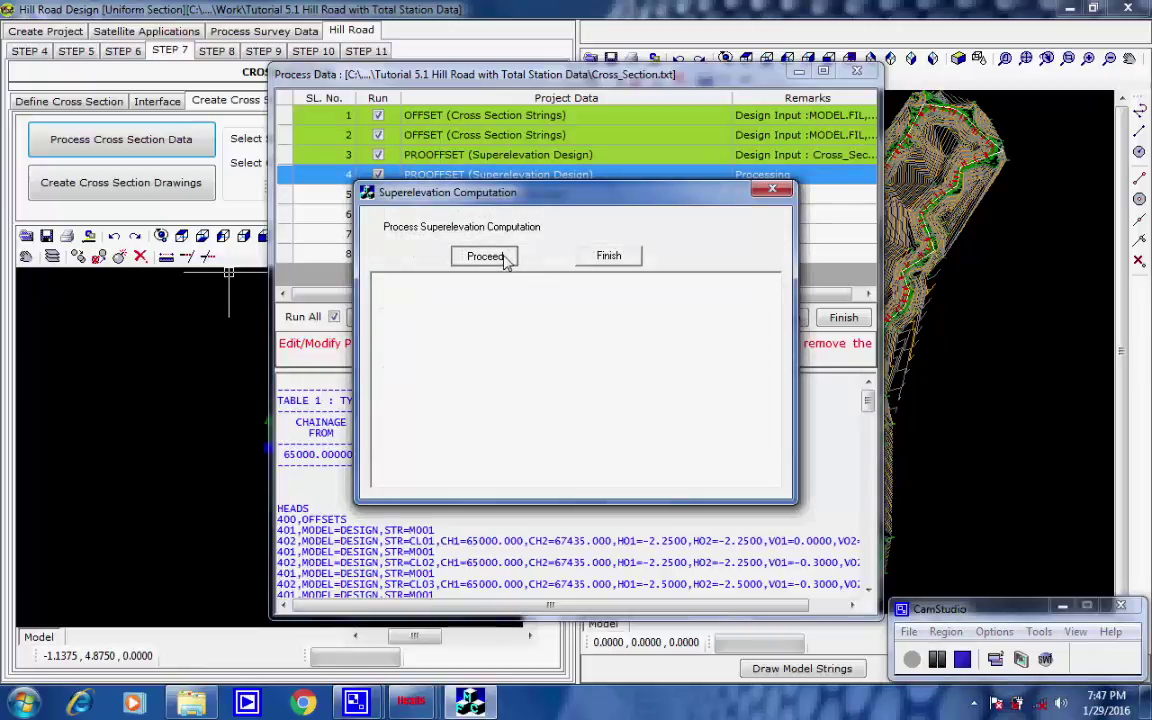
left_click(486, 256)
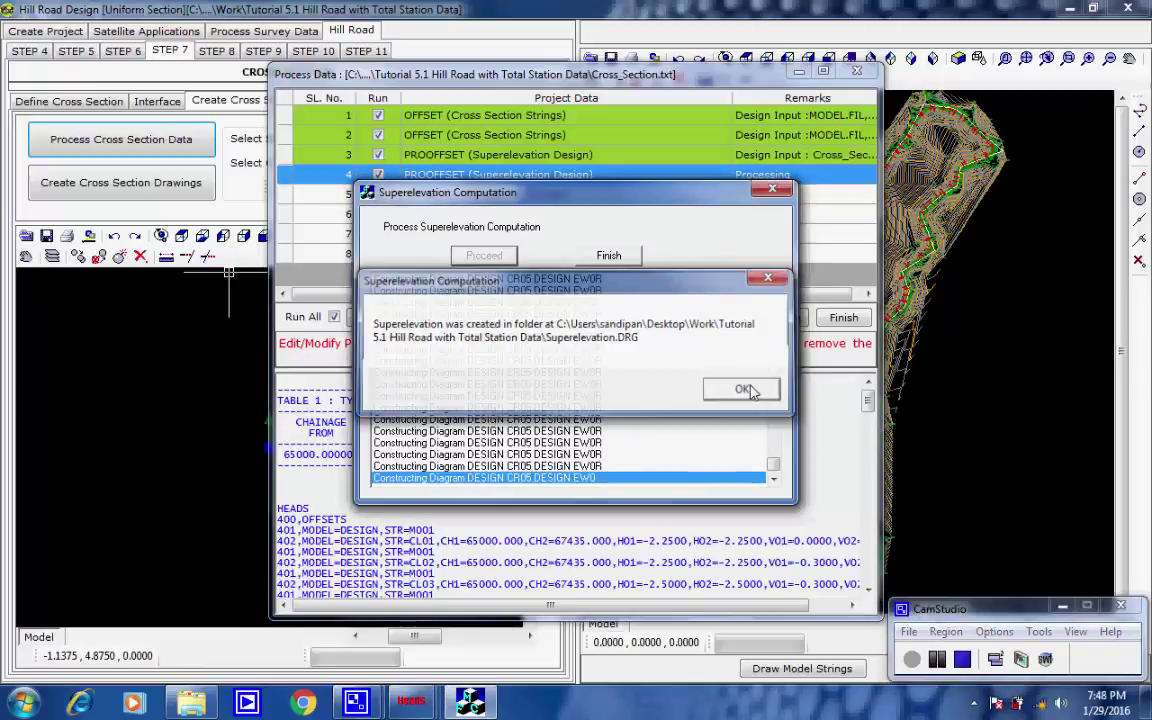
left_click(748, 389)
left_click(628, 258)
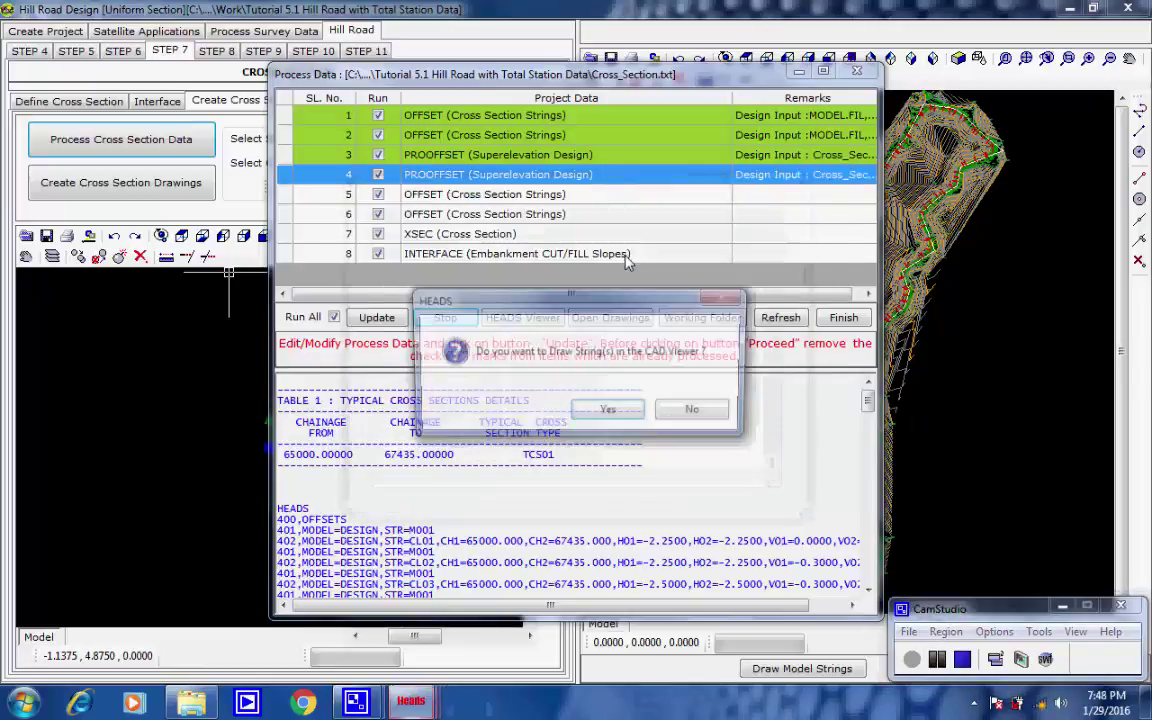
left_click(624, 415)
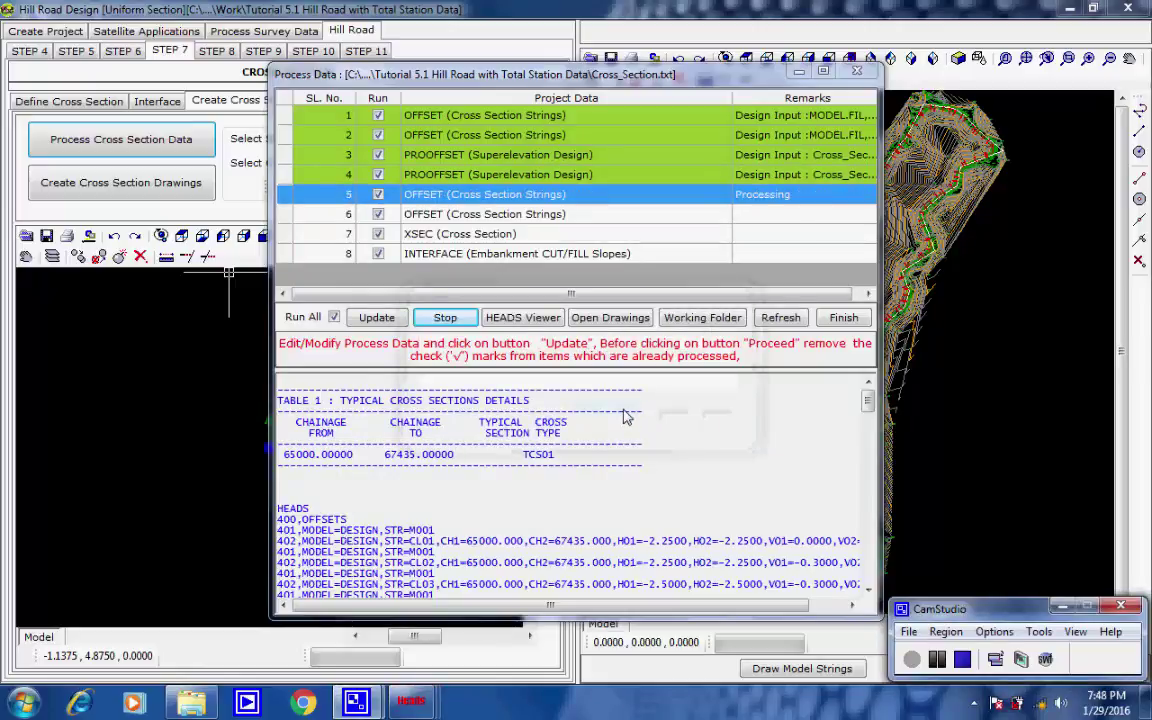
Process the remaining two OFFSET items, 5 and 6, and draw their strings in the CAD viewer.
left_click(506, 257)
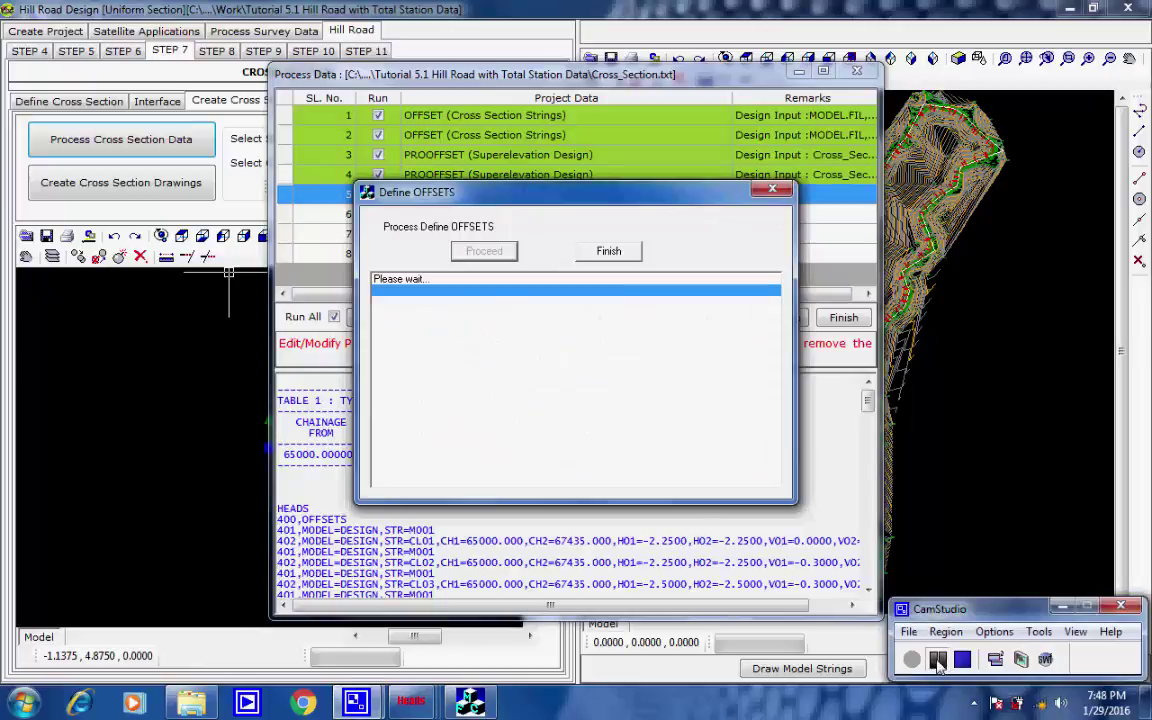
left_click(735, 389)
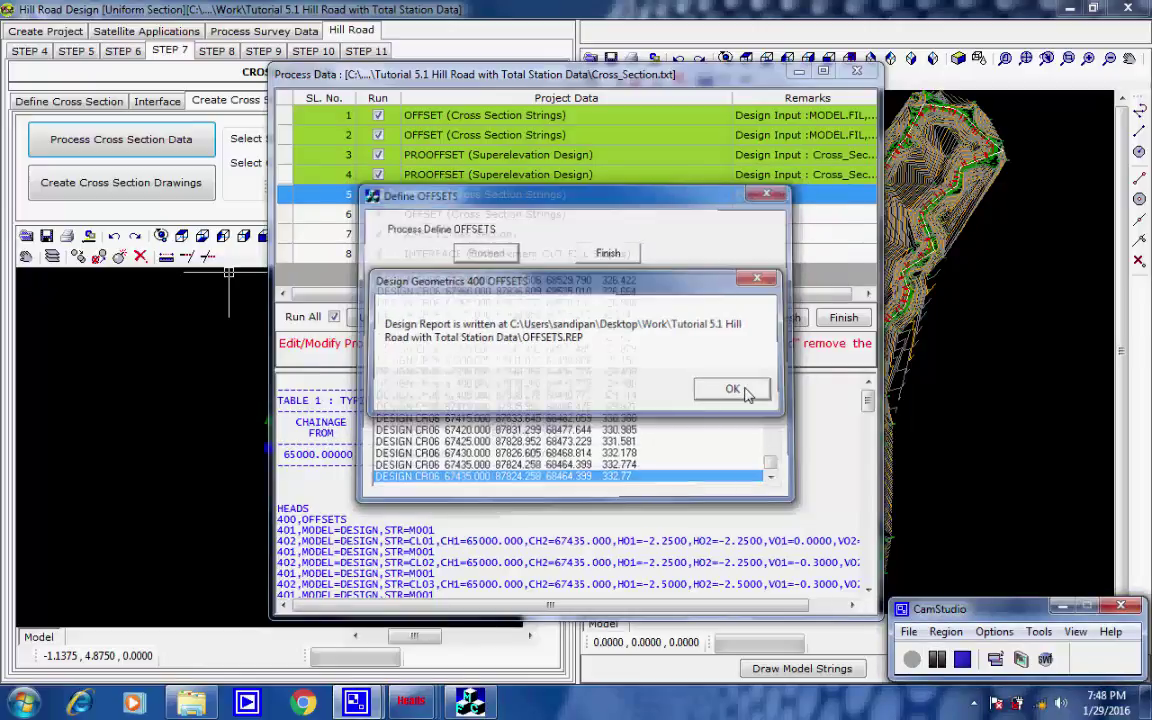
left_click(615, 409)
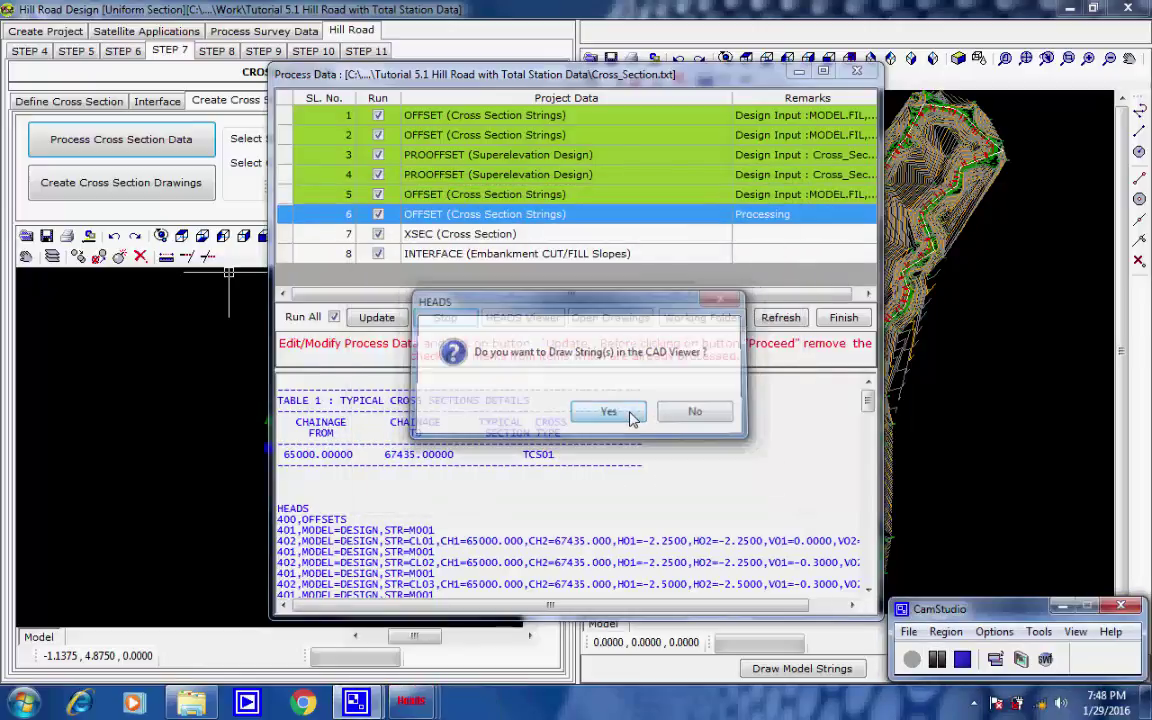
left_click(511, 258)
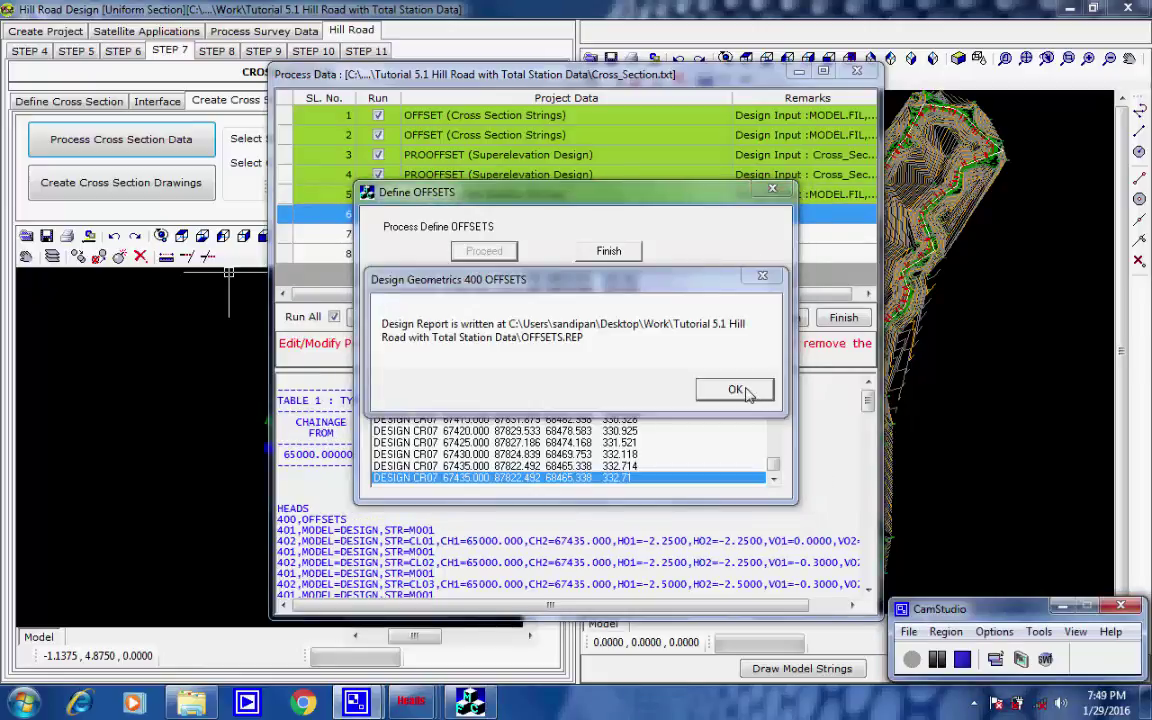
left_click(735, 390)
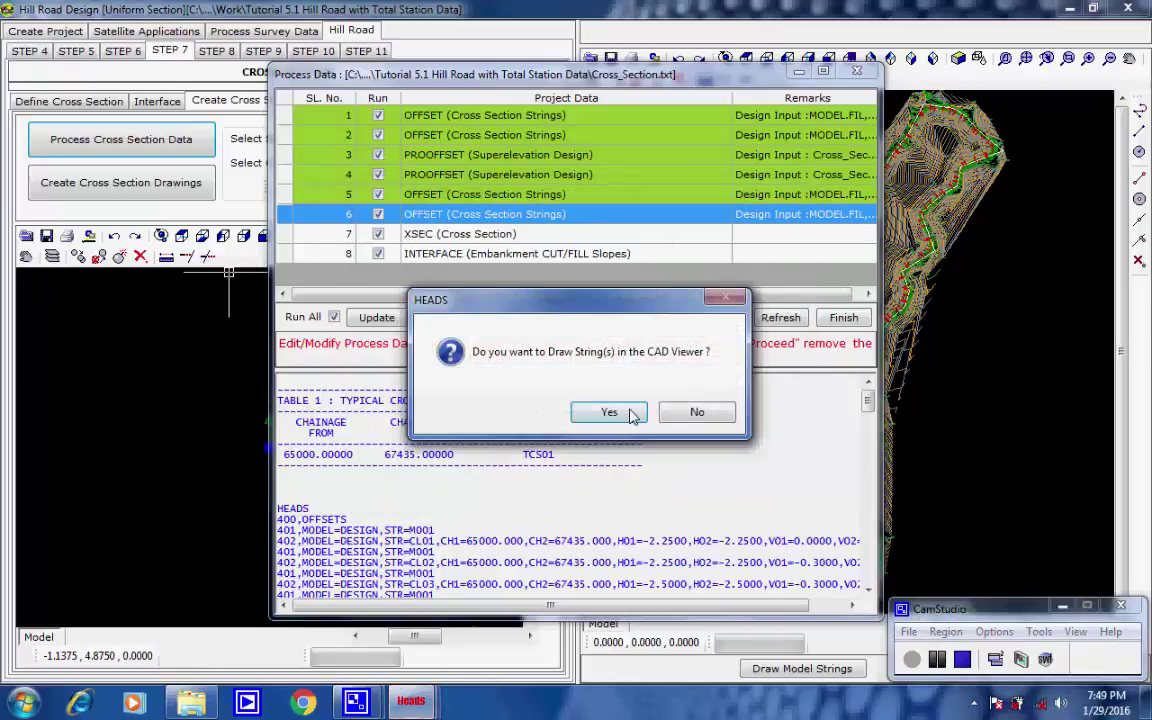
left_click(628, 414)
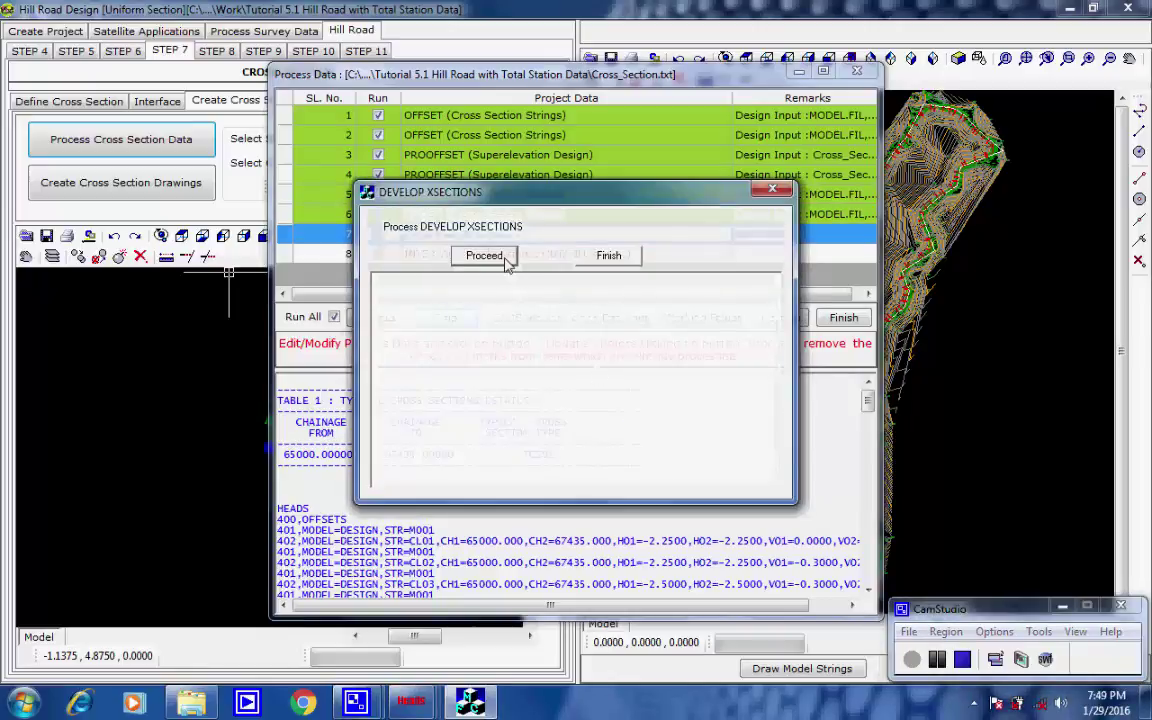
Process the XSEC cross section item, developing the cross sections and writing the XSECTIONS.REP report.
left_click(484, 257)
left_click(728, 390)
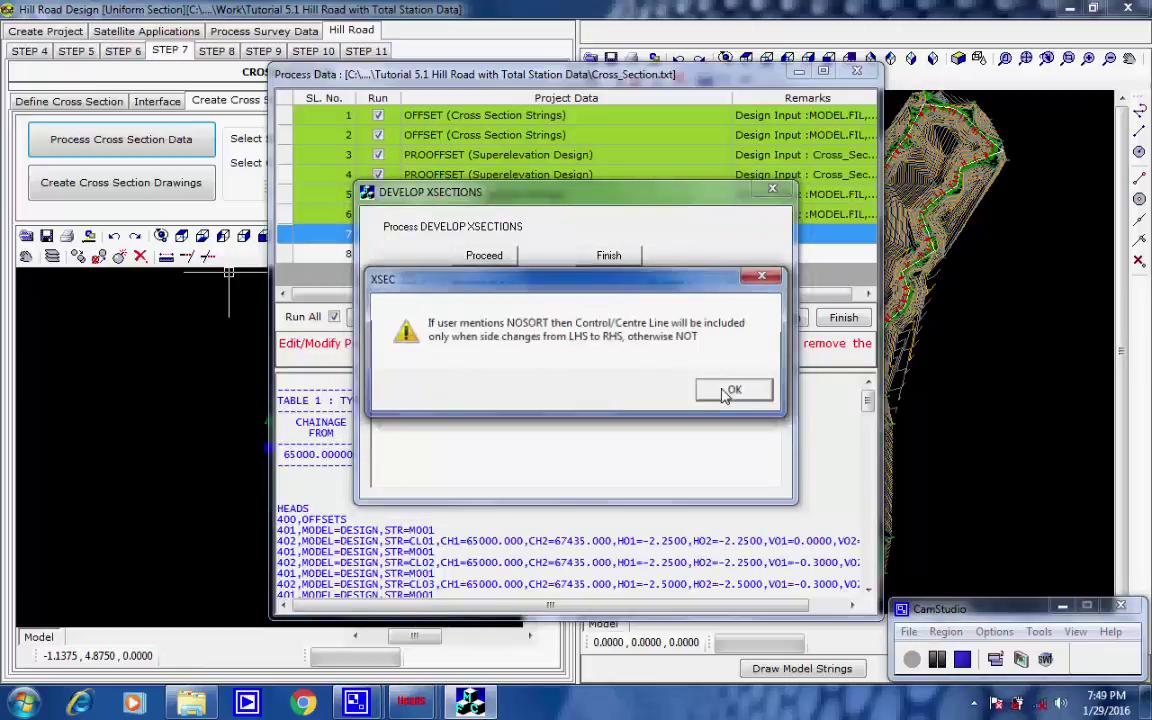
left_click(728, 392)
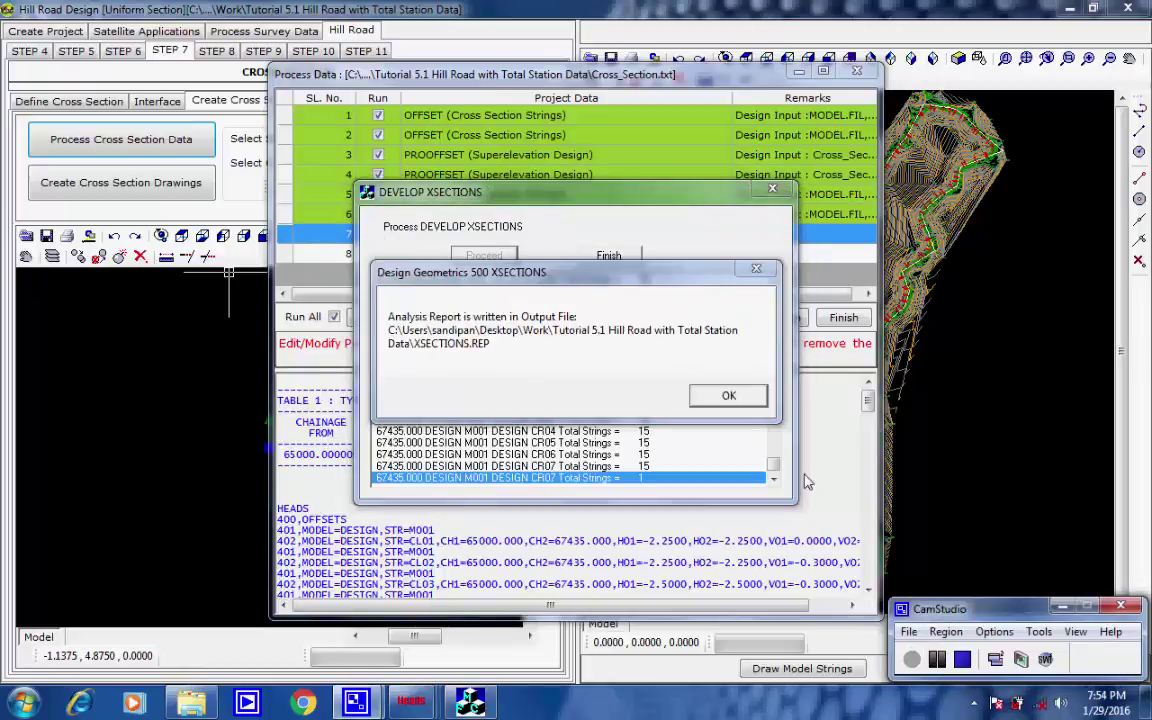
left_click(731, 395)
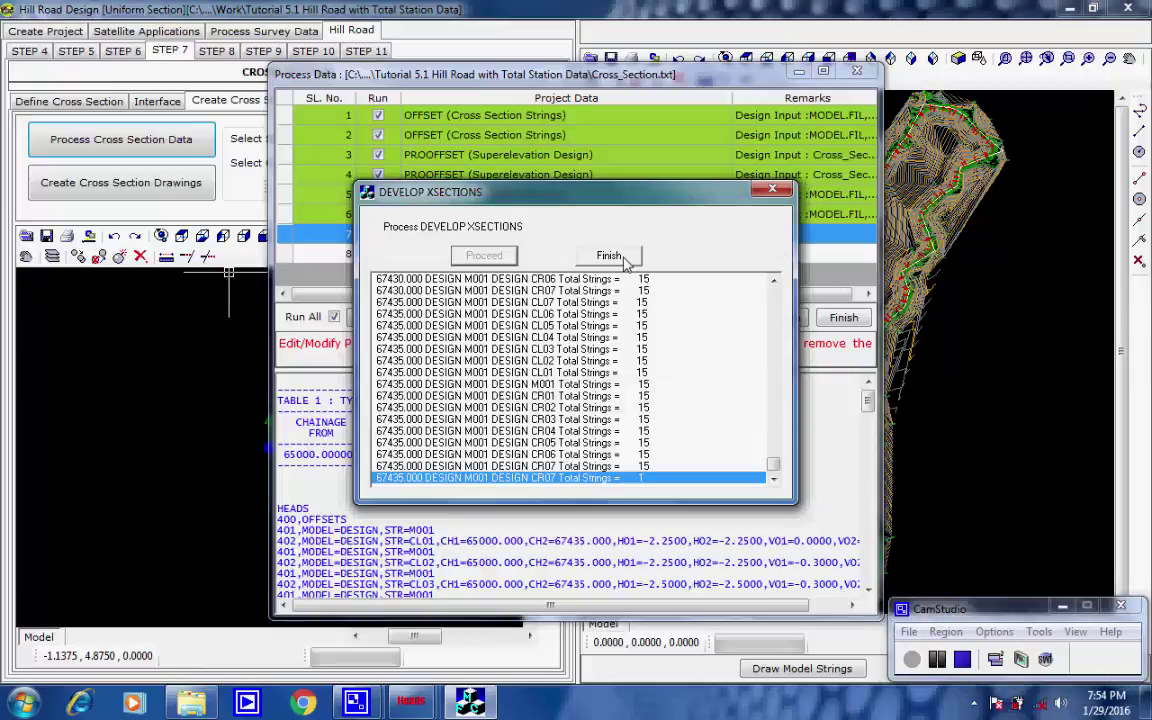
left_click(615, 256)
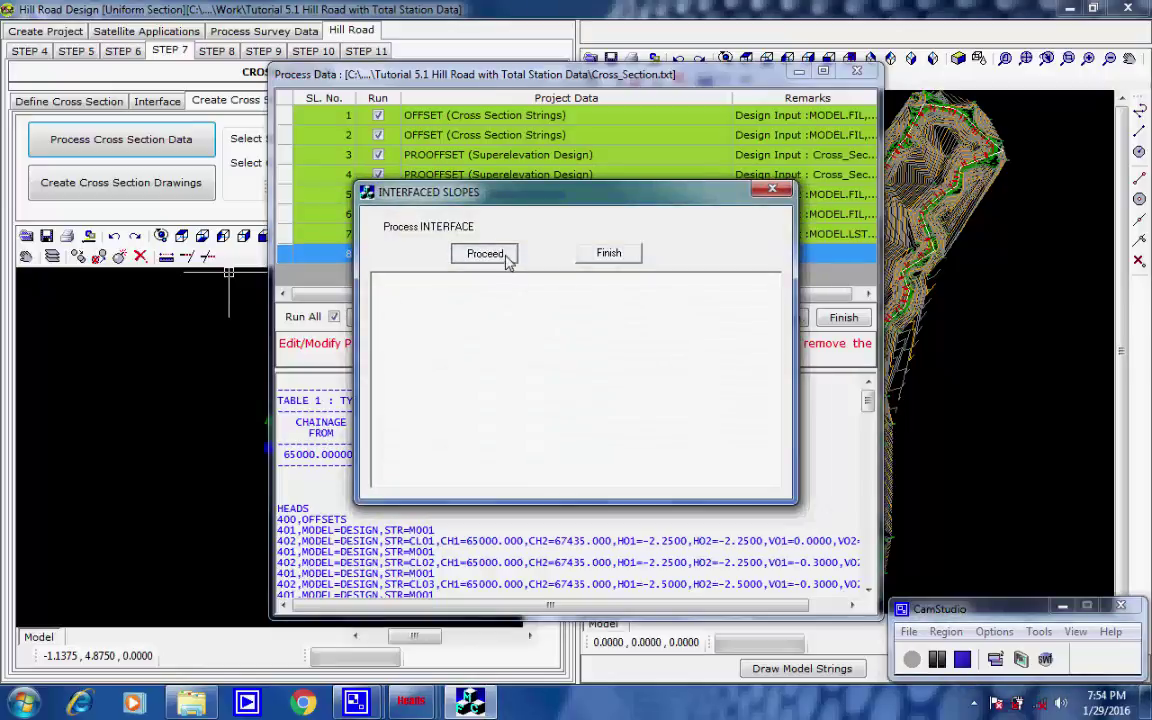
Process the INTERFACE item for the embankment cut/fill slopes, writing the INTERFACEDSLOPES.REP report.
left_click(507, 257)
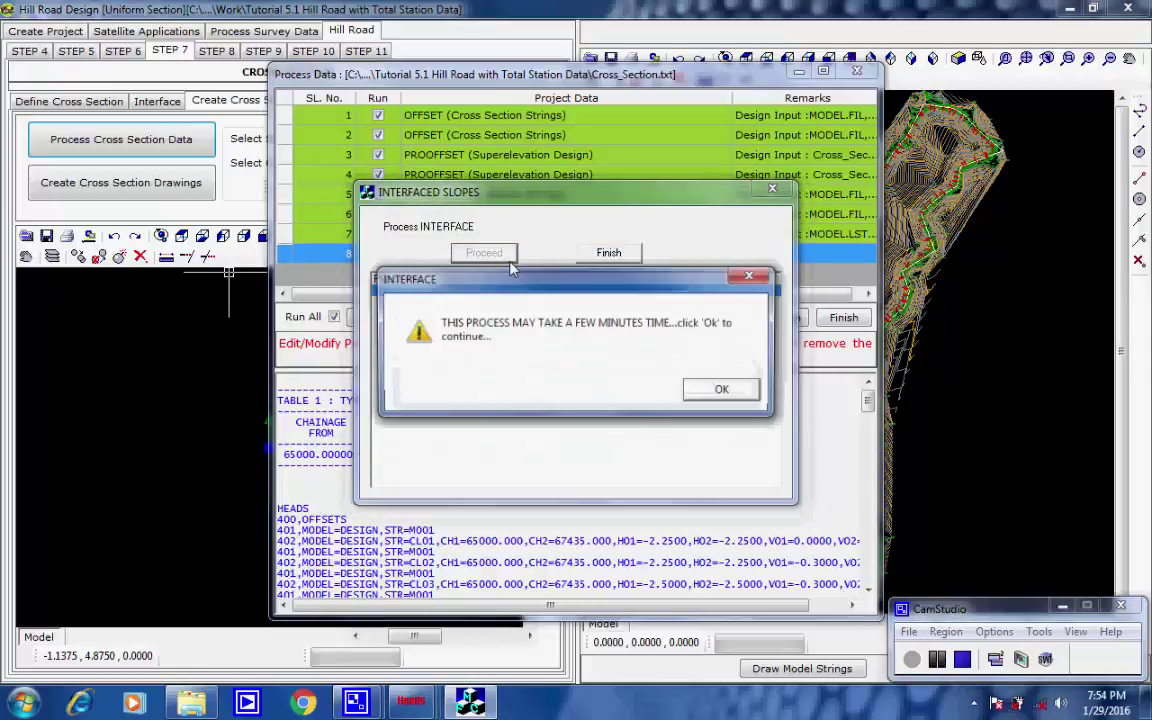
left_click(725, 394)
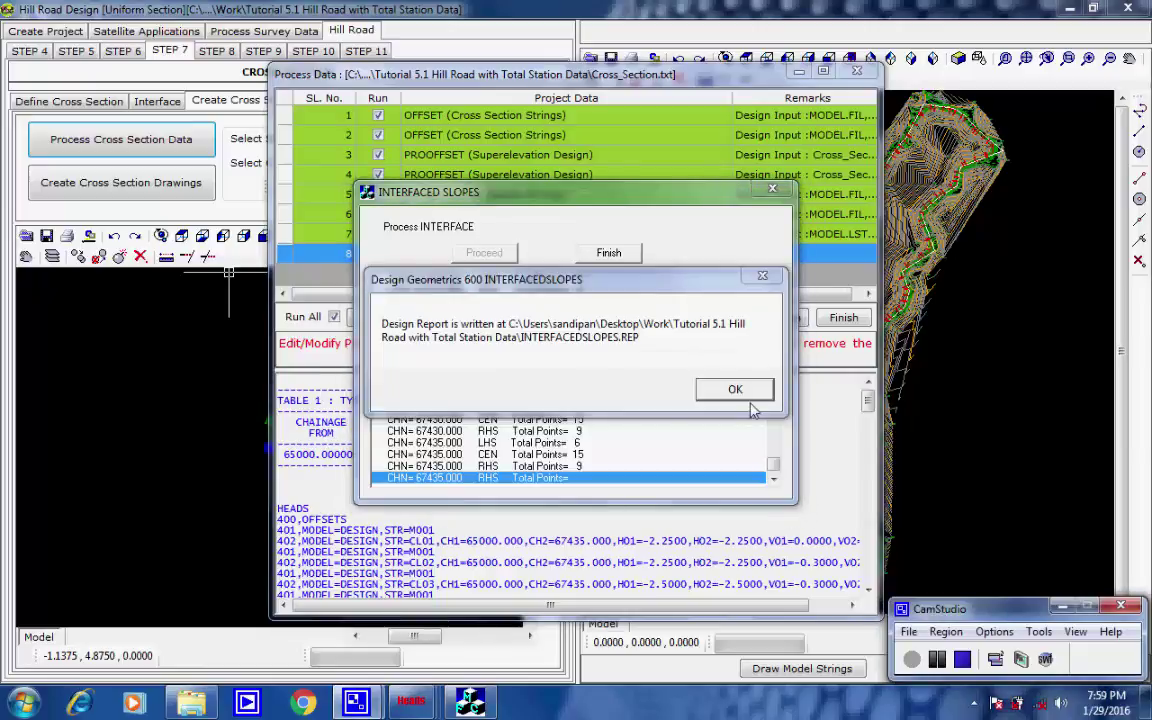
left_click(741, 397)
left_click(625, 252)
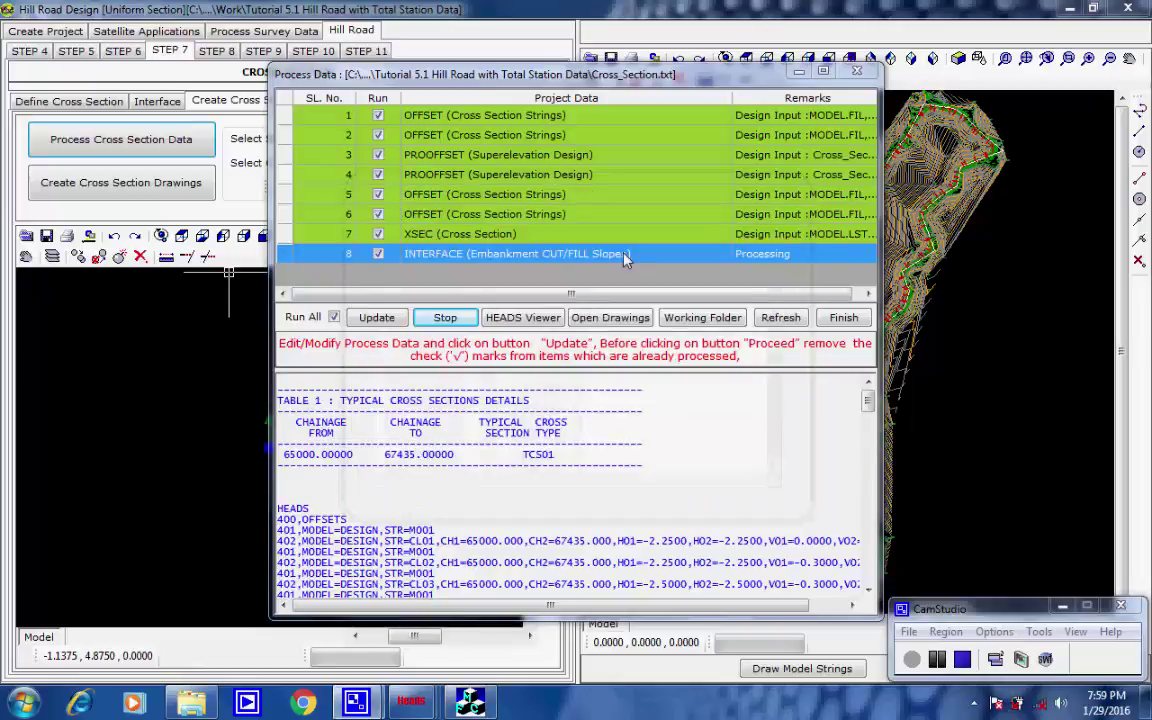
left_click(609, 411)
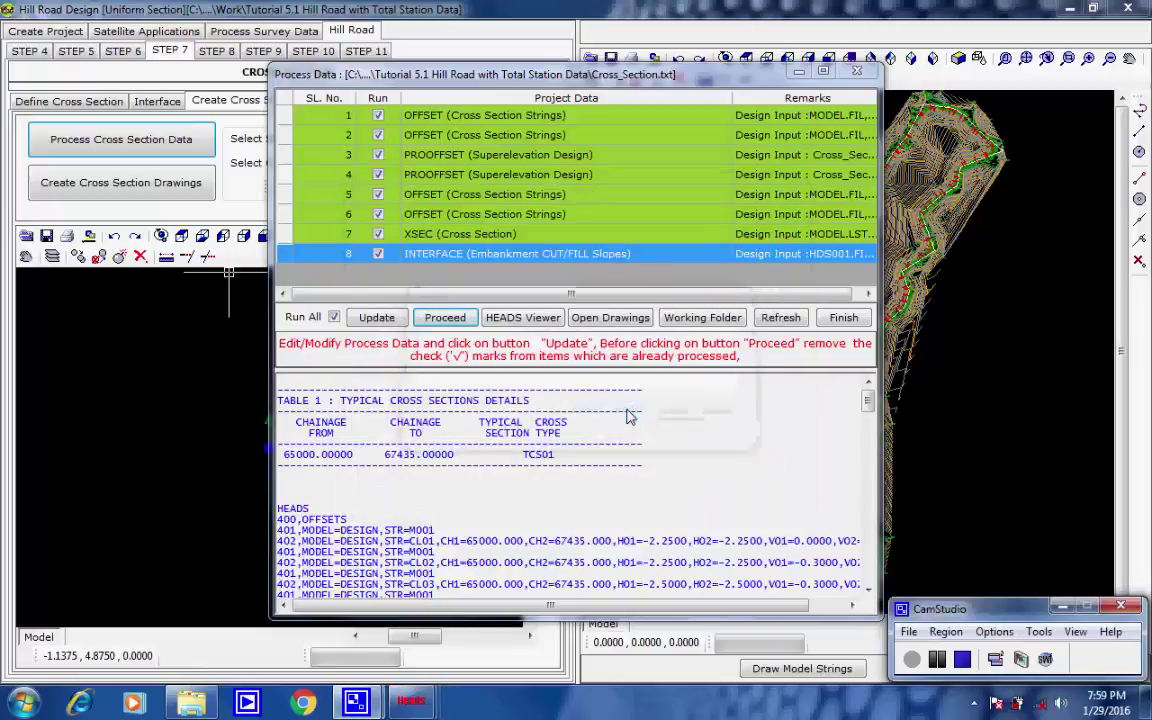
Finish the cross section data processing and let the selected strings draw in the model view.
left_click(840, 318)
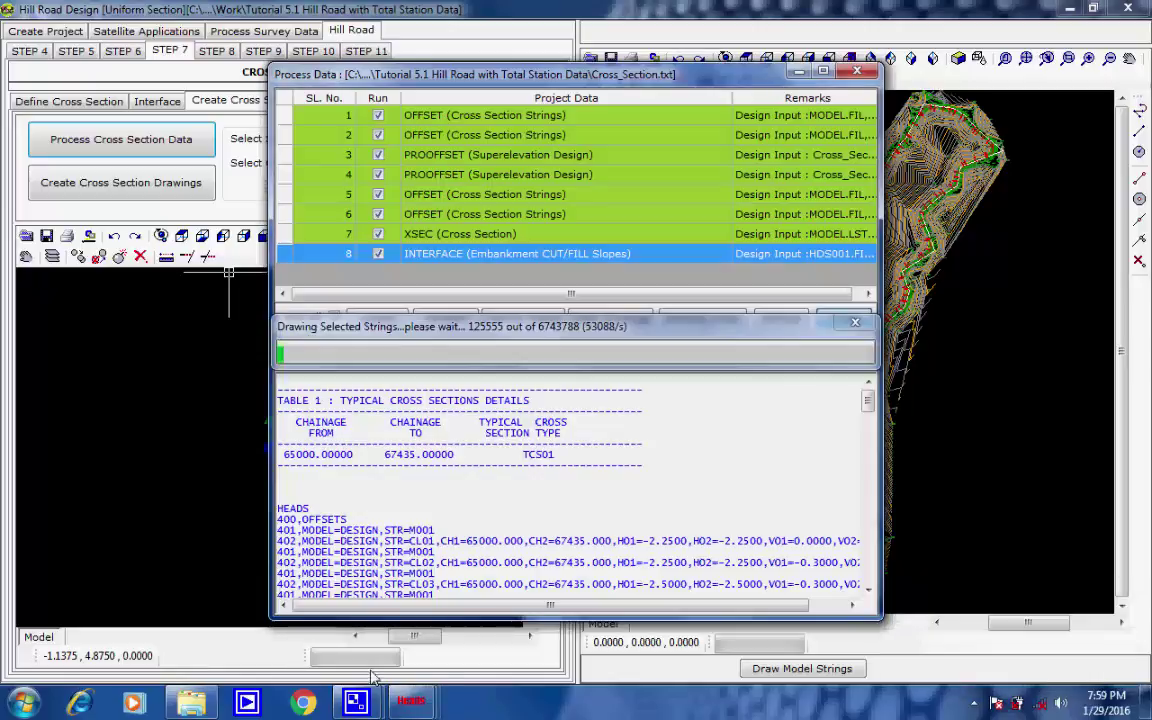
left_click(356, 701)
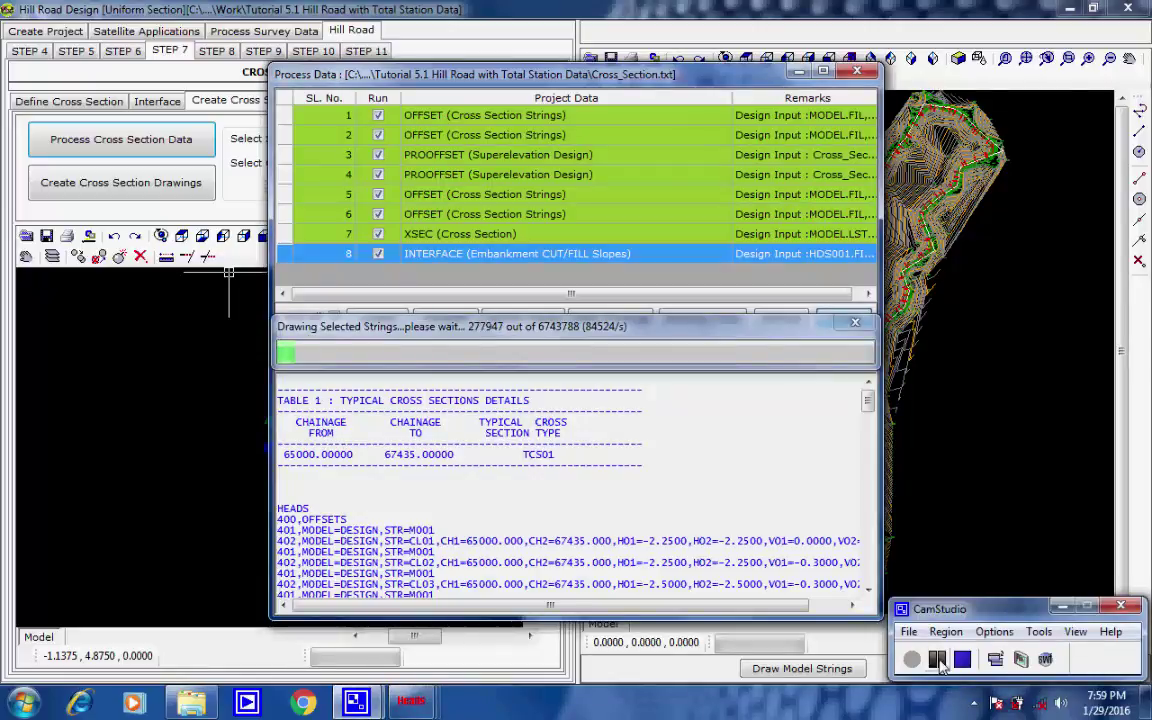
left_click(937, 659)
left_click(912, 659)
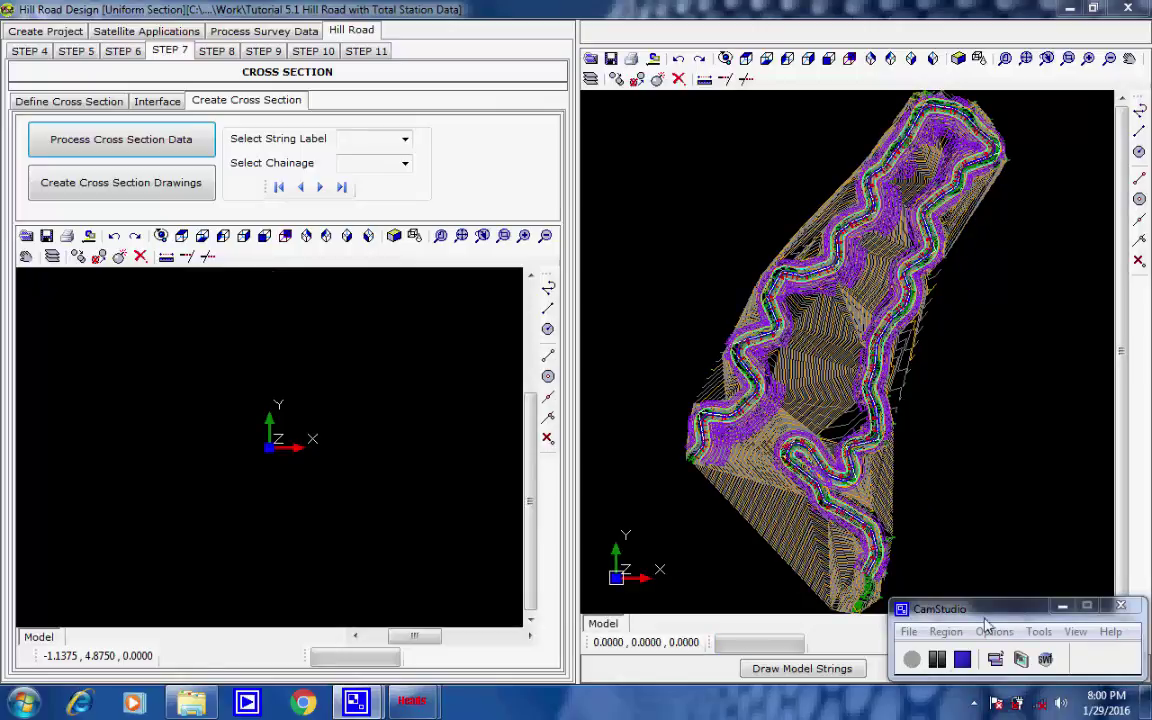
Examine the drawn cross section and interface slope strings along the road in the model view, in detail and as a whole.
left_click(955, 377)
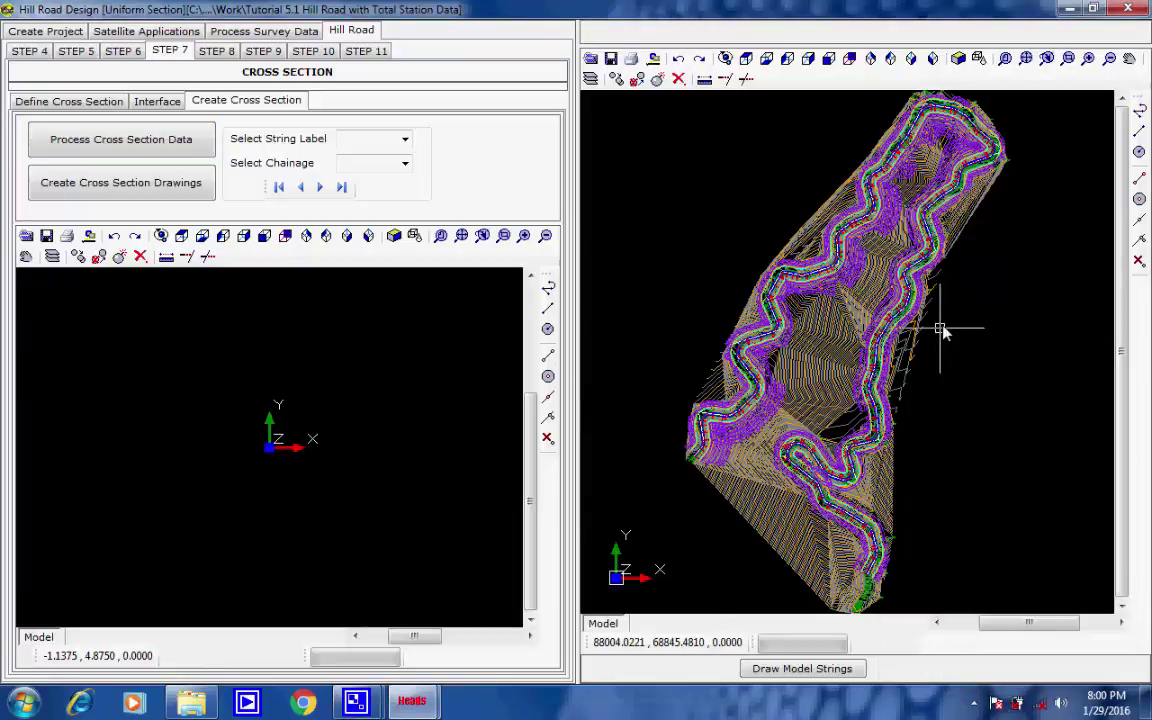
scroll(802, 188, "up", 5)
middle_click_drag(771, 193, 881, 323)
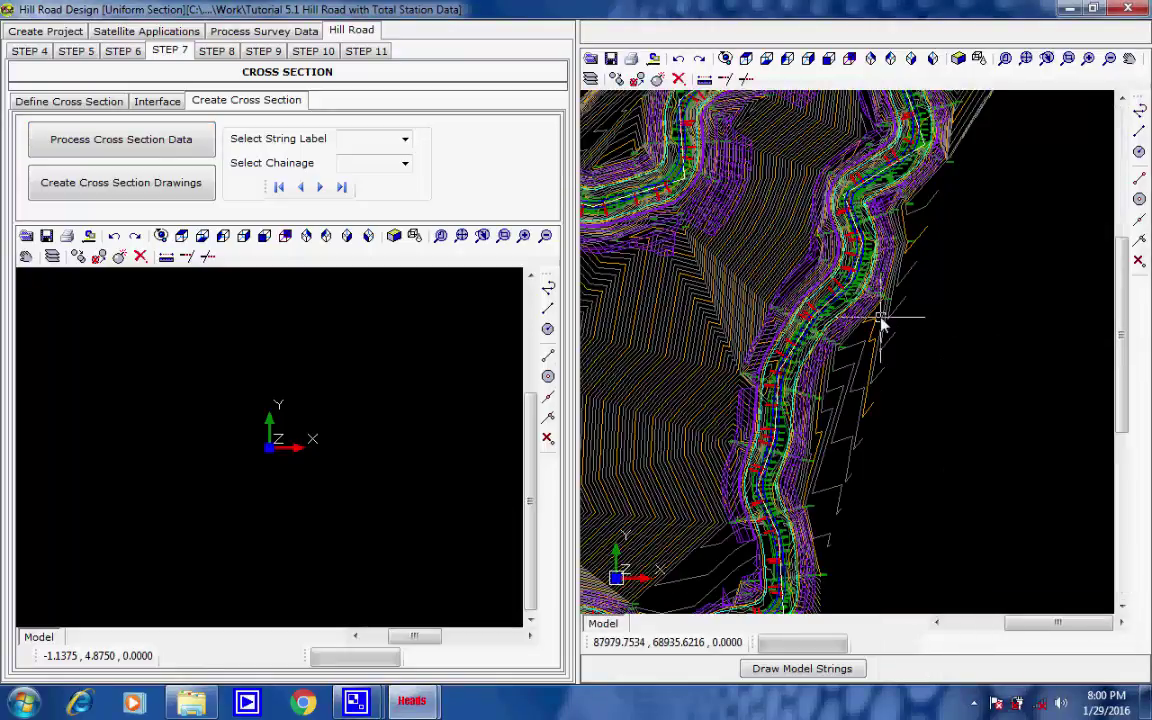
scroll(885, 317, "up", 3)
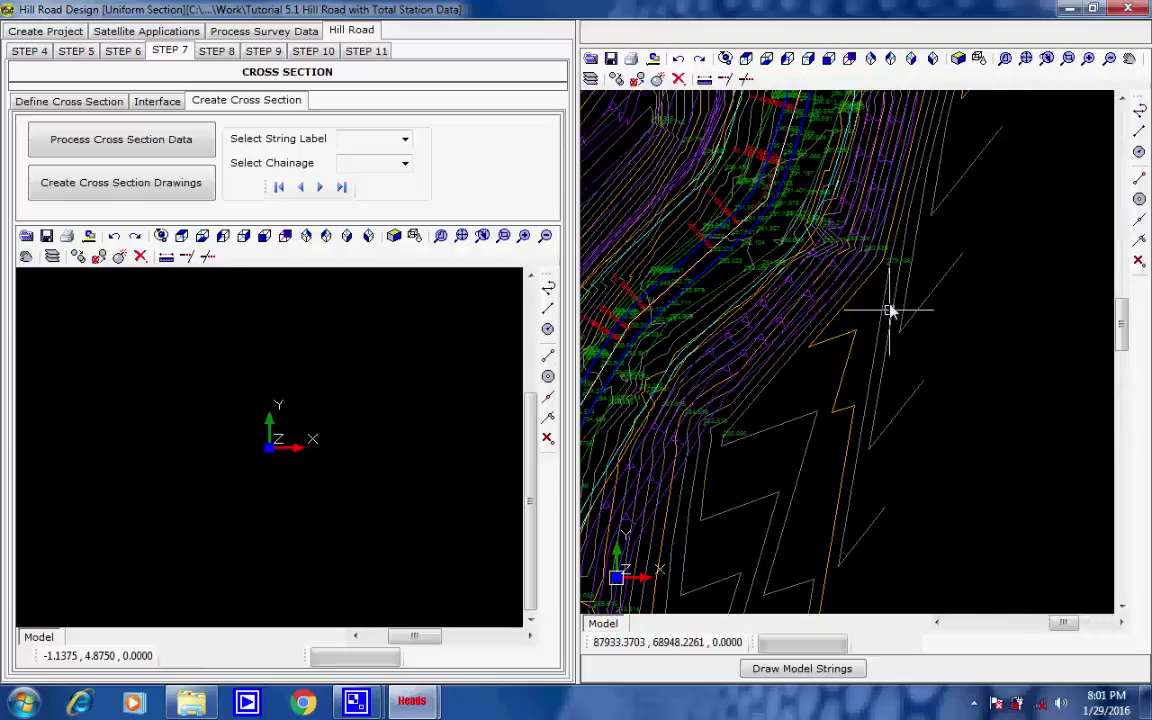
scroll(890, 312, "down", 2)
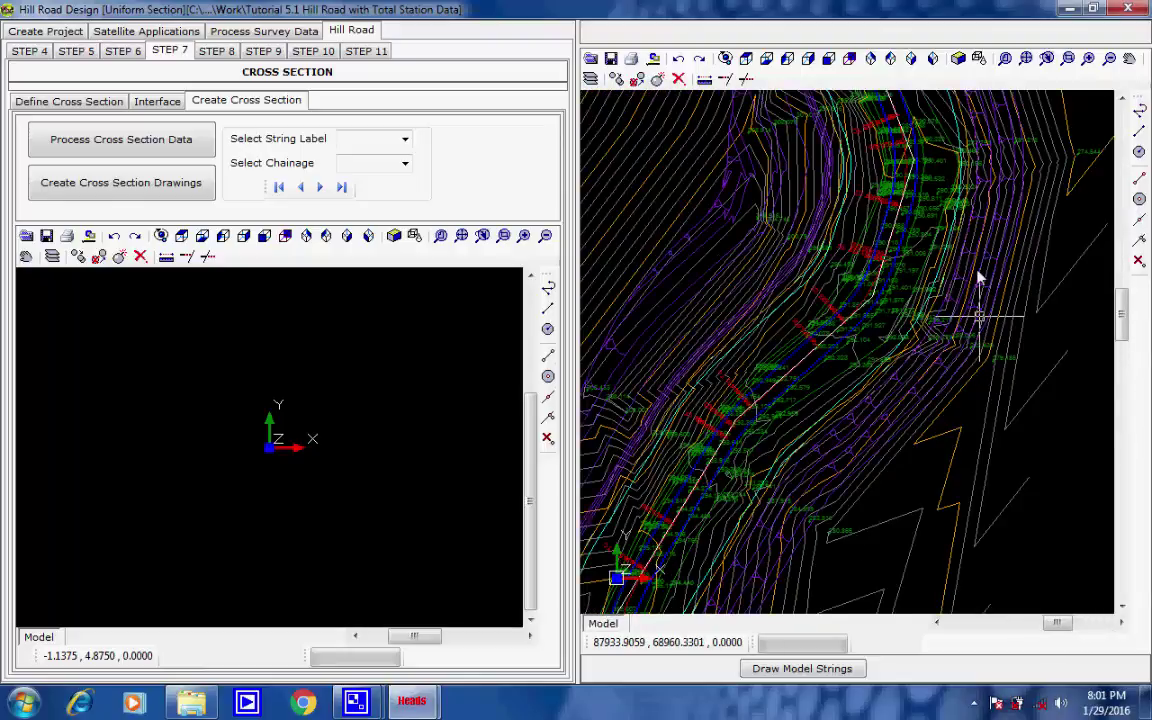
scroll(998, 250, "up", 3)
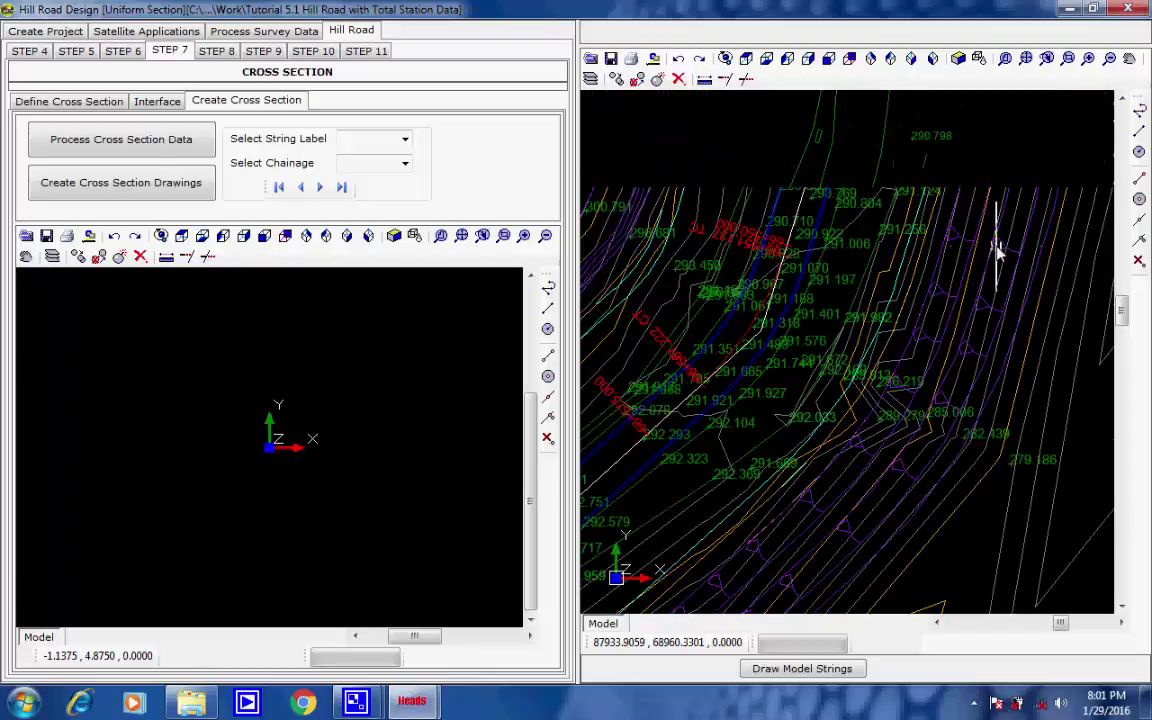
scroll(998, 250, "down", 2)
scroll(998, 252, "down", 2)
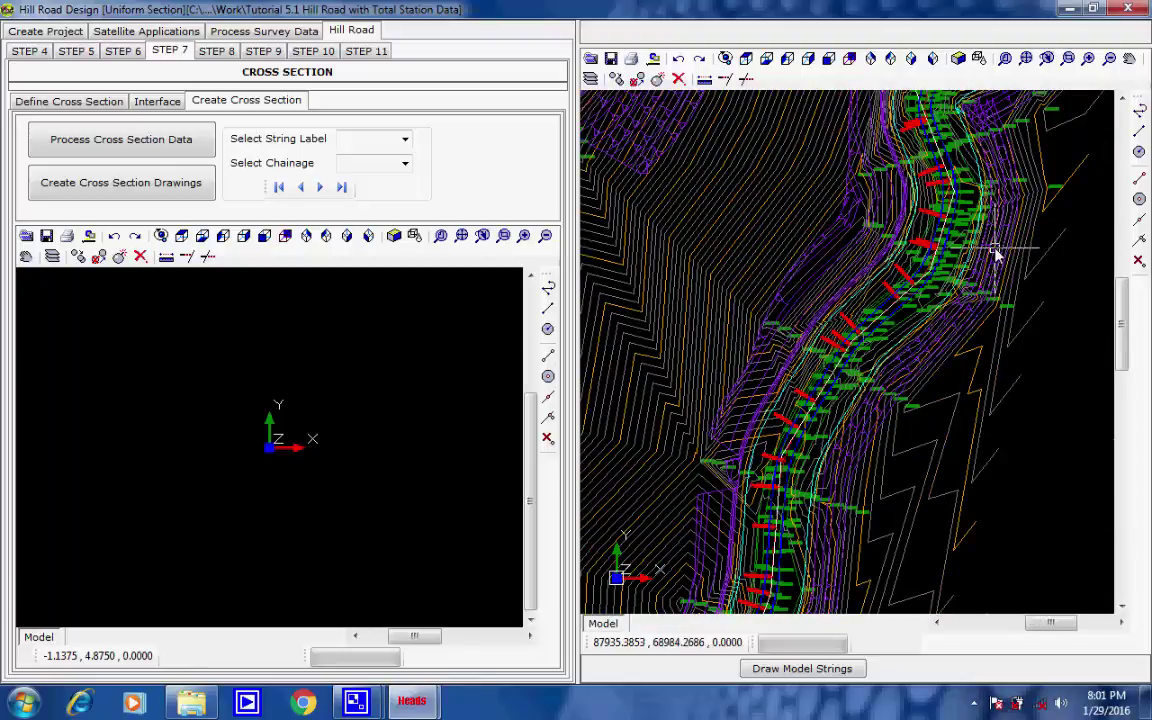
scroll(997, 257, "down", 2)
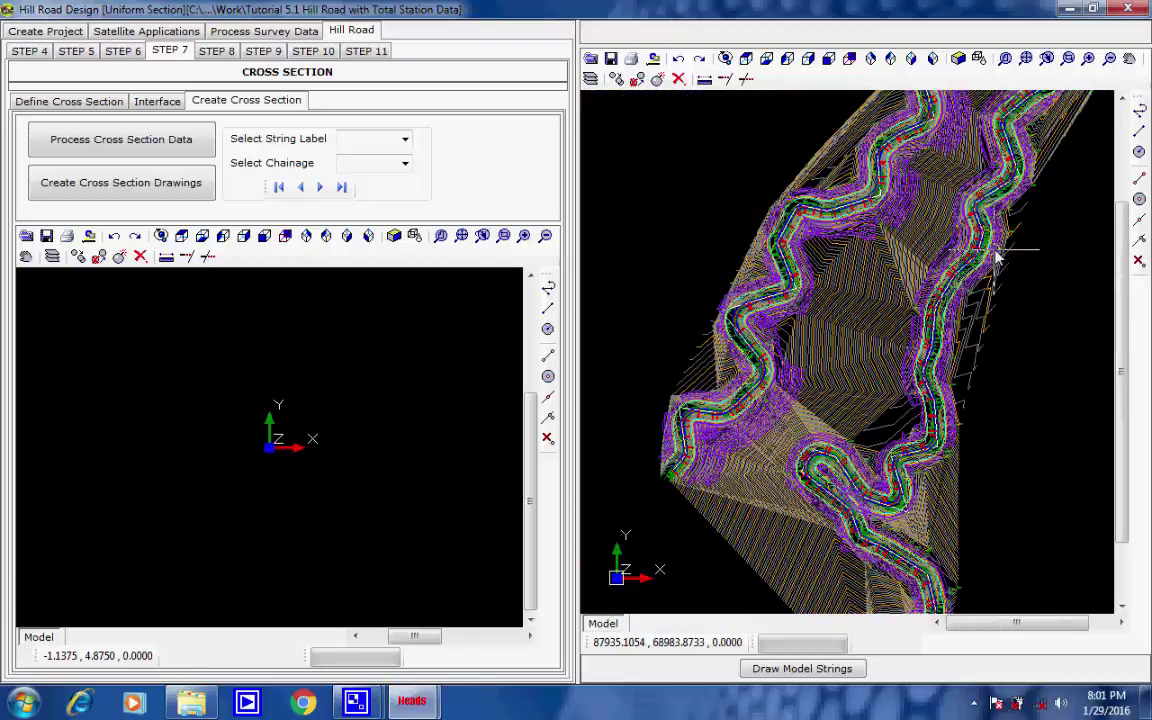
scroll(998, 246, "down", 1)
middle_click_drag(945, 280, 874, 378)
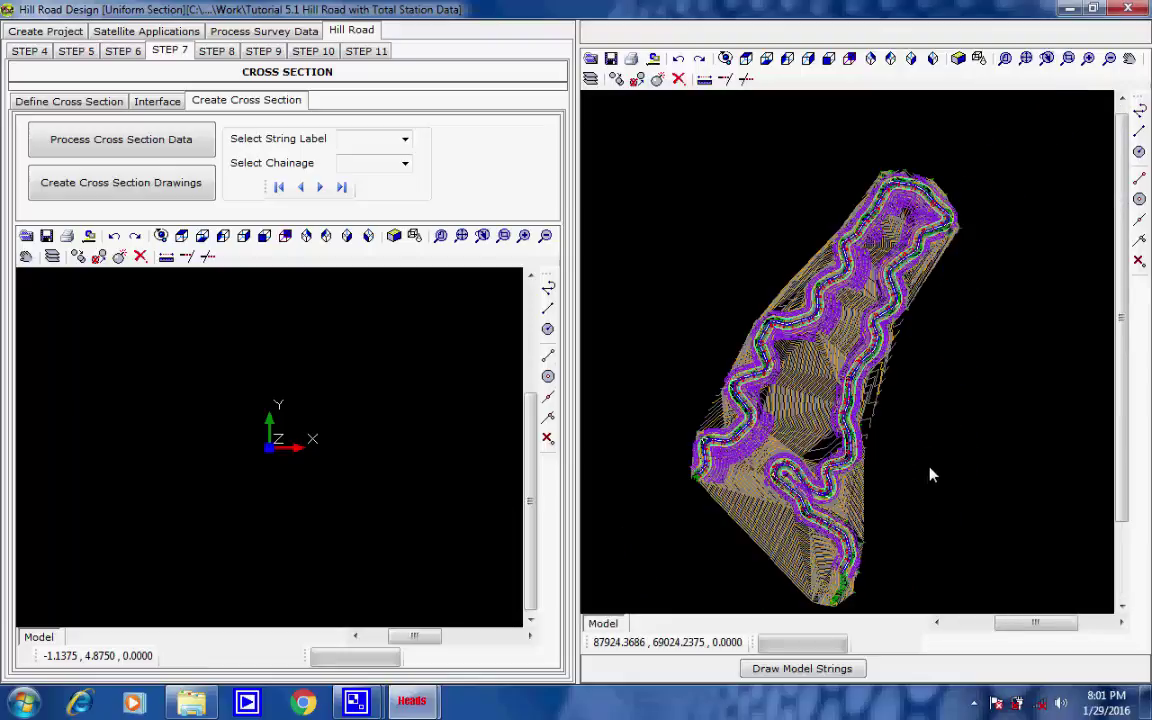
scroll(941, 419, "up", 1)
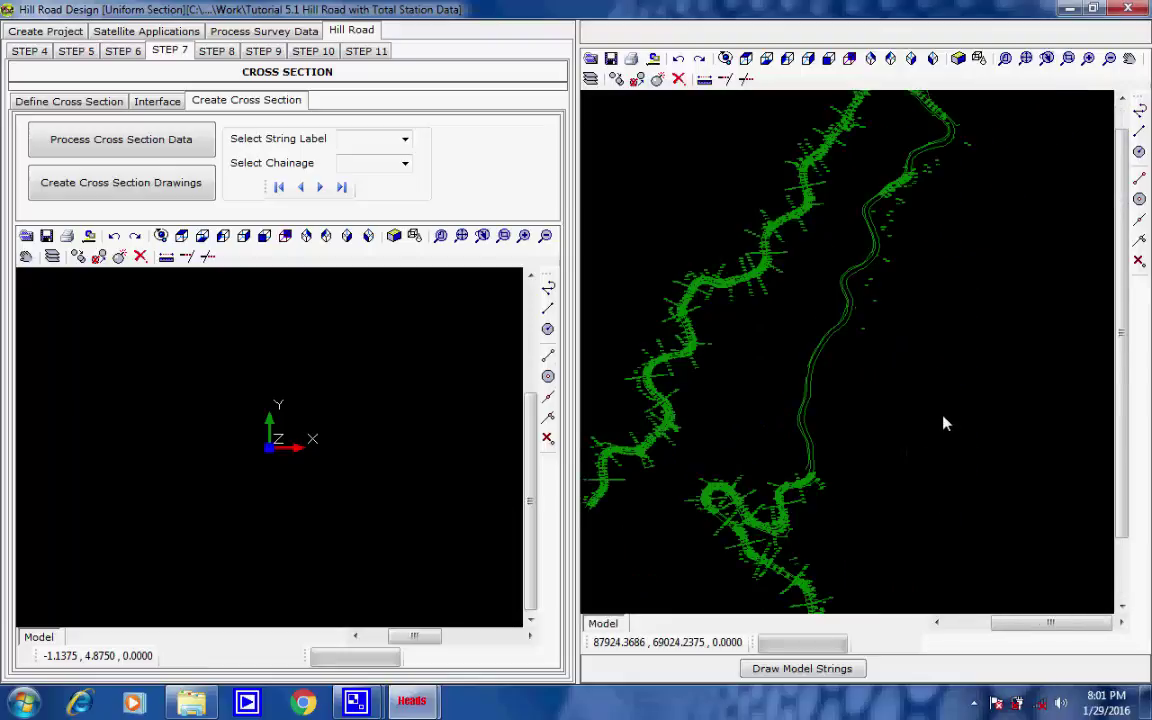
scroll(942, 423, "down", 1)
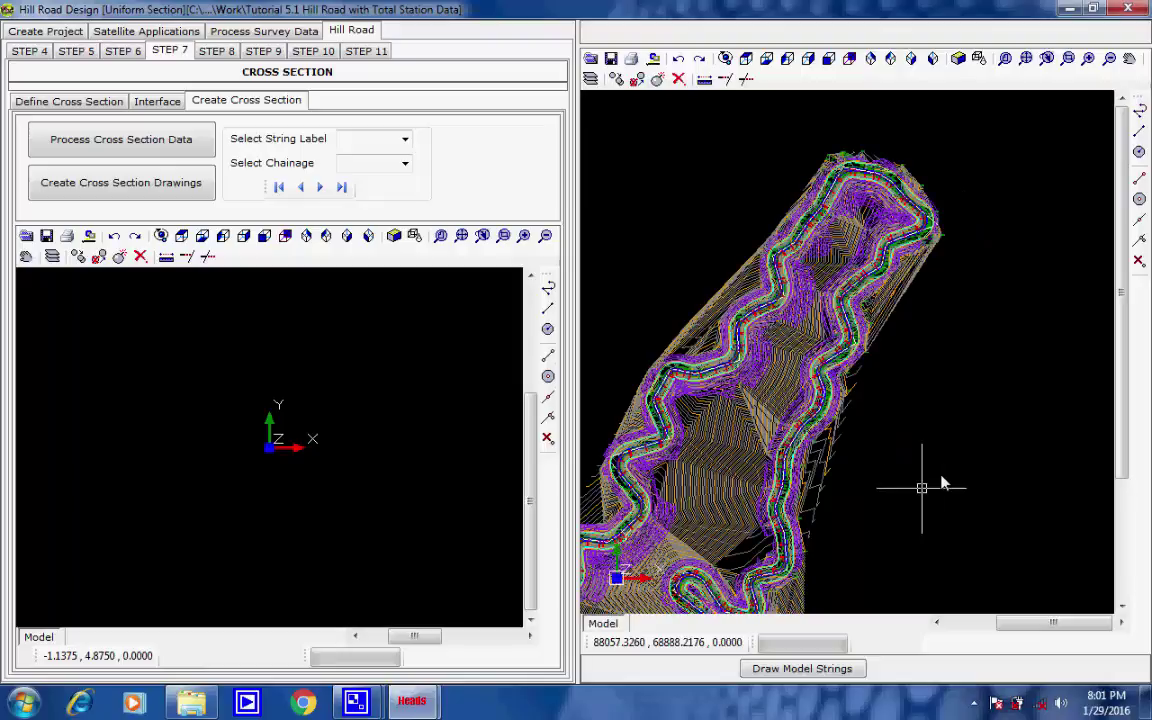
Create the cross section drawings from the processed data.
left_click(135, 188)
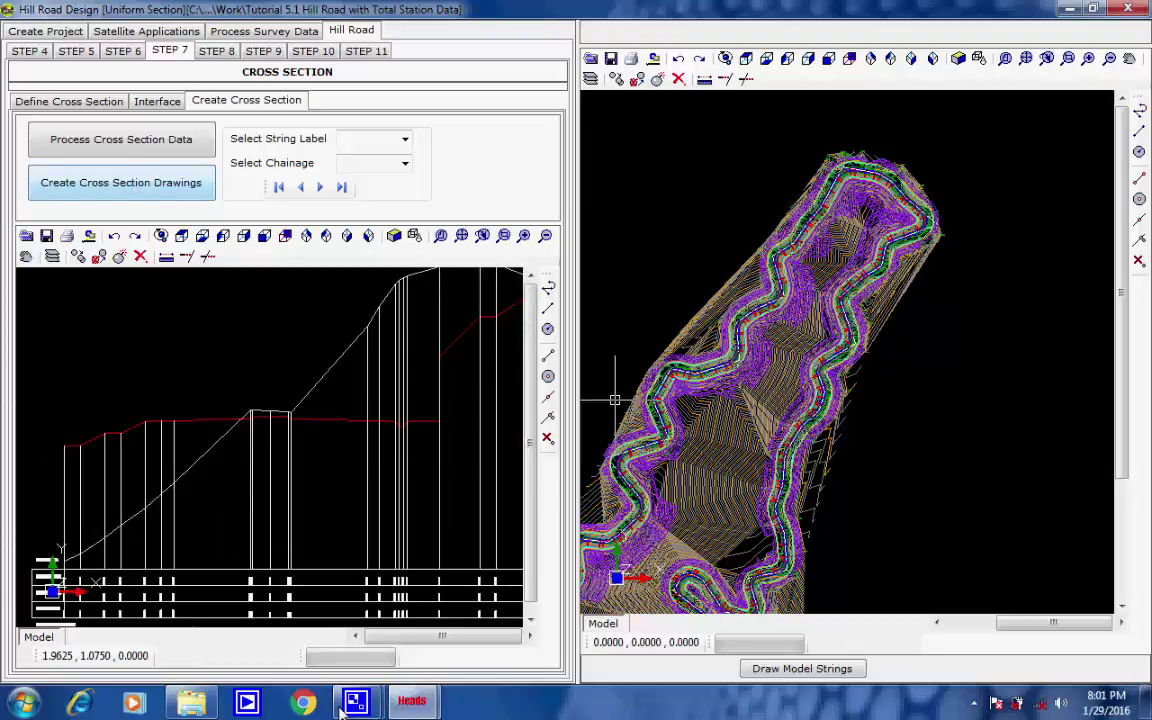
mouse_move(345, 704)
left_click(335, 622)
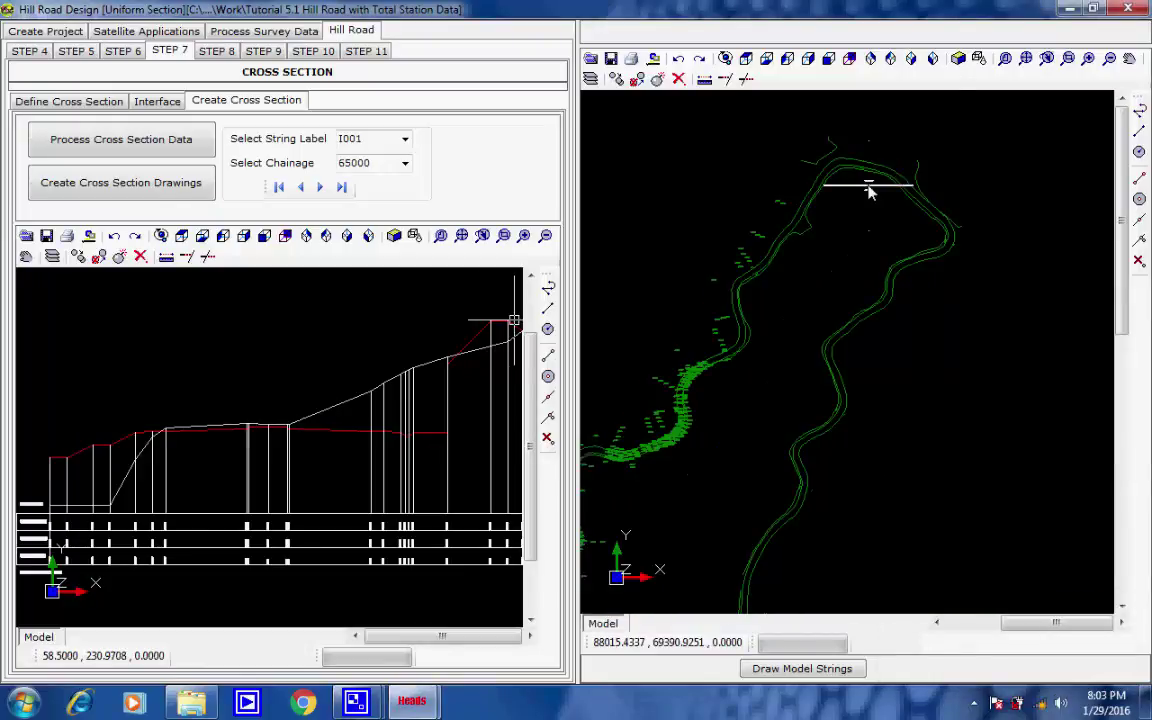
Locate chainage 66+025 on the road plan and display the cross section of string I001 at chainage 66025.
scroll(866, 141, "up", 2)
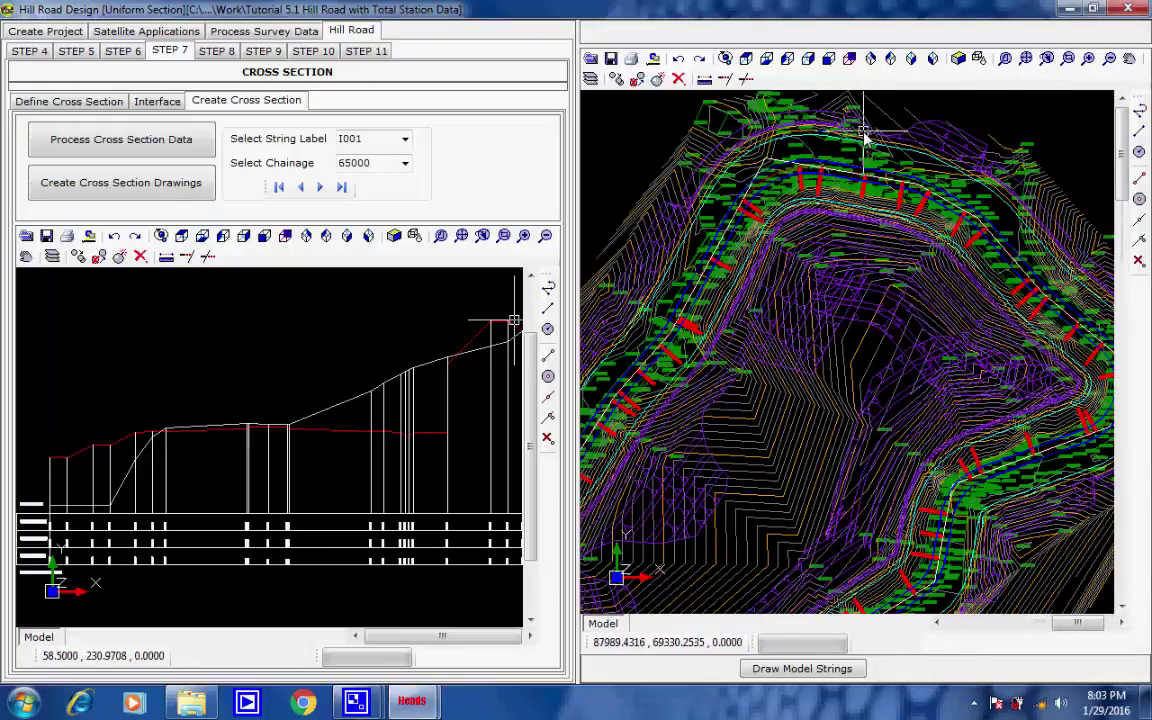
scroll(866, 141, "up", 2)
scroll(768, 188, "up", 1)
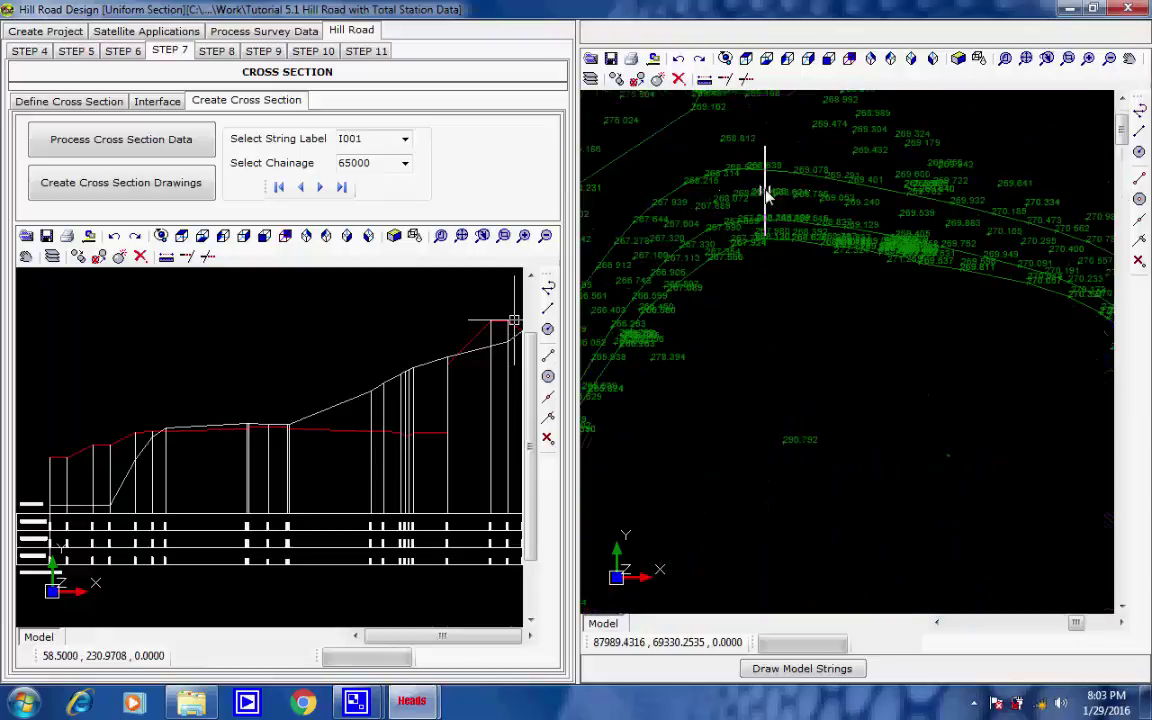
scroll(948, 232, "up", 2)
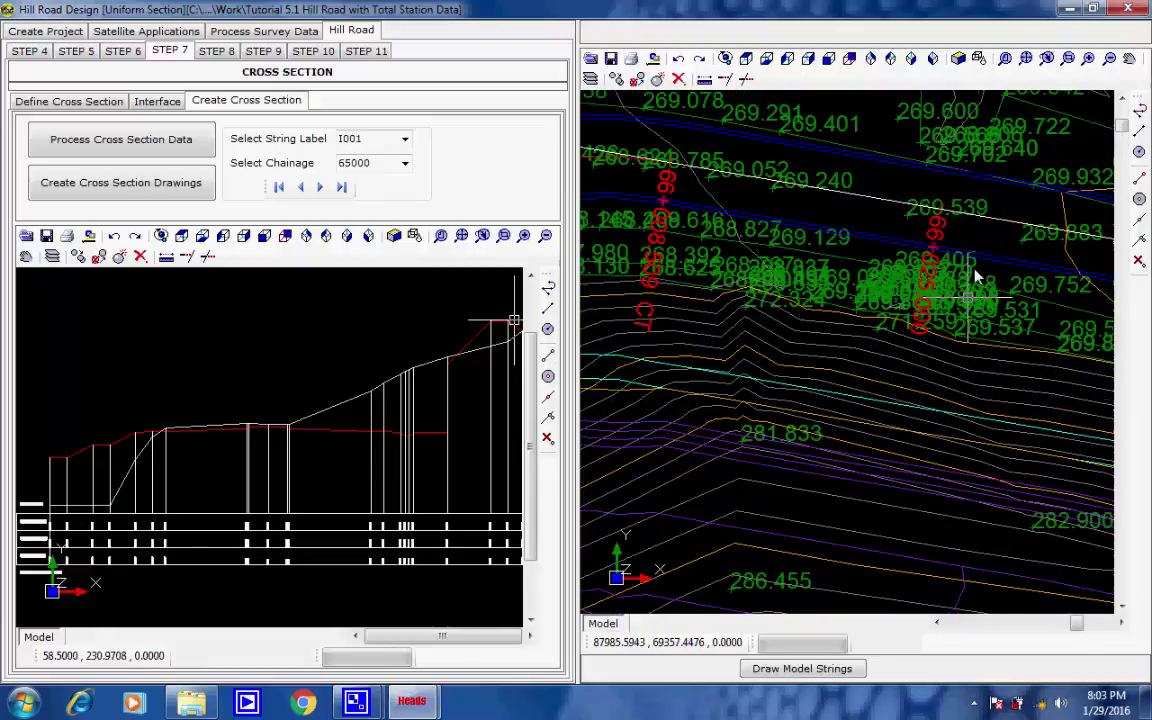
left_click(405, 163)
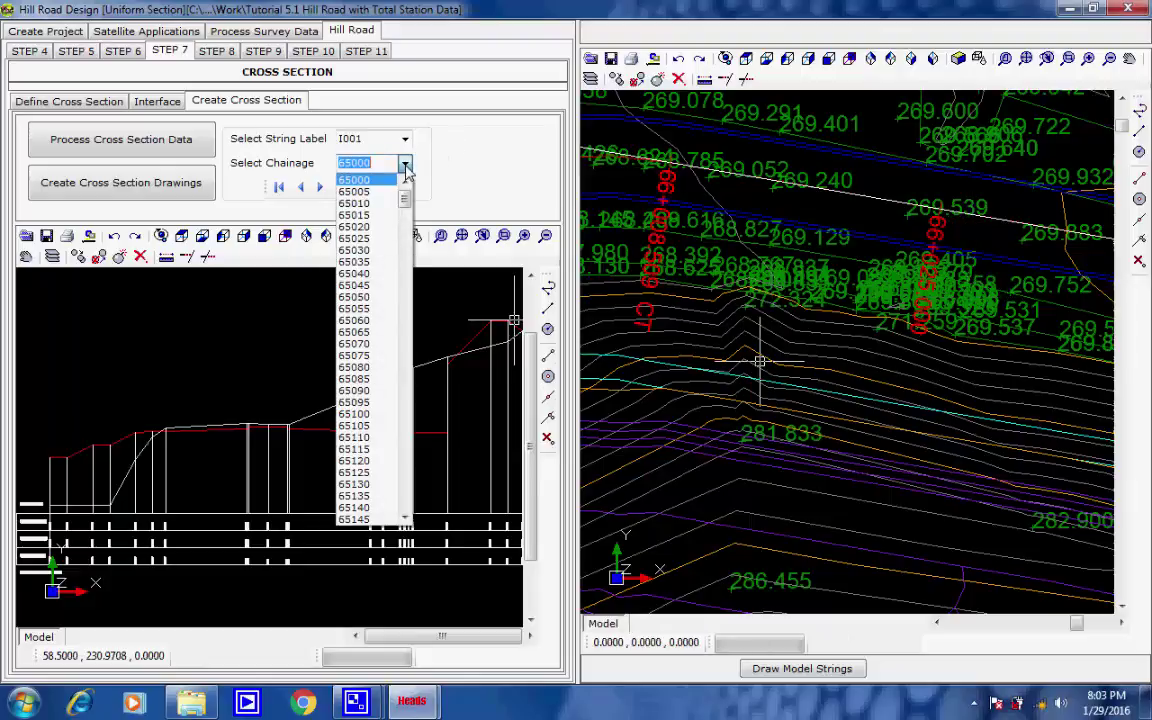
scroll(378, 292, "down", 11)
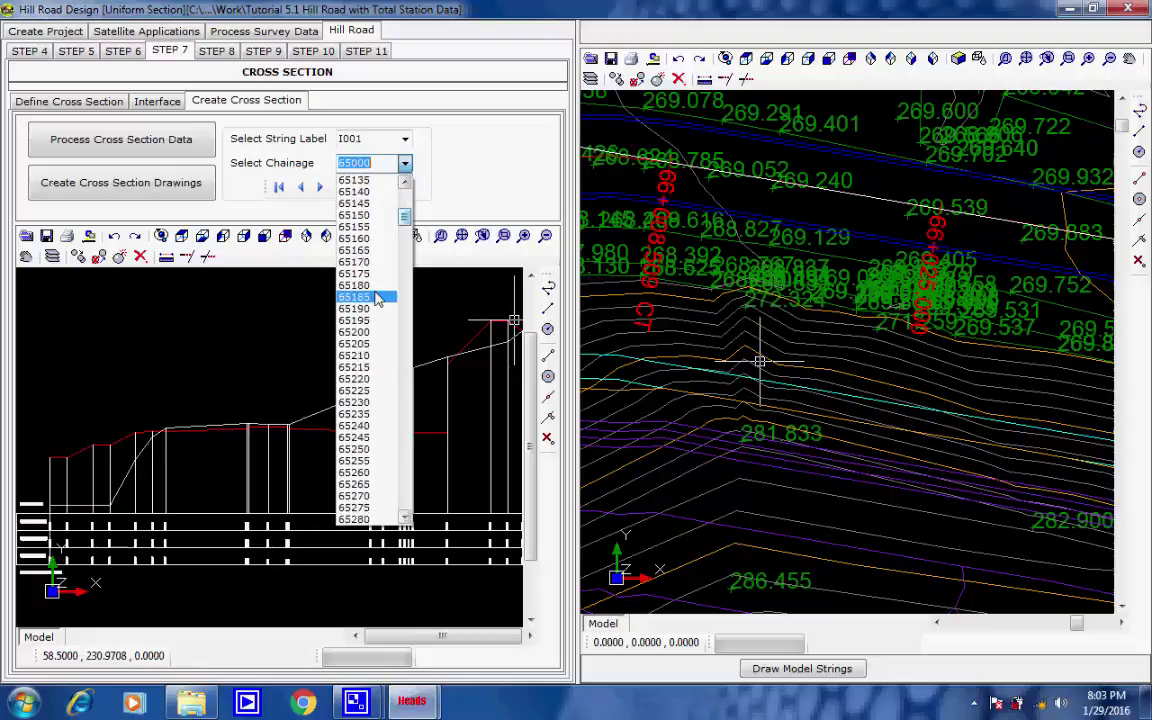
scroll(380, 292, "down", 20)
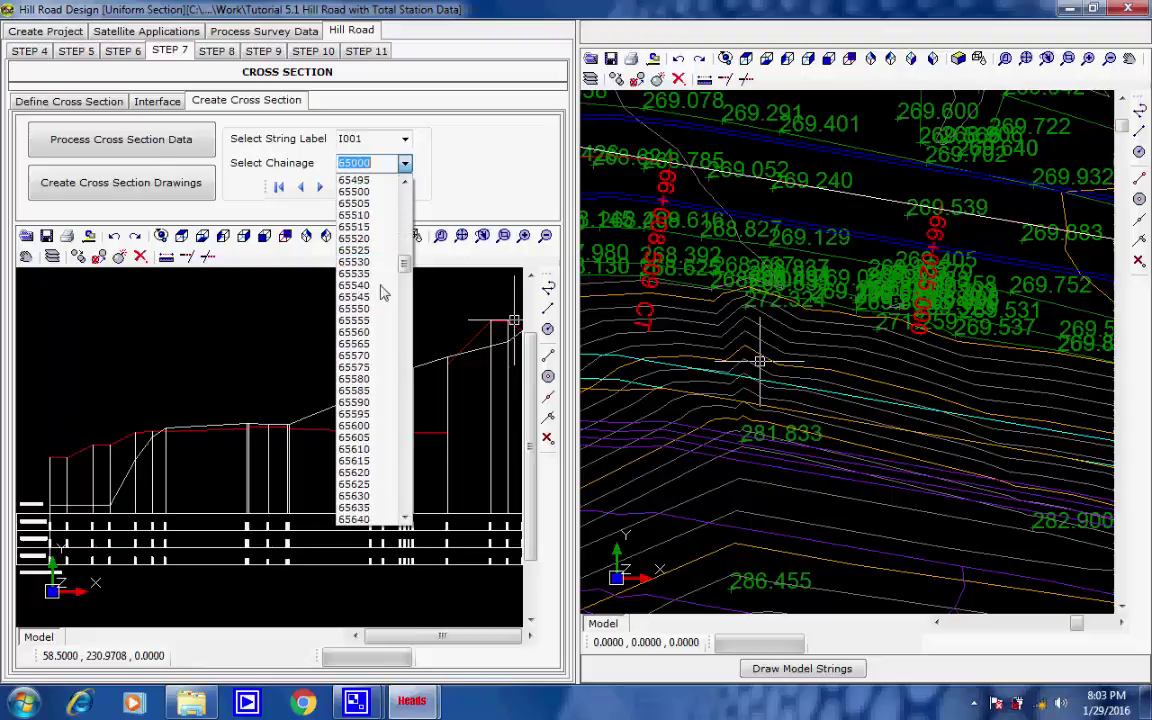
left_click_drag(401, 267, 406, 334)
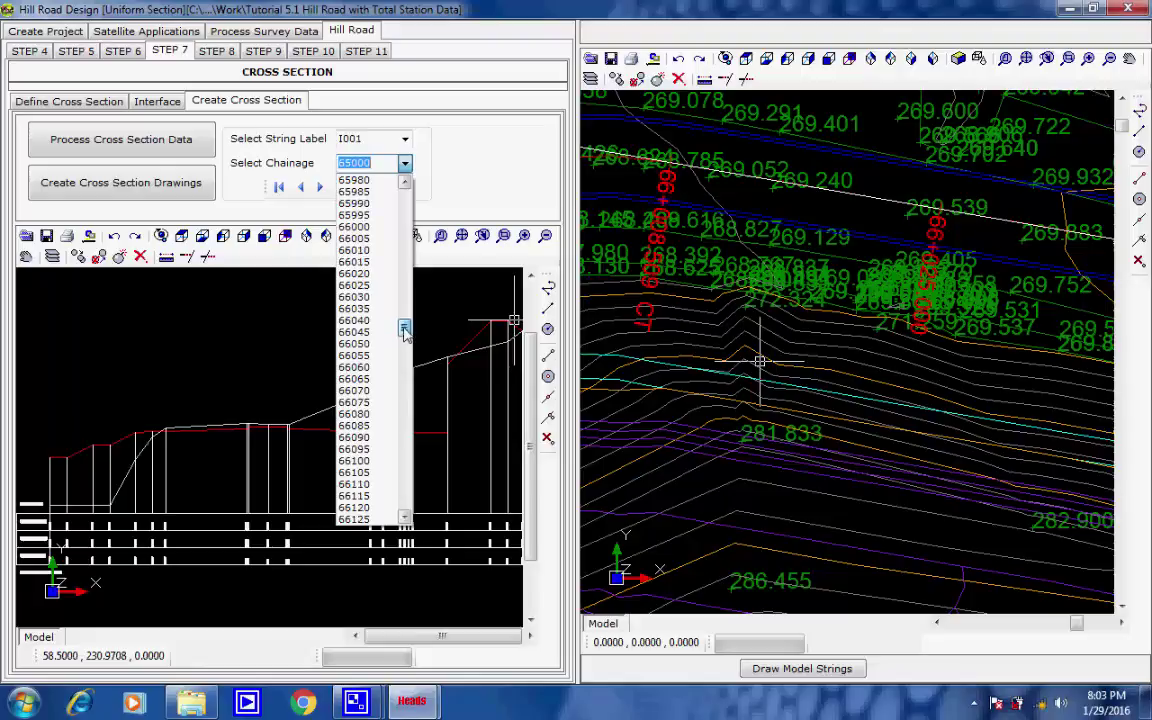
left_click(372, 287)
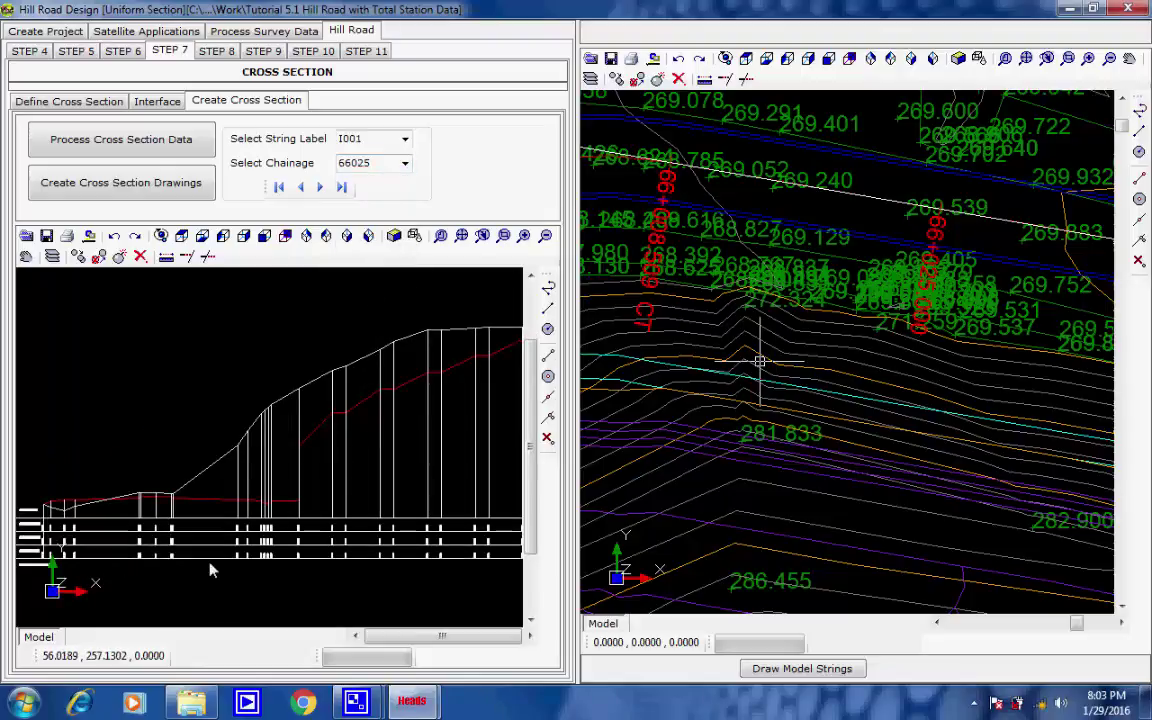
Inspect the chainage label, proposed and existing levels, and offset distances of the displayed cross section, comparing it with the plan.
scroll(188, 505, "up", 2)
scroll(137, 540, "up", 2)
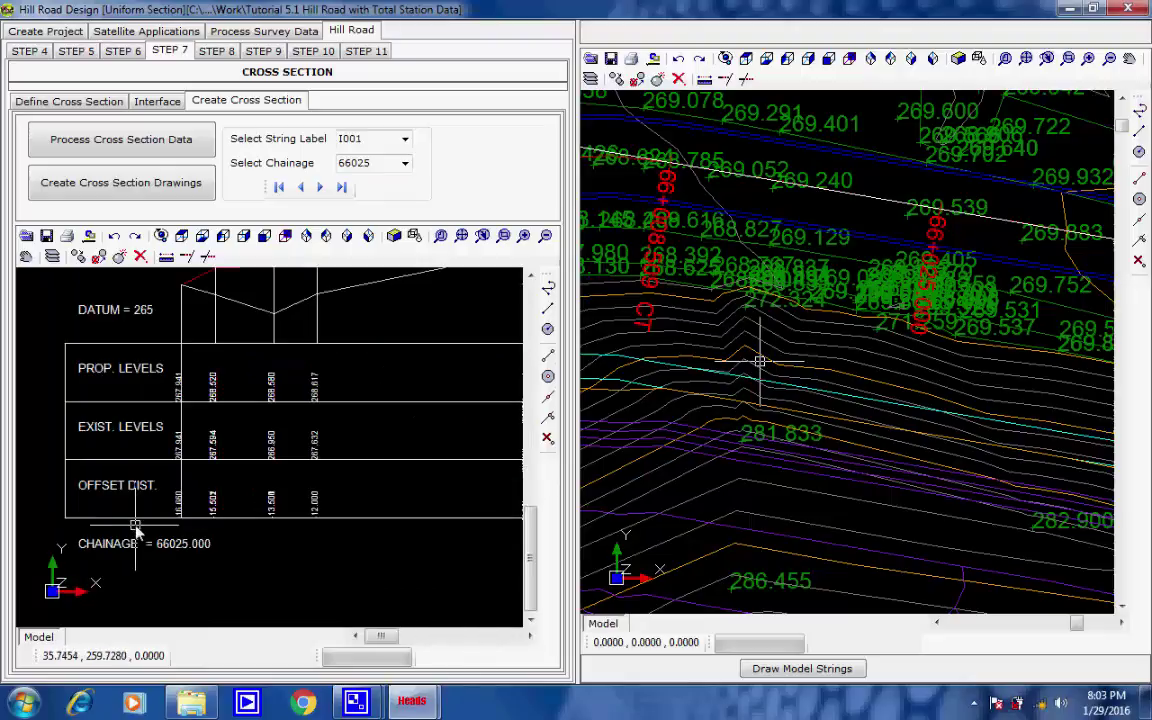
scroll(190, 600, "up", 2)
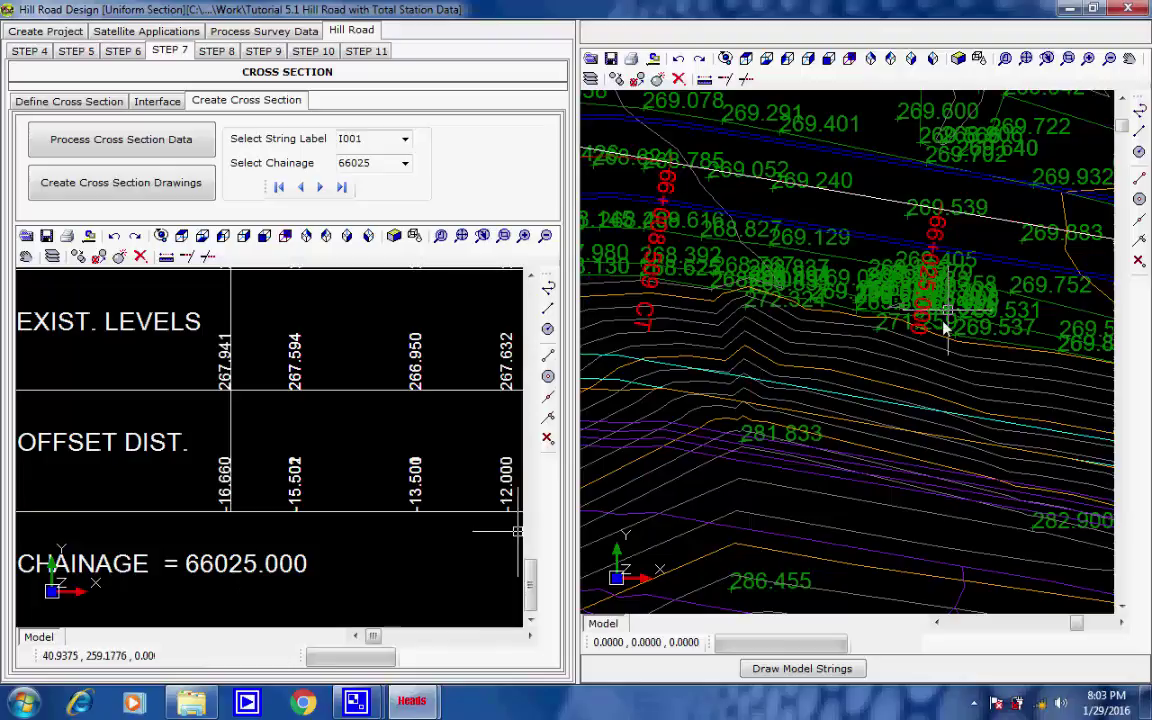
scroll(356, 437, "down", 4)
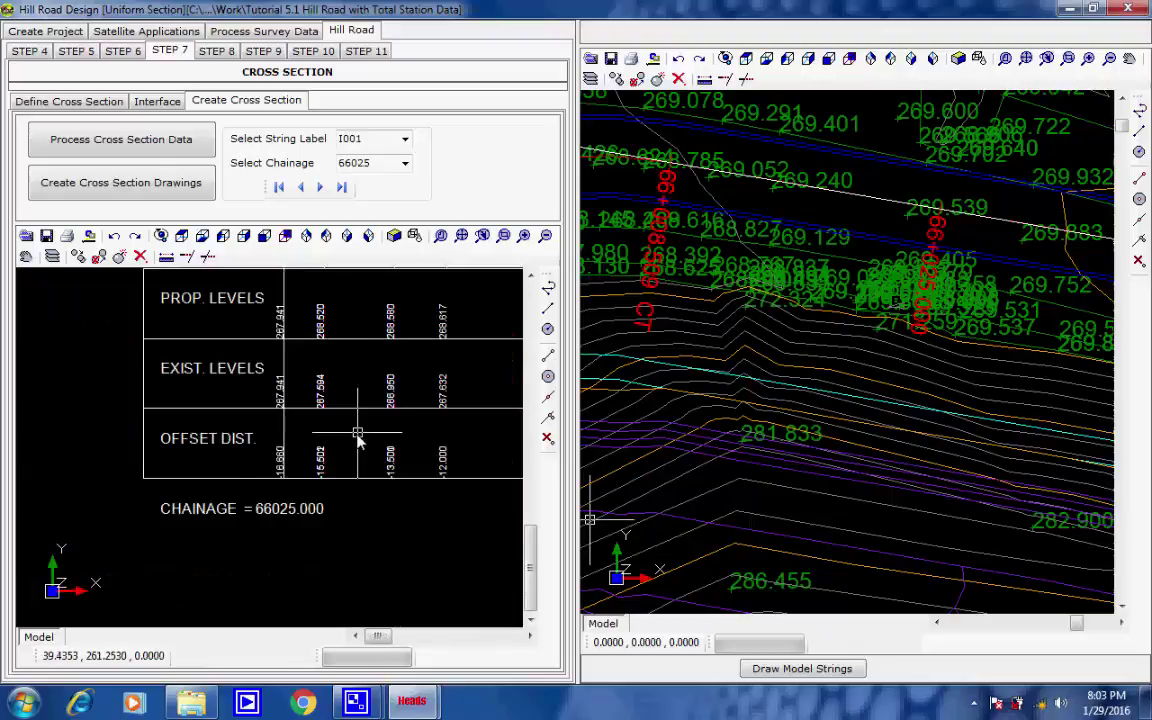
scroll(352, 436, "down", 3)
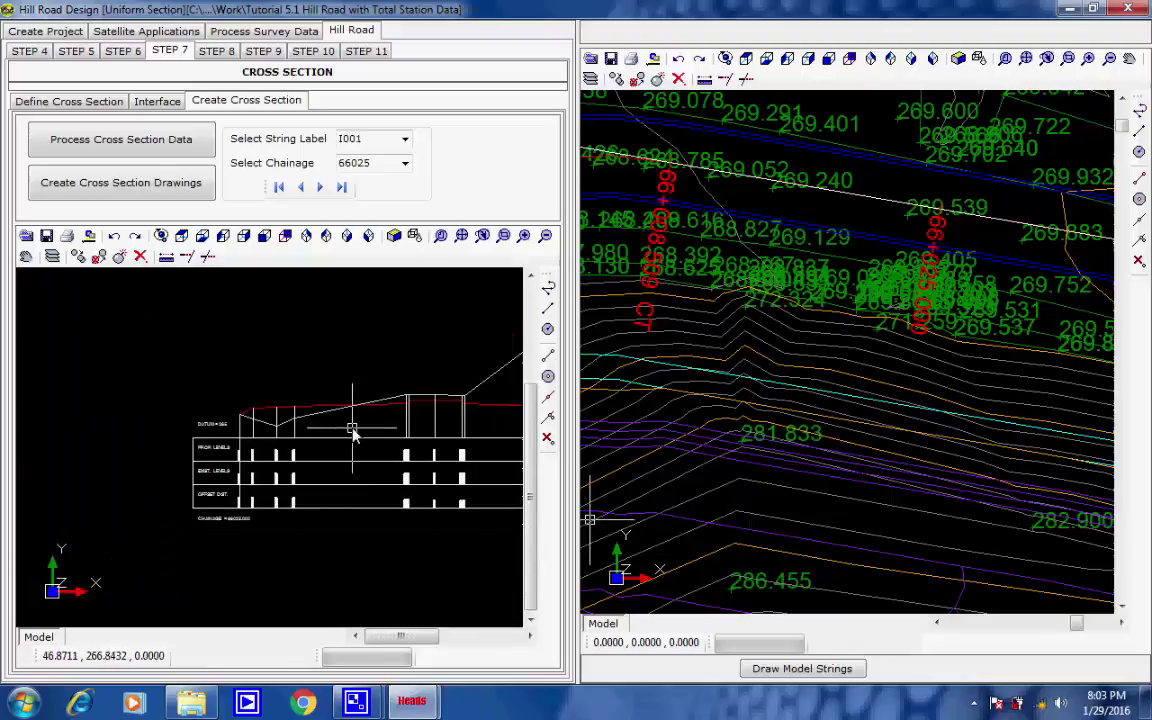
Examine the existing and proposed level lines of the cross section at chainage 66025, and view the whole road plan.
scroll(340, 440, "down", 4)
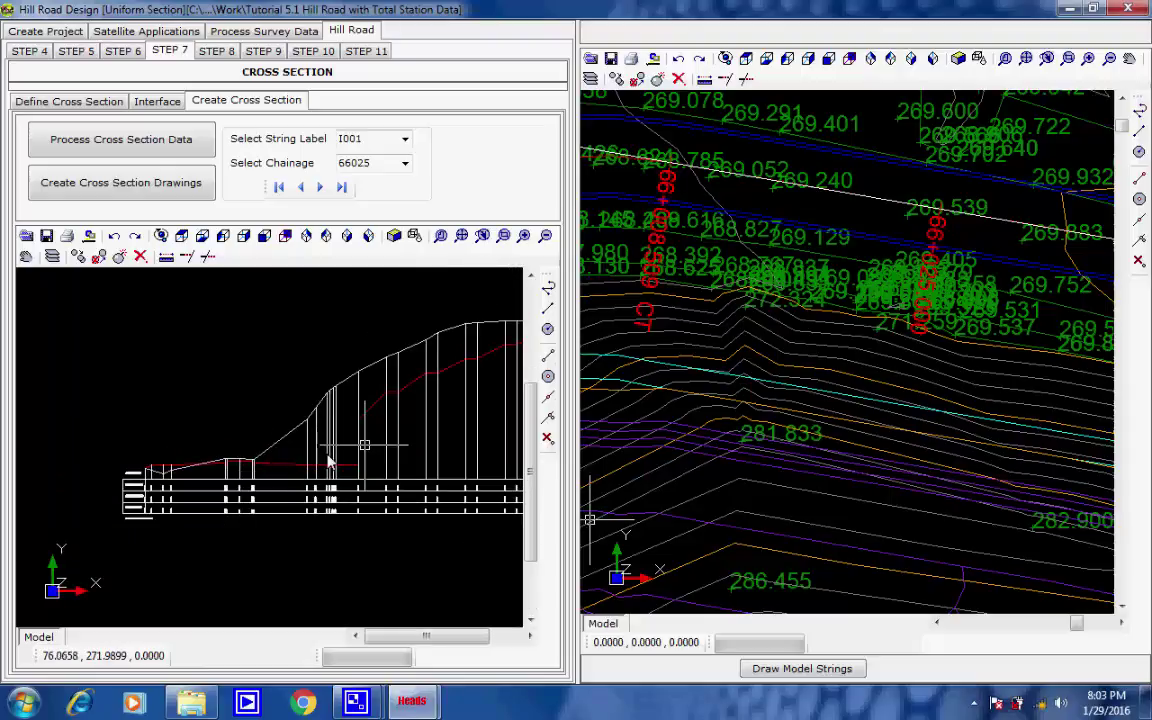
scroll(280, 470, "up", 3)
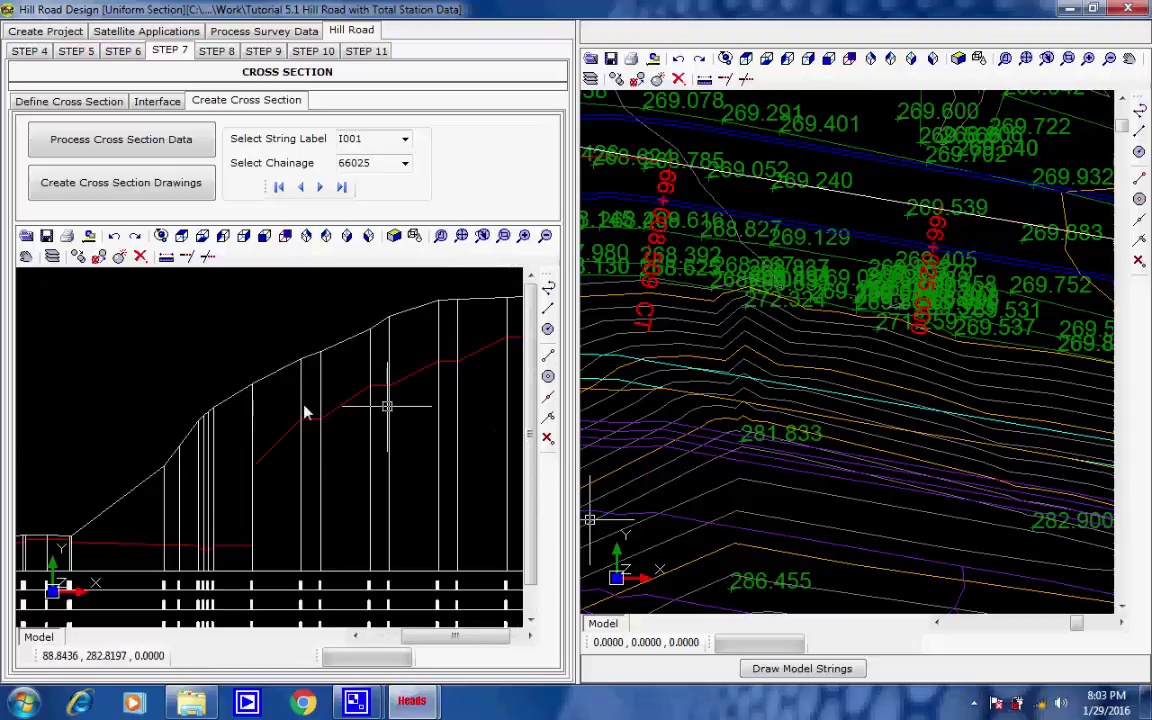
scroll(303, 411, "up", 3)
scroll(358, 378, "up", 1)
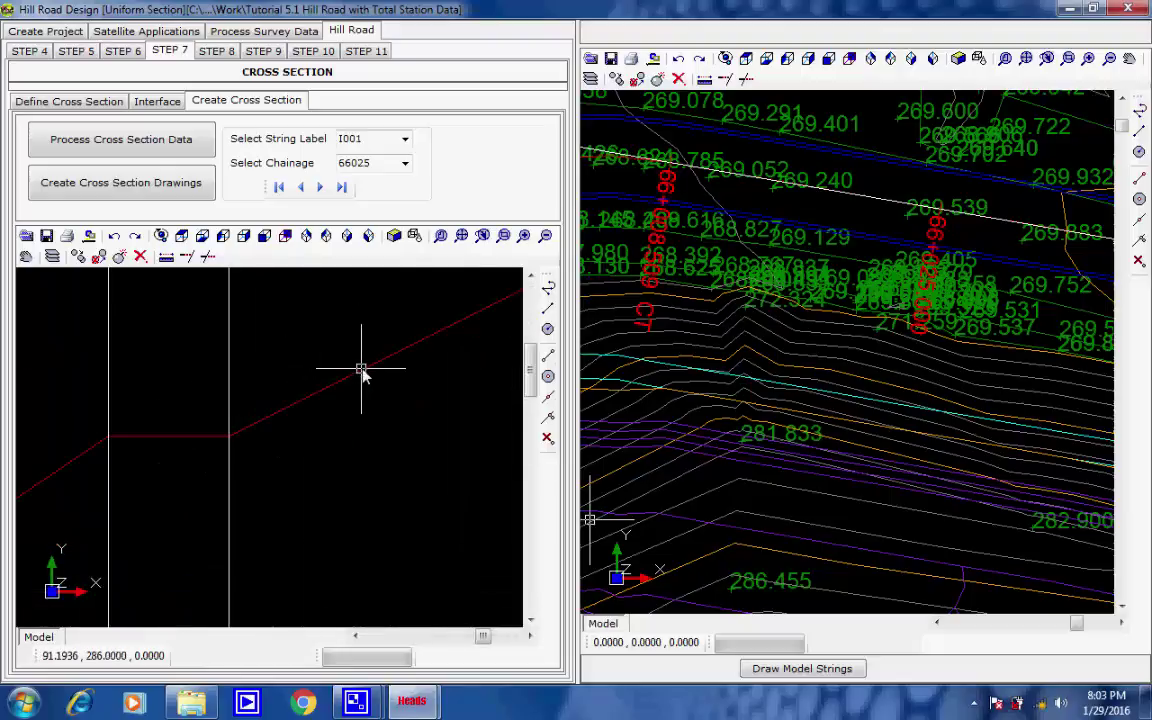
scroll(345, 370, "down", 4)
scroll(338, 364, "down", 3)
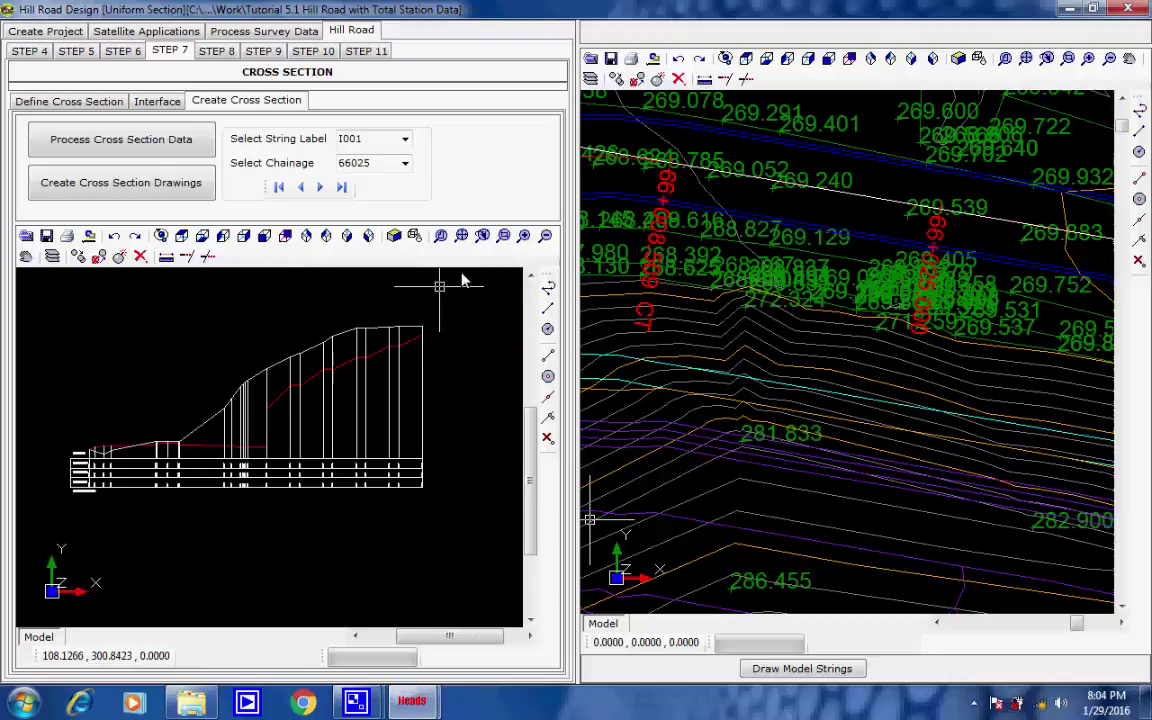
left_click(461, 235)
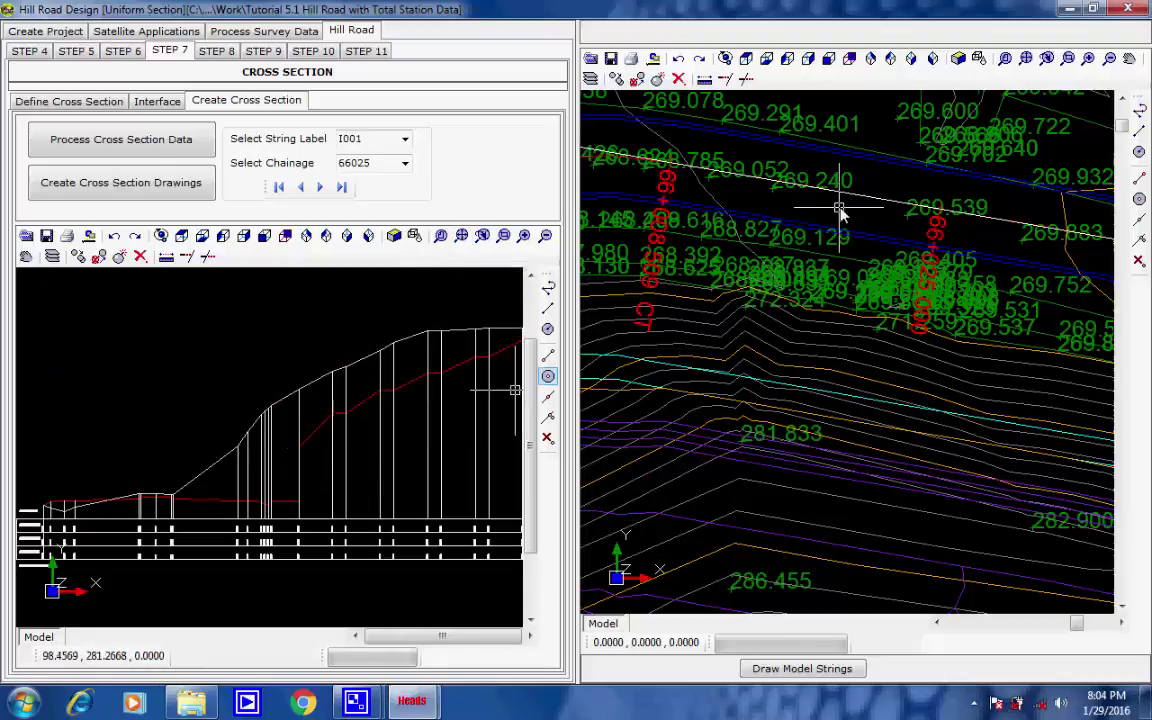
left_click(1026, 60)
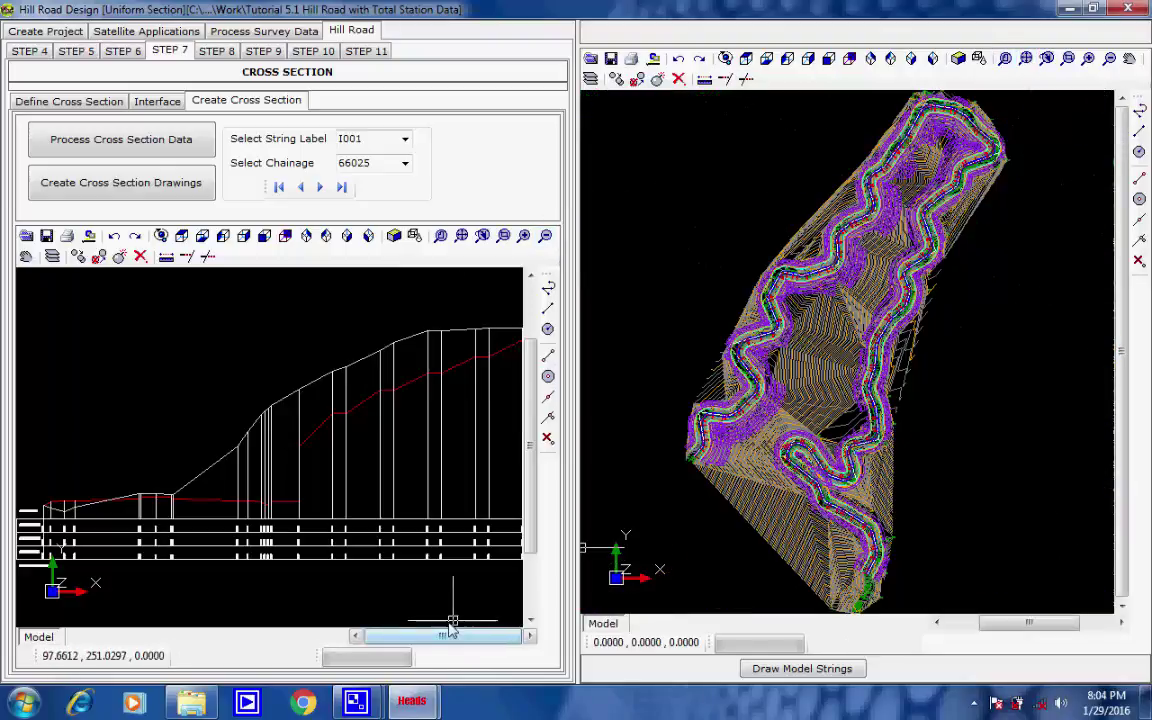
Define the BC, DBM and WMM pavement layers for both main road carriageways with the default data and save them.
left_click(226, 52)
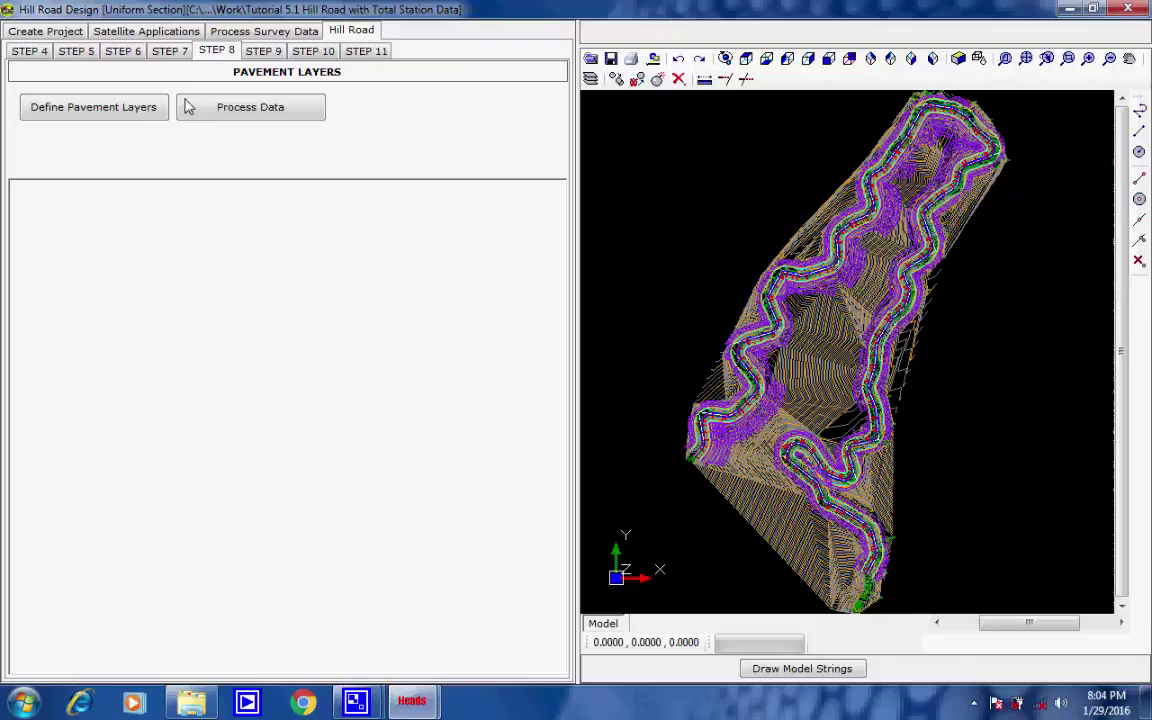
left_click(131, 112)
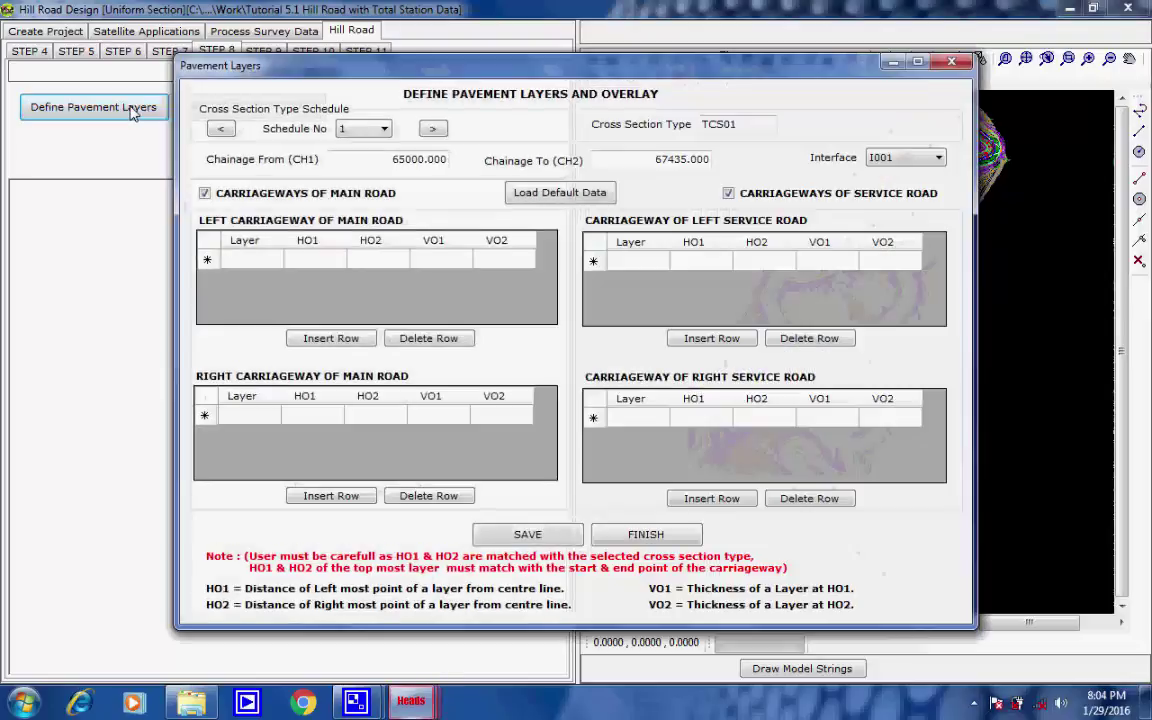
left_click(522, 195)
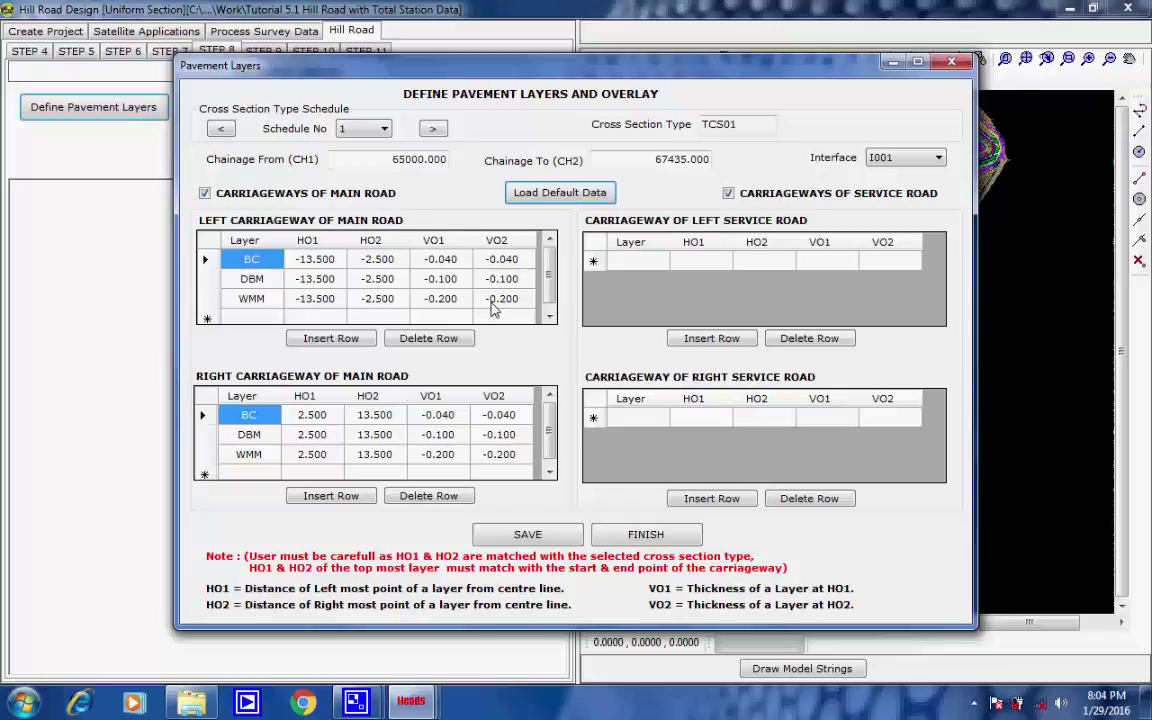
left_click(527, 536)
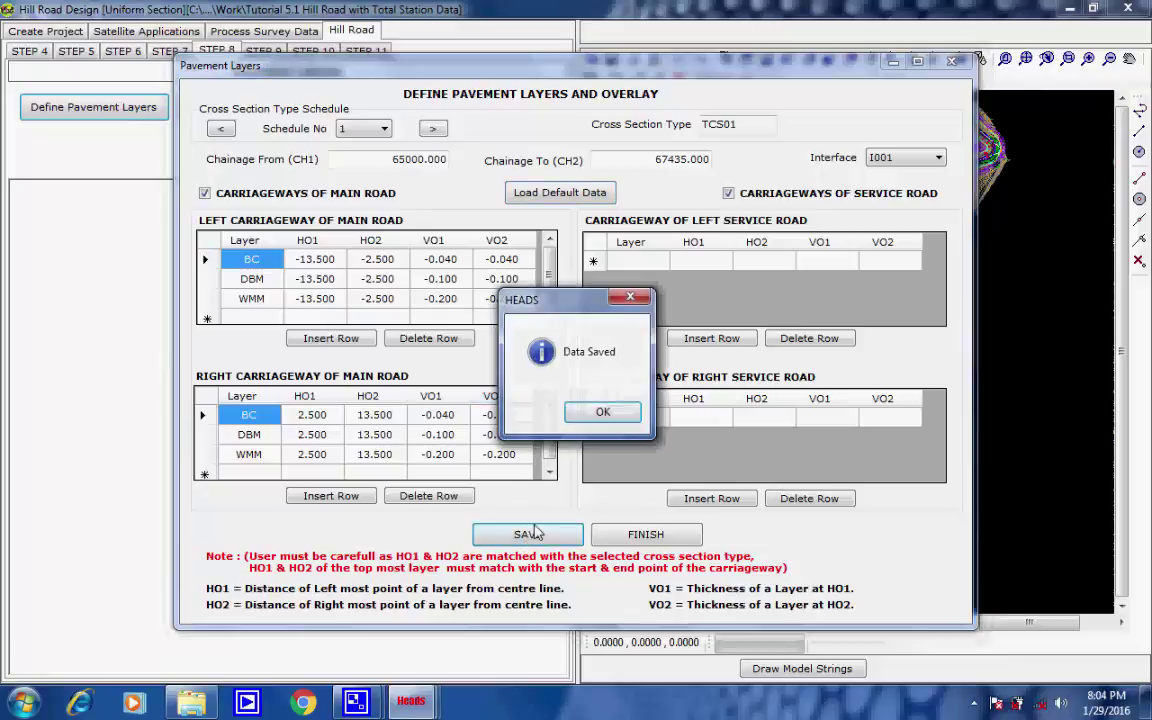
left_click(597, 411)
left_click(632, 536)
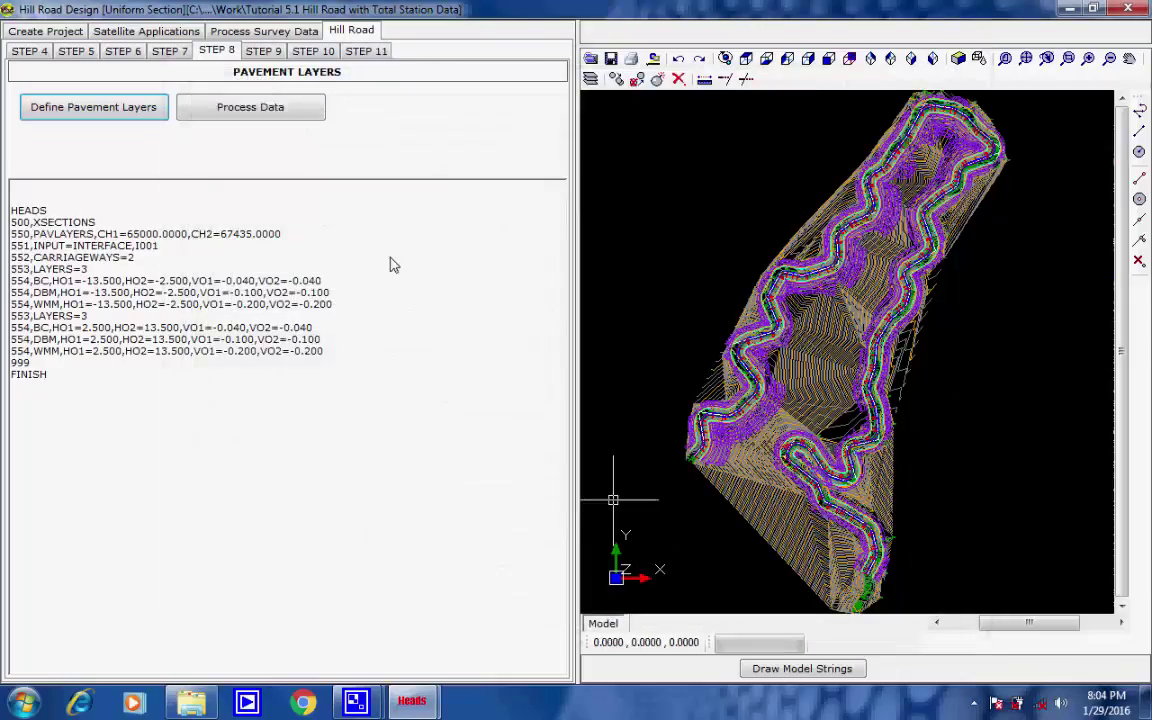
Review the generated pavement layer input data and process it for the cross sections.
left_click_drag(55, 190, 98, 392)
left_click(118, 402)
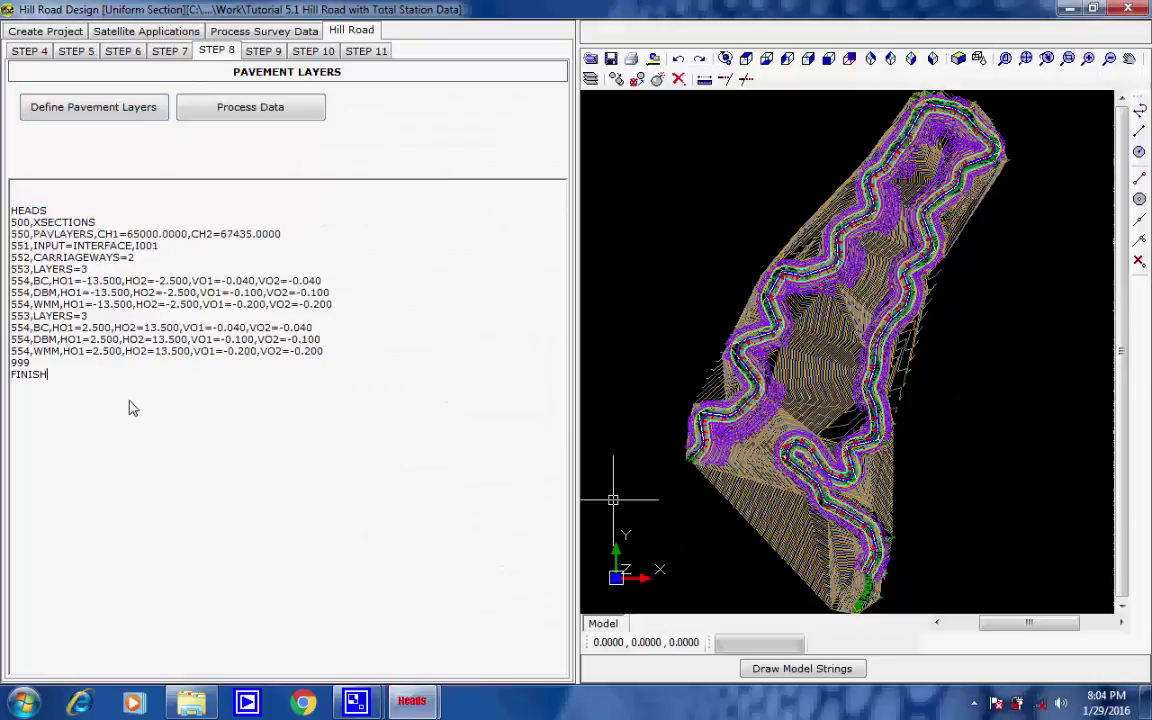
left_click(232, 113)
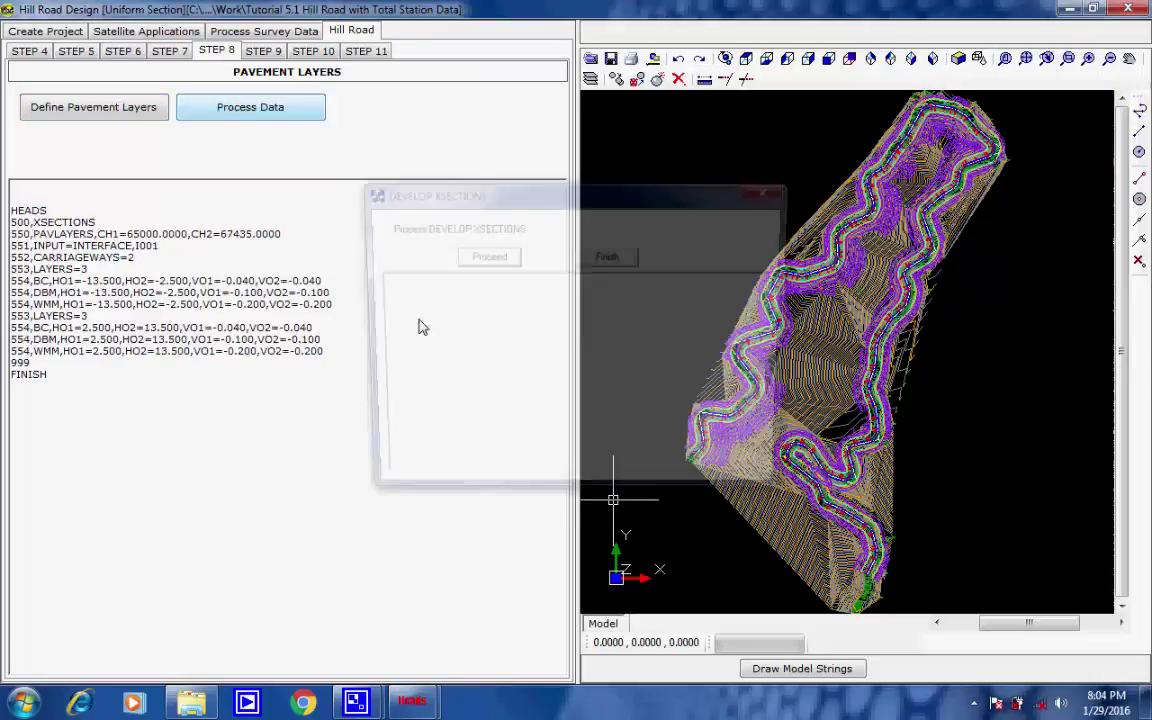
left_click(480, 258)
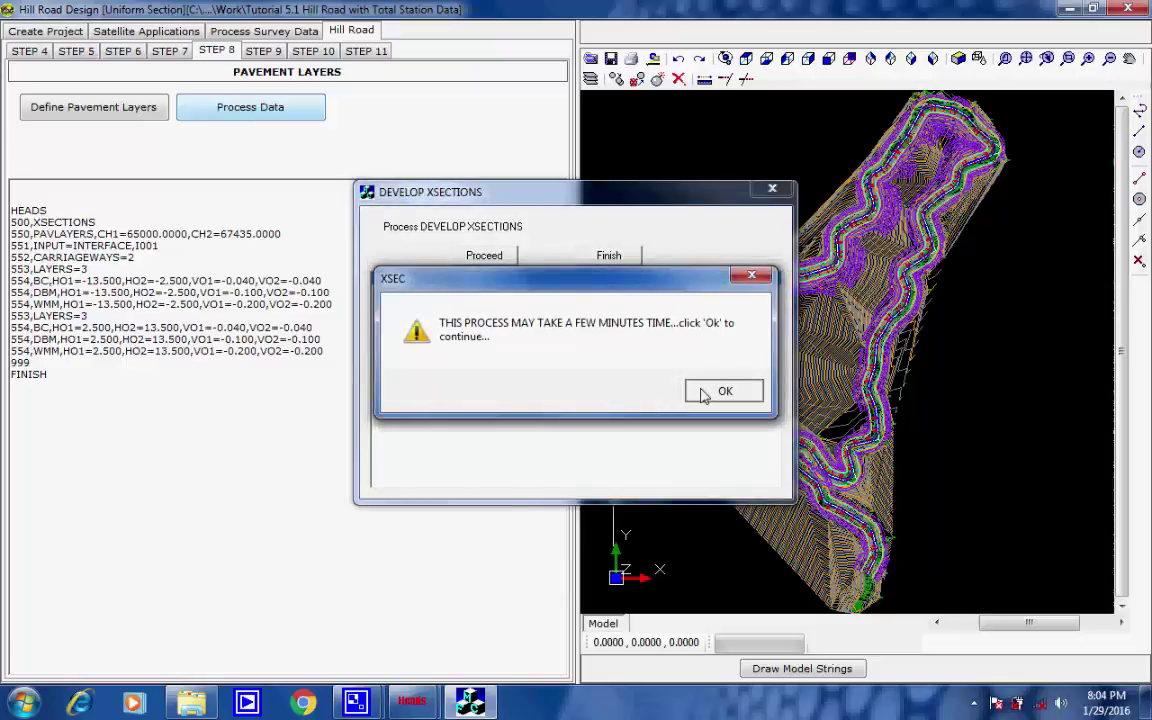
left_click(722, 391)
mouse_move(355, 701)
left_click(260, 605)
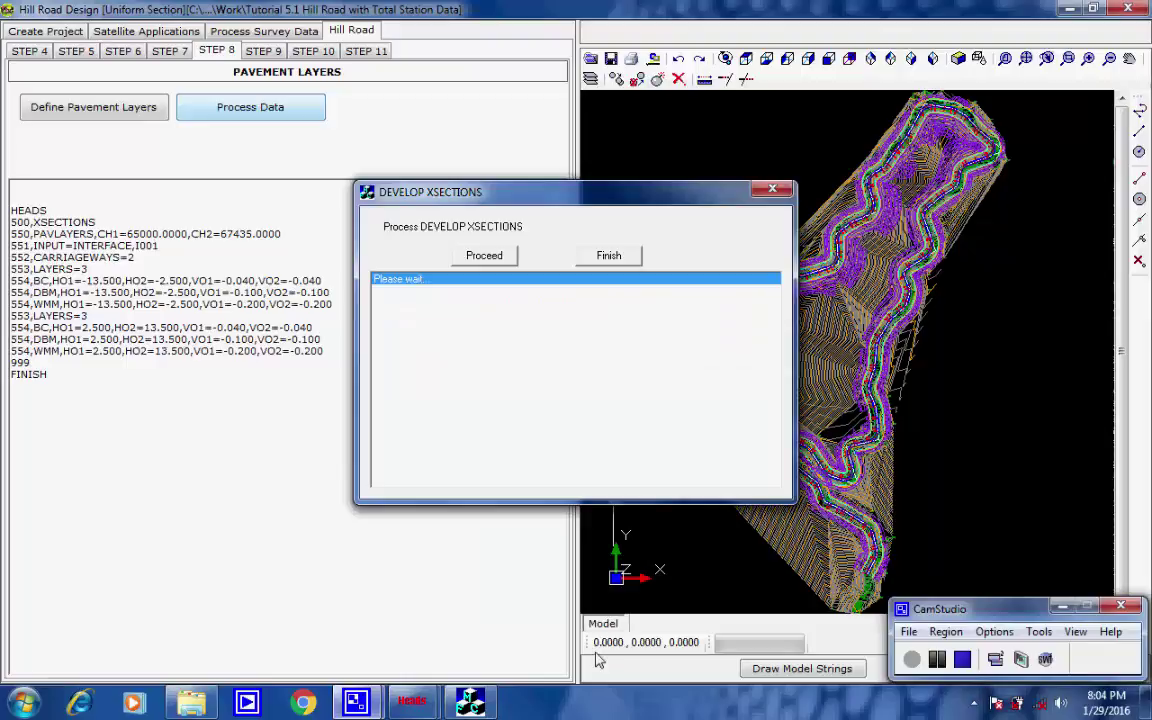
left_click(738, 397)
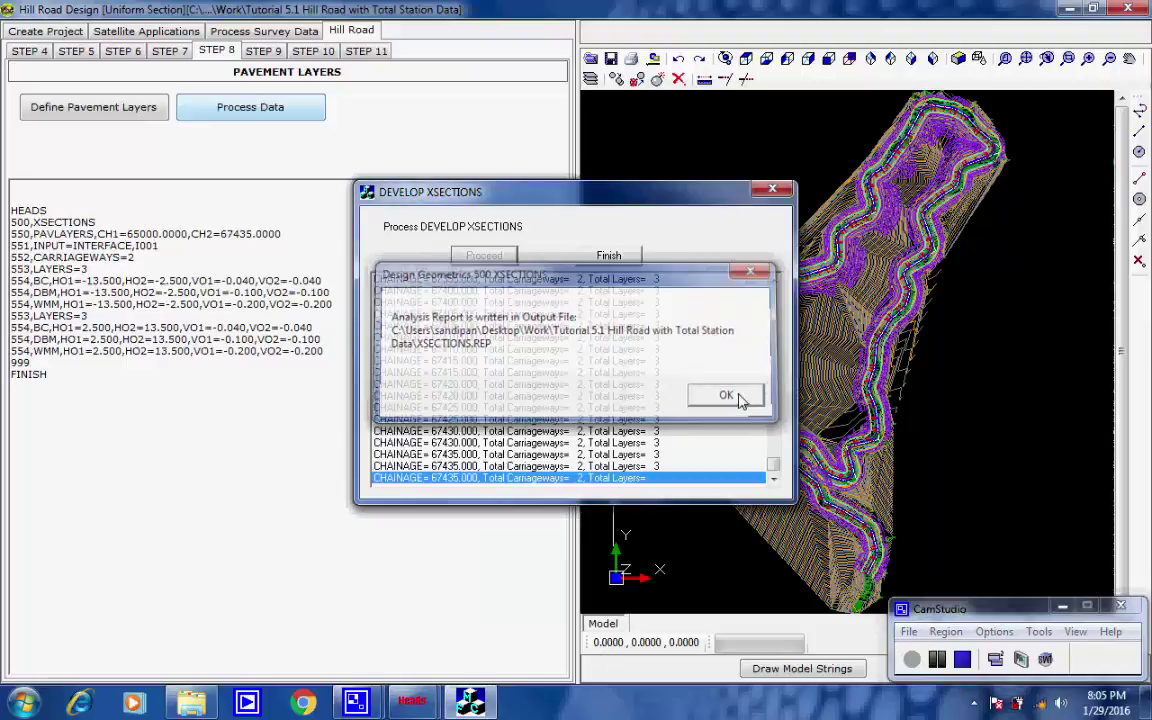
left_click(612, 256)
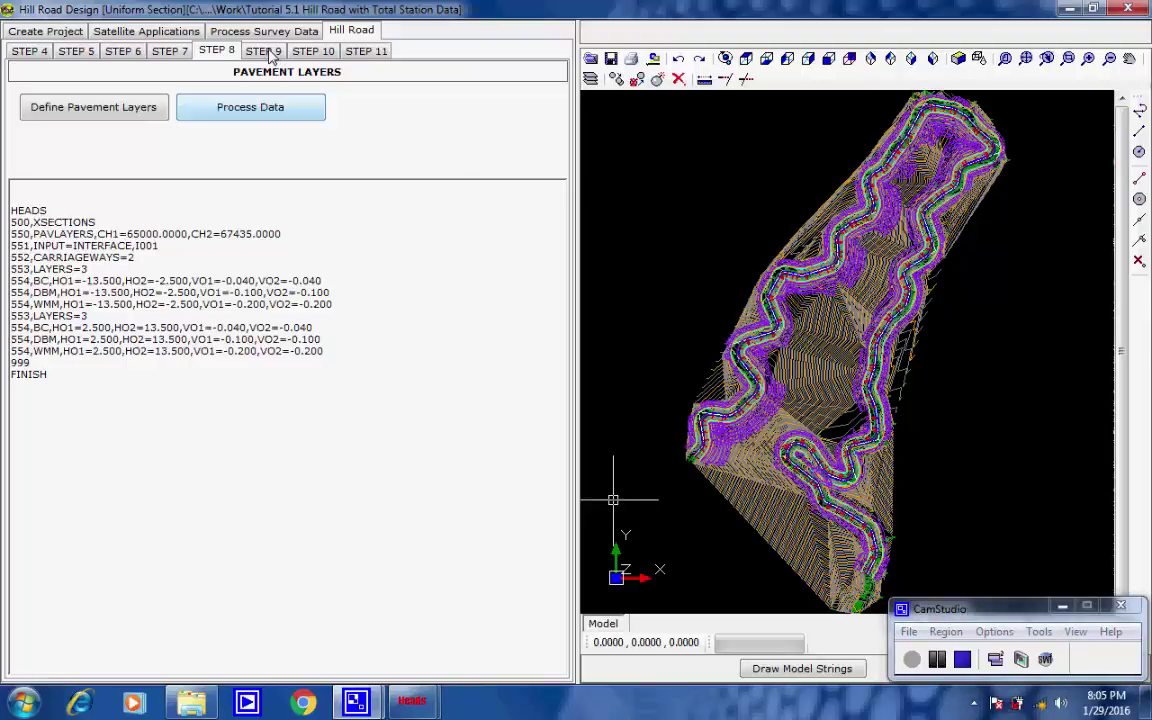
Review the volume input data, checking the mass haul start and end chainages and the earthwork entry.
left_click(268, 55)
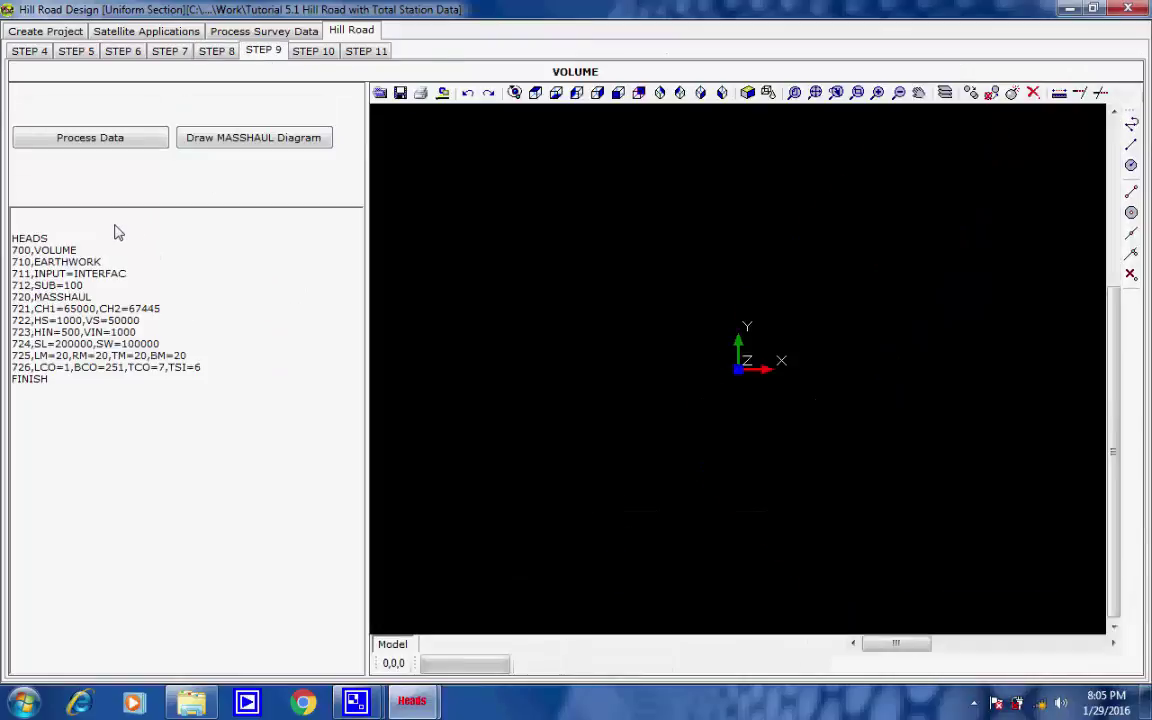
left_click_drag(105, 232, 116, 414)
left_click(117, 408)
double_click(92, 310)
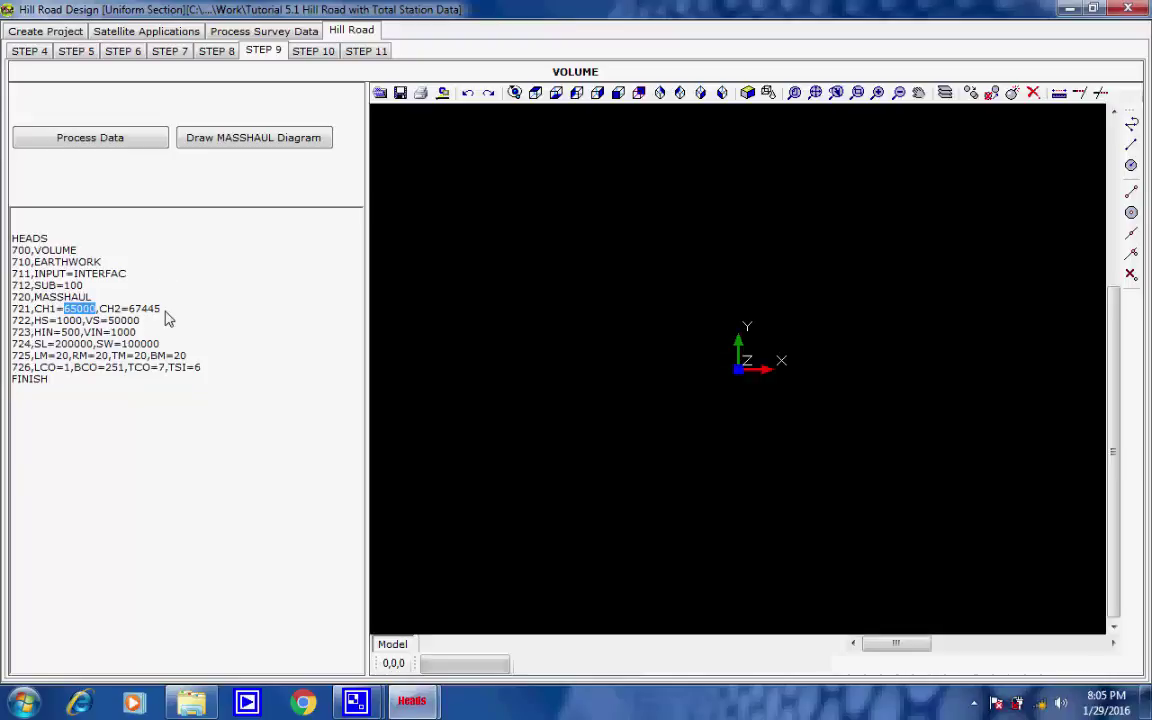
double_click(142, 310)
left_click(139, 262)
double_click(65, 262)
left_click(141, 263)
Process the volume data to compute the earthwork quantities and create the mass haul diagram.
left_click(119, 140)
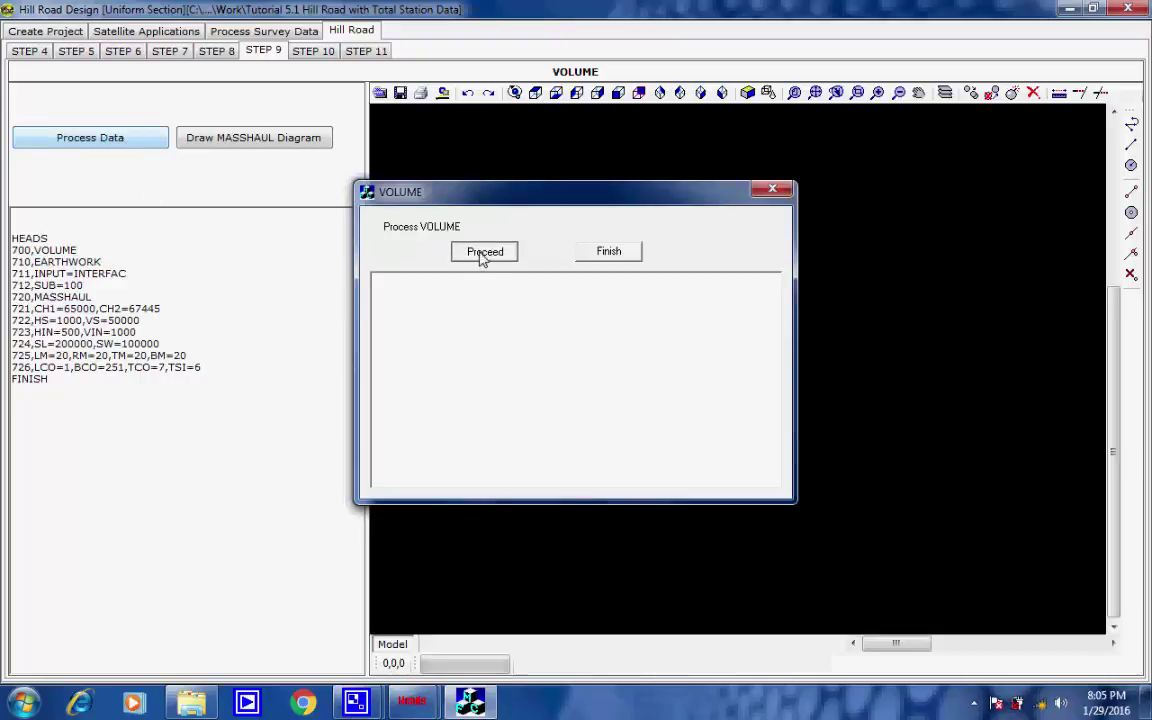
left_click(482, 253)
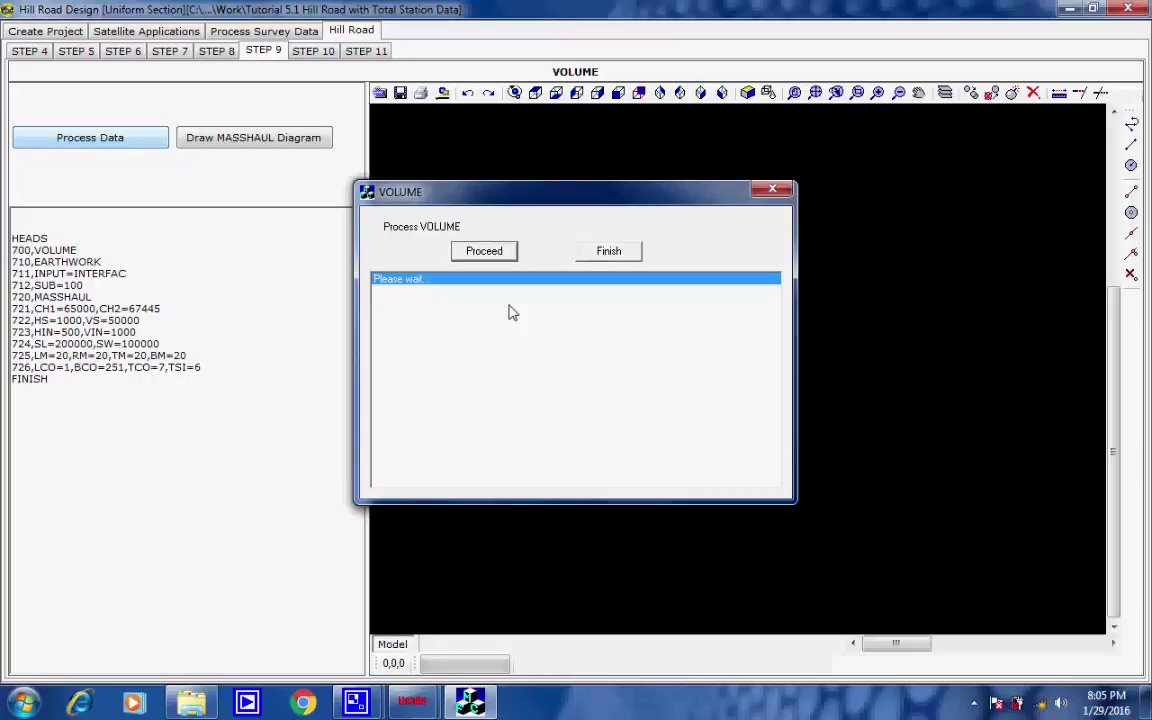
mouse_move(355, 703)
left_click(257, 600)
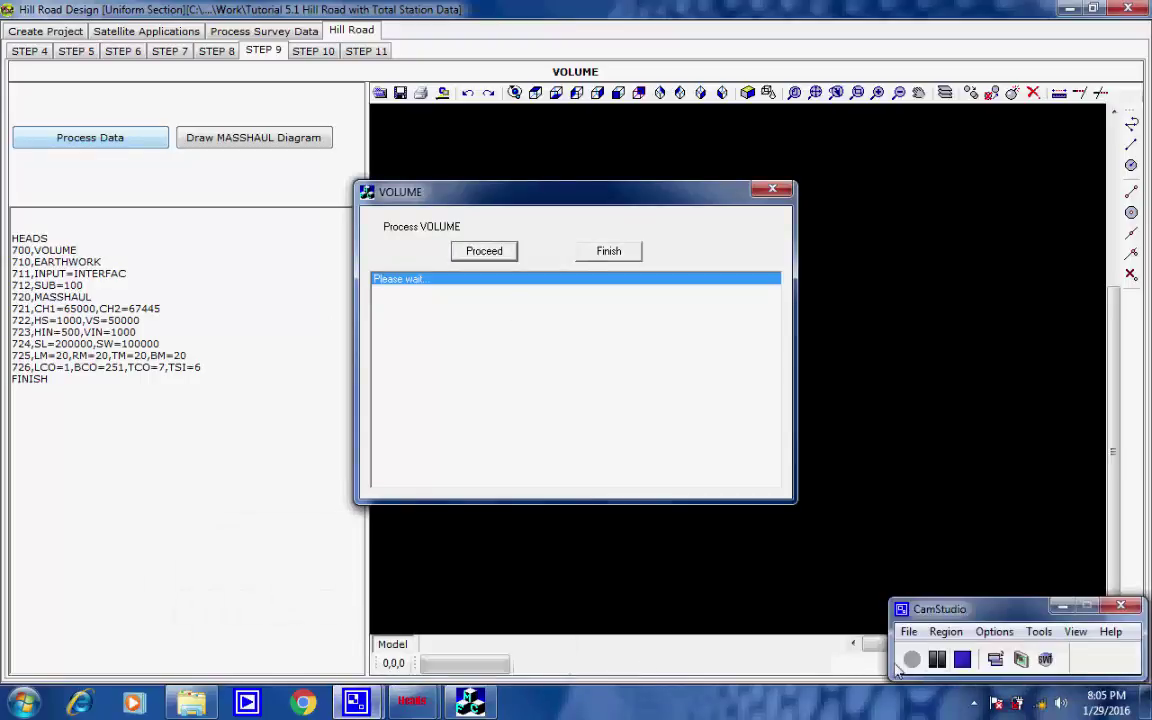
left_click(738, 390)
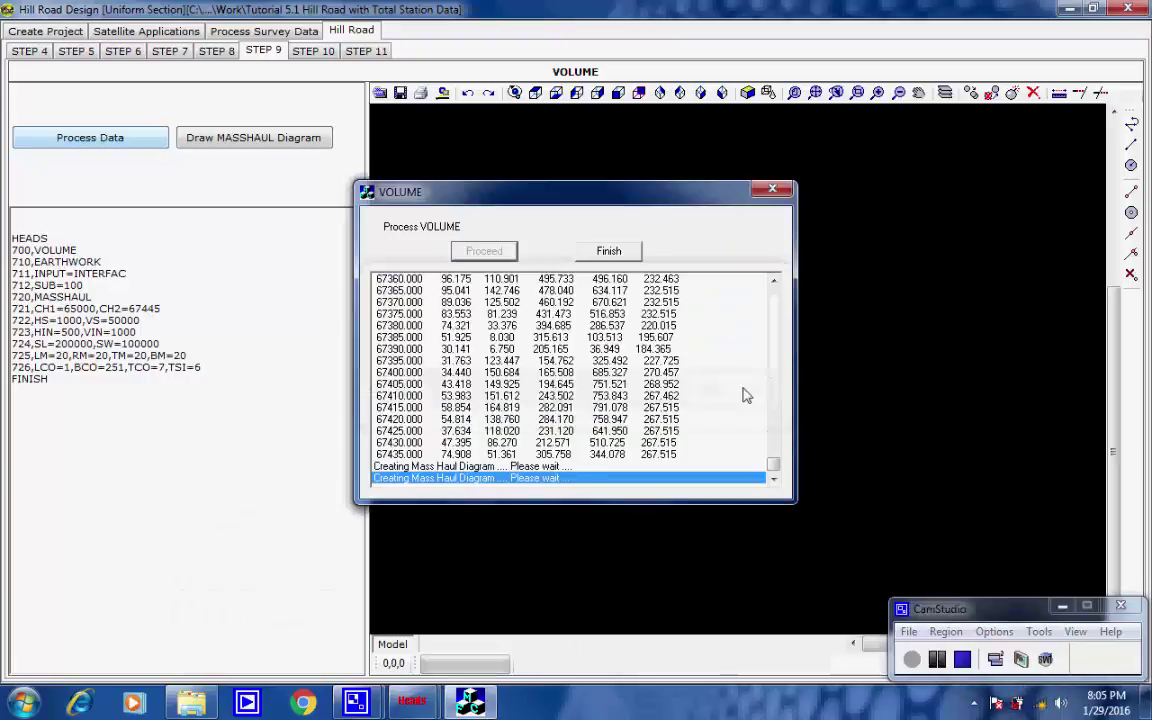
left_click(622, 254)
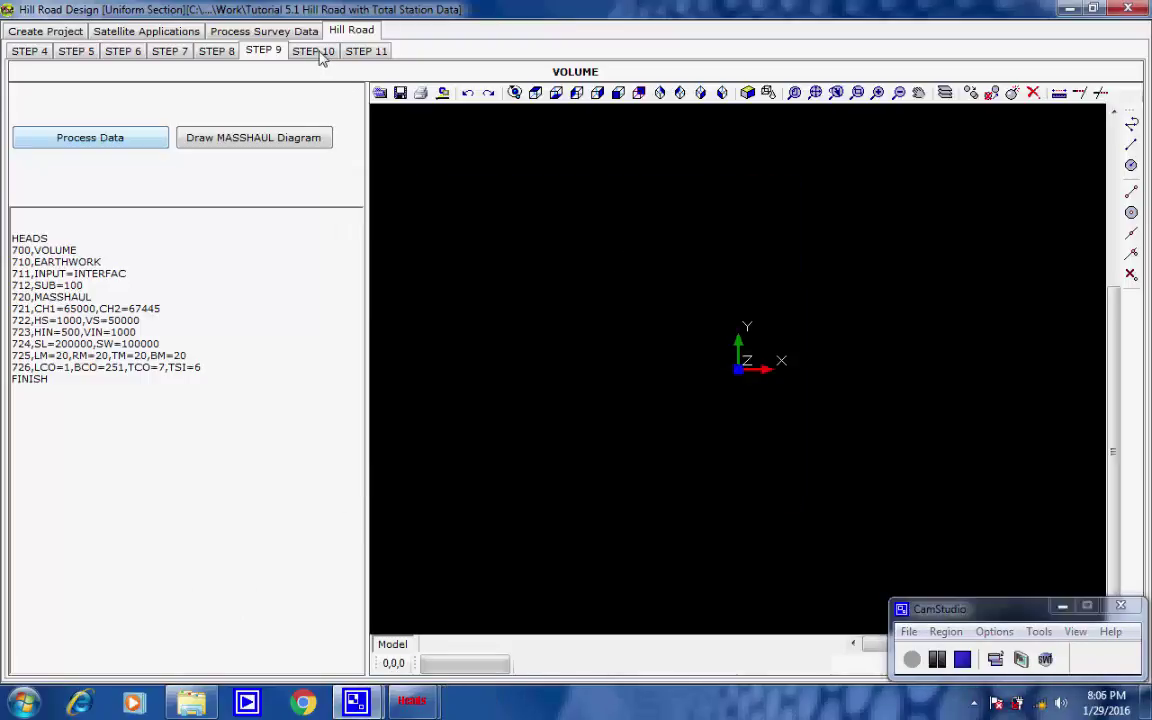
Create the plan drawing from the listed DESIGN model strings, using the default grid, HIP and chainage settings.
left_click(314, 51)
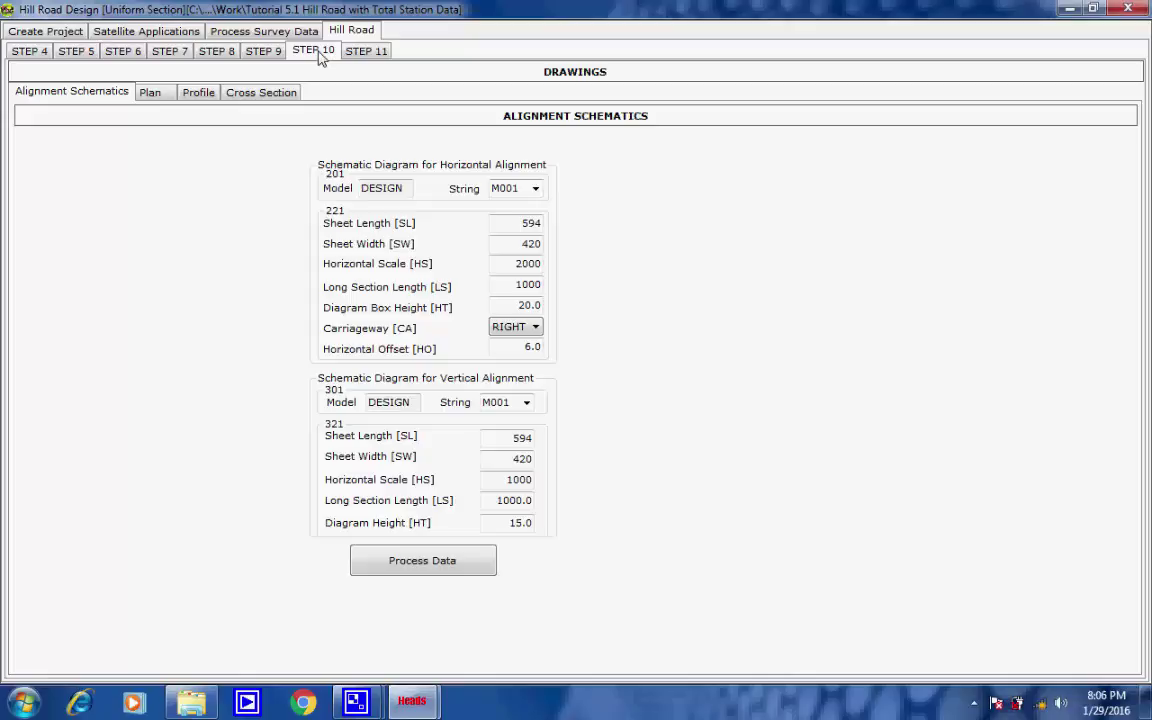
left_click(163, 93)
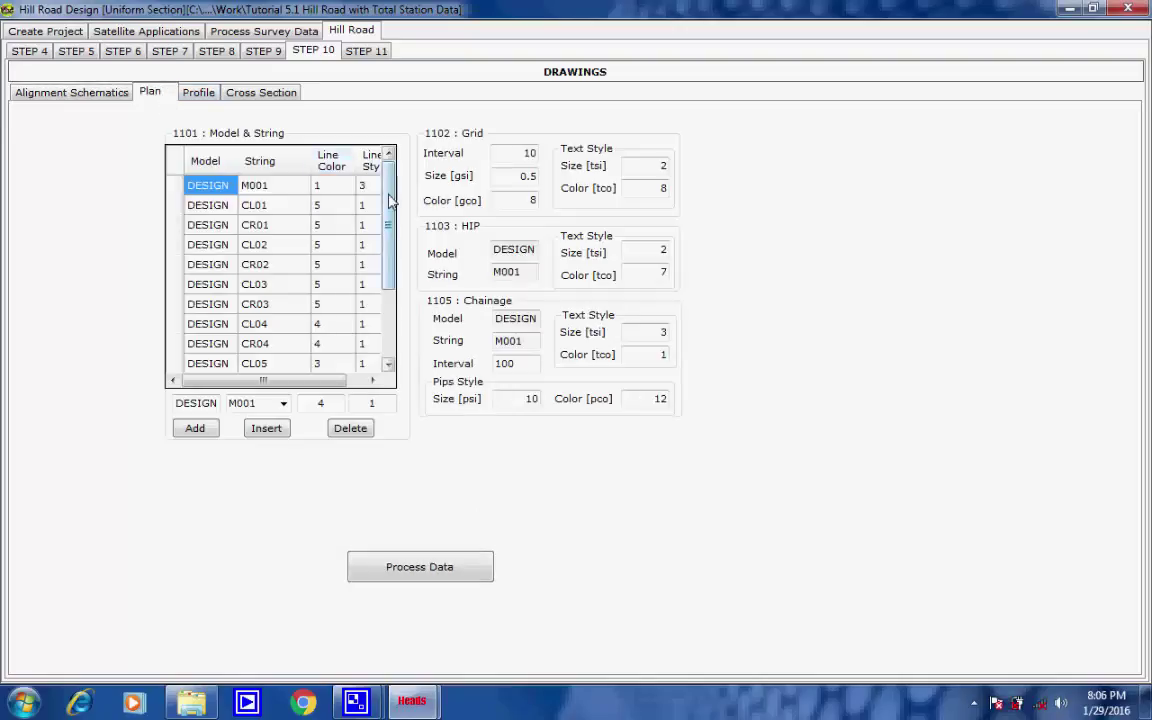
left_click_drag(388, 235, 383, 328)
scroll(380, 300, "up", 2)
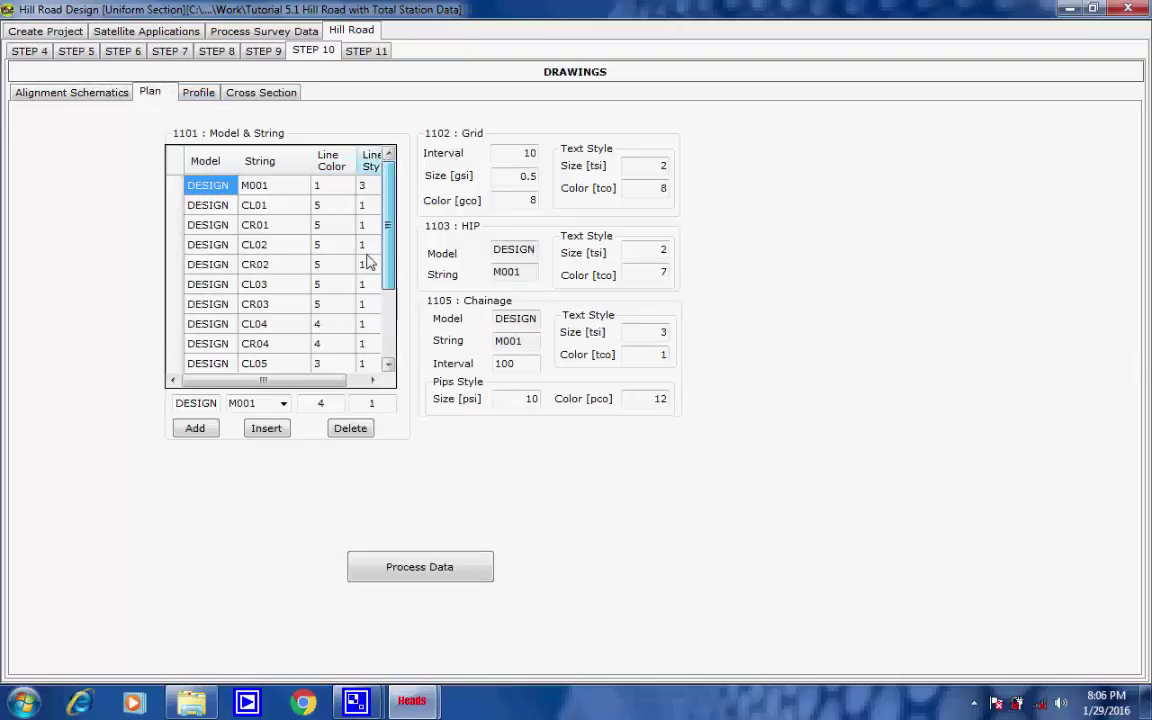
left_click(401, 570)
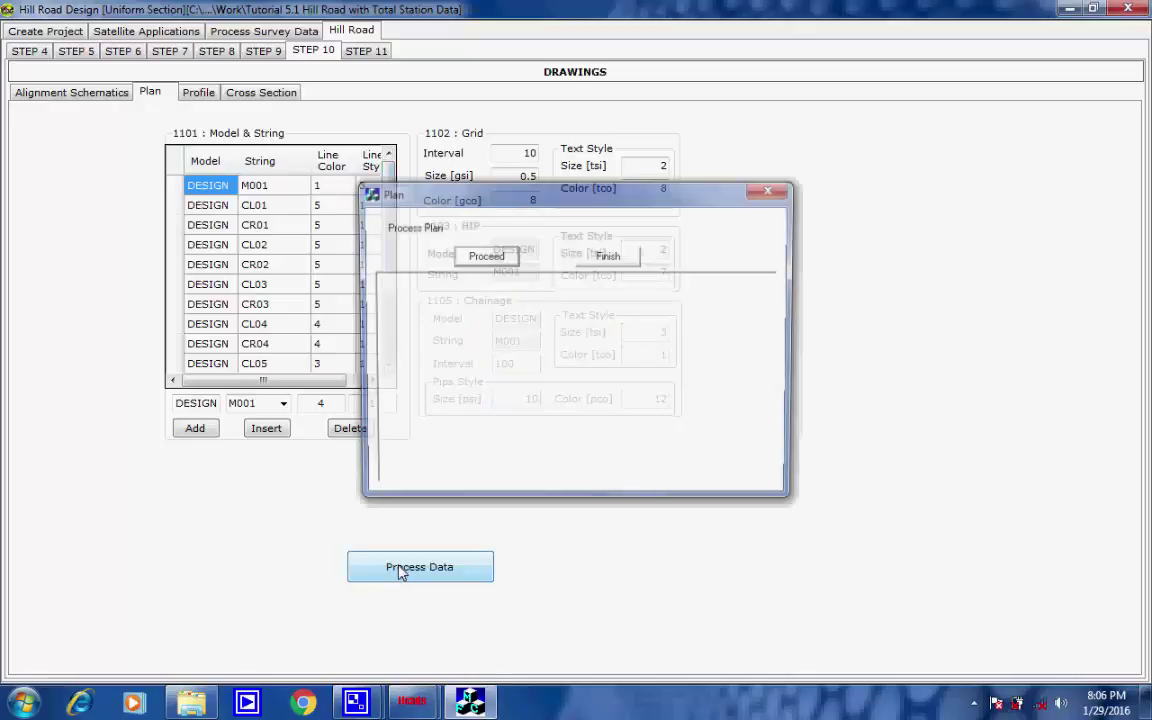
left_click(484, 257)
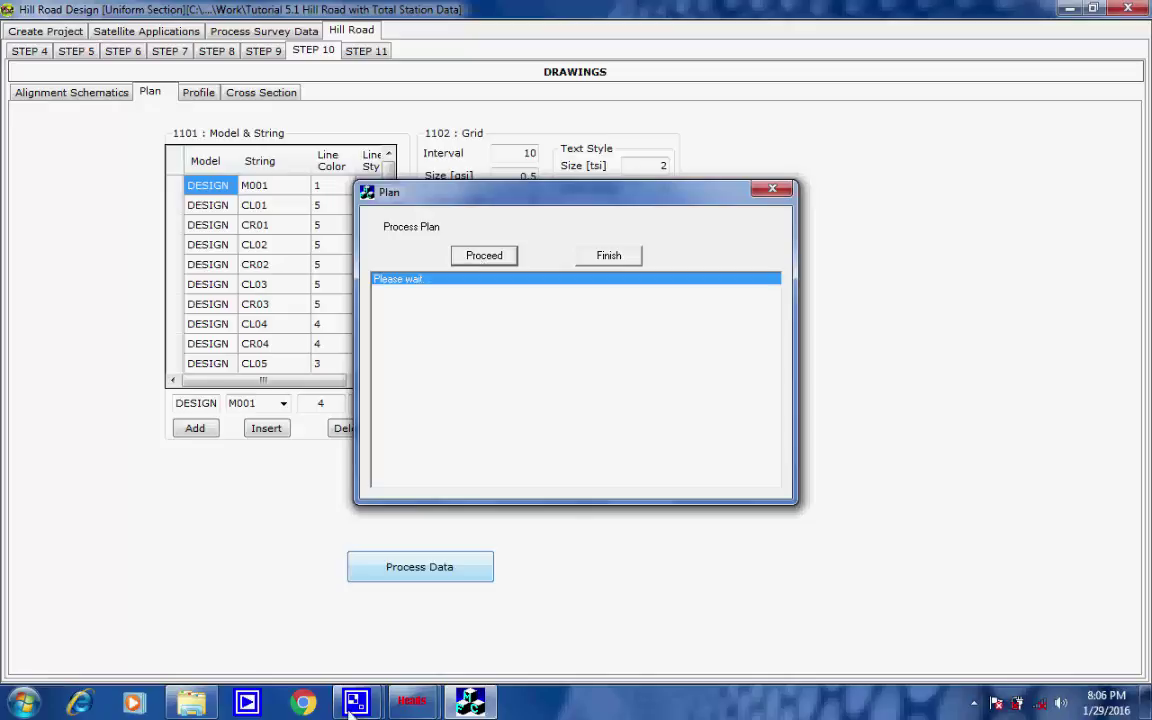
mouse_move(352, 705)
left_click(255, 590)
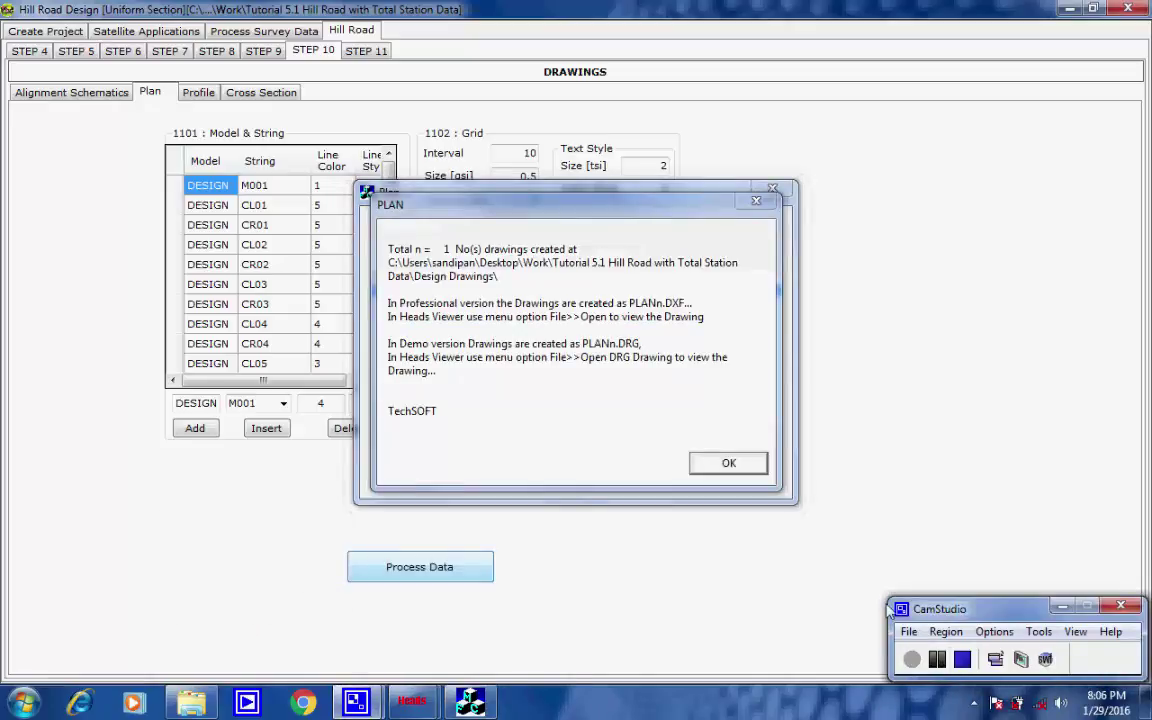
left_click(731, 464)
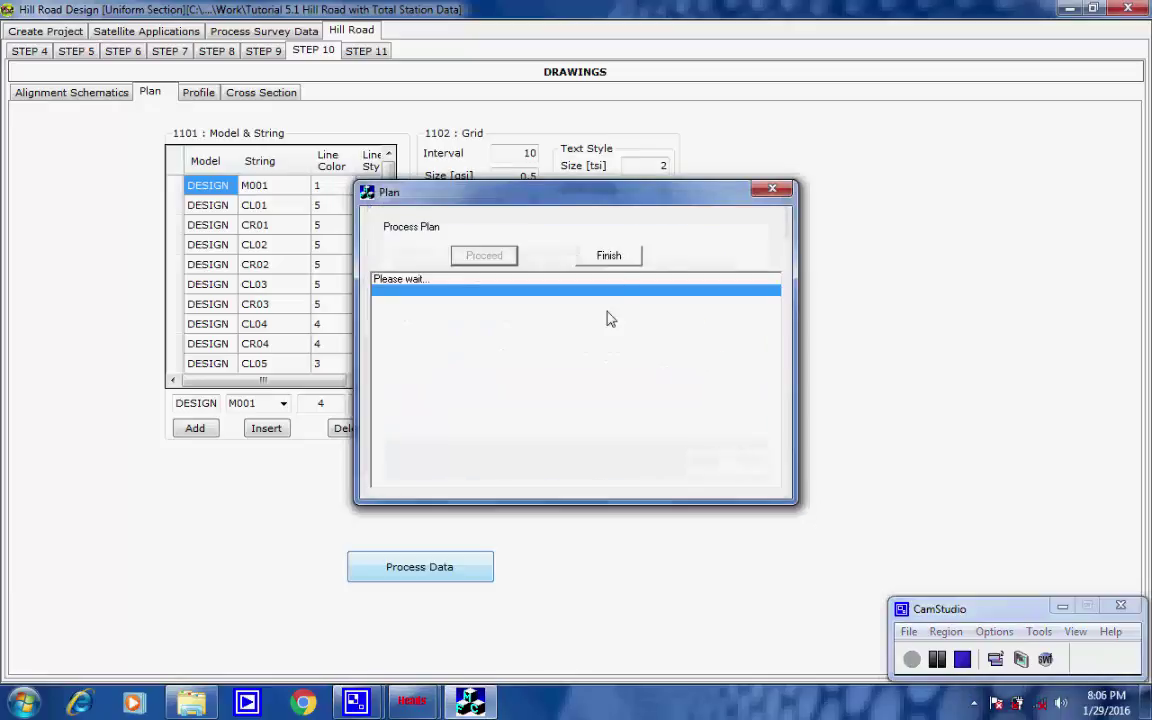
left_click(618, 262)
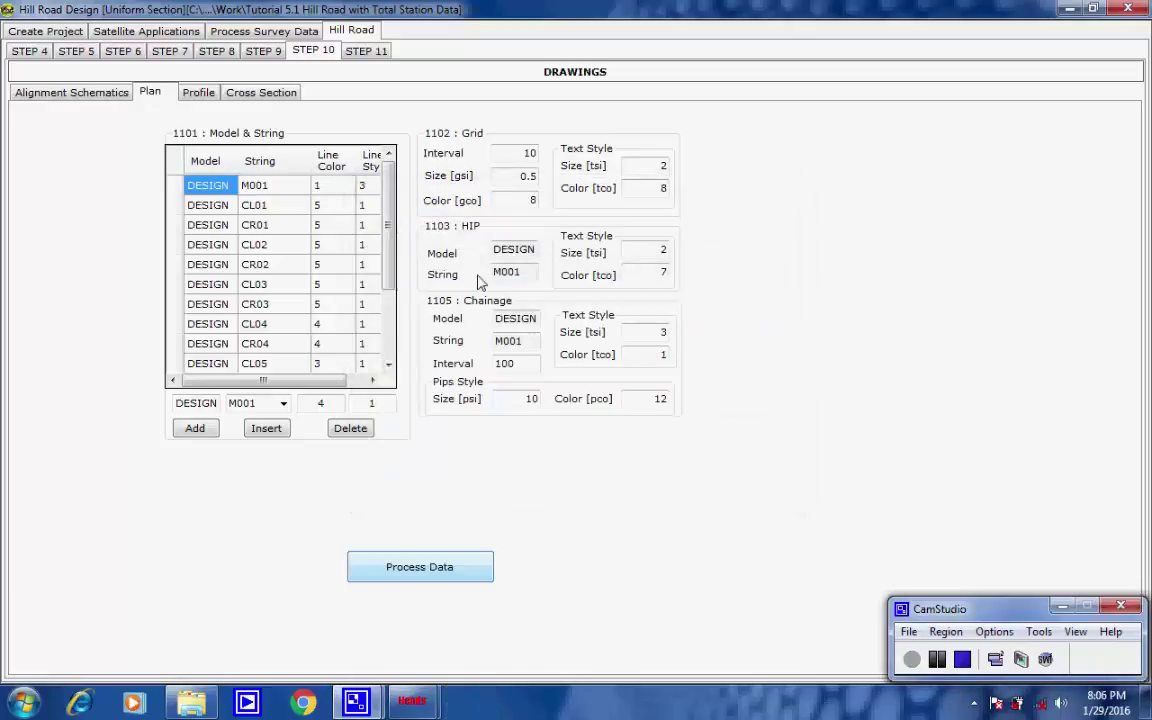
Review the profile drawing input data, checking the chainage range and increment, the scales, the length per sheet and the sheet size.
left_click(199, 93)
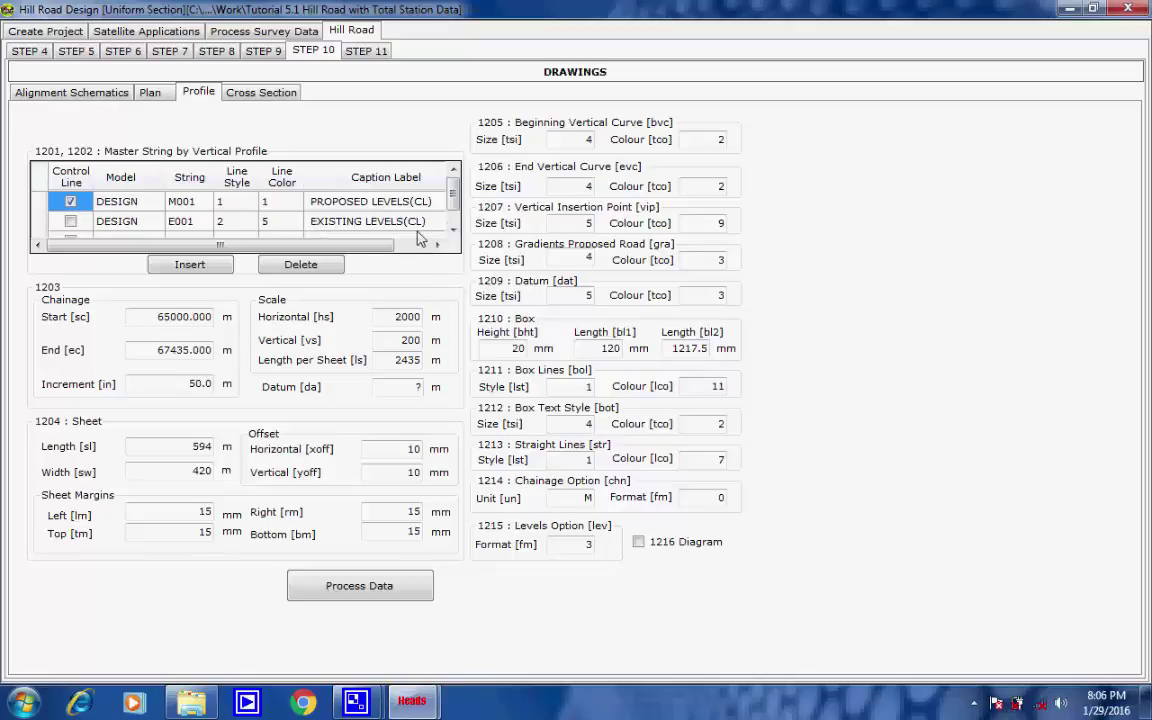
left_click(160, 322)
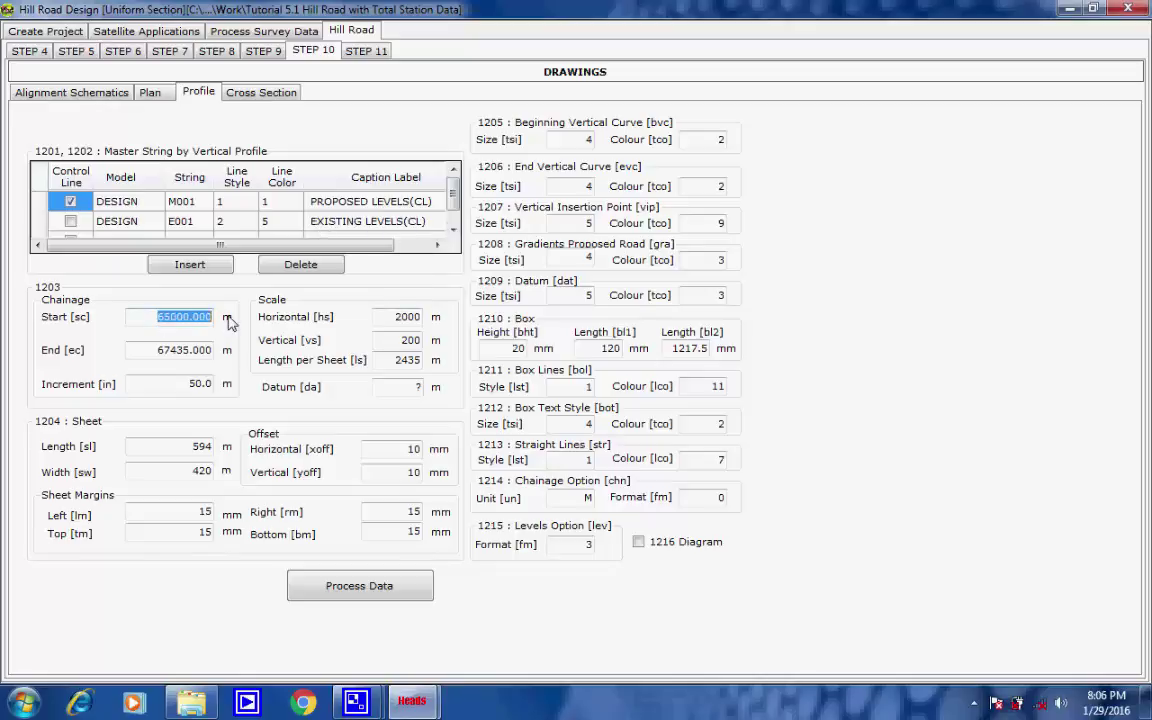
left_click(150, 350)
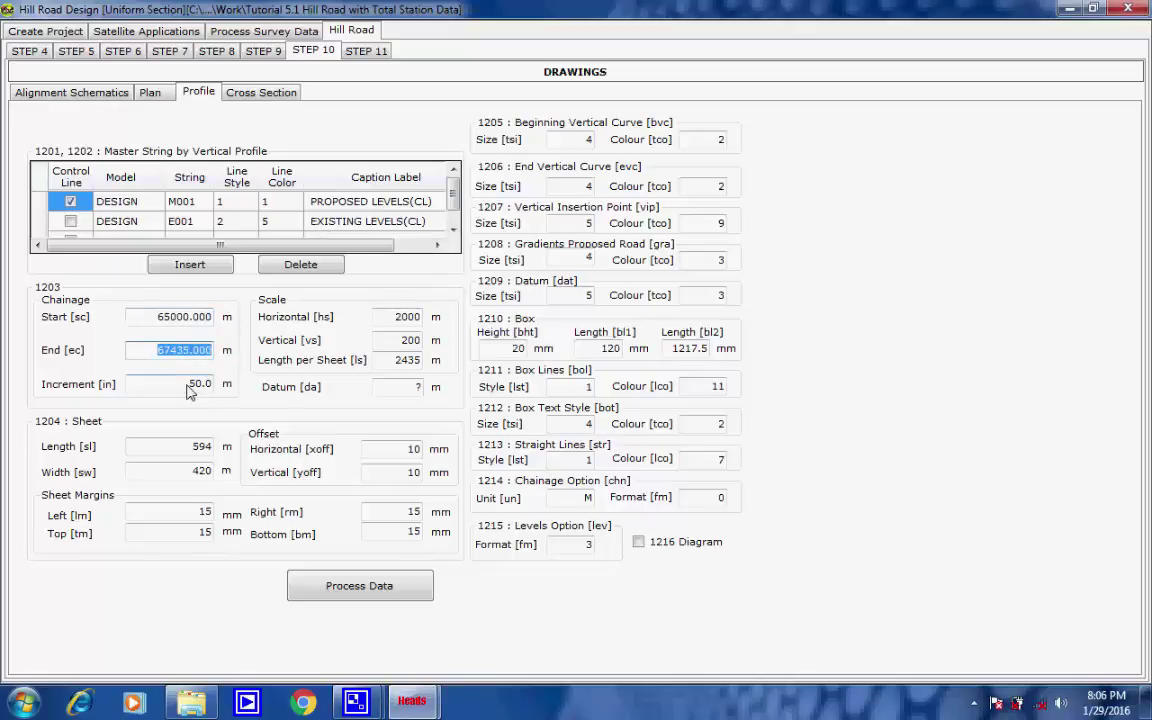
left_click(195, 383)
left_click(405, 317)
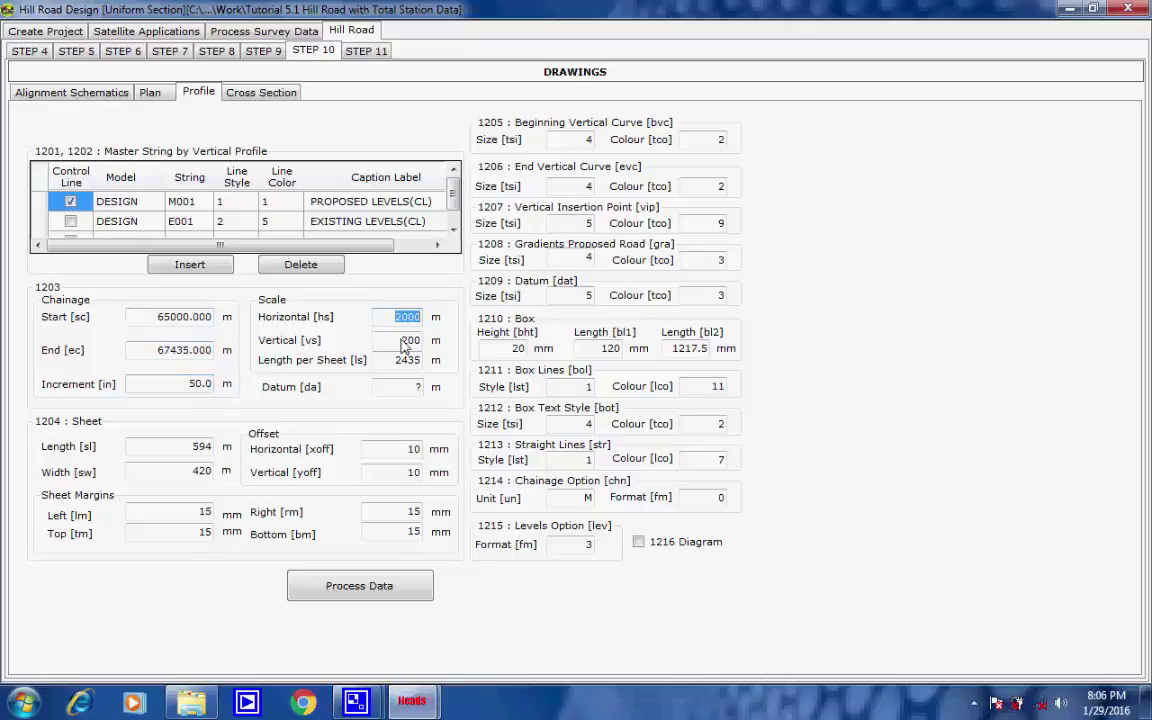
left_click(408, 340)
left_click(408, 364)
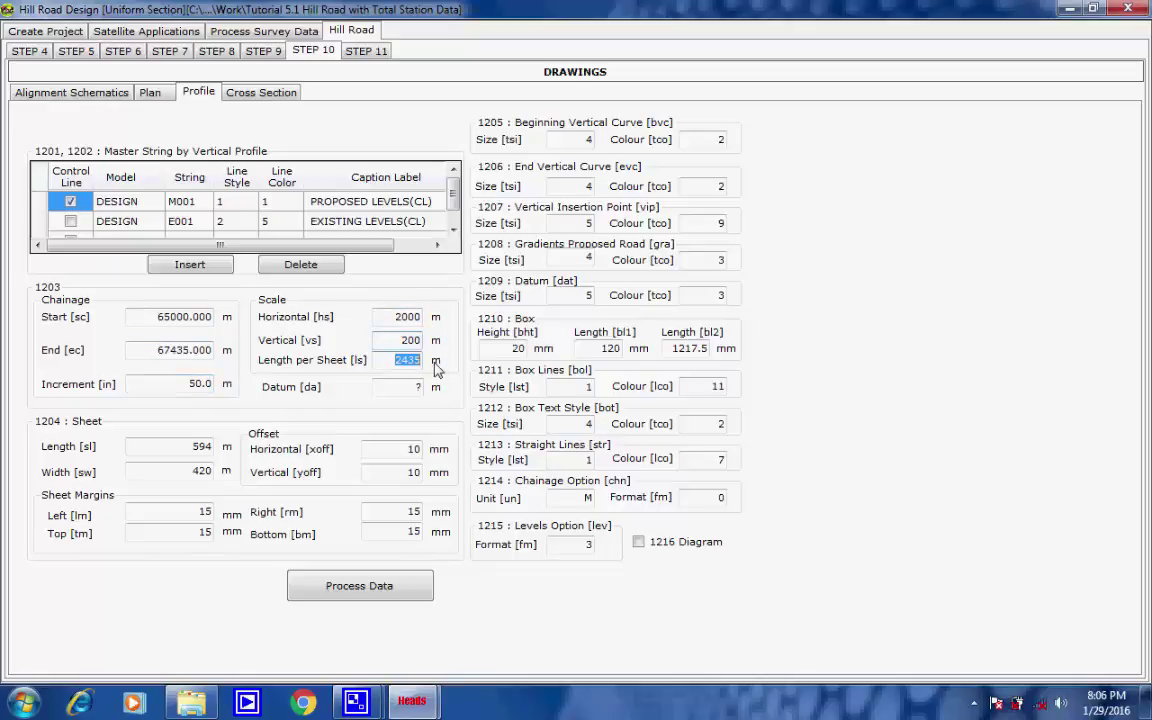
left_click(196, 449)
left_click(198, 471)
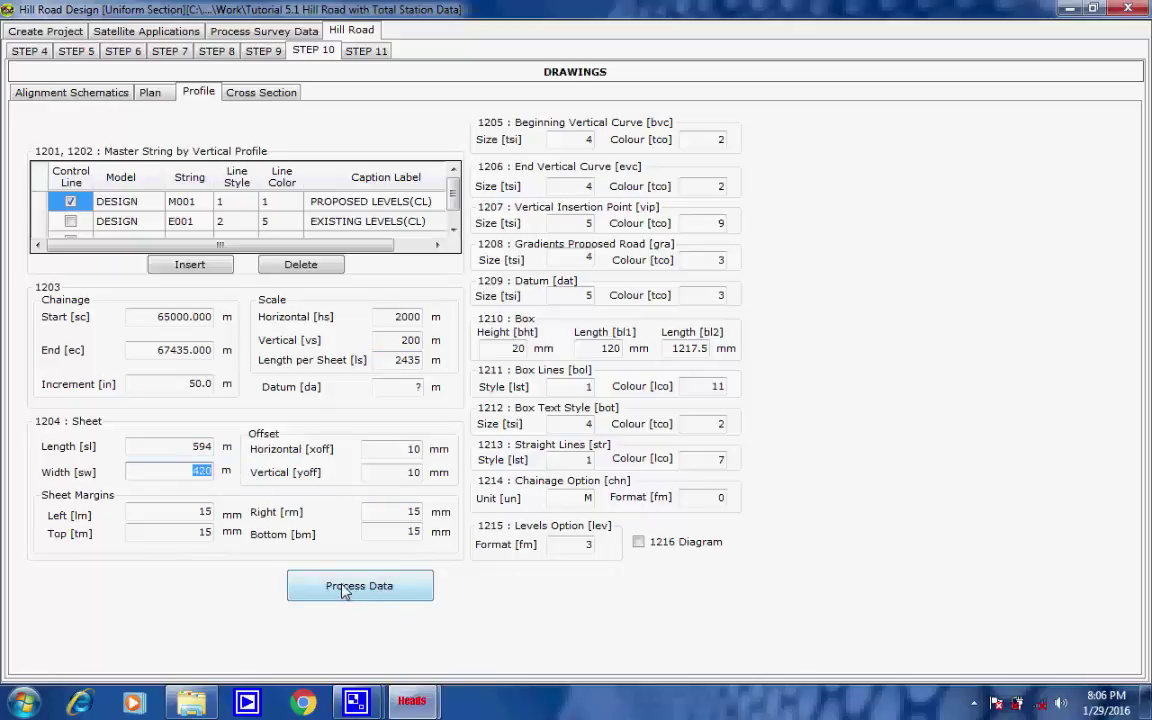
Create the profile drawing for DESIGN strings M001 and E001 with the default chainage, scale and sheet settings.
left_click(345, 590)
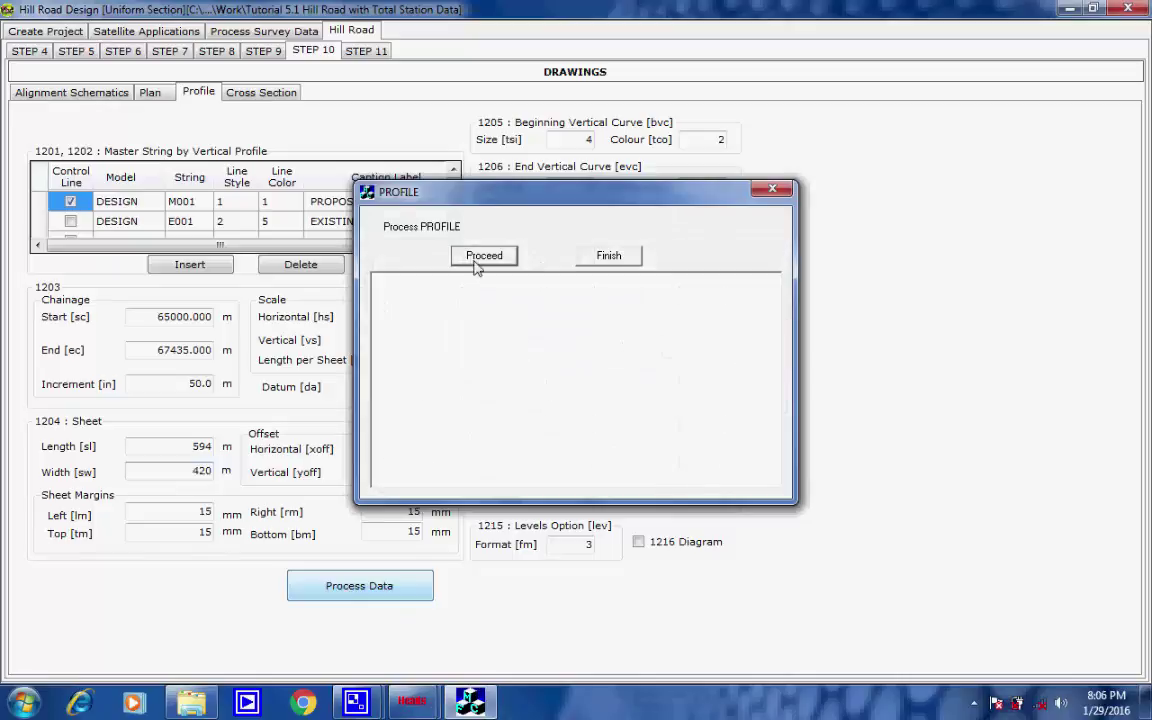
left_click(478, 263)
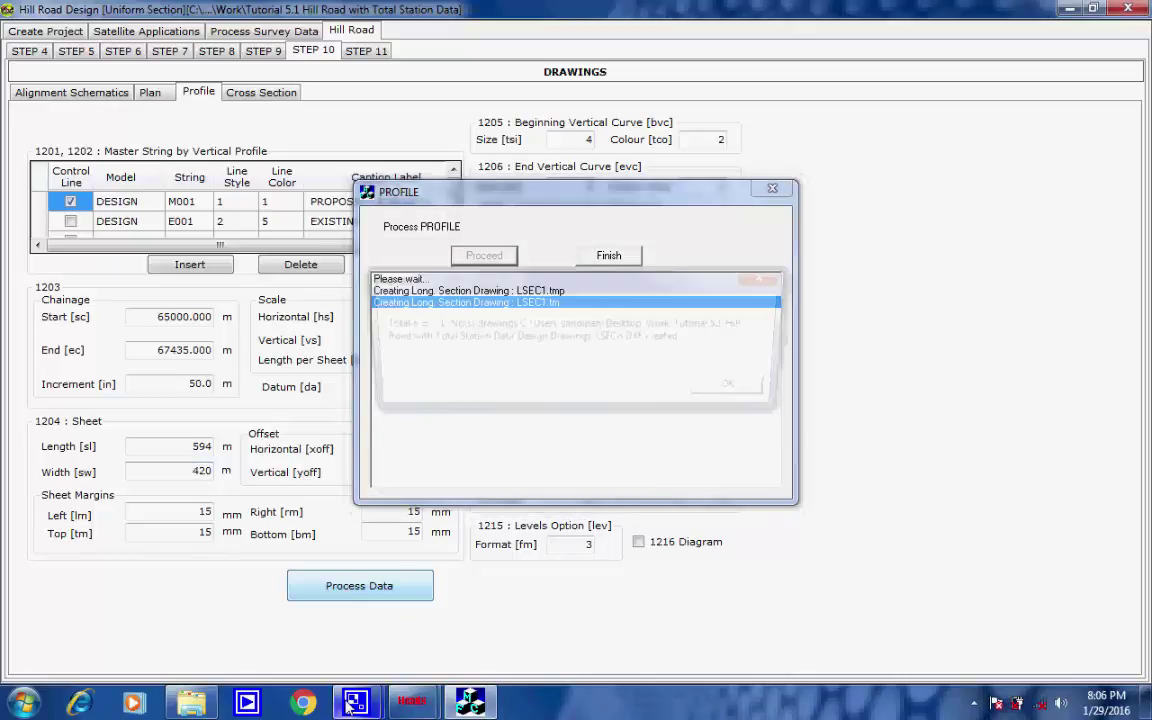
left_click(737, 390)
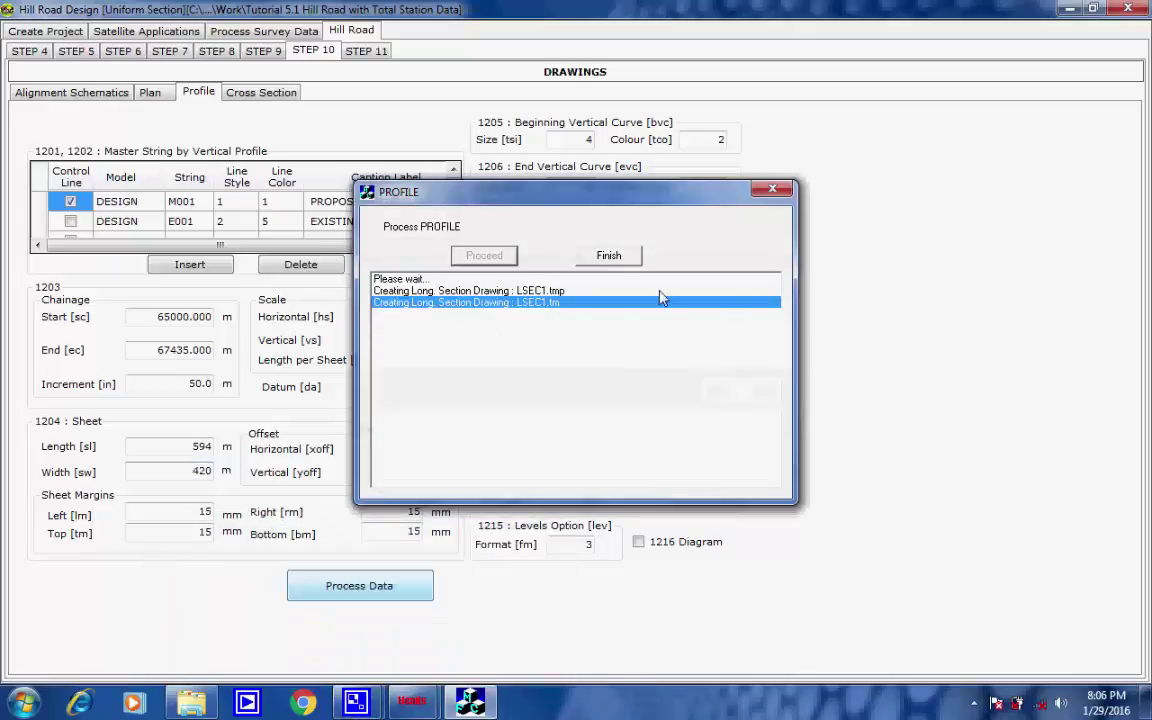
left_click(620, 258)
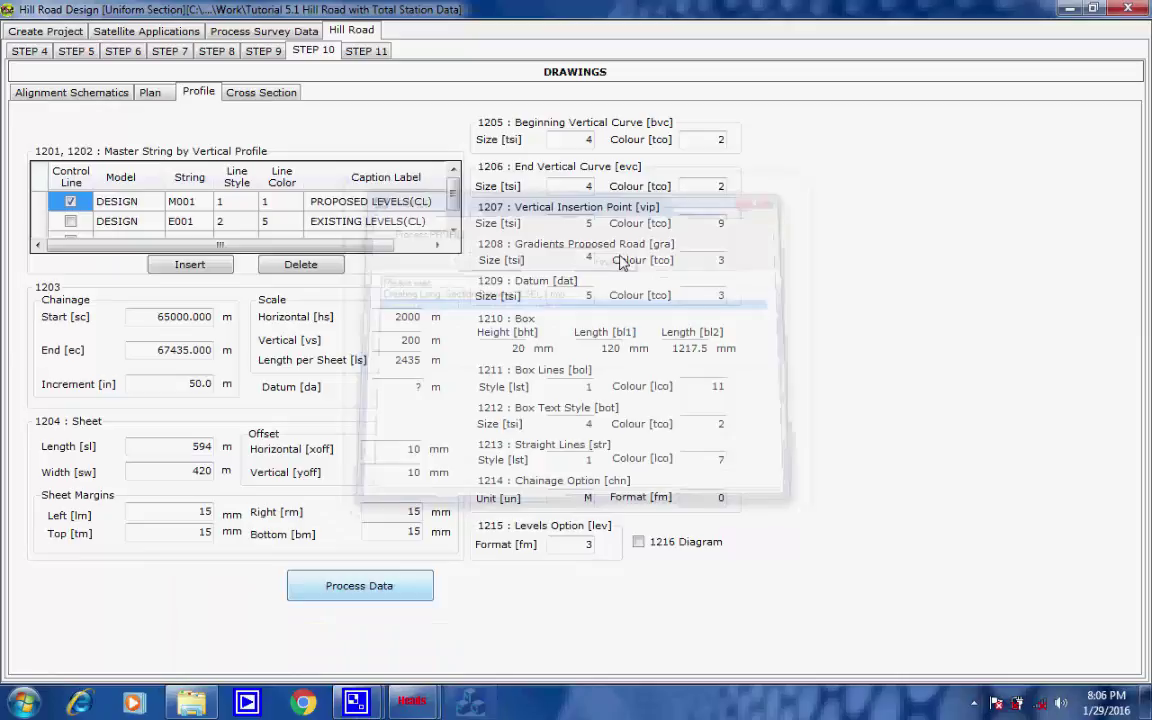
Review the cross section drawing input data, checking the data type options, label, chainage range and increment, scales and sheet size.
left_click(261, 92)
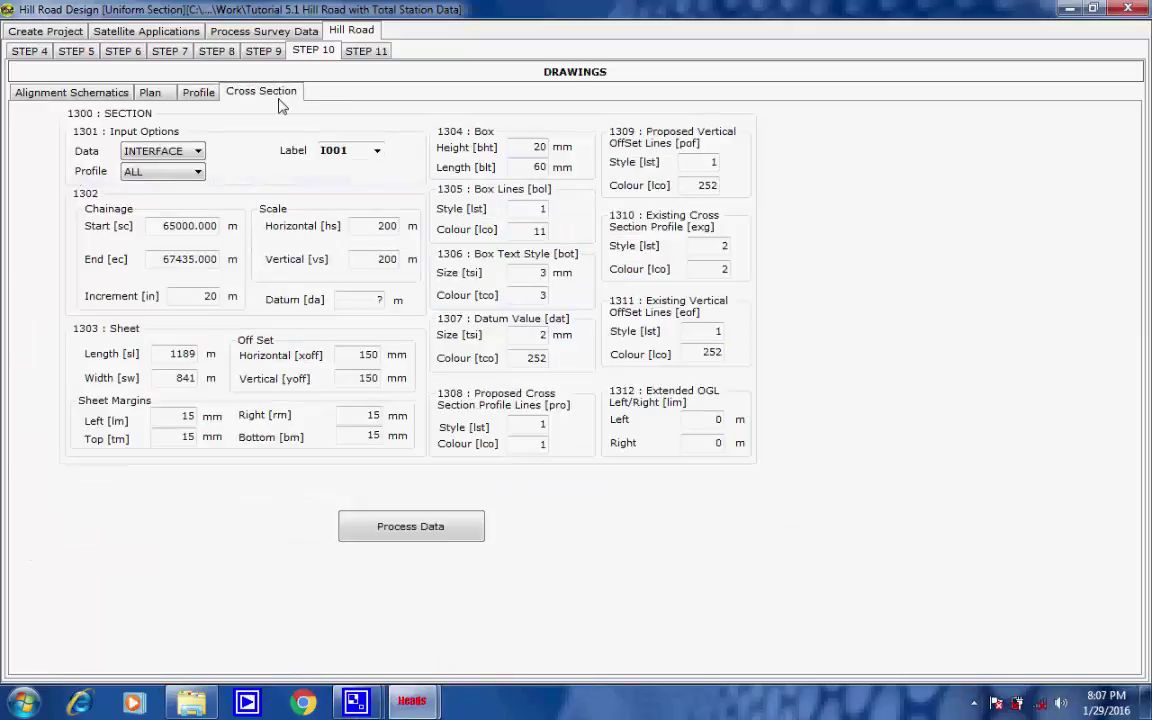
left_click(199, 151)
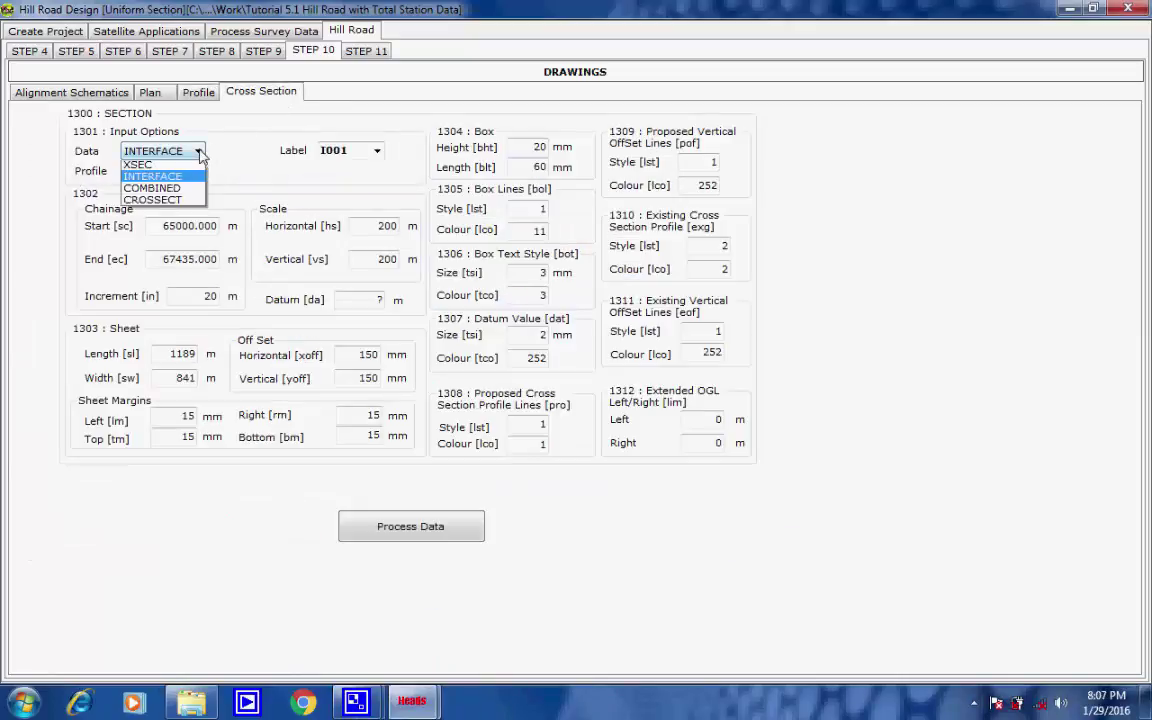
left_click(200, 153)
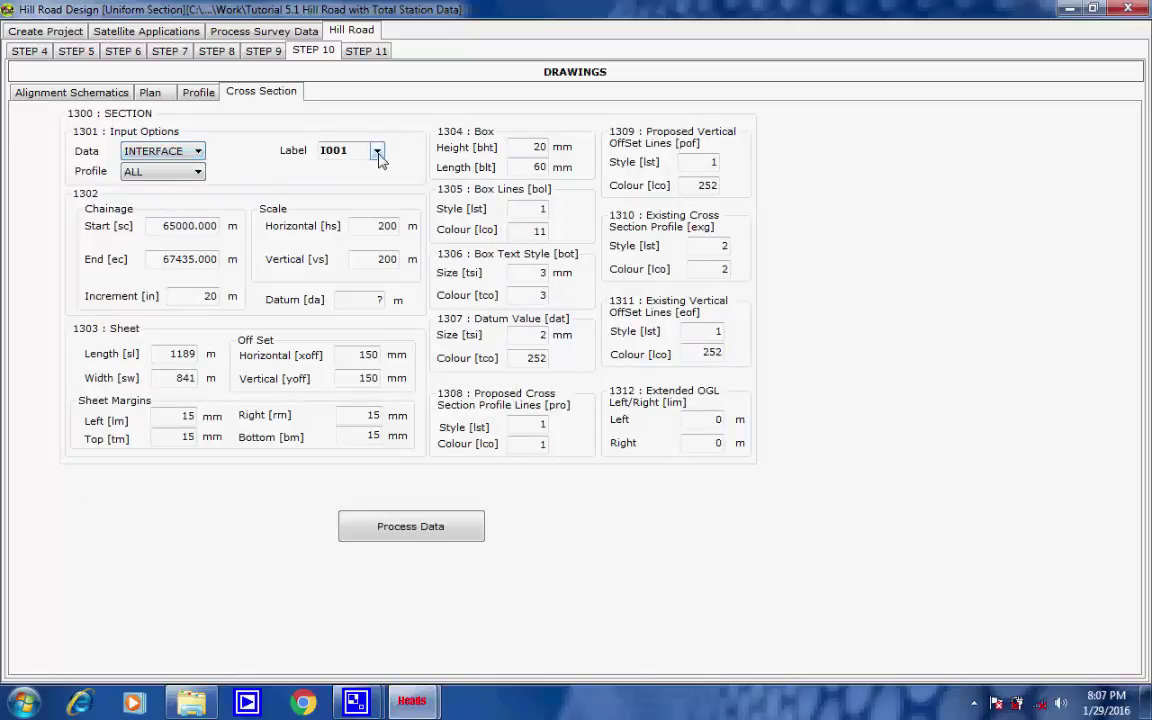
left_click_drag(360, 150, 288, 147)
double_click(172, 226)
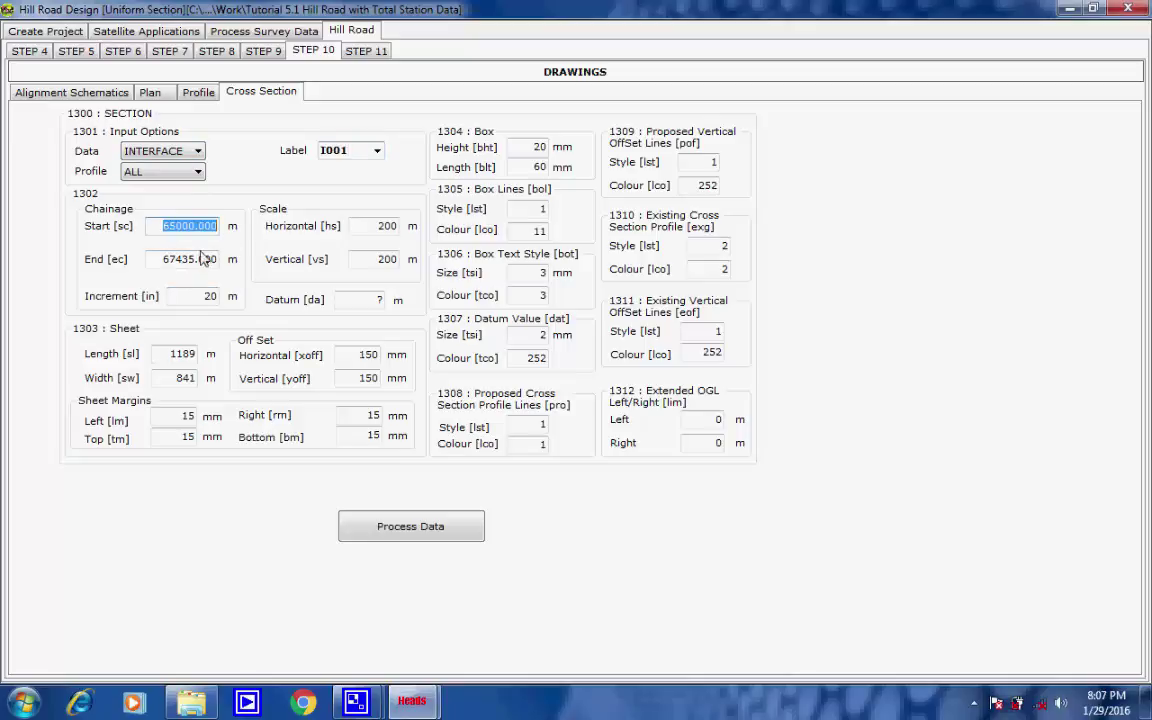
double_click(195, 260)
double_click(205, 296)
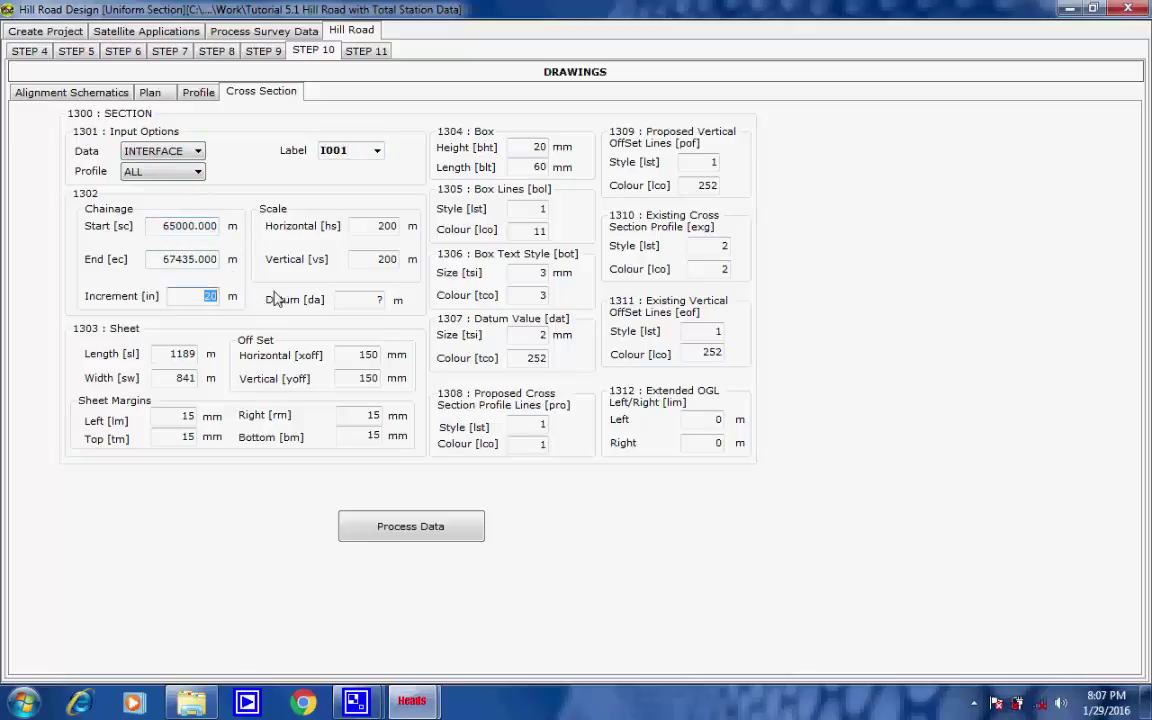
double_click(378, 228)
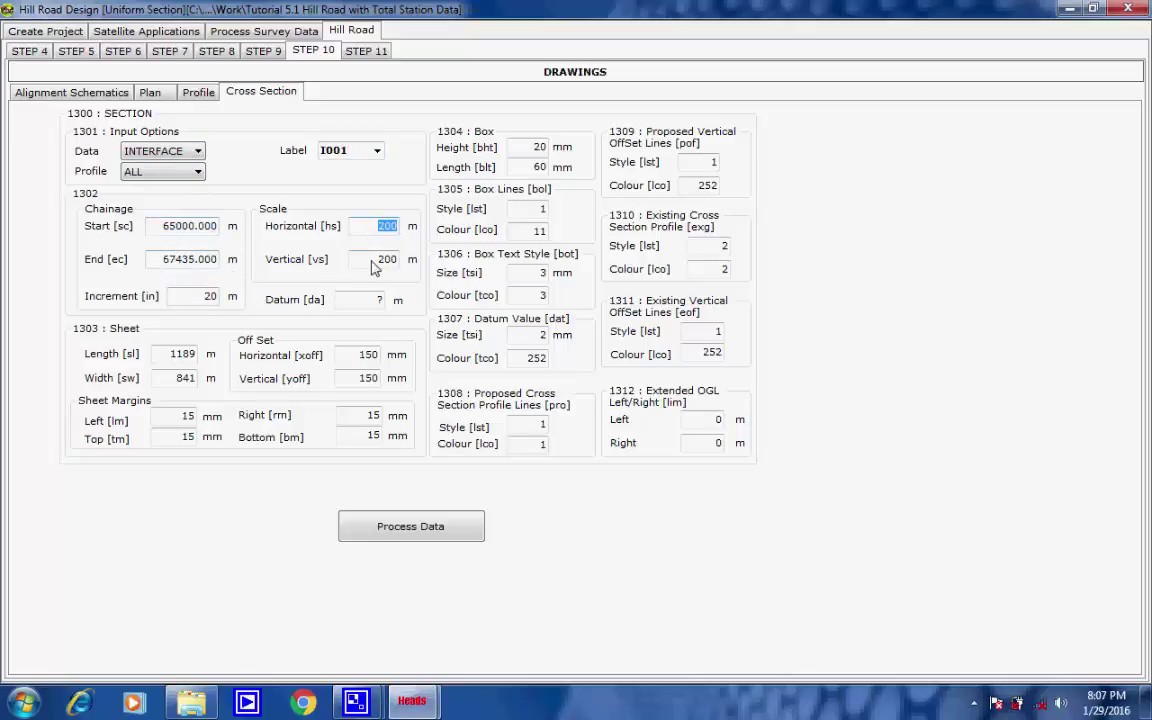
double_click(384, 260)
double_click(180, 354)
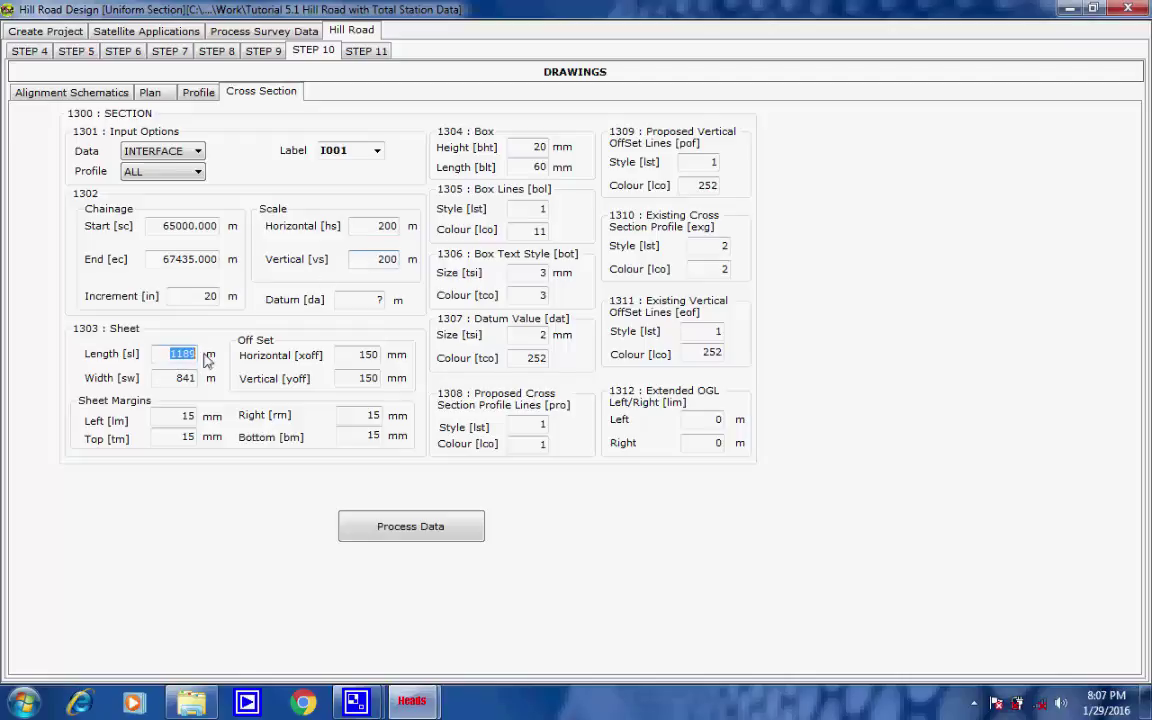
double_click(185, 378)
left_click(176, 378)
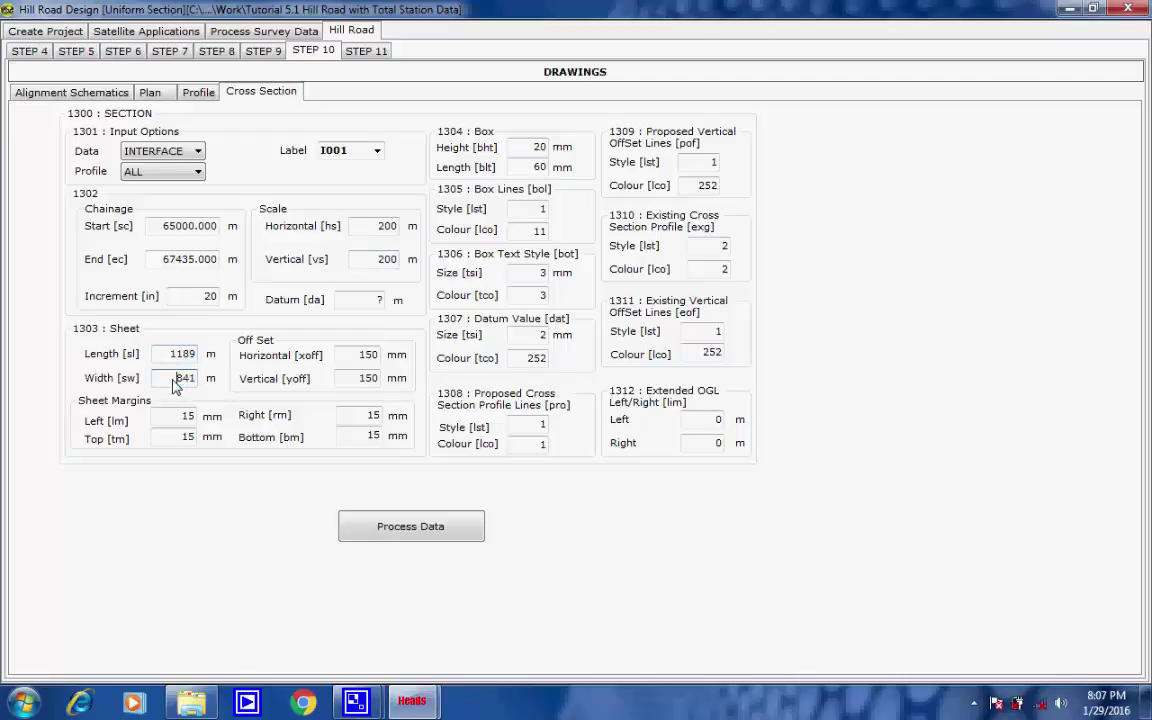
Create the cross section drawings from the INTERFACE data with label I001, keeping the default settings and 20 m increment.
left_click(393, 535)
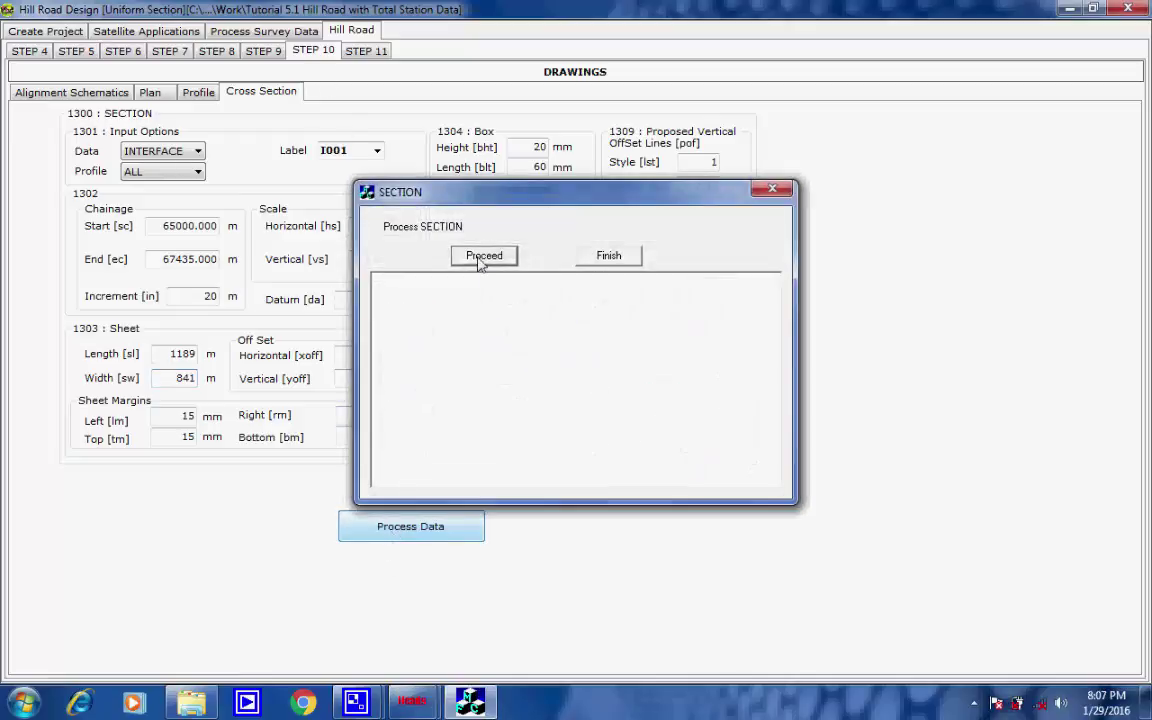
left_click(481, 258)
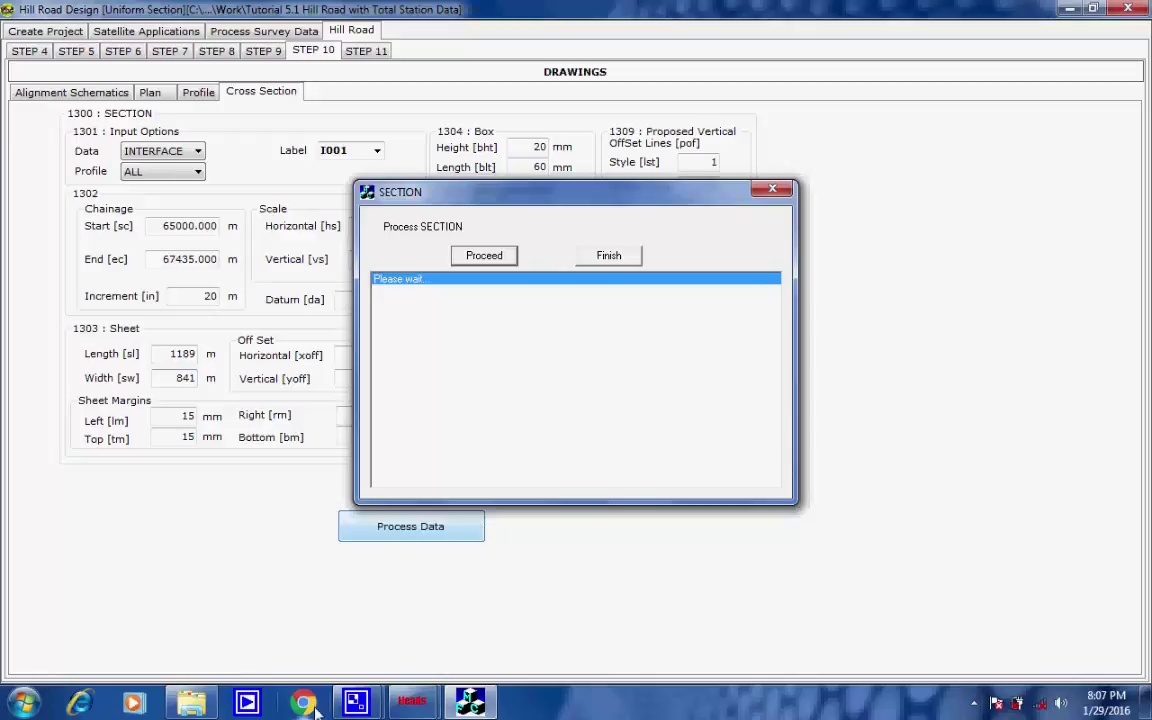
left_click(356, 703)
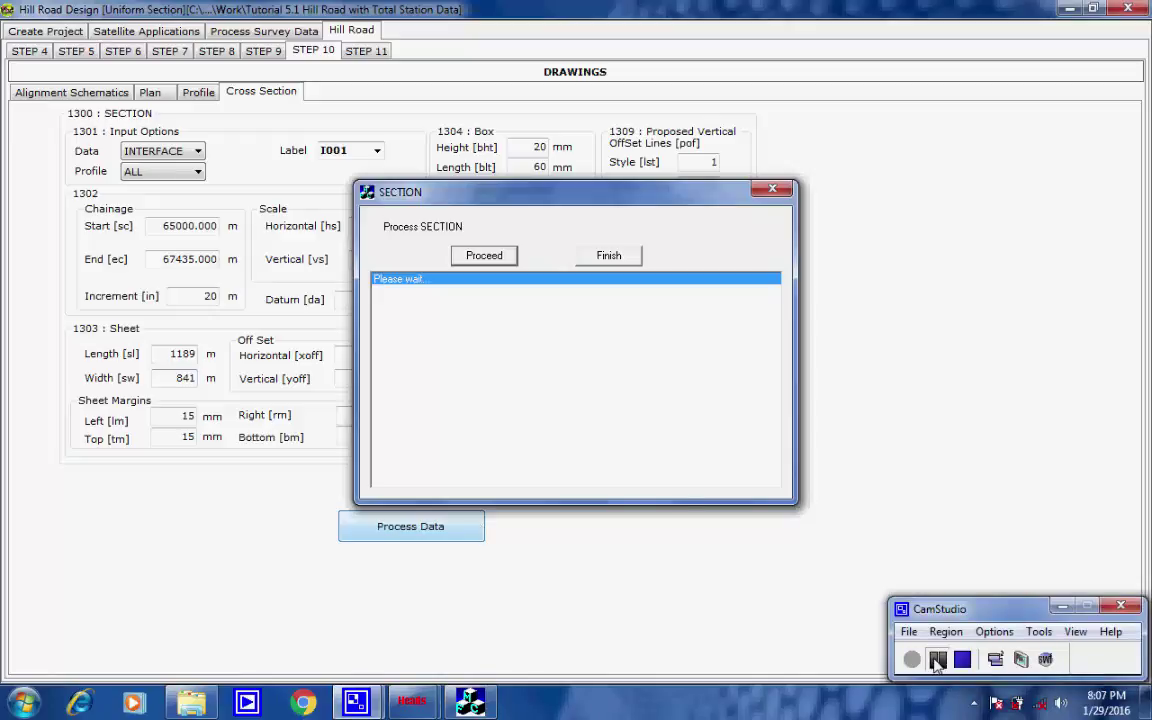
left_click(740, 390)
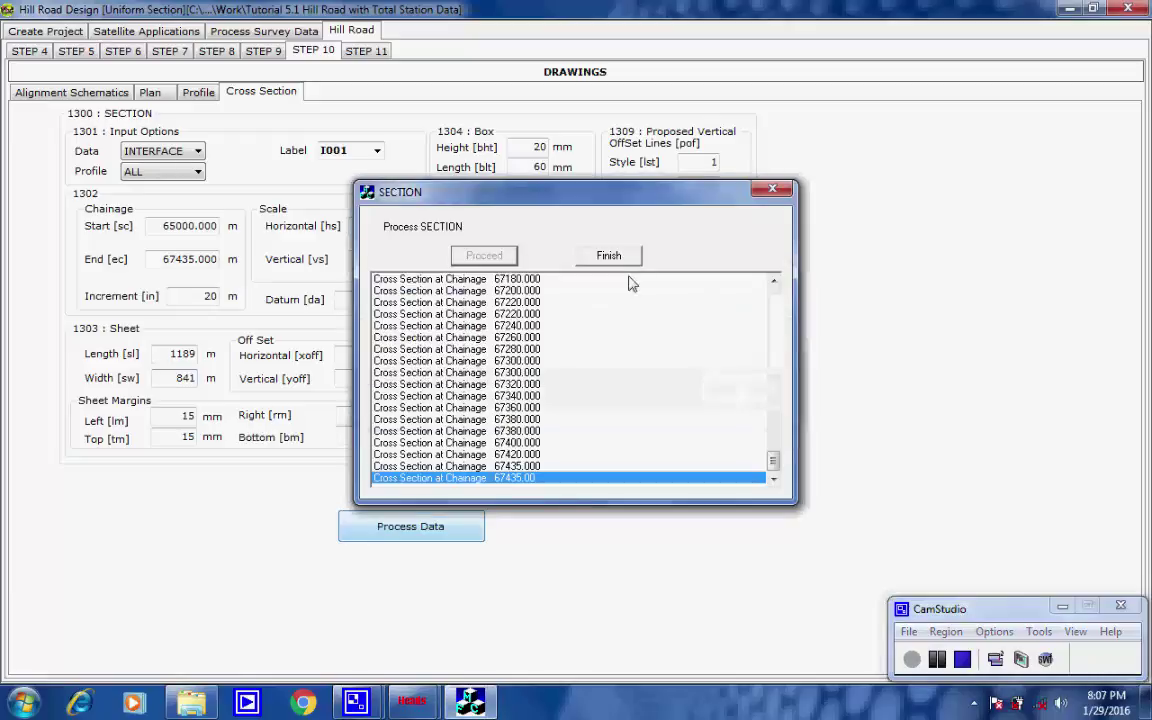
left_click(627, 256)
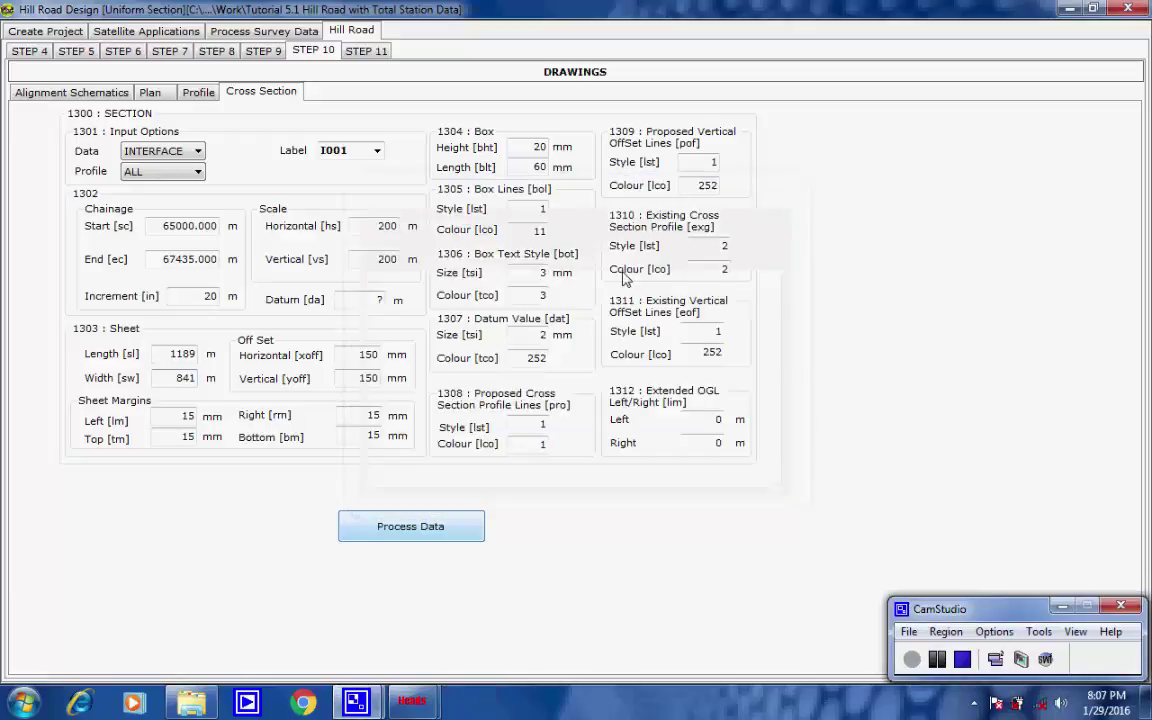
Create the project data file for the hill road design in the final data processing step.
left_click(383, 60)
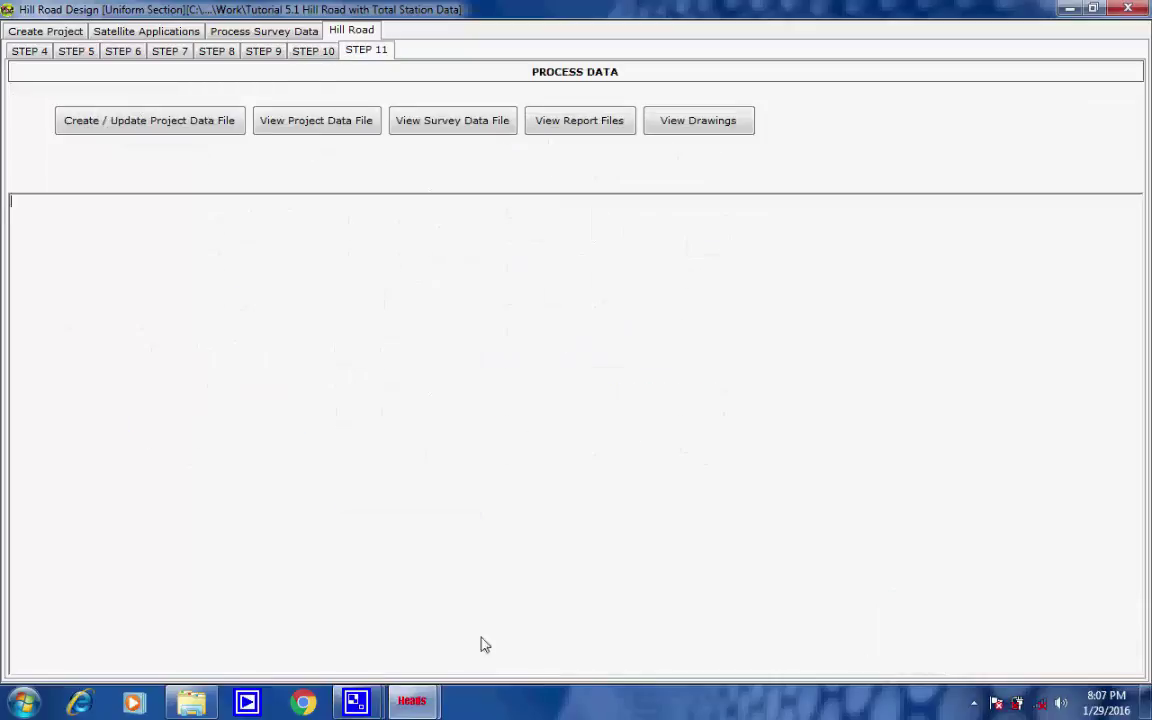
left_click(205, 121)
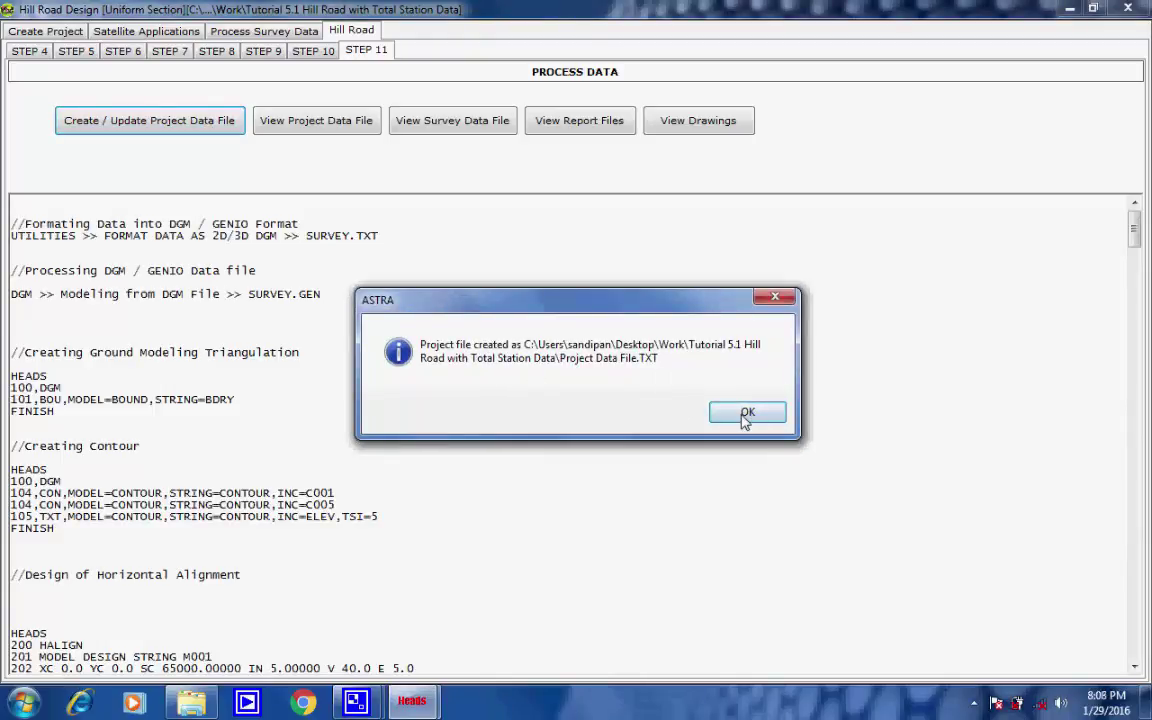
left_click(745, 416)
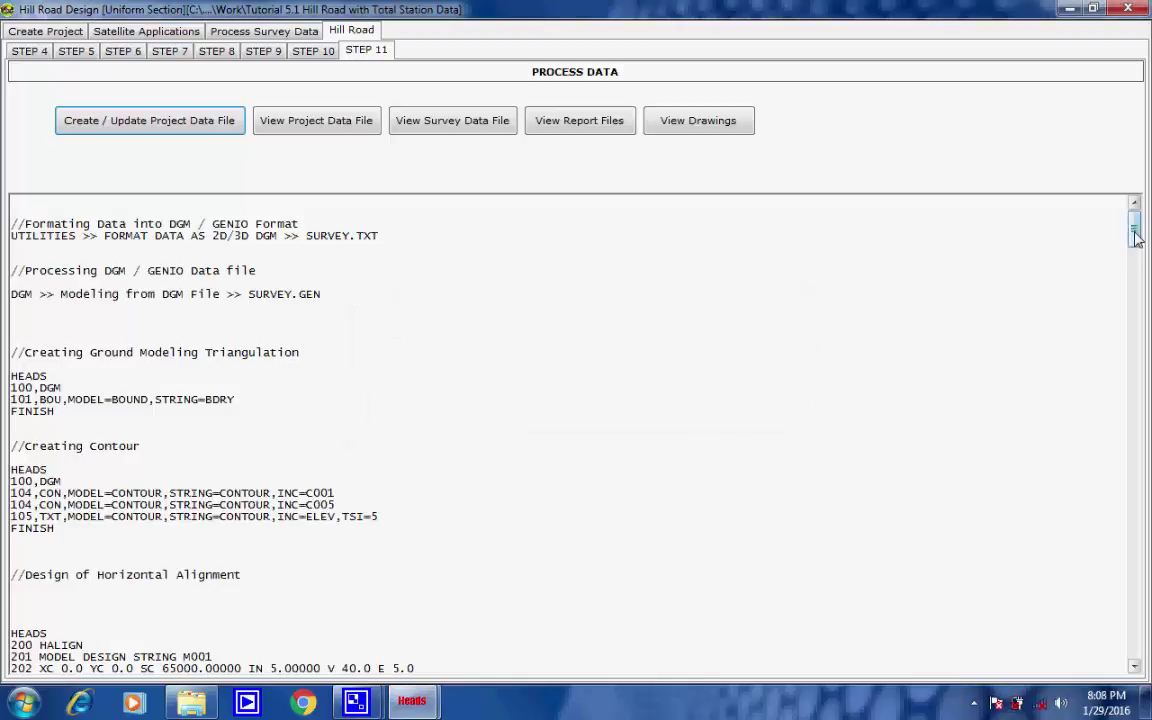
Look through the project data file contents, and view the total station survey data file and close it.
left_click_drag(1135, 234, 1137, 370)
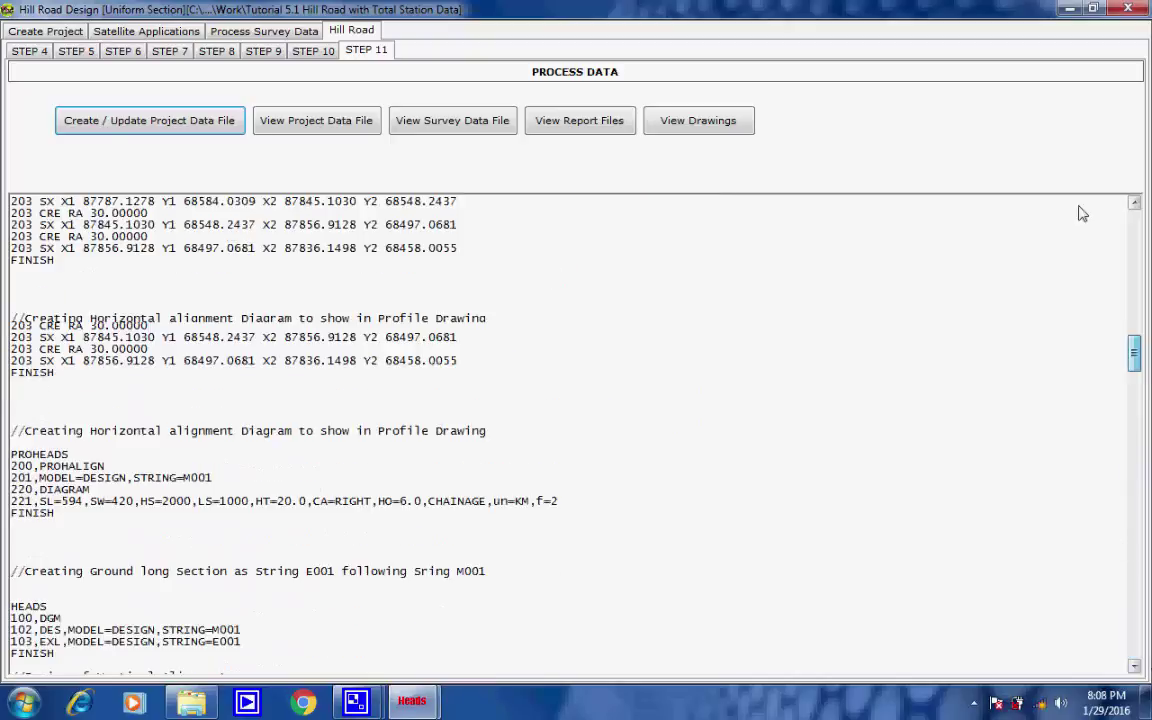
left_click(478, 122)
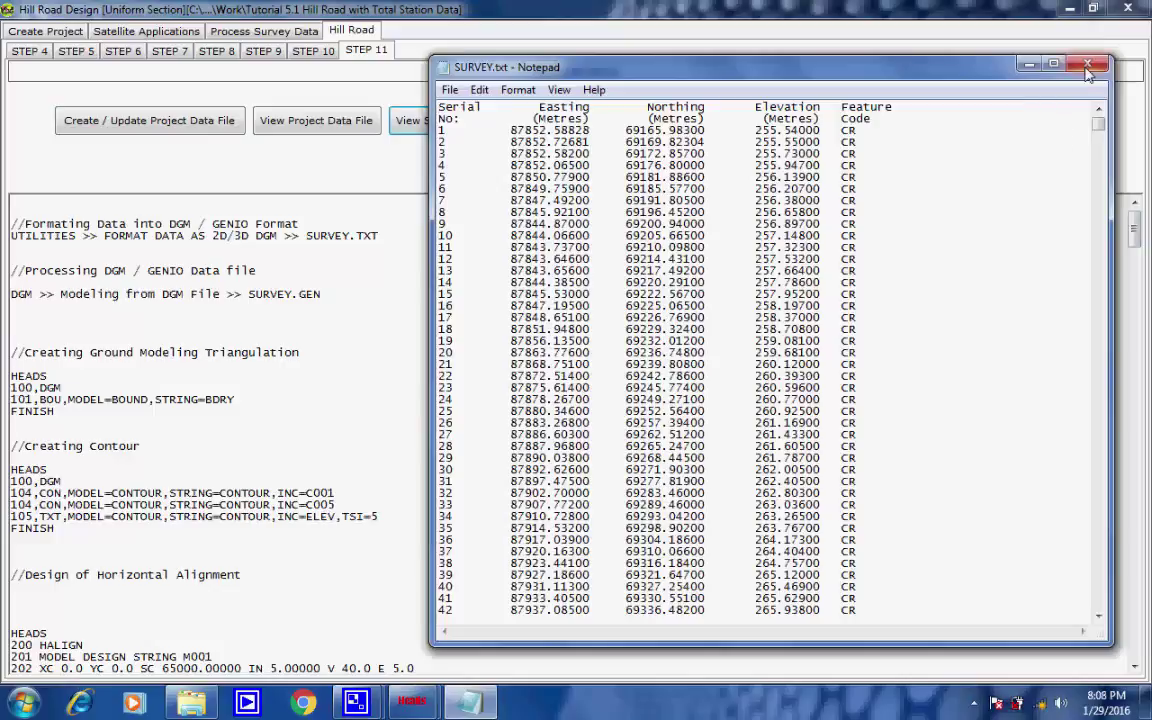
left_click(1088, 67)
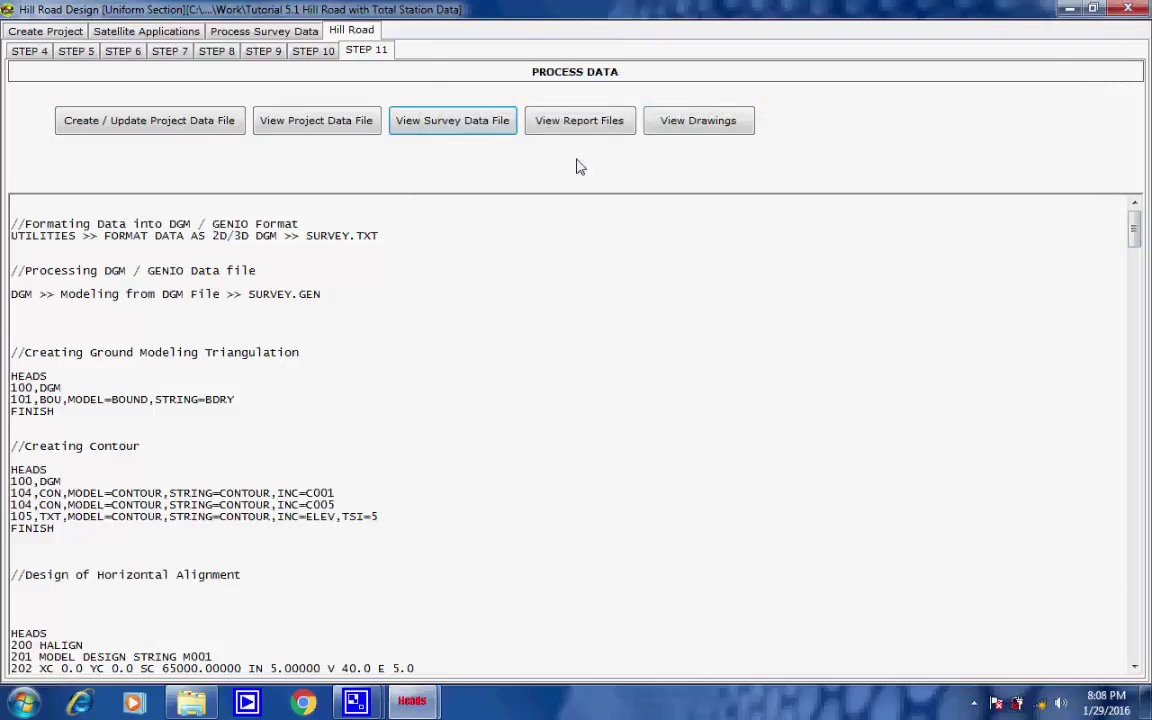
Open the processed reports and read the horizontal alignment report HALIGNMENT.REP through its geometrics and alignment details tables.
left_click(587, 130)
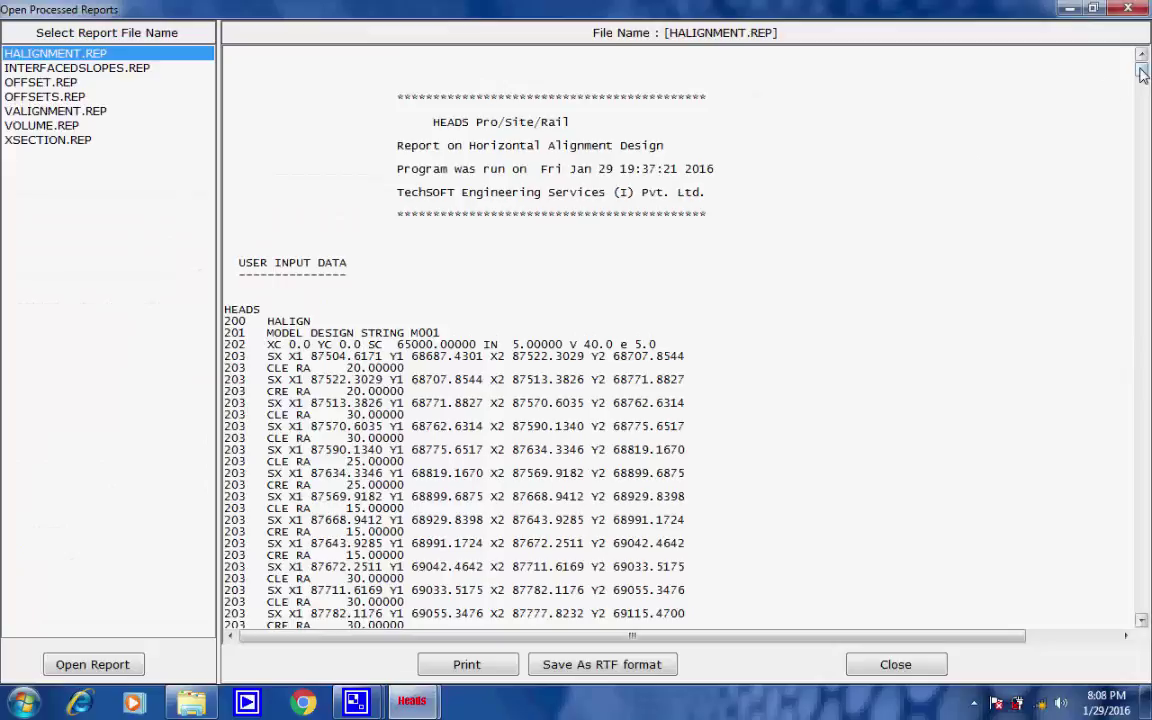
left_click(1145, 113)
left_click_drag(1145, 113, 1030, 110)
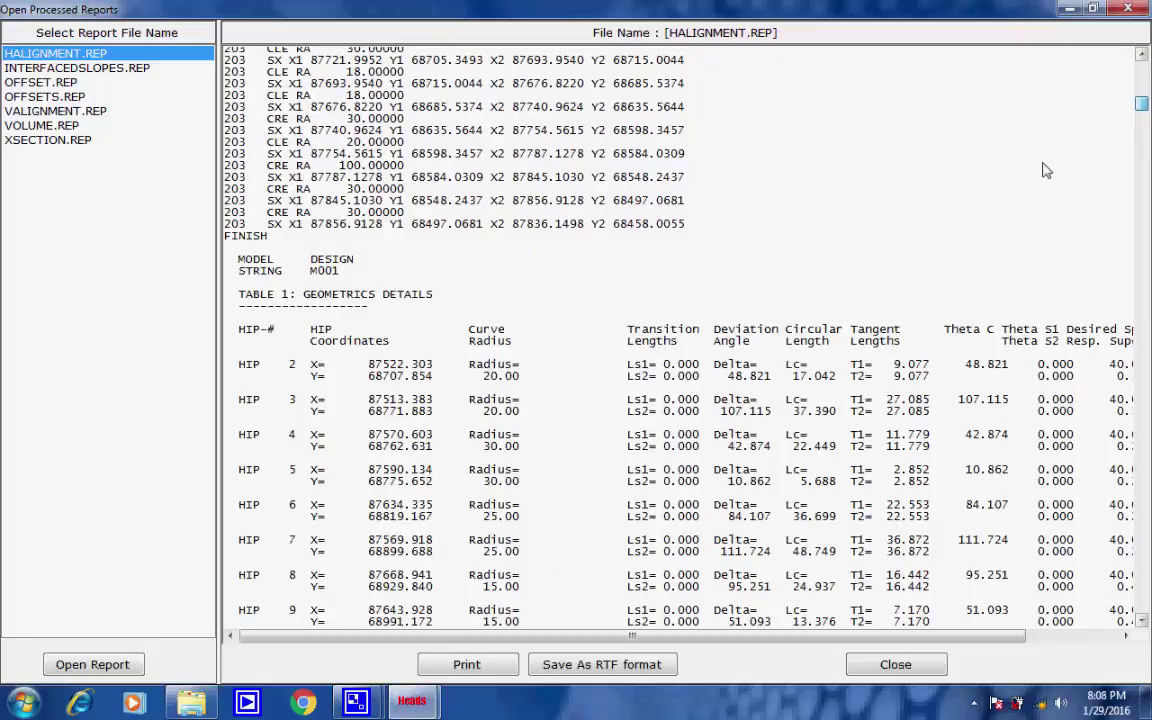
left_click_drag(1143, 106, 1137, 371)
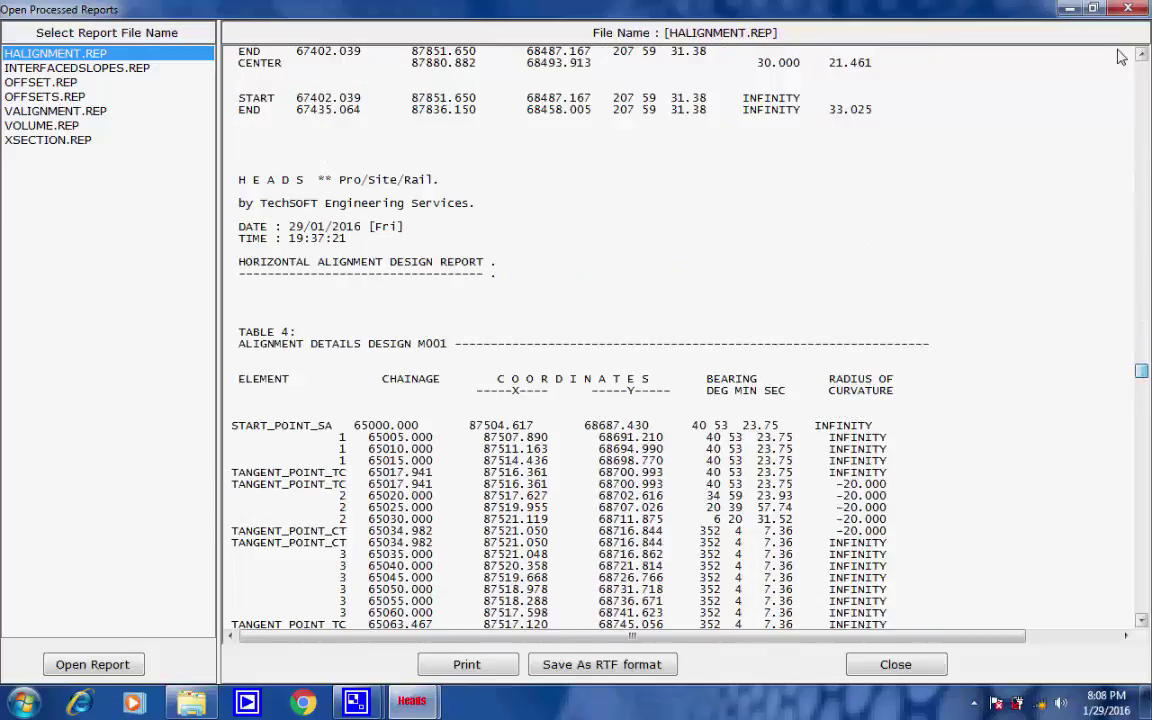
Read the vertical alignment report VALIGNMENT.REP to its end and the earthwork quantity input data at the start of VOLUME.REP.
left_click(48, 111)
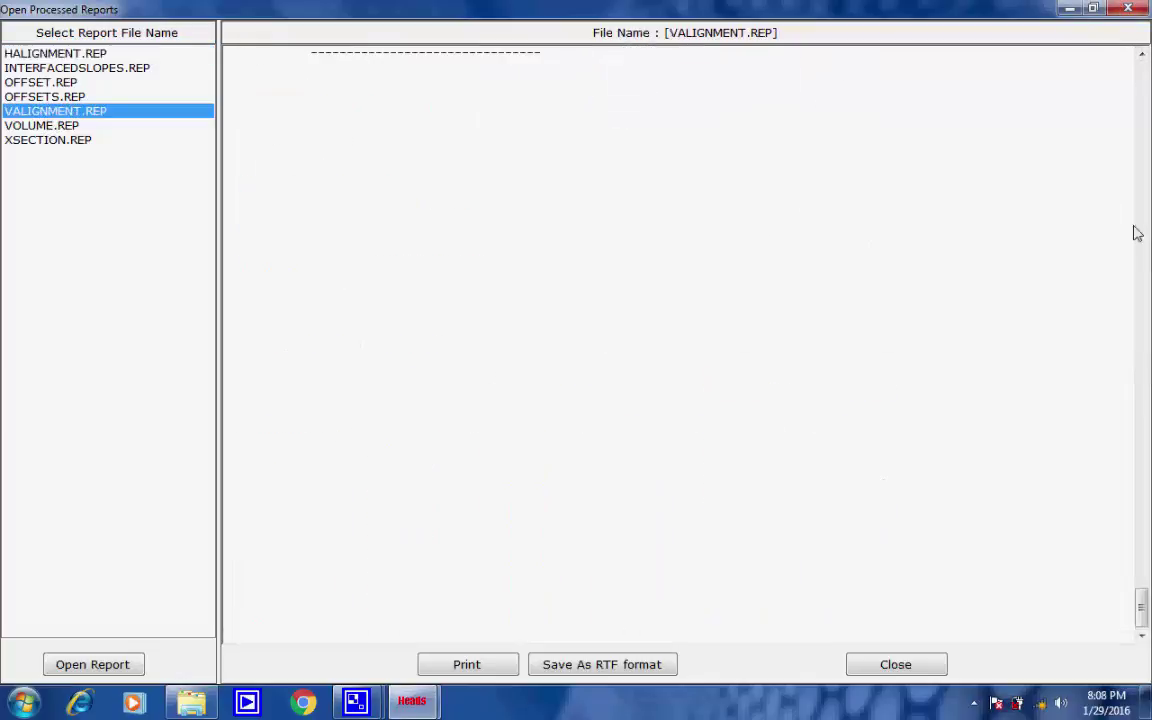
mouse_move(1141, 605)
left_mouse_down()
mouse_move(1130, 78)
mouse_move(1142, 114)
mouse_move(1130, 457)
mouse_move(1139, 615)
left_mouse_up()
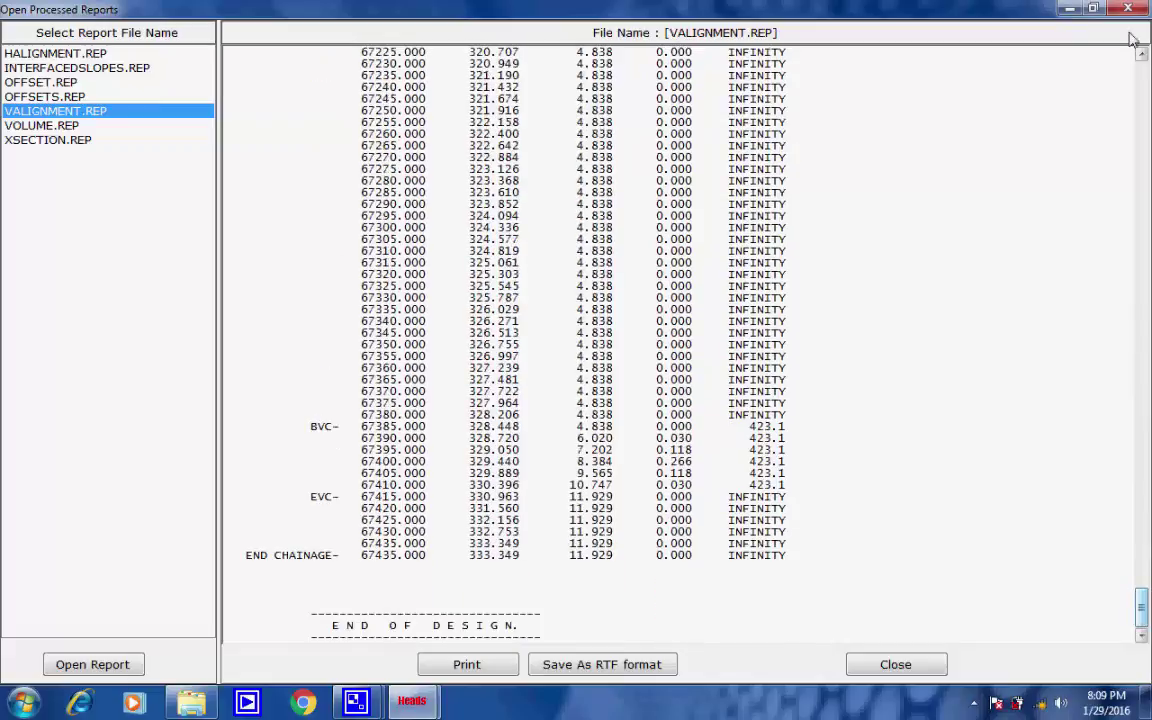
left_click(60, 127)
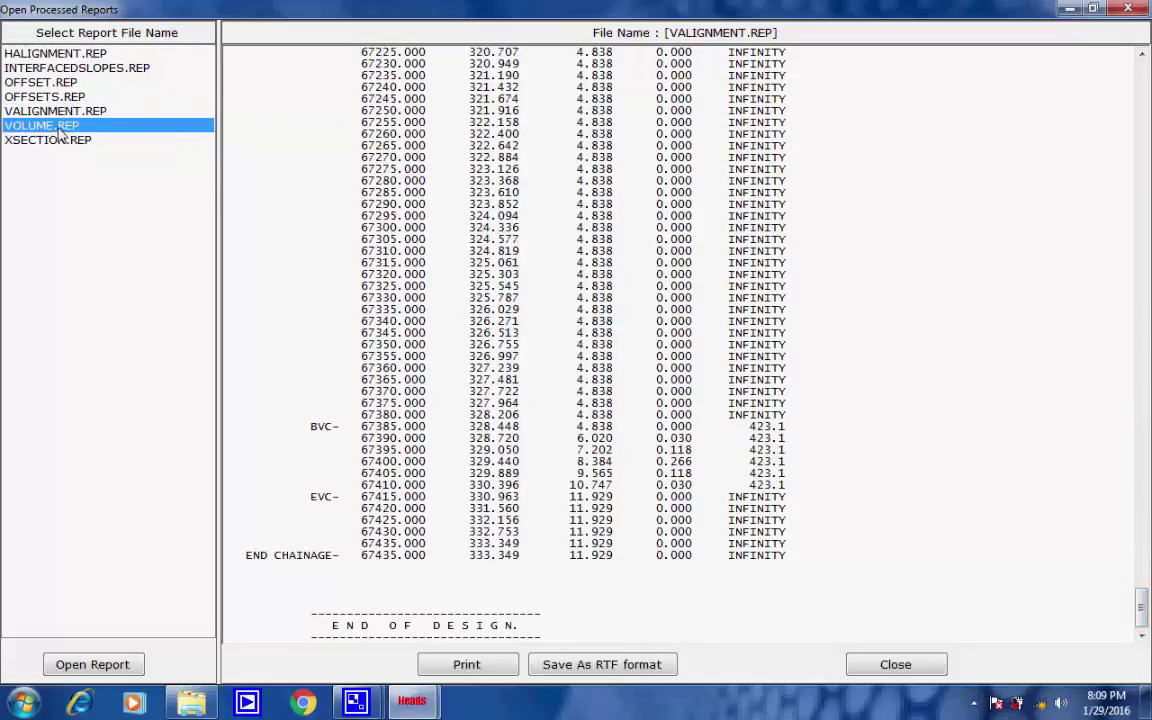
double_click(60, 128)
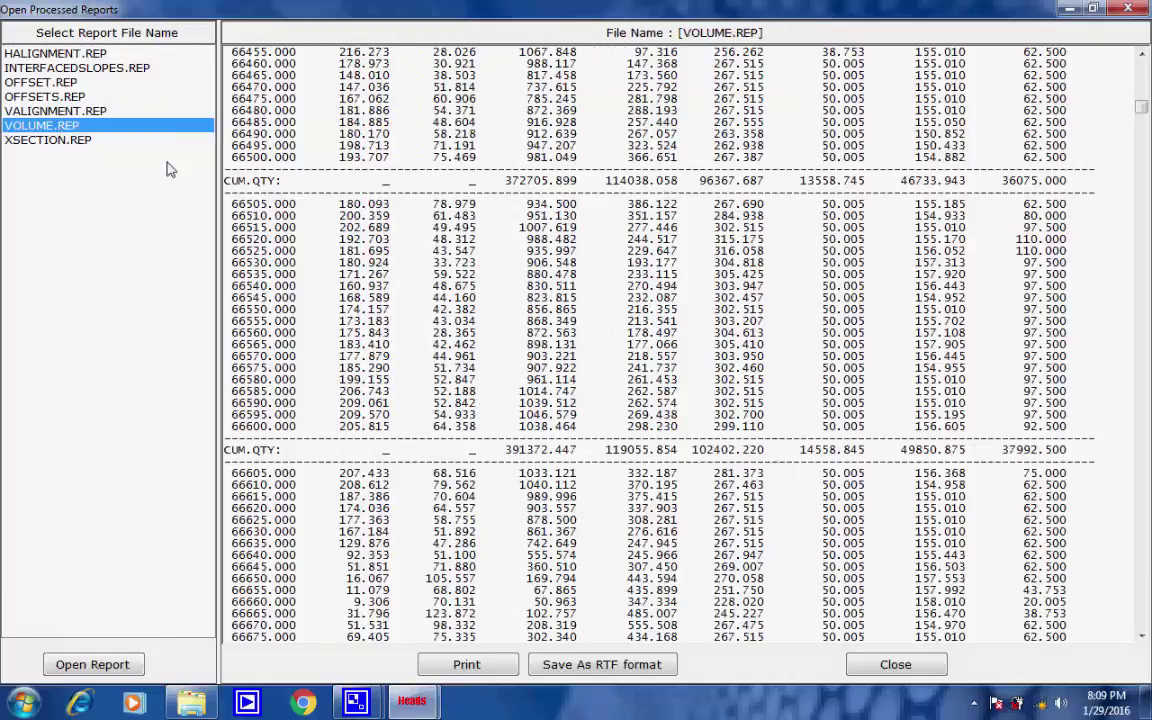
left_click_drag(1141, 113, 1141, 70)
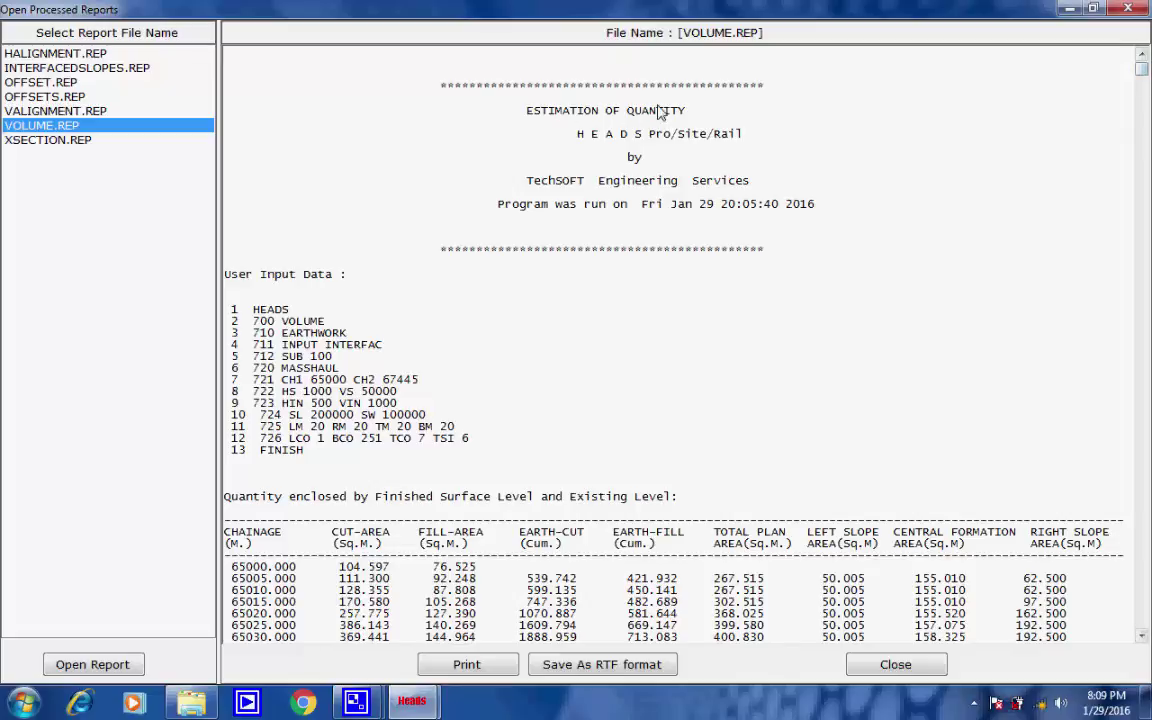
left_click_drag(648, 114, 555, 118)
left_click(703, 116)
double_click(340, 334)
Examine the pavement layer quantities in VOLUME.REP and close the processed reports.
left_click_drag(1143, 72, 1143, 130)
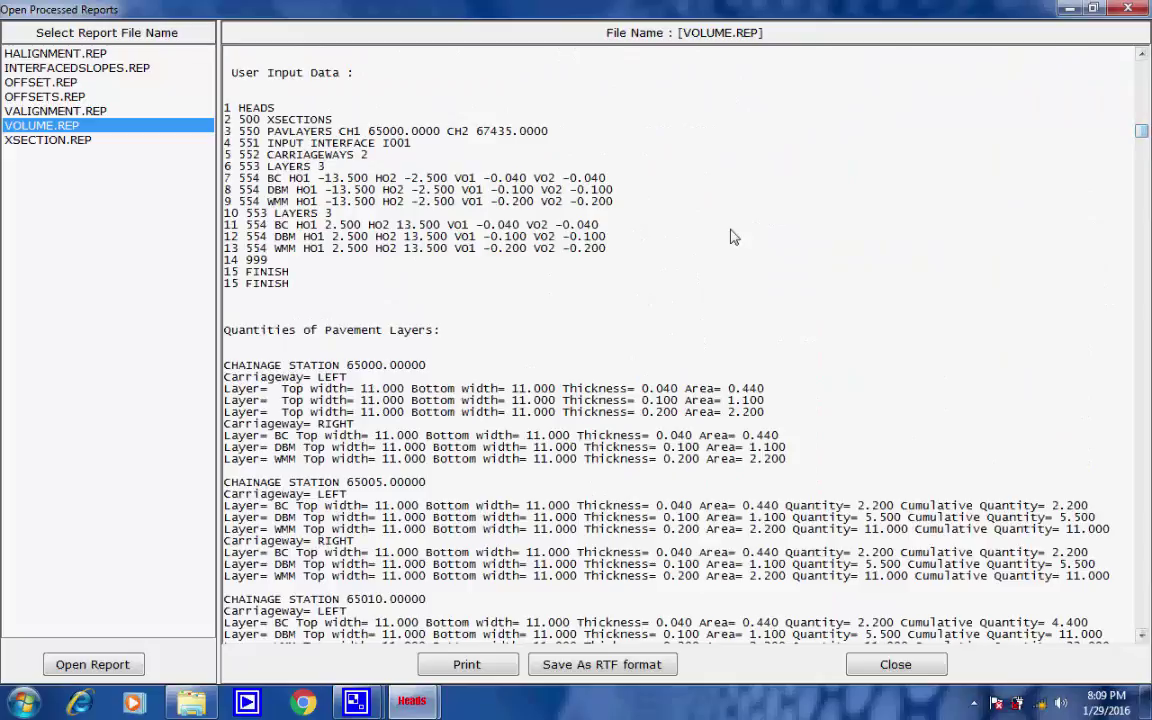
scroll(550, 275, "up", 2)
left_click_drag(441, 402, 228, 404)
left_click(451, 407)
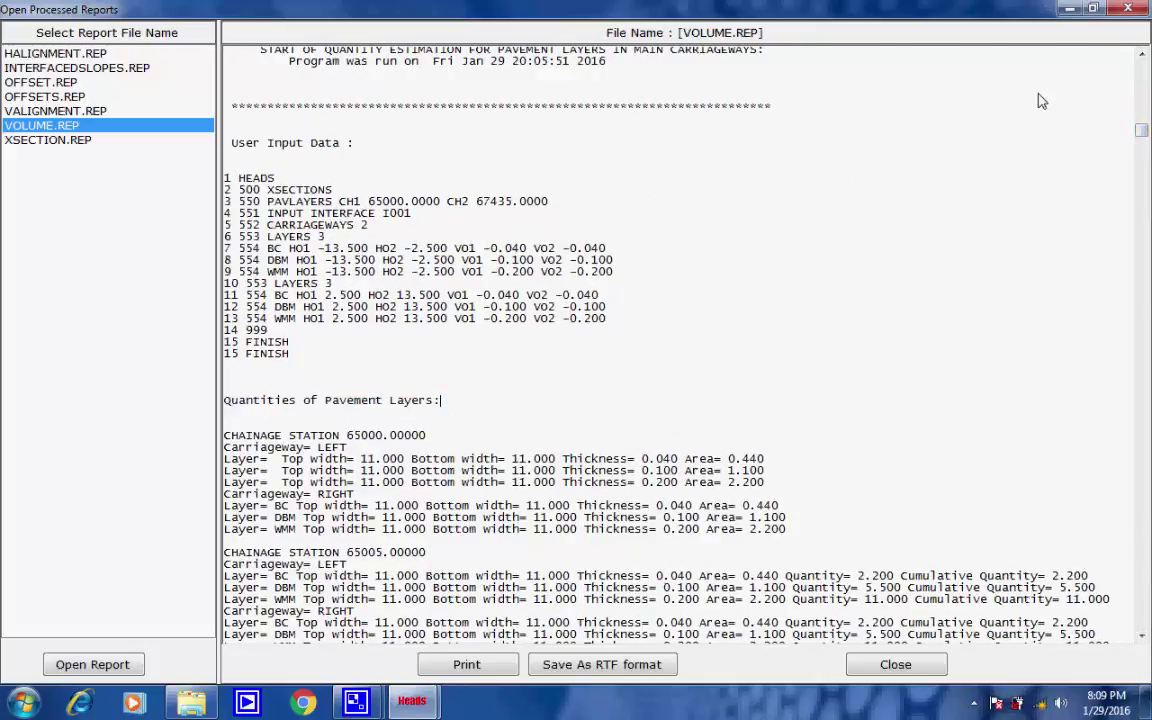
left_click(1128, 9)
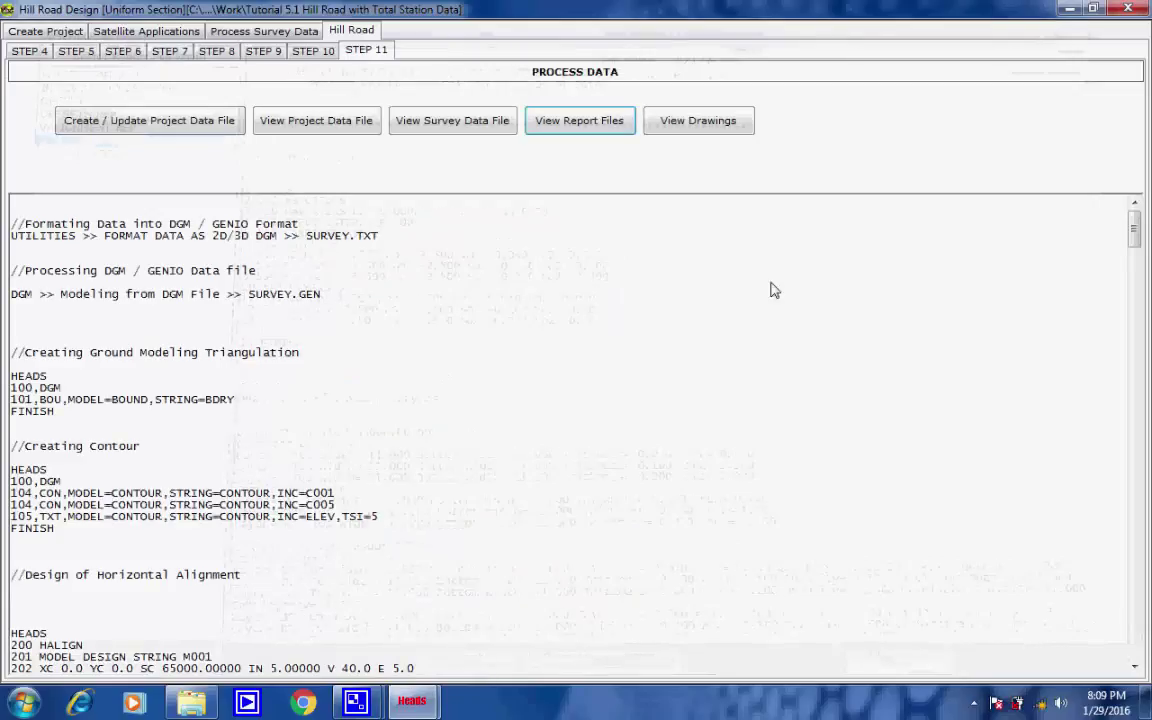
Open all the drawings from the Design Drawings folder in HEADS Viewer.
left_click(699, 122)
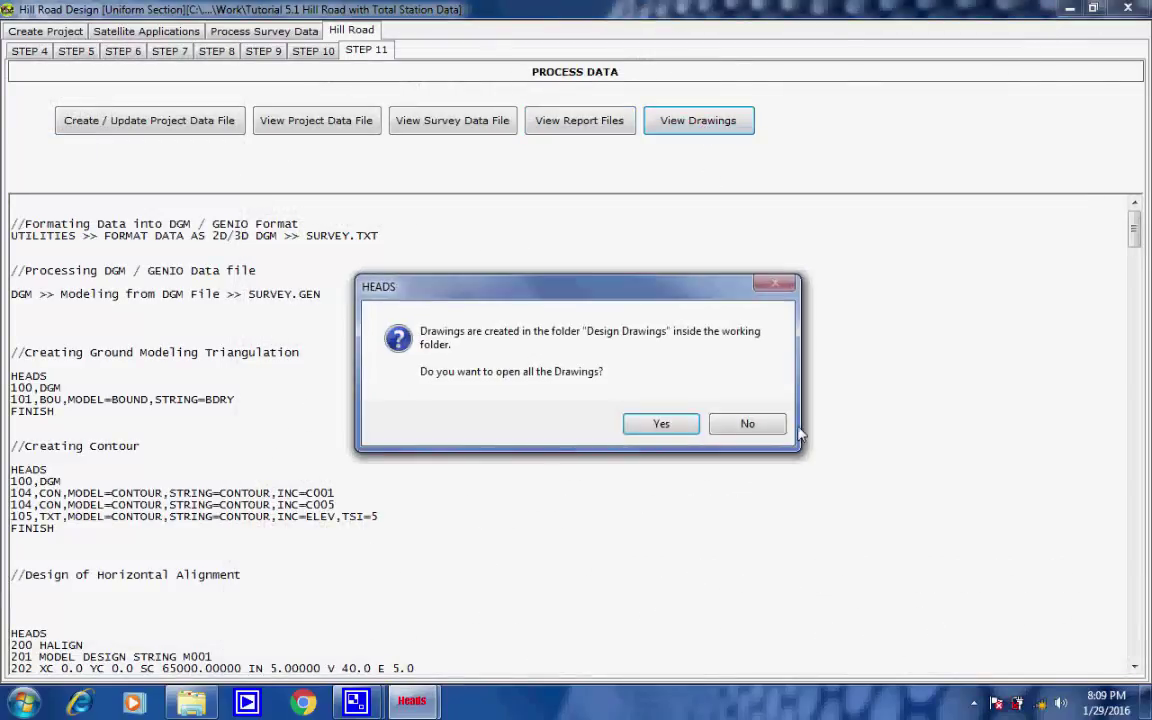
left_click(661, 424)
left_click(320, 626)
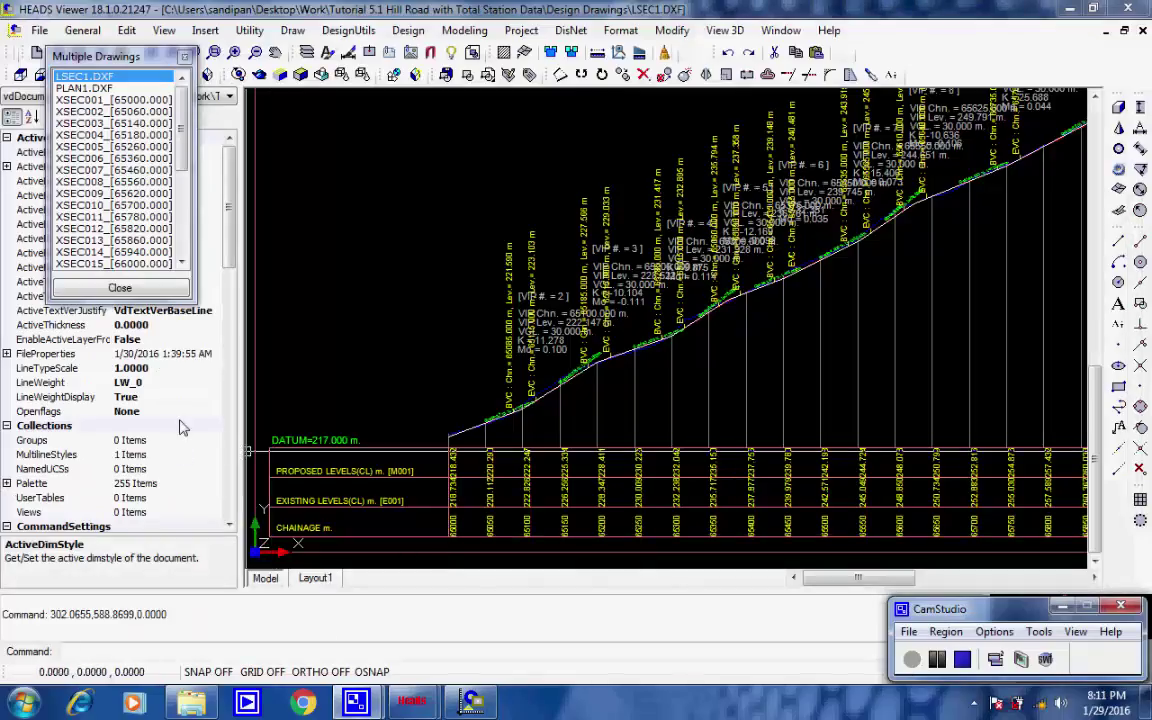
Display the plan drawing PLAN1.DXF and examine the road alignment, chainages and curve details up close and in overview.
left_click(86, 88)
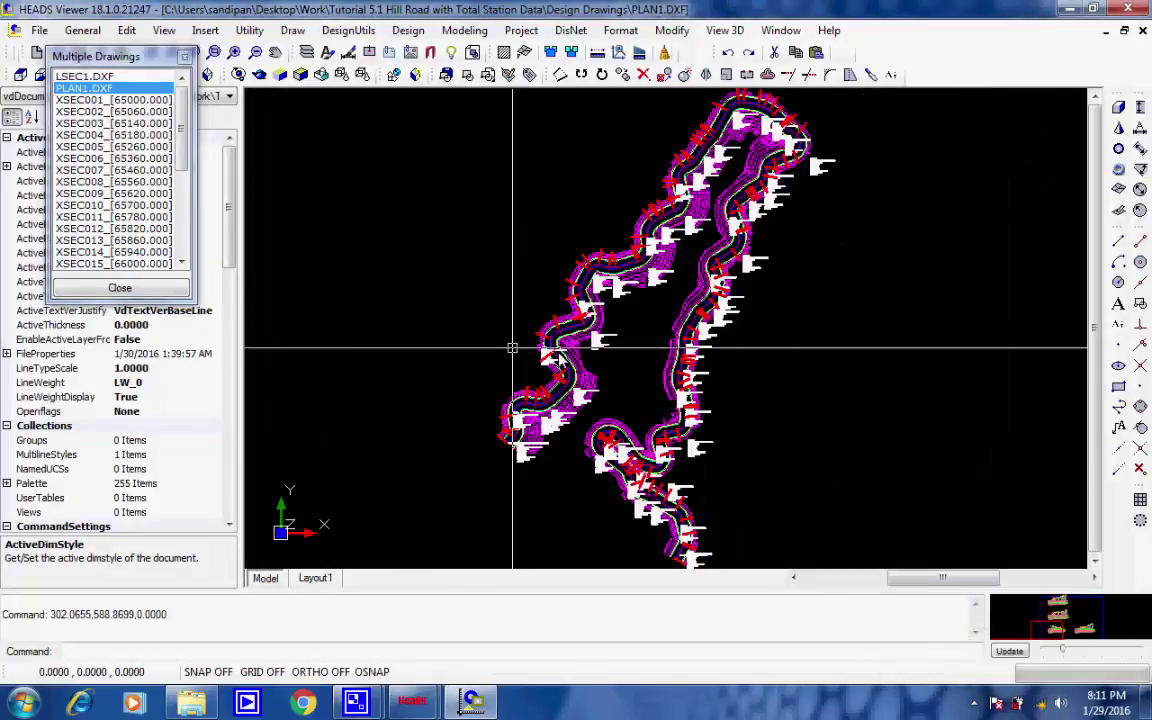
left_click(645, 345)
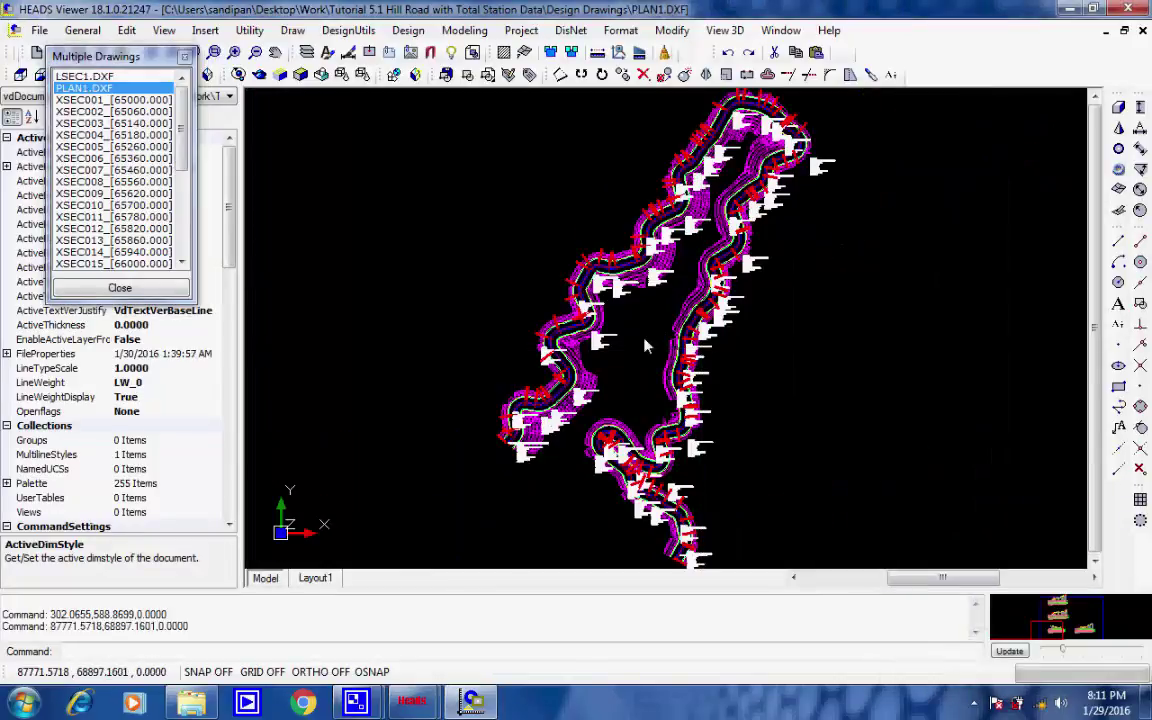
scroll(645, 345, "up", 2)
scroll(647, 340, "up", 4)
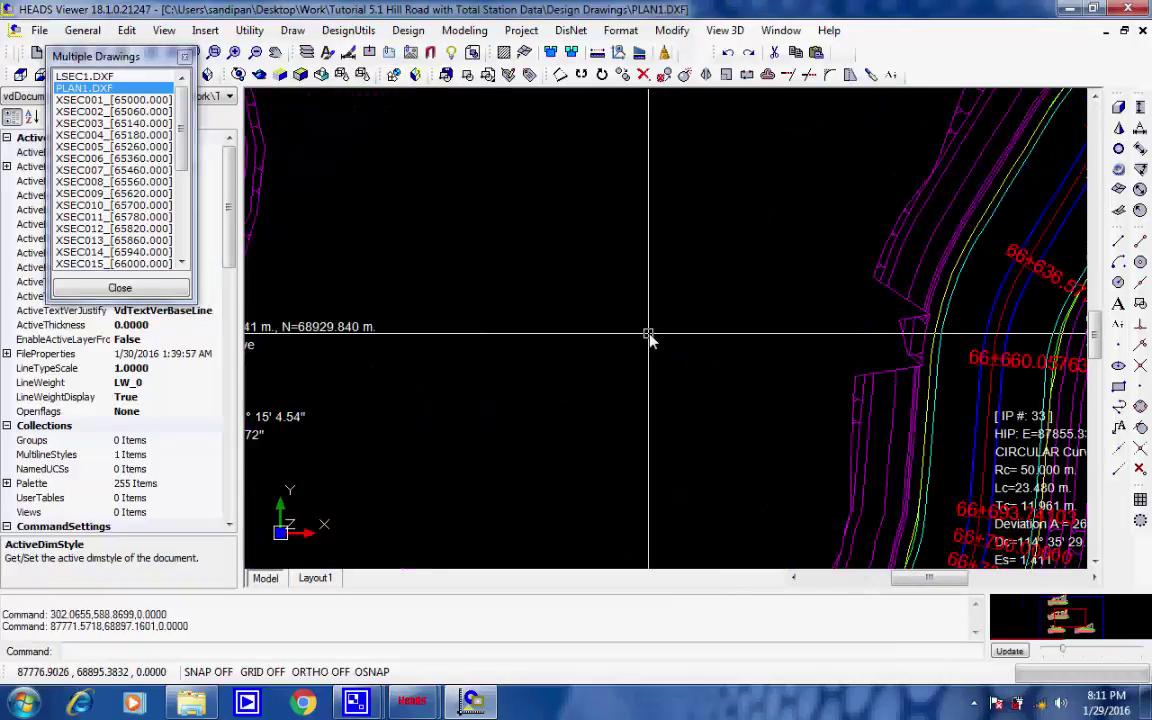
scroll(649, 341, "down", 2)
scroll(649, 341, "down", 2)
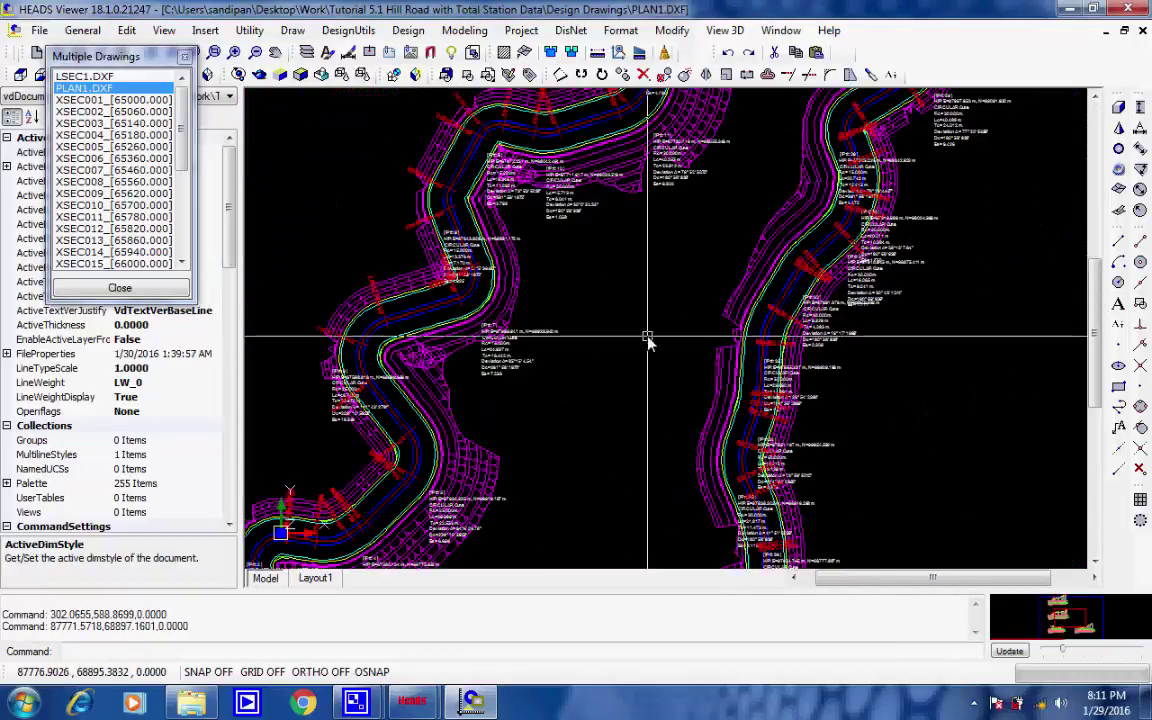
scroll(648, 342, "down", 2)
scroll(648, 342, "down", 2)
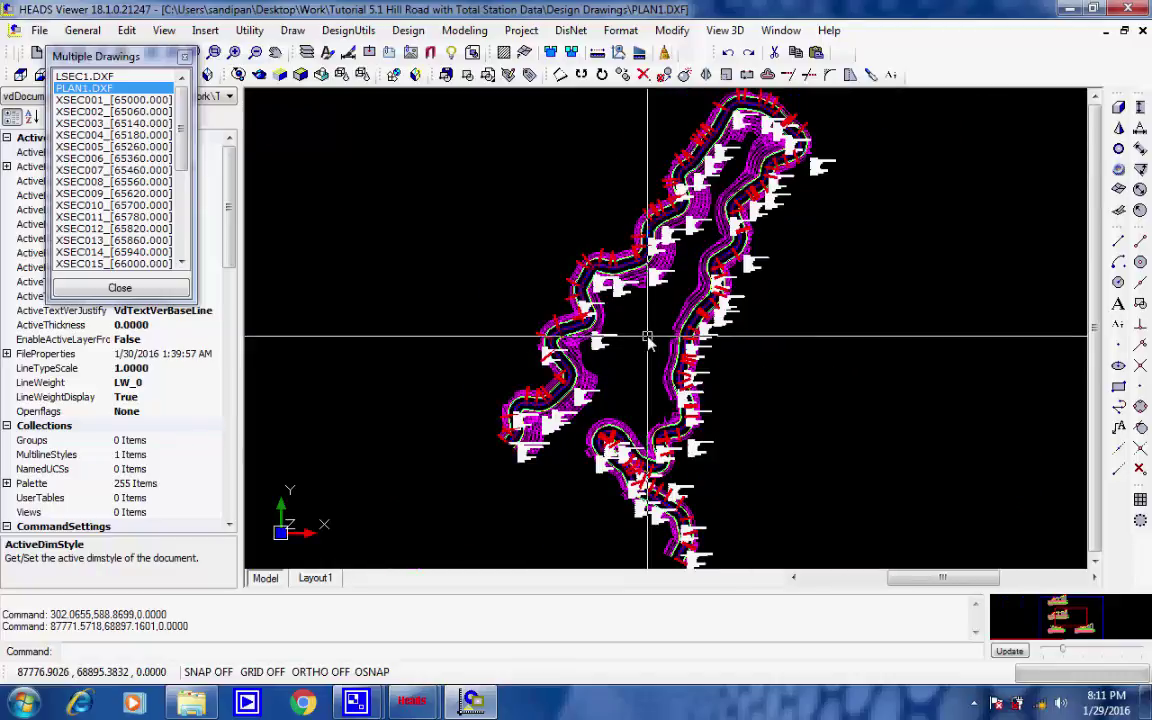
View cross section drawings XSEC001 and XSEC015, examining the road profile, levels and offset distances at chainage 66020 in XSEC015.
left_click(98, 101)
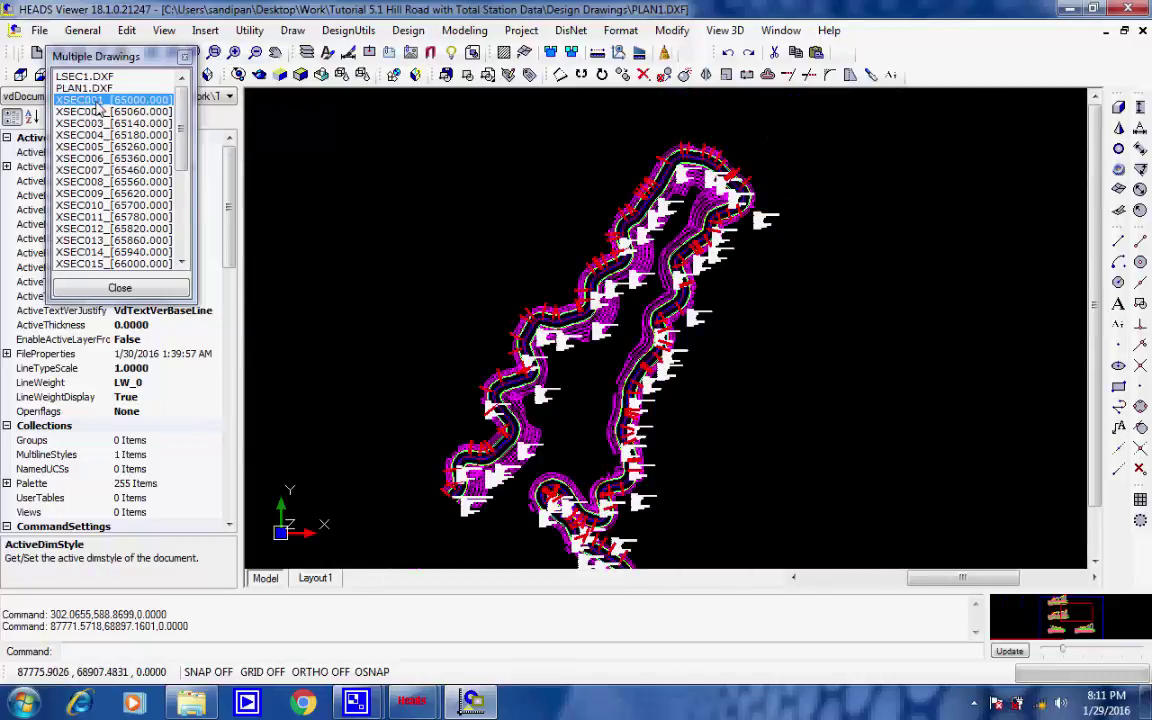
scroll(184, 178, "down", 3)
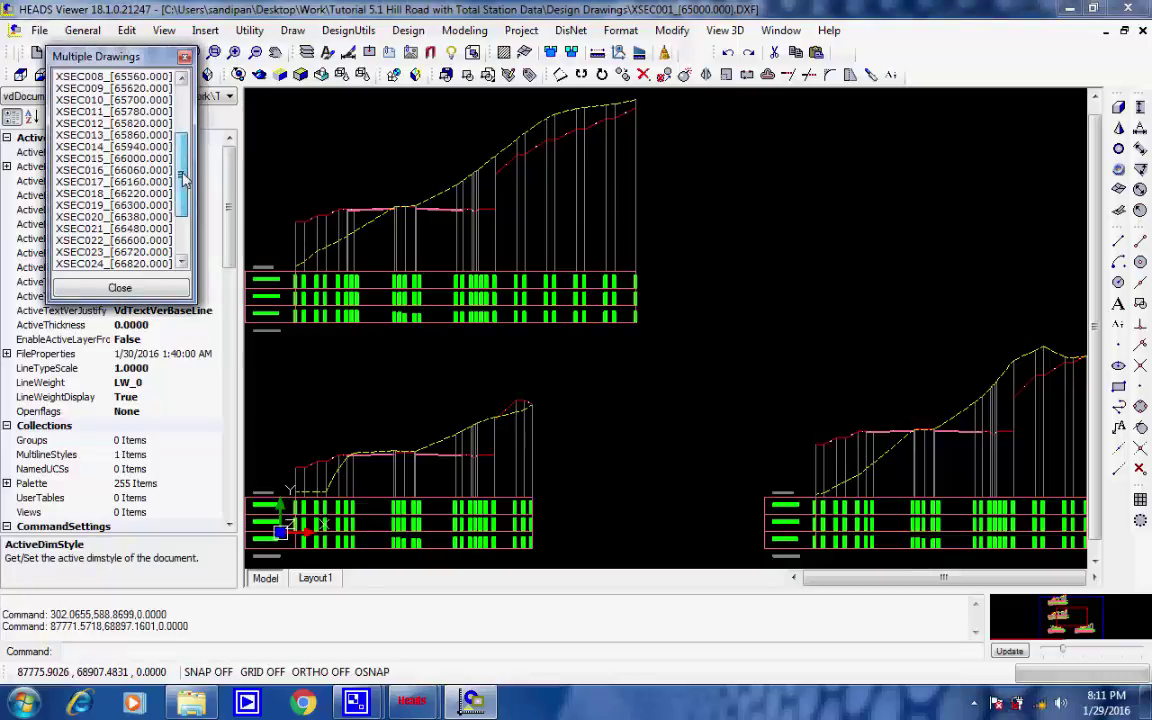
left_click(95, 156)
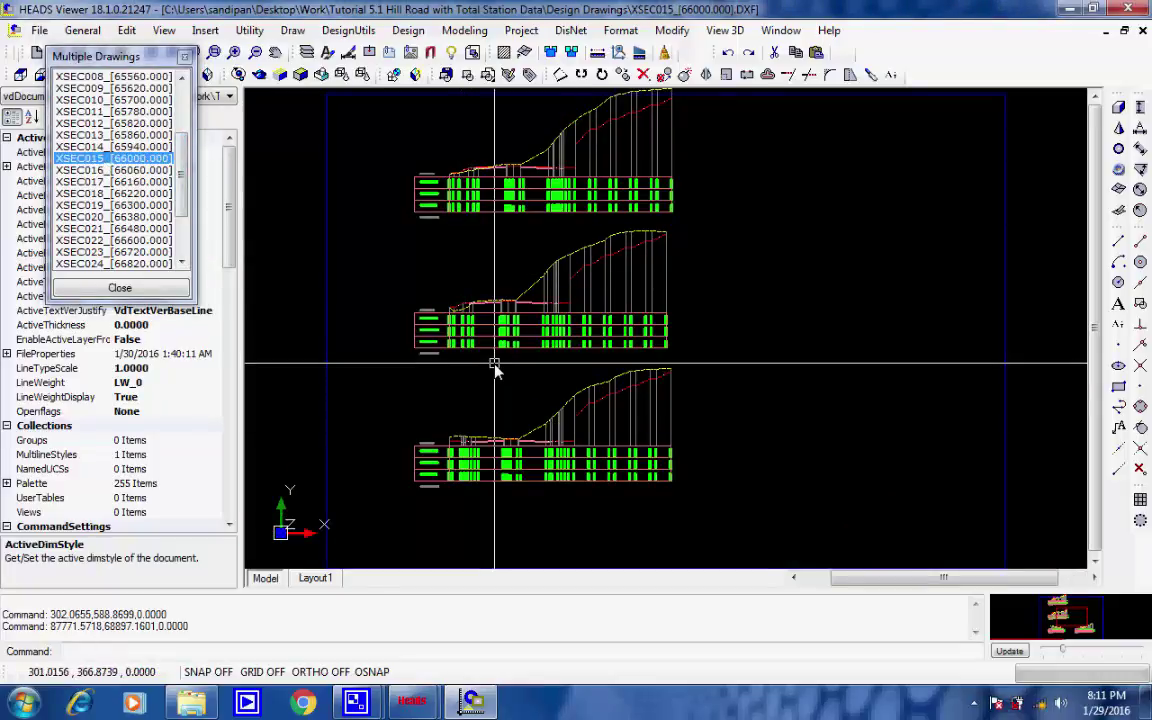
left_click(489, 282)
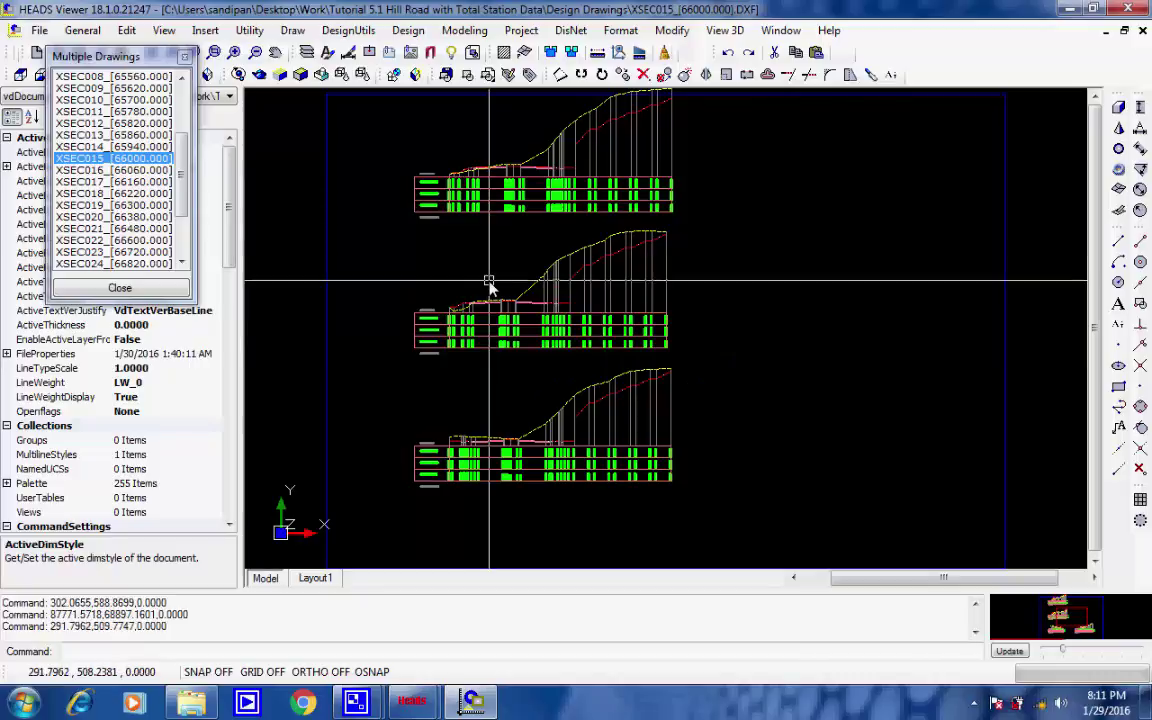
scroll(489, 282, "up", 5)
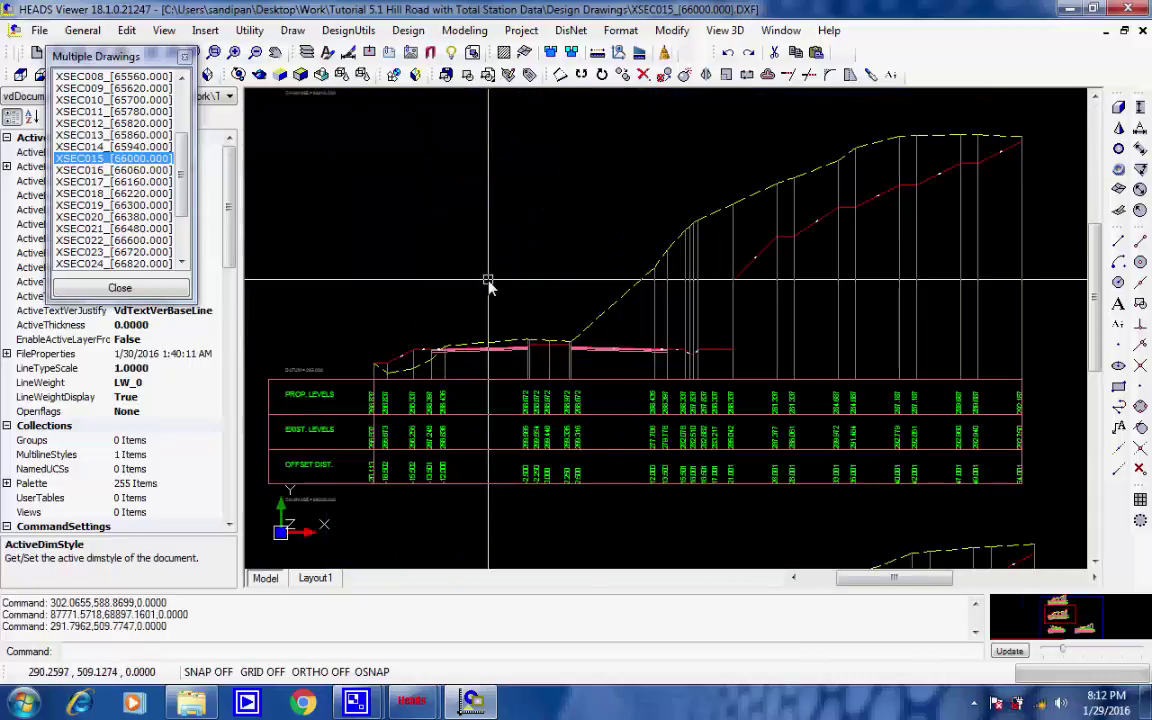
middle_click_drag(465, 311, 607, 255)
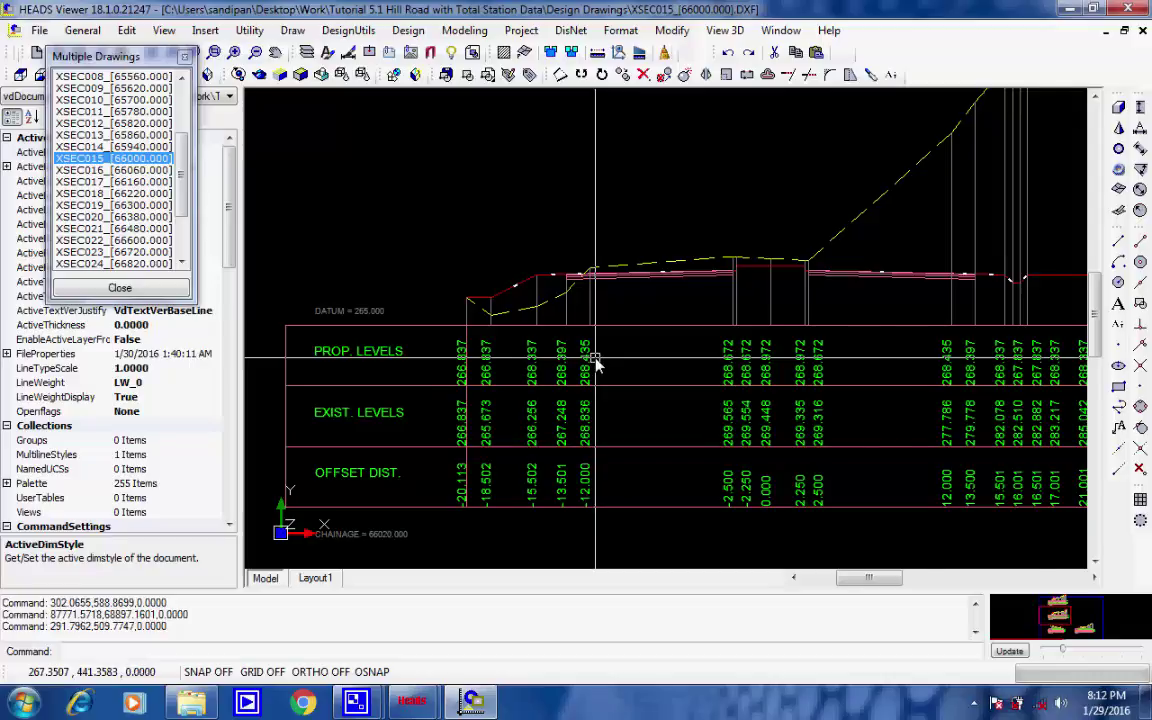
scroll(596, 365, "down", 3)
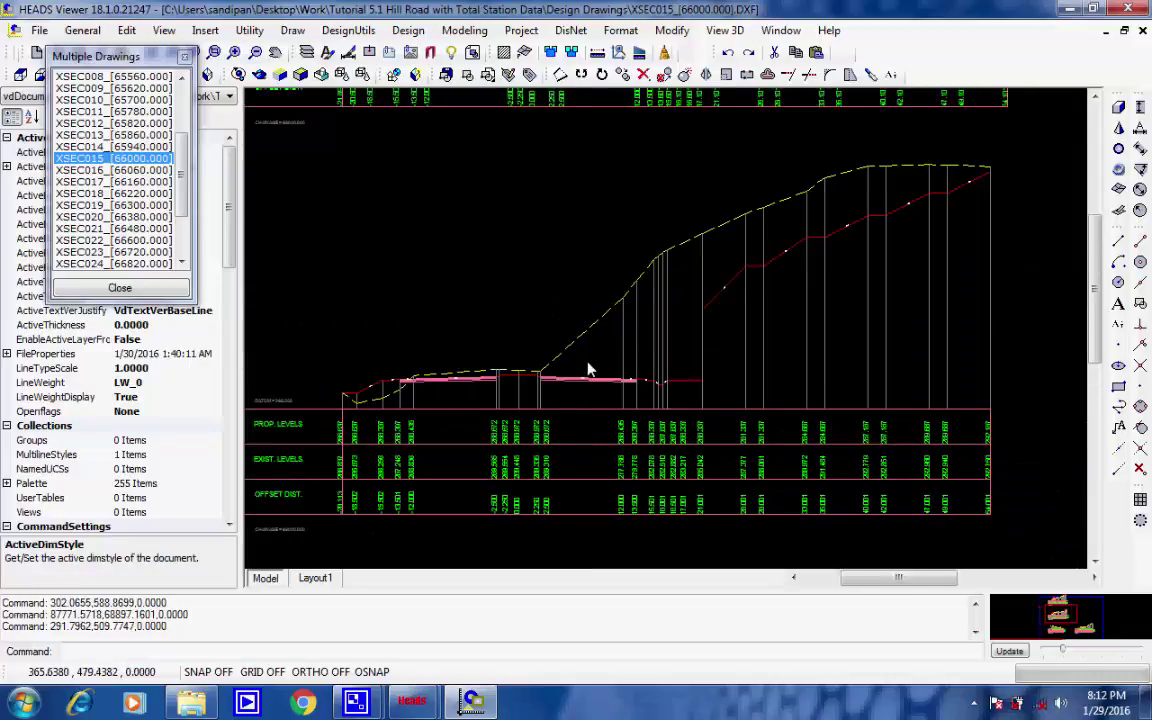
Examine the slope ratio labels on the first two cut slopes above the road in cross section drawing XSEC015.
scroll(720, 300, "up", 5)
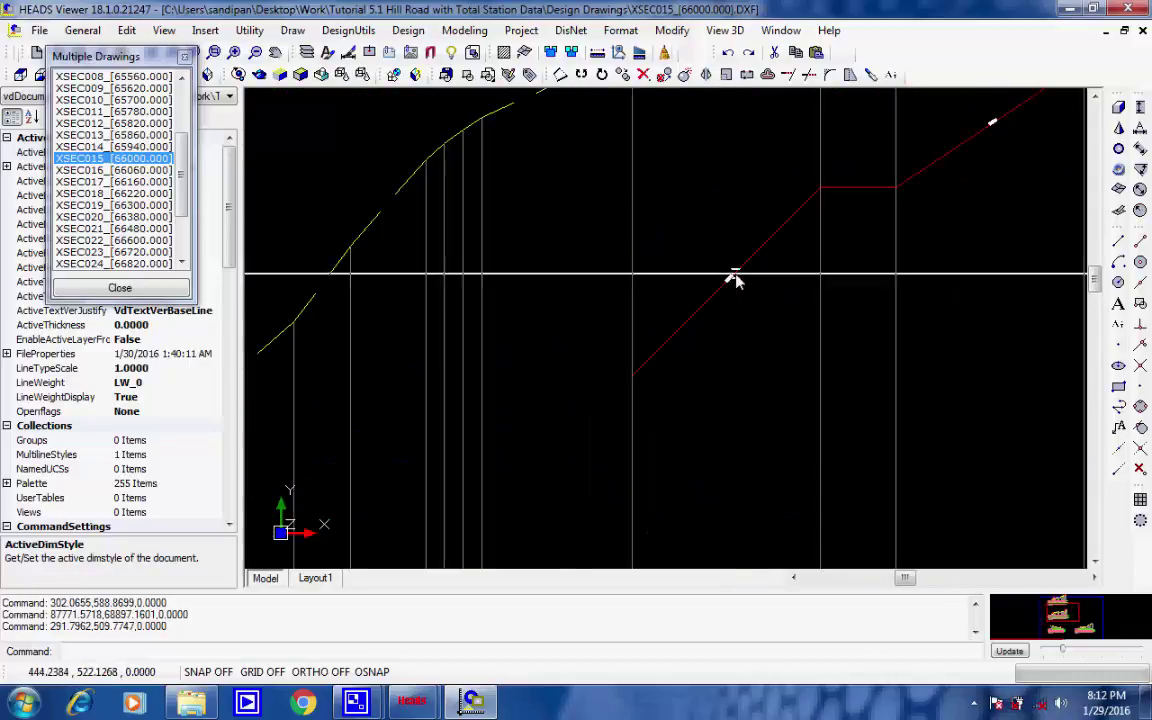
scroll(735, 280, "up", 5)
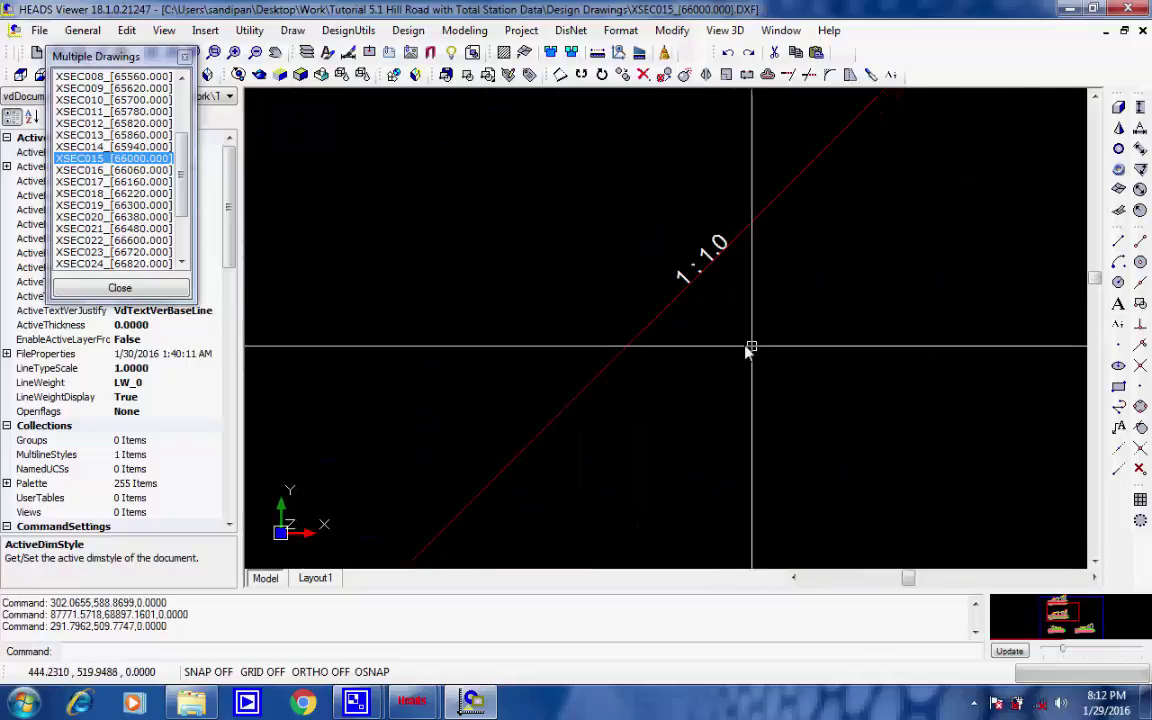
scroll(715, 257, "up", 2)
scroll(745, 290, "down", 2)
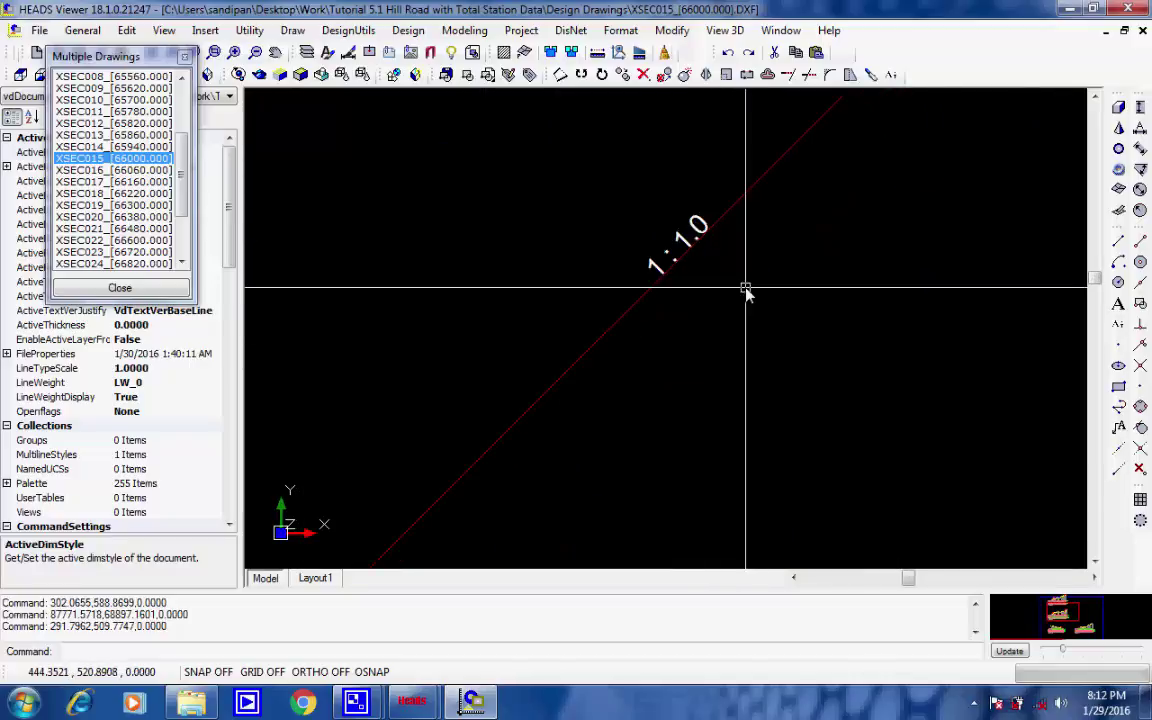
scroll(752, 222, "up", 2)
scroll(752, 224, "down", 3)
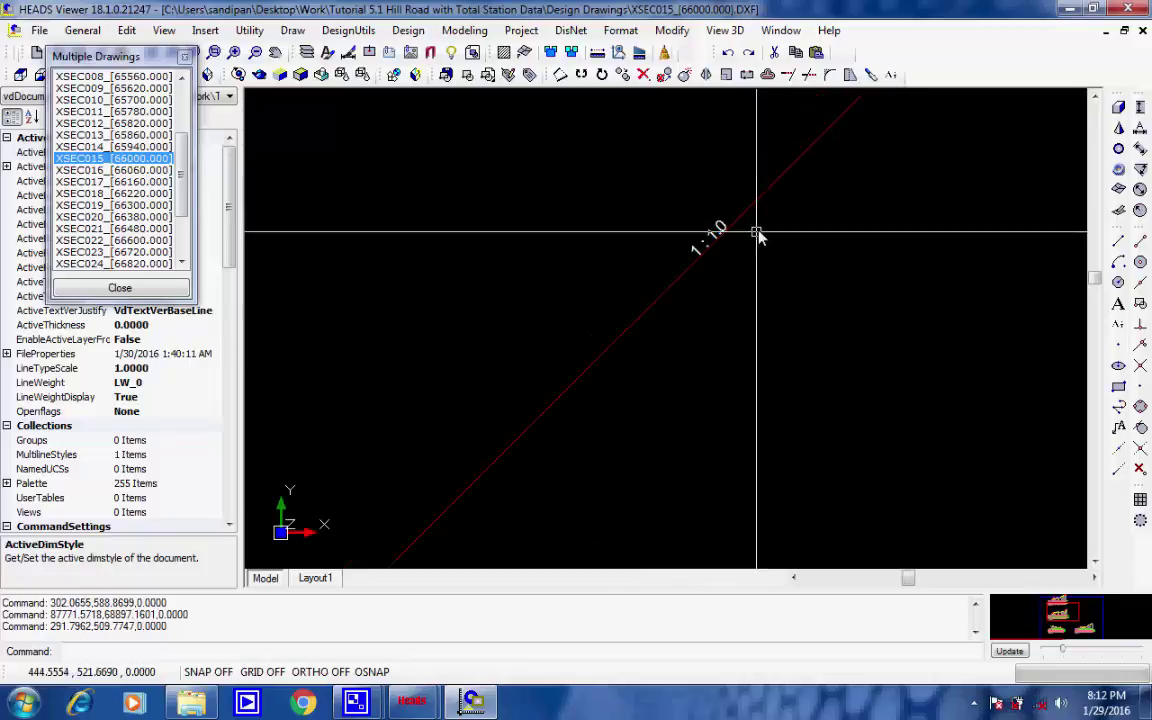
scroll(720, 303, "down", 2)
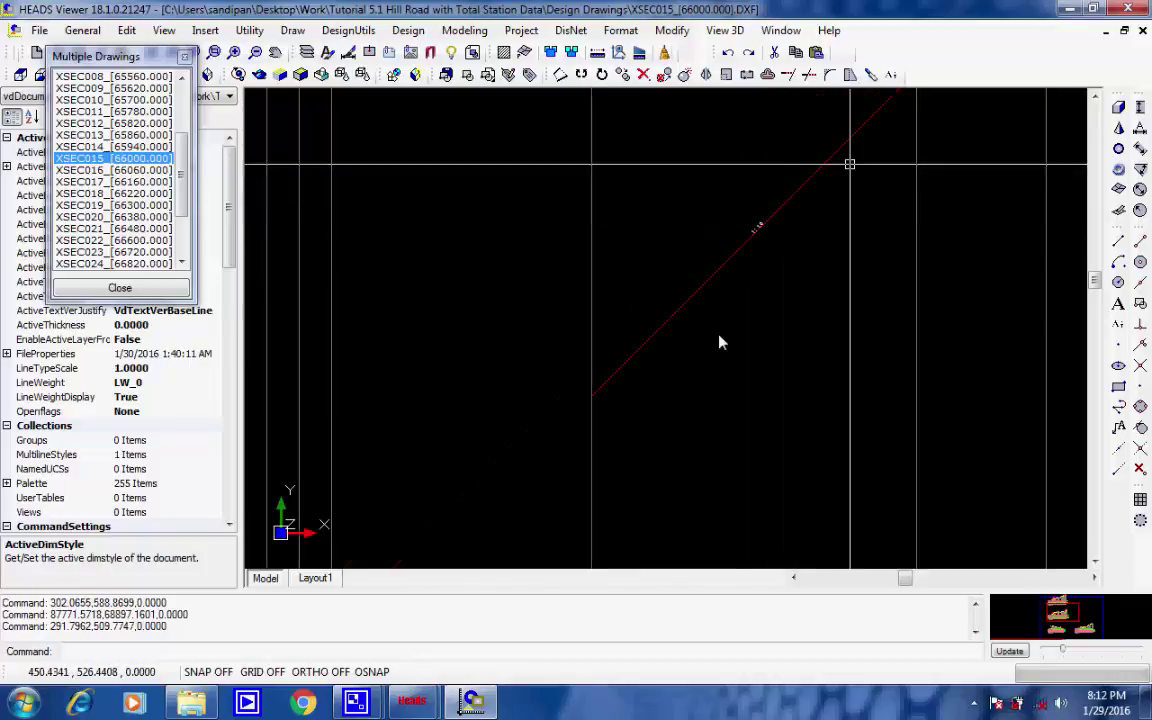
scroll(951, 314, "down", 2)
scroll(873, 283, "up", 1)
scroll(873, 283, "up", 4)
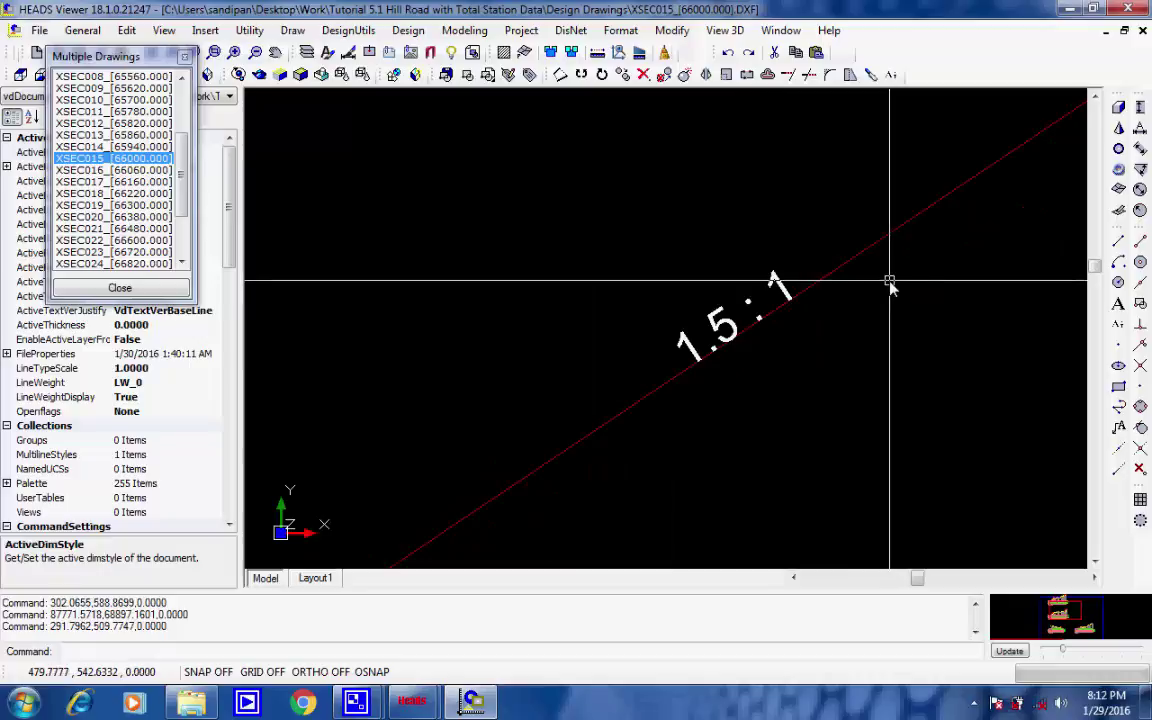
scroll(890, 285, "down", 4)
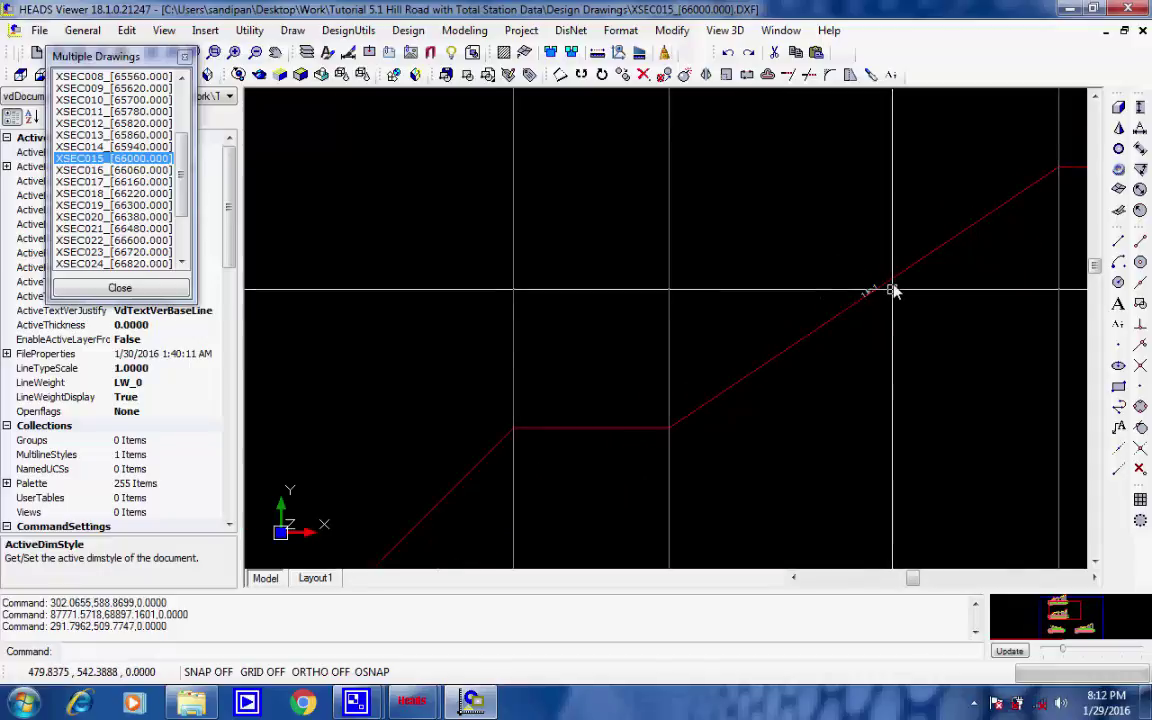
scroll(890, 285, "down", 4)
scroll(988, 258, "down", 2)
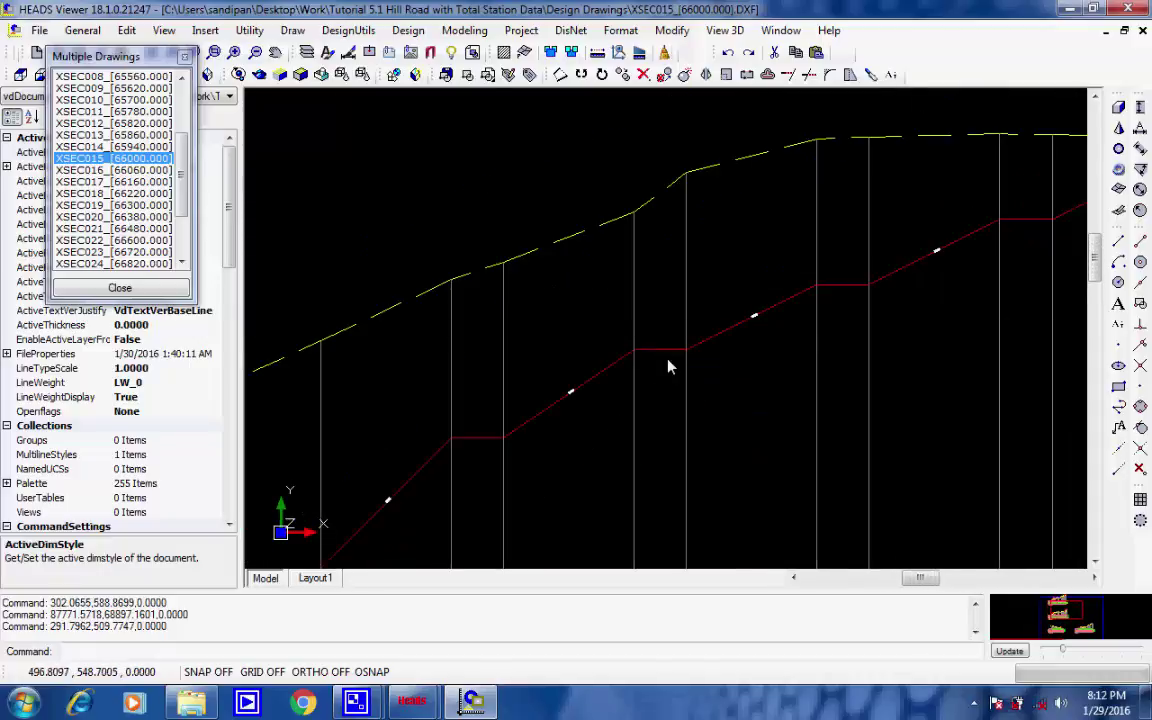
Examine the slope ratio labels on the upper benched cut slopes, up to the topmost one, in cross section drawing XSEC015.
scroll(762, 328, "up", 3)
scroll(762, 328, "up", 8)
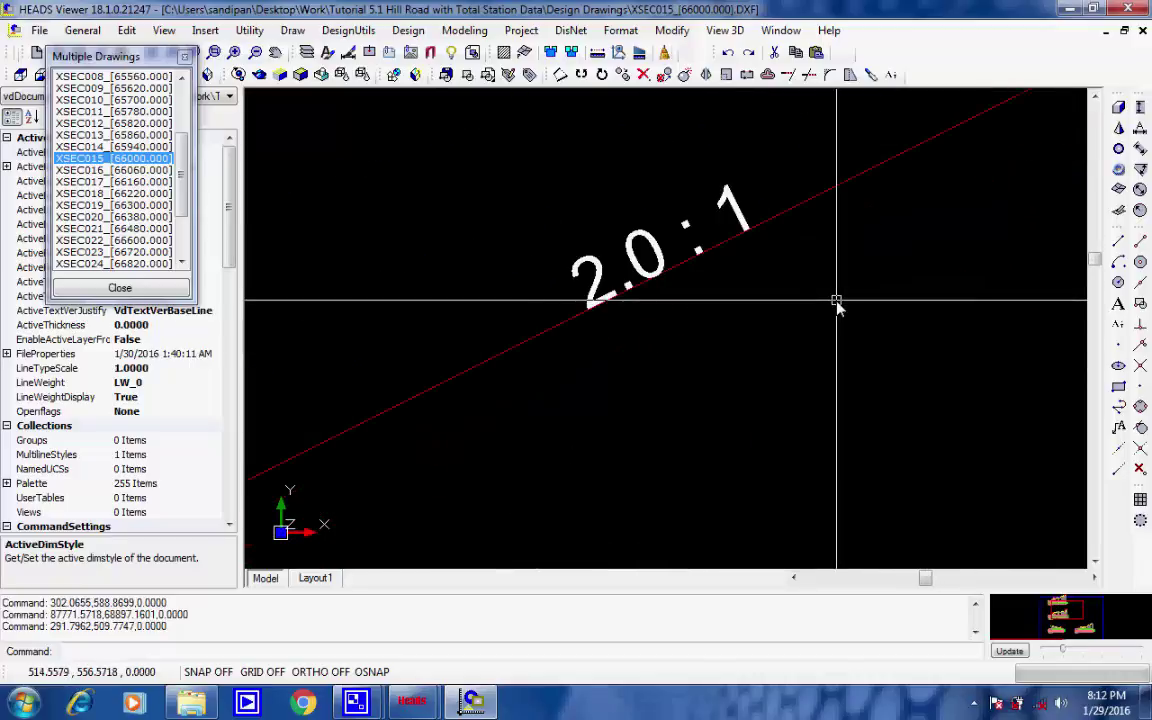
scroll(833, 315, "down", 6)
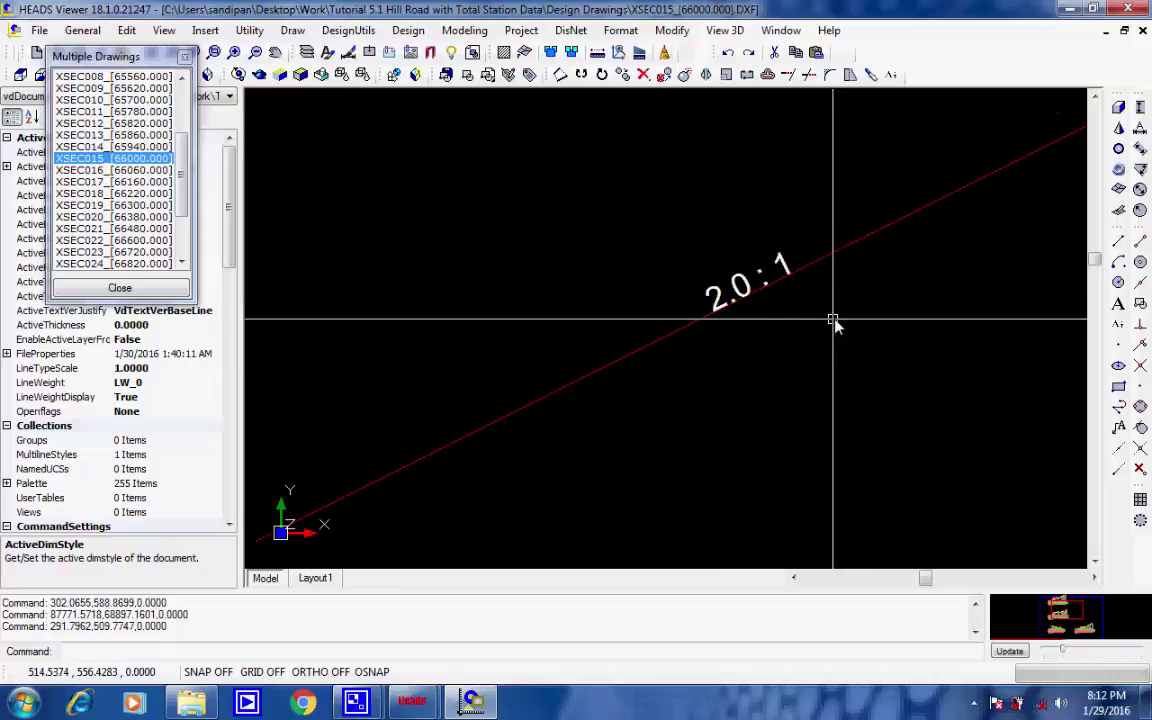
scroll(838, 310, "down", 8)
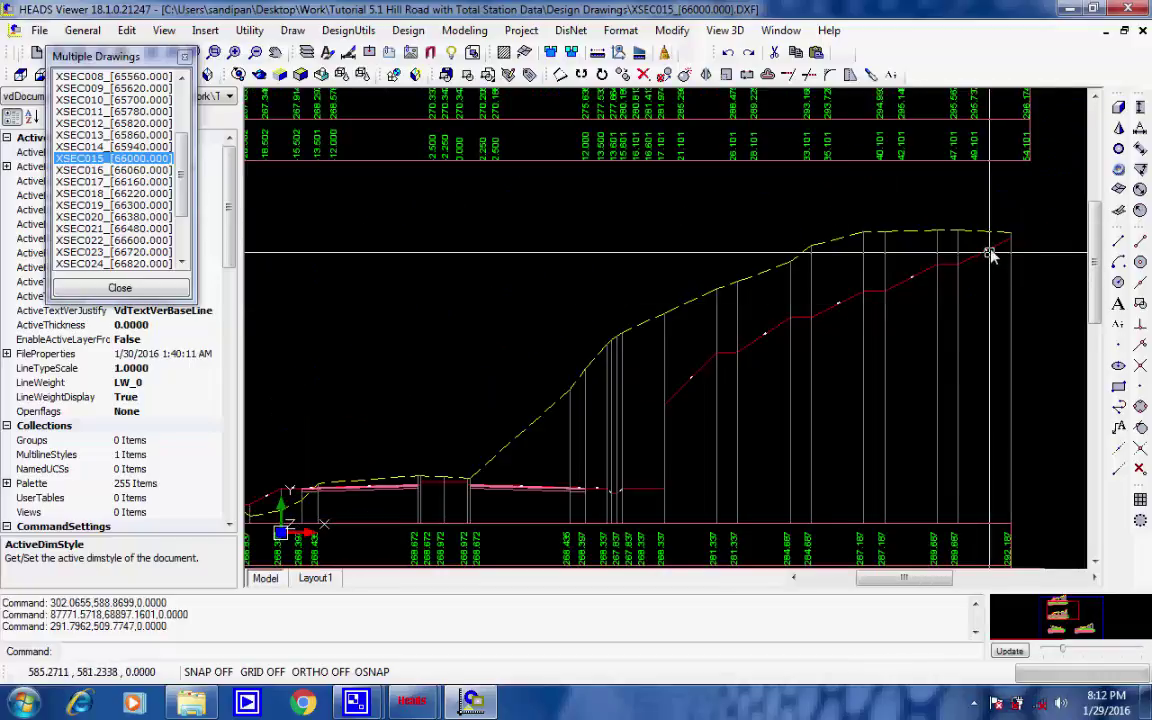
scroll(988, 257, "up", 5)
scroll(985, 257, "up", 6)
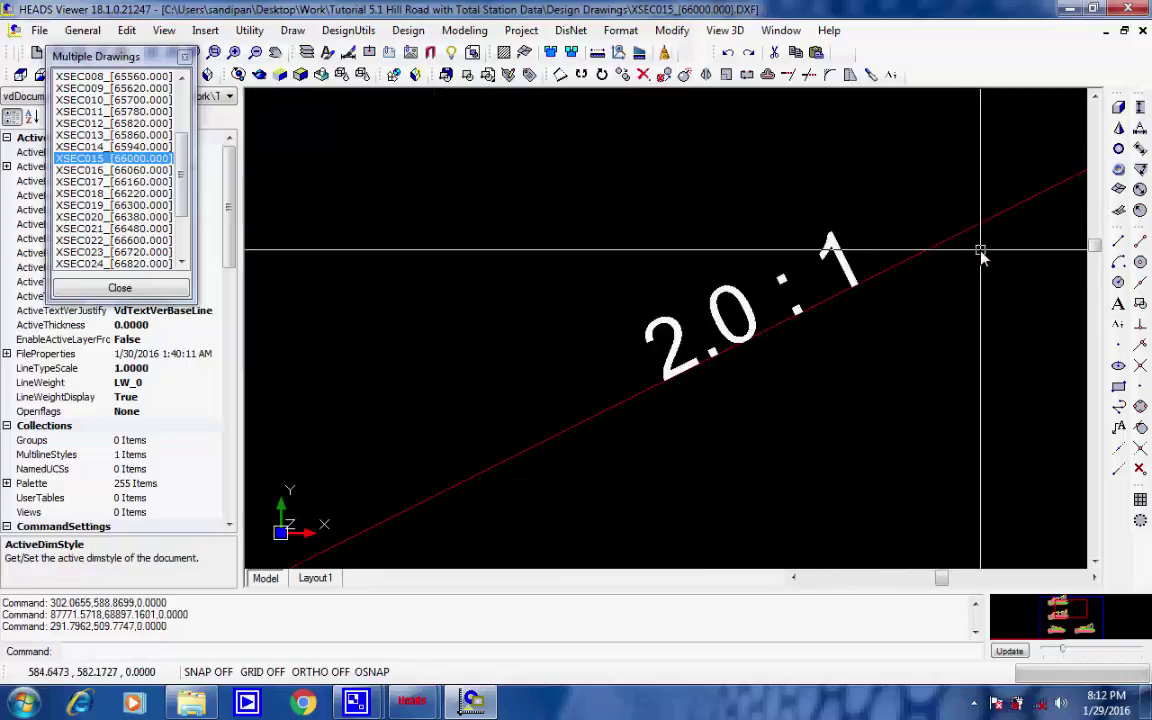
scroll(978, 255, "down", 2)
scroll(638, 206, "down", 5)
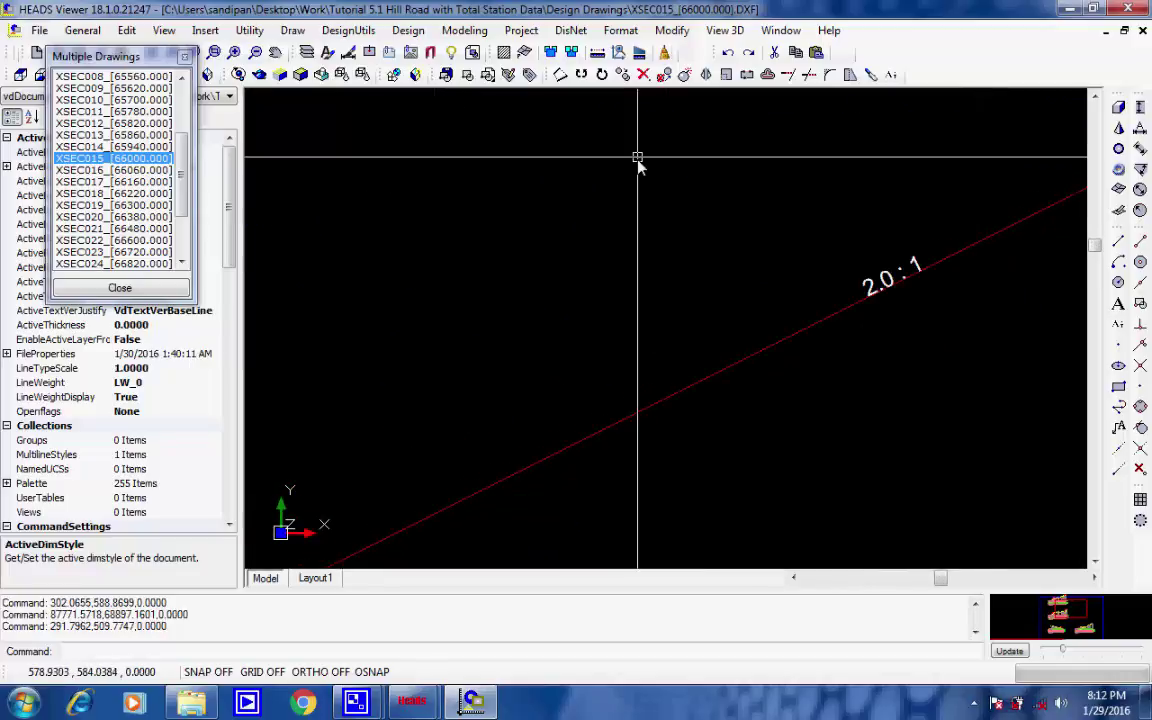
Examine the topmost cut slope and the full cross section with its level and offset table in drawing XSEC015.
scroll(613, 205, "down", 5)
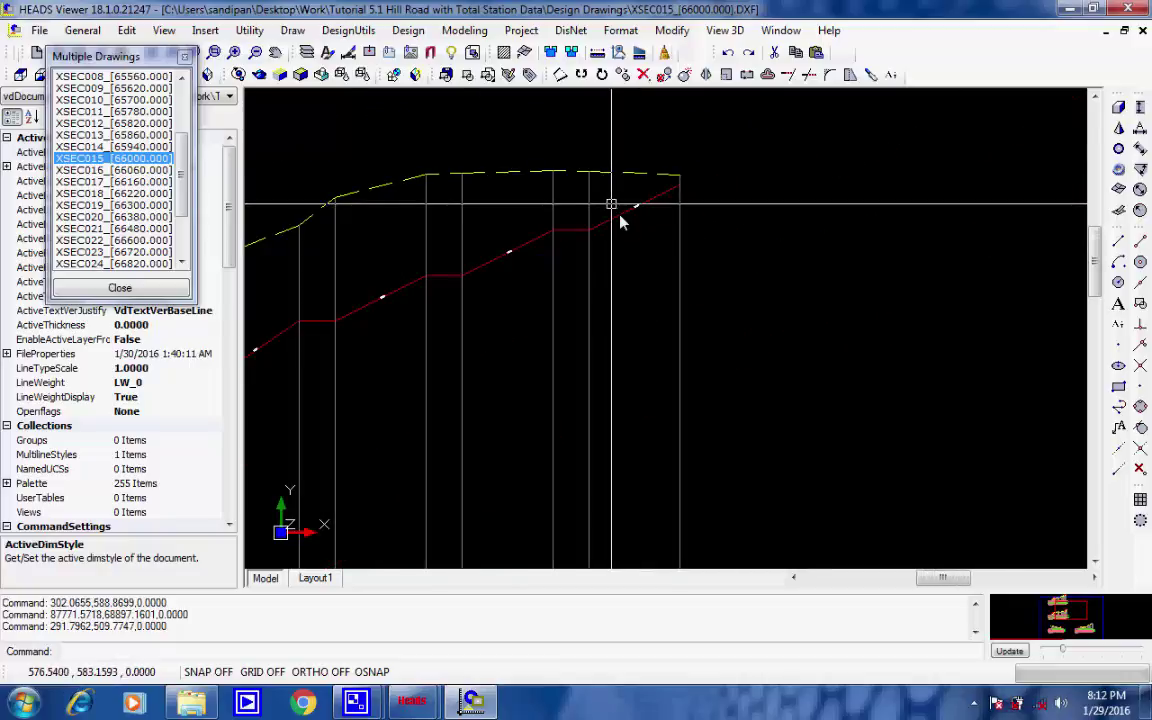
scroll(514, 316, "up", 5)
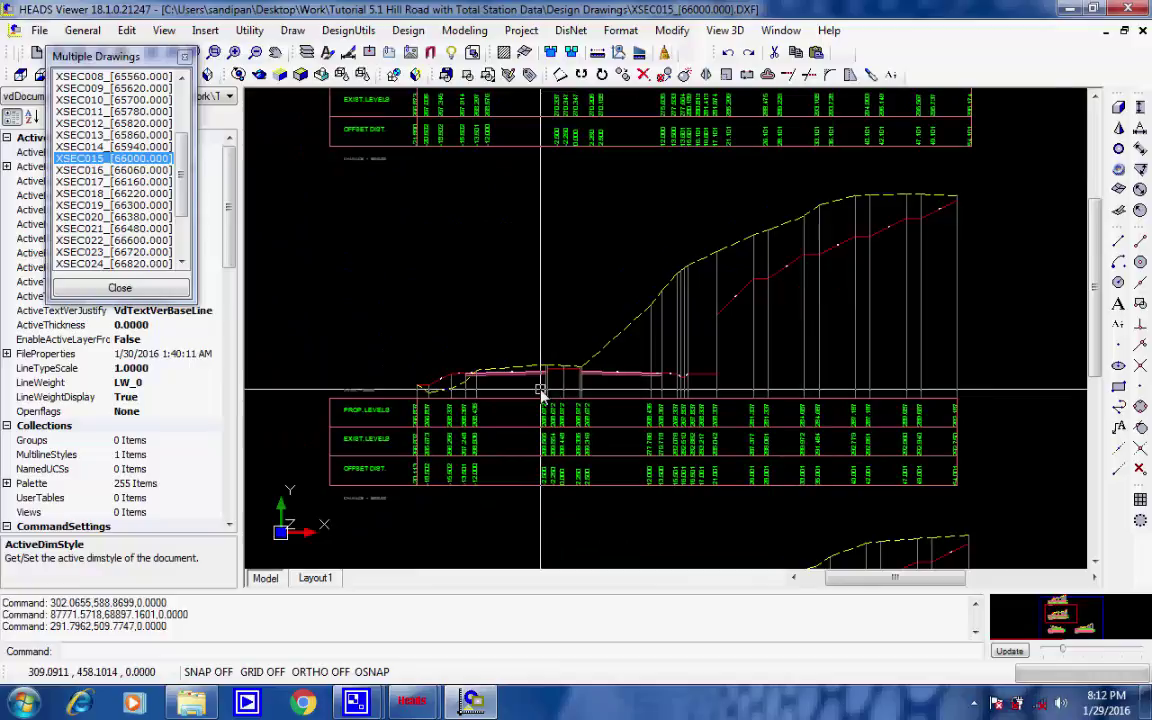
scroll(541, 395, "up", 1)
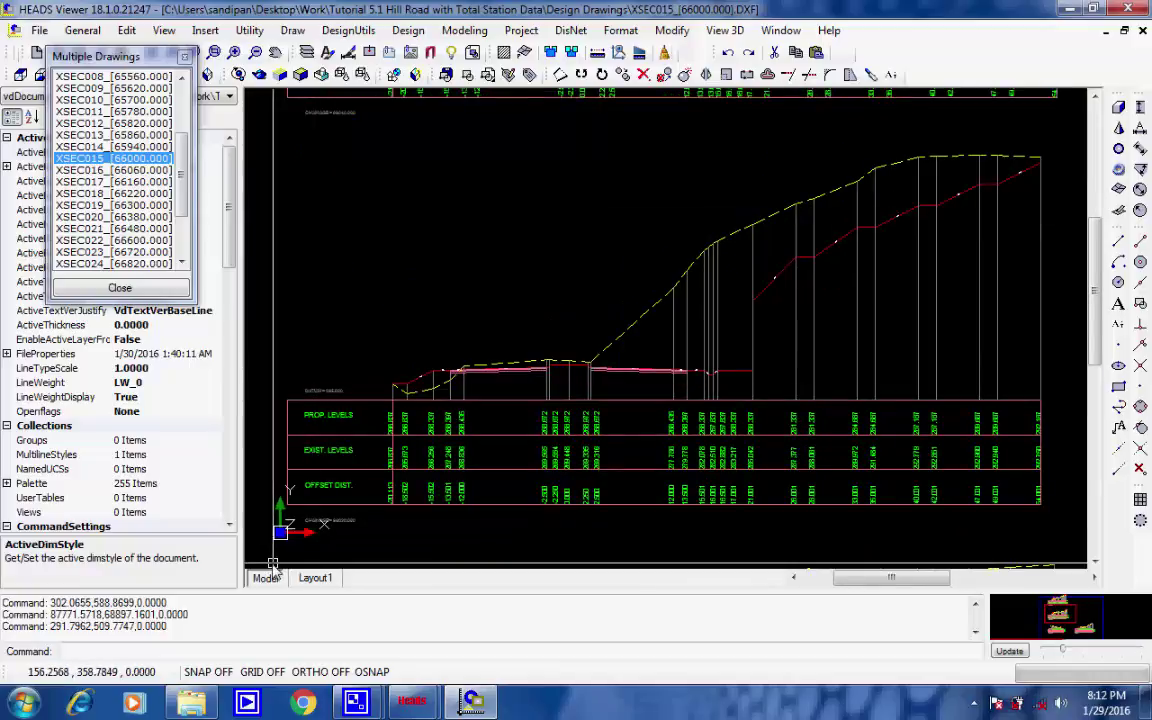
Try to close the set of multiple drawings without saving them.
left_click(185, 59)
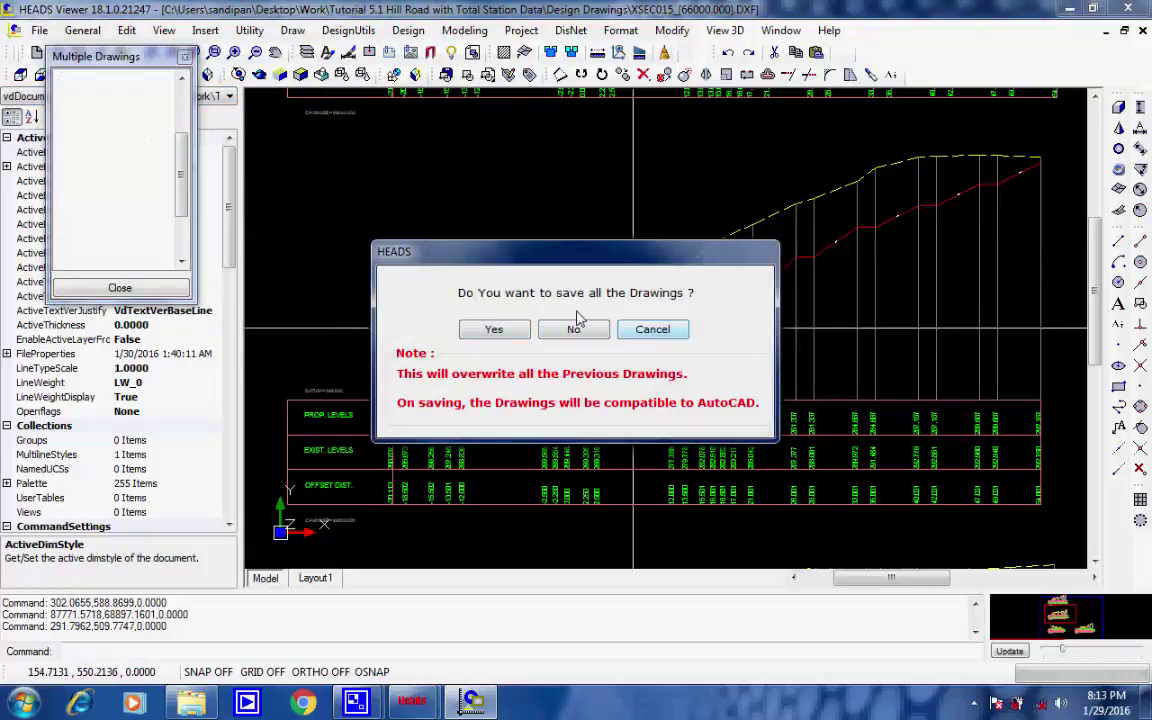
left_click(579, 327)
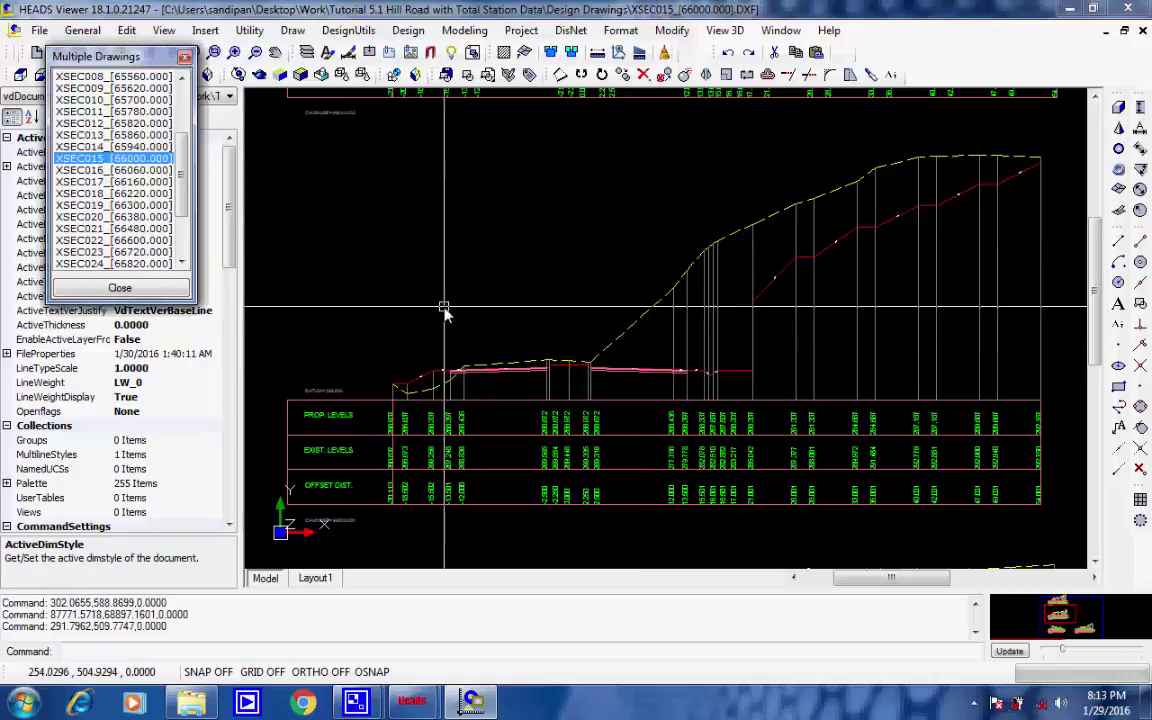
Review the file formats offered for saving cross section drawing XSEC015 under Save As, and leave without saving a copy.
left_click(39, 30)
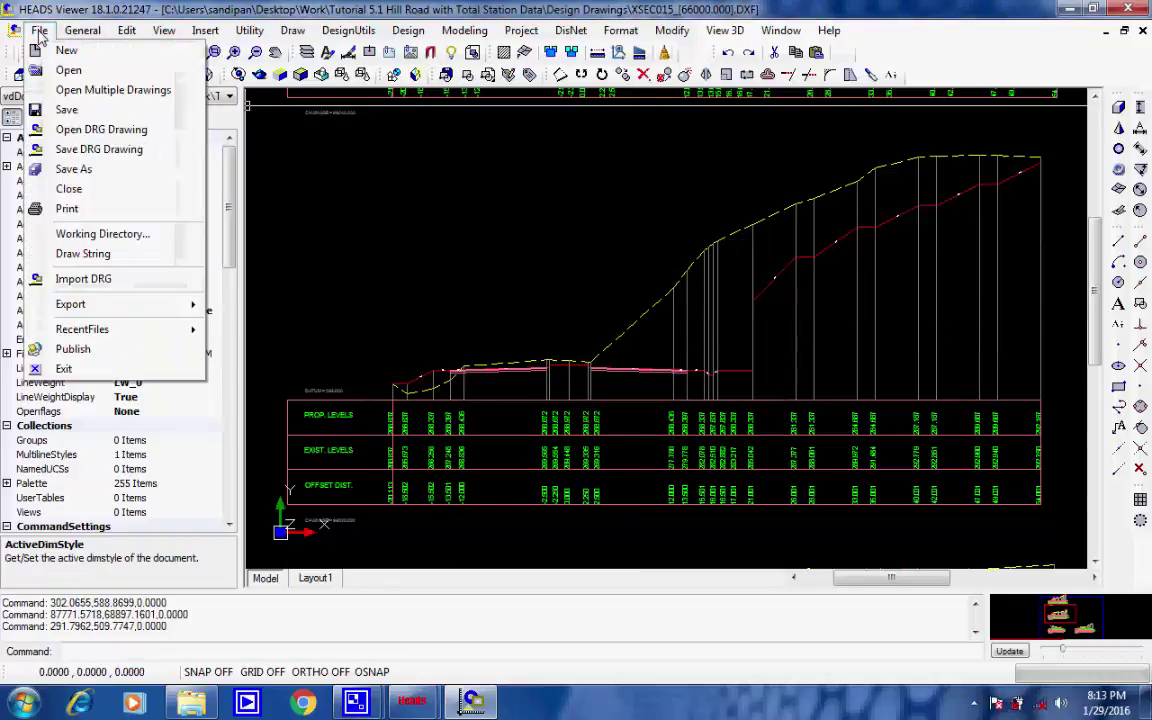
left_click(106, 176)
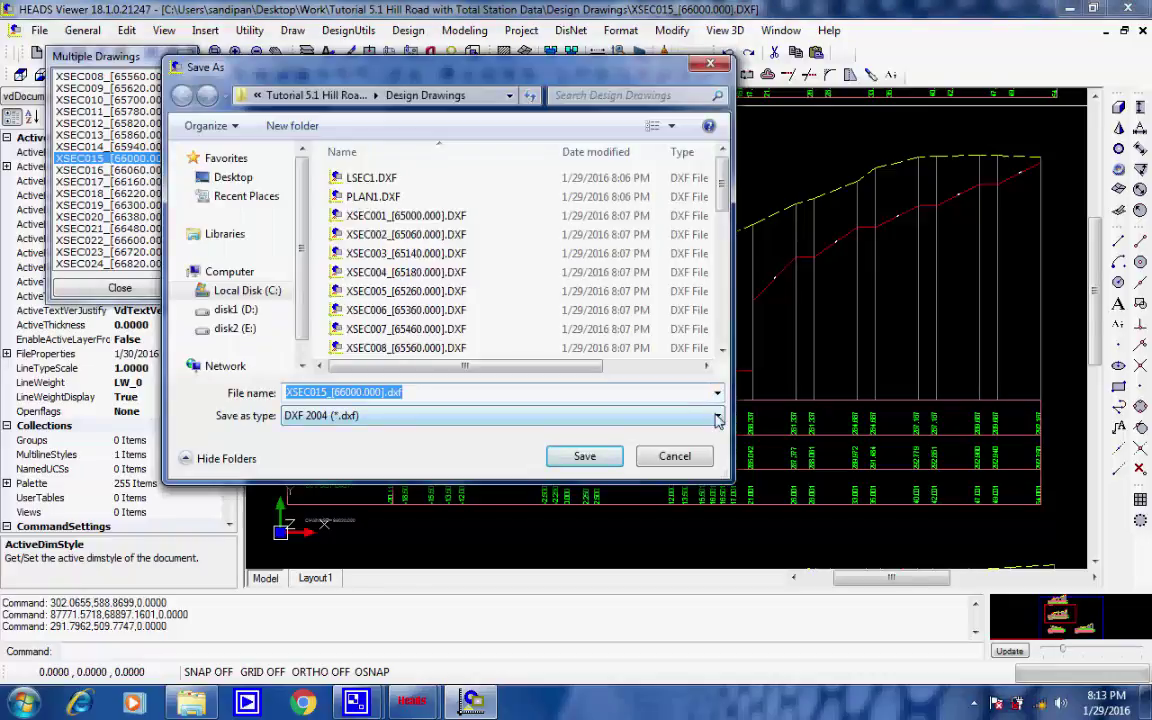
left_click(716, 420)
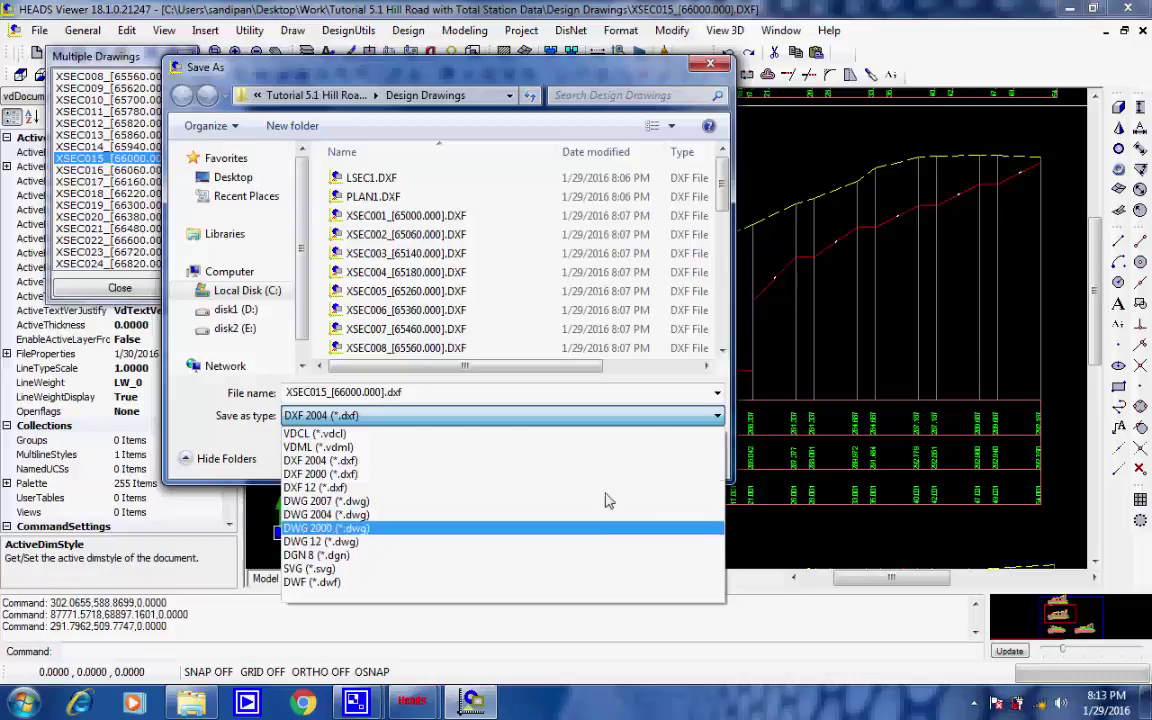
left_click(603, 461)
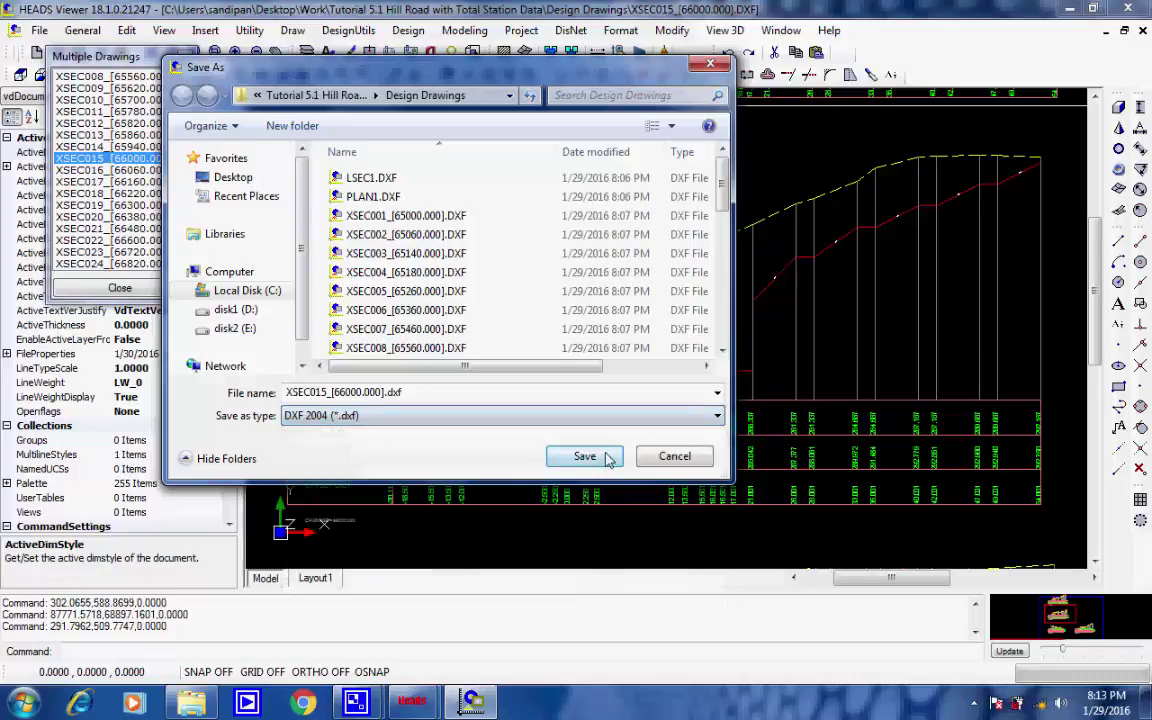
left_click(674, 456)
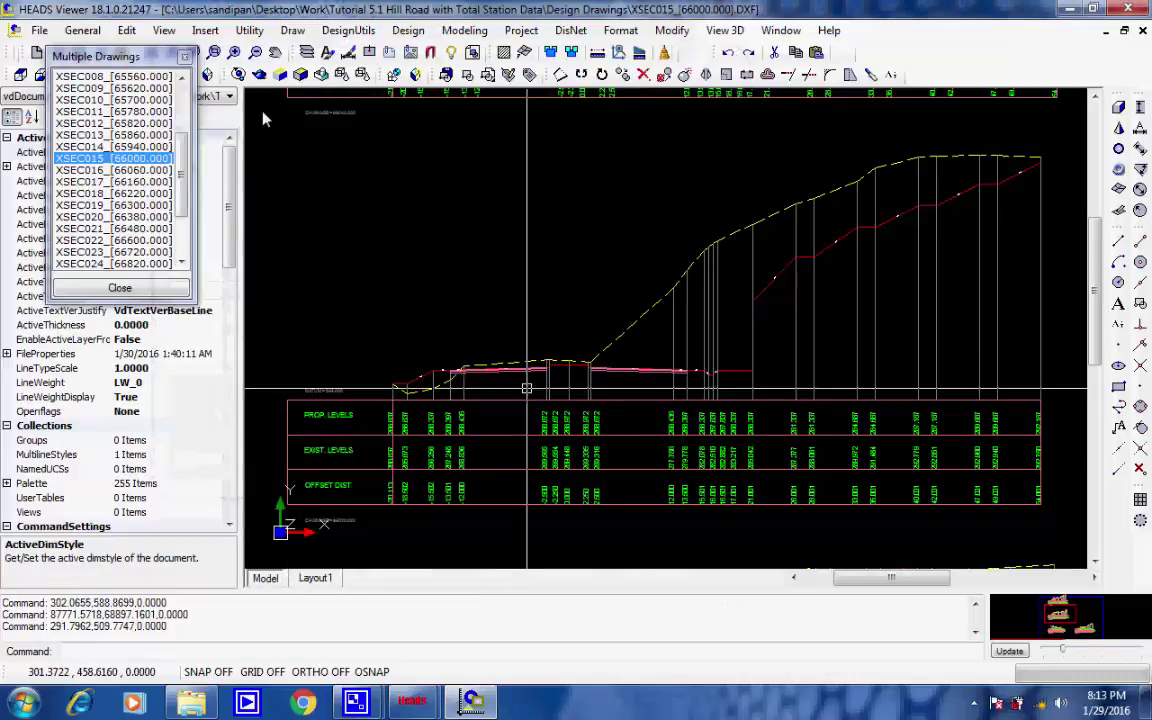
Close the set of multiple drawings without saving or overwriting the previous drawings.
left_click(185, 57)
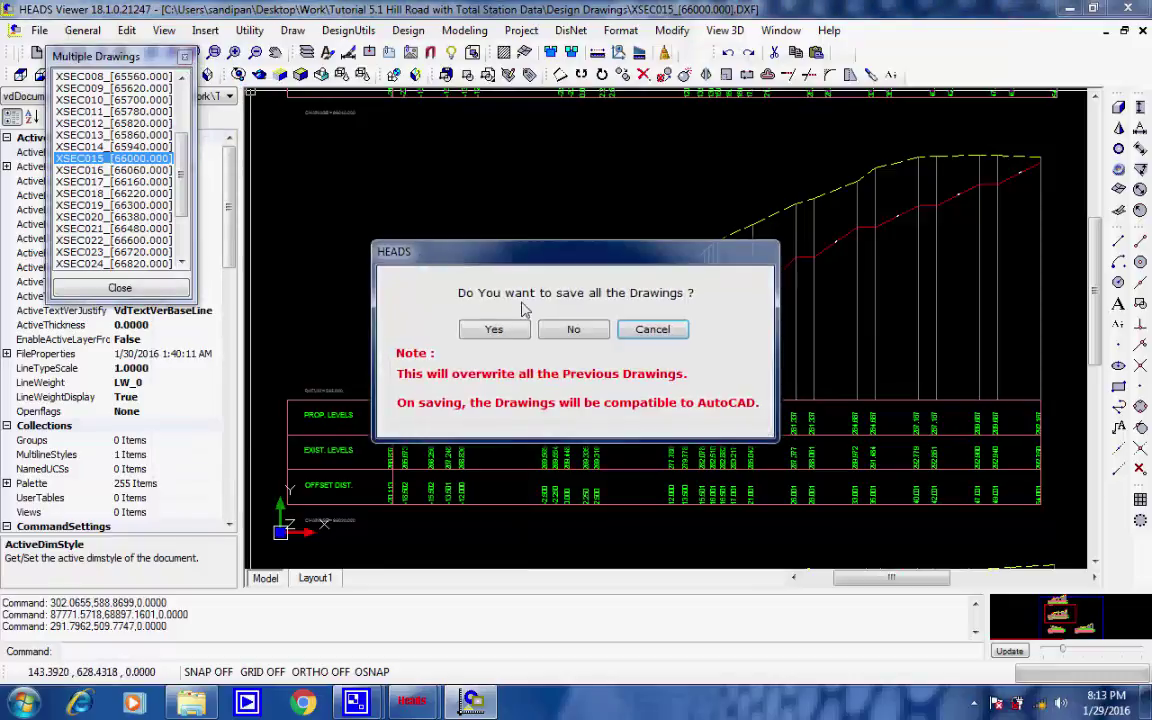
left_click(573, 331)
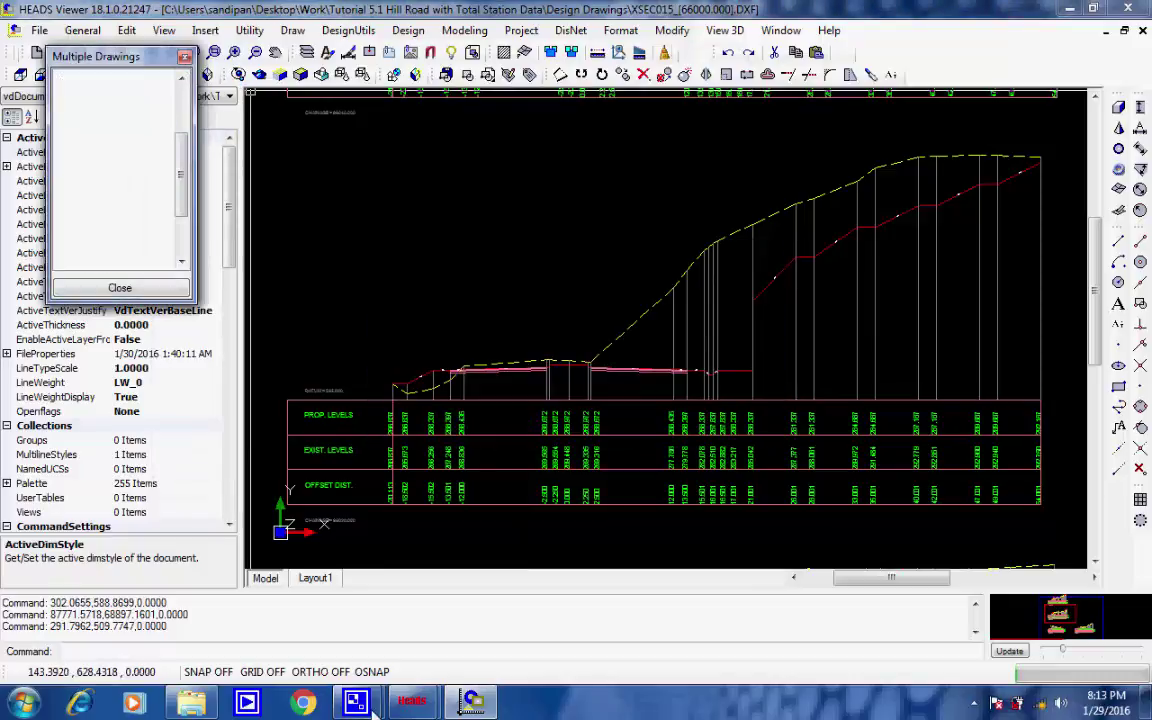
left_click(372, 707)
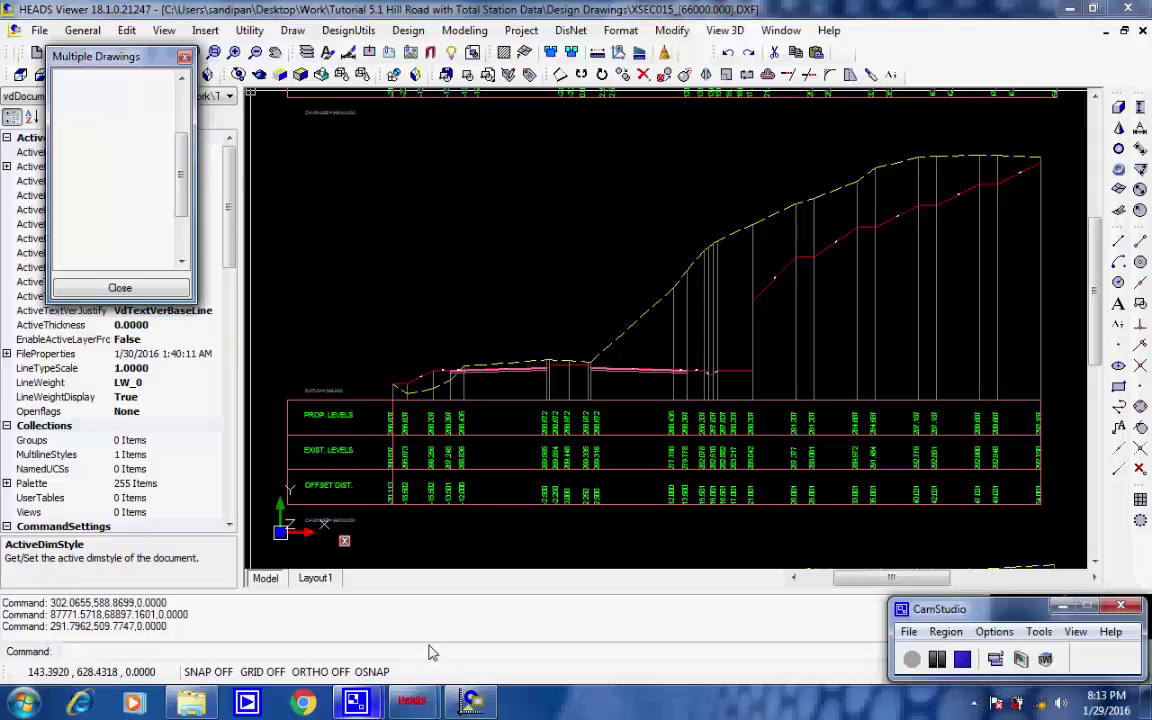